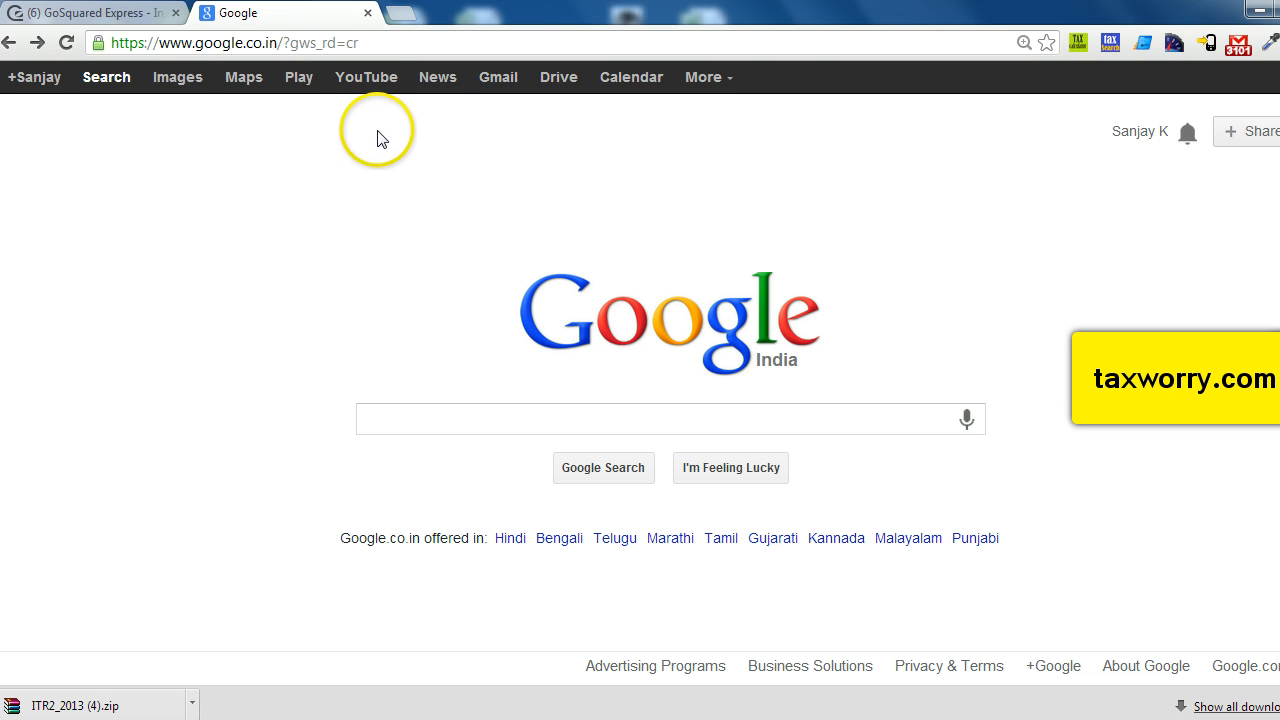
{"action": "left_click", "coordinate": [364, 42]}
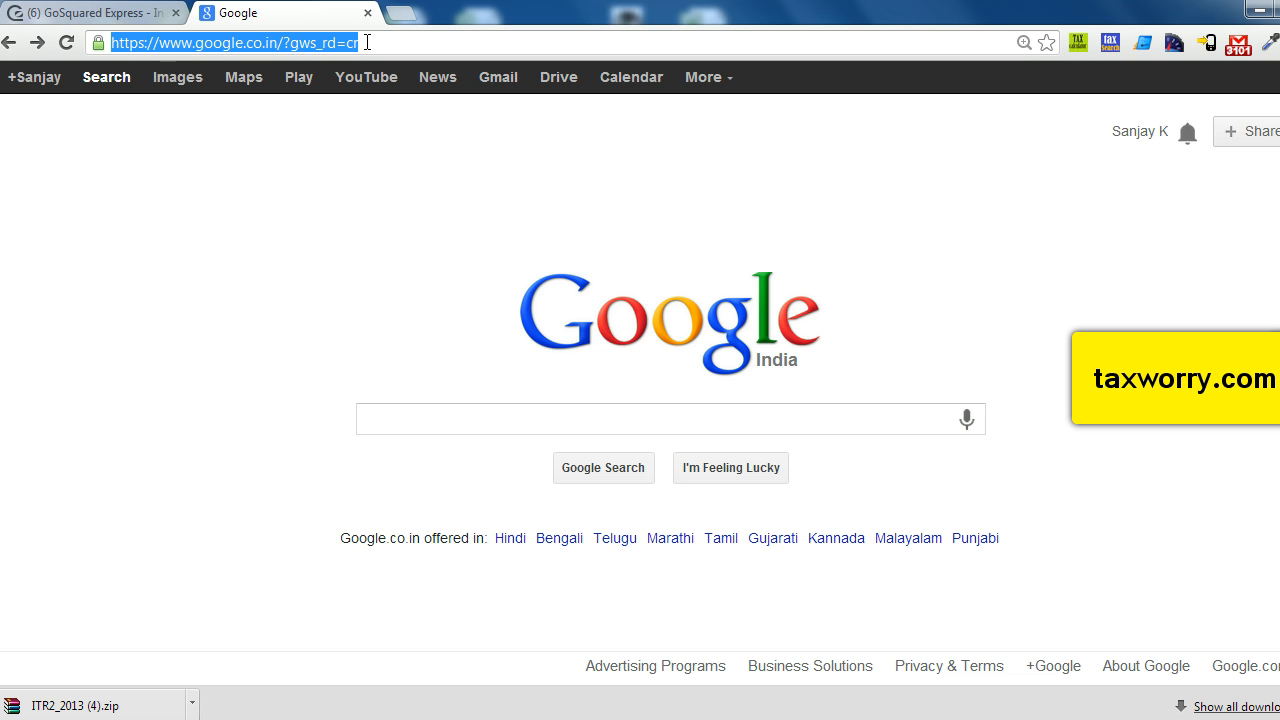
{"action": "type", "text": "www"}
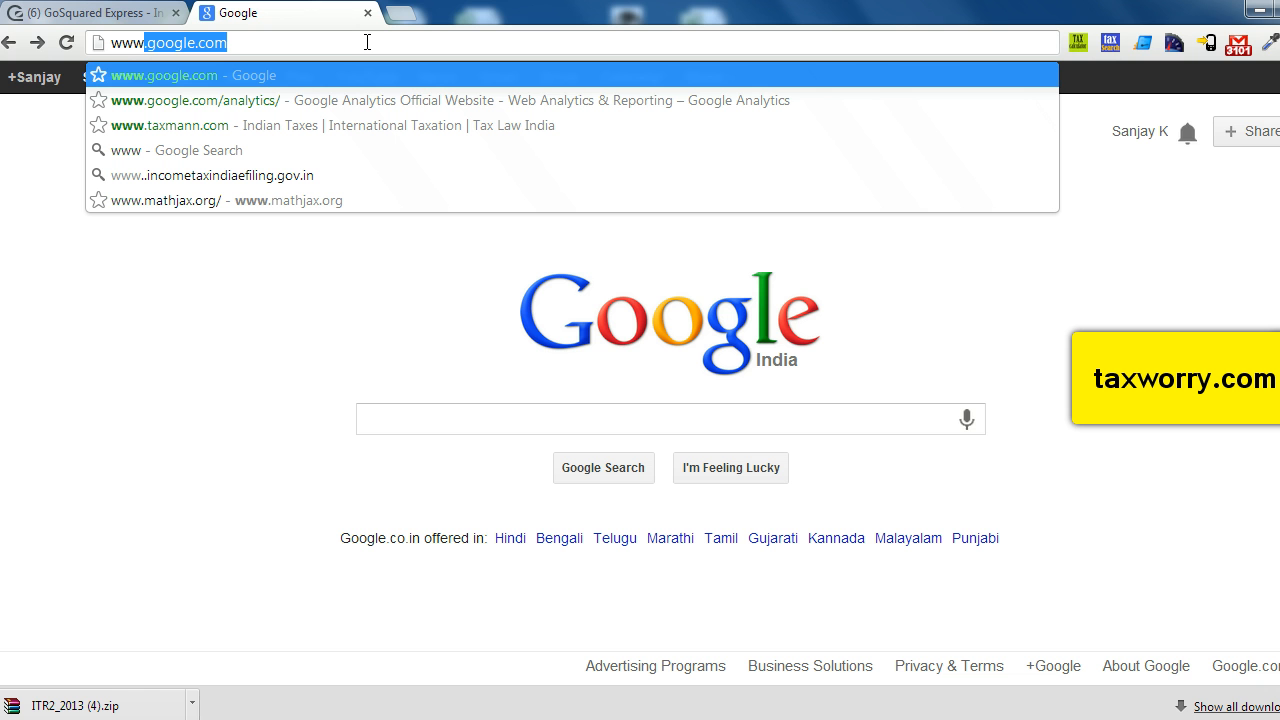
{"action": "type", "text": "."}
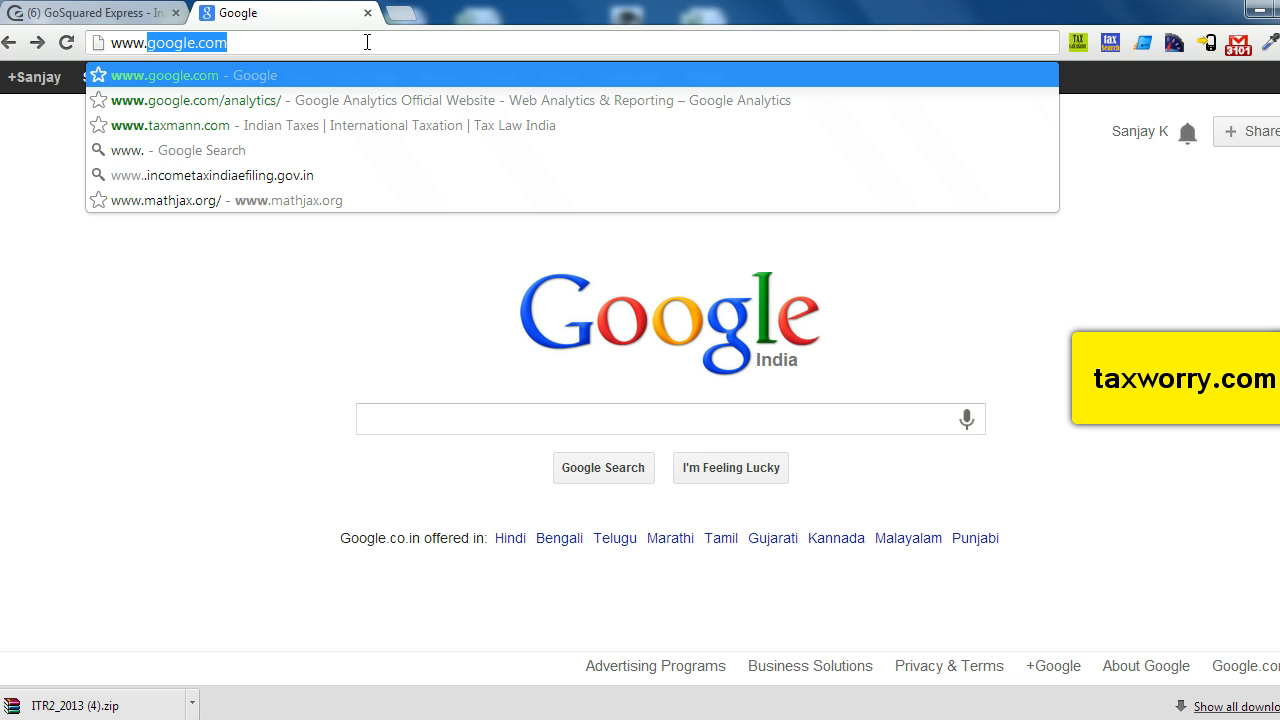
{"action": "type", "text": "i"}
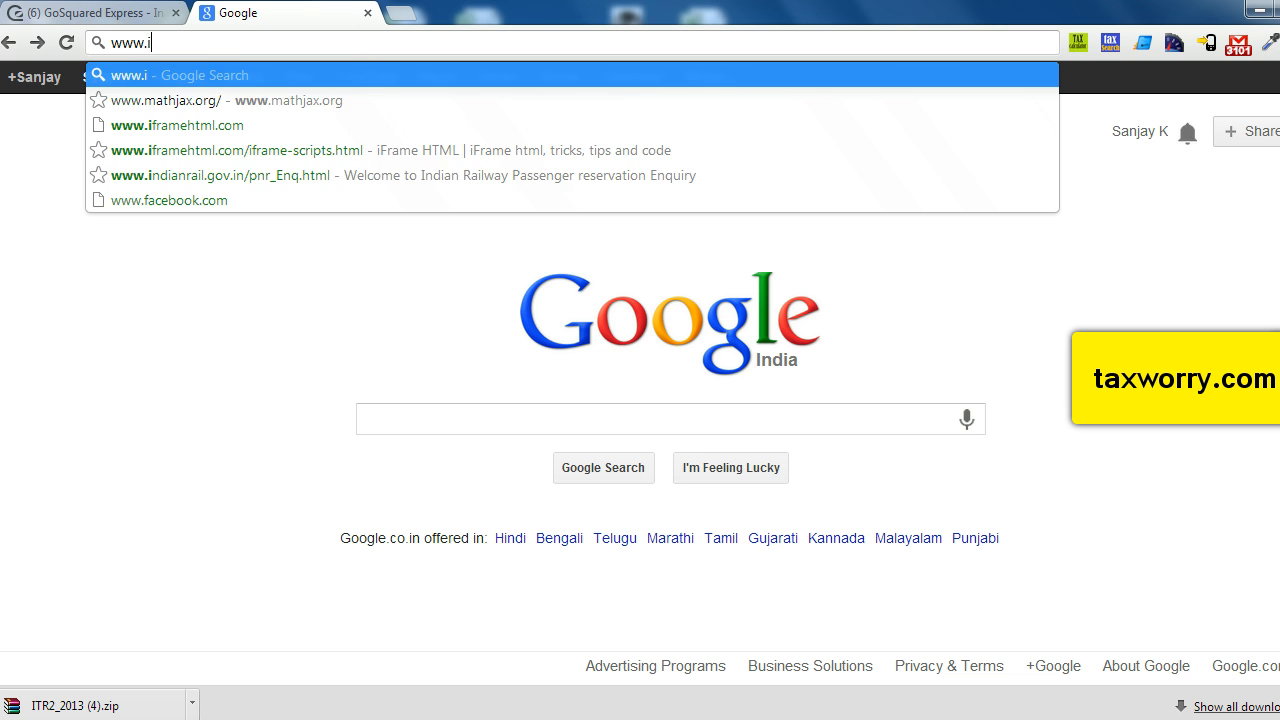
{"action": "type", "text": "ncometax"}
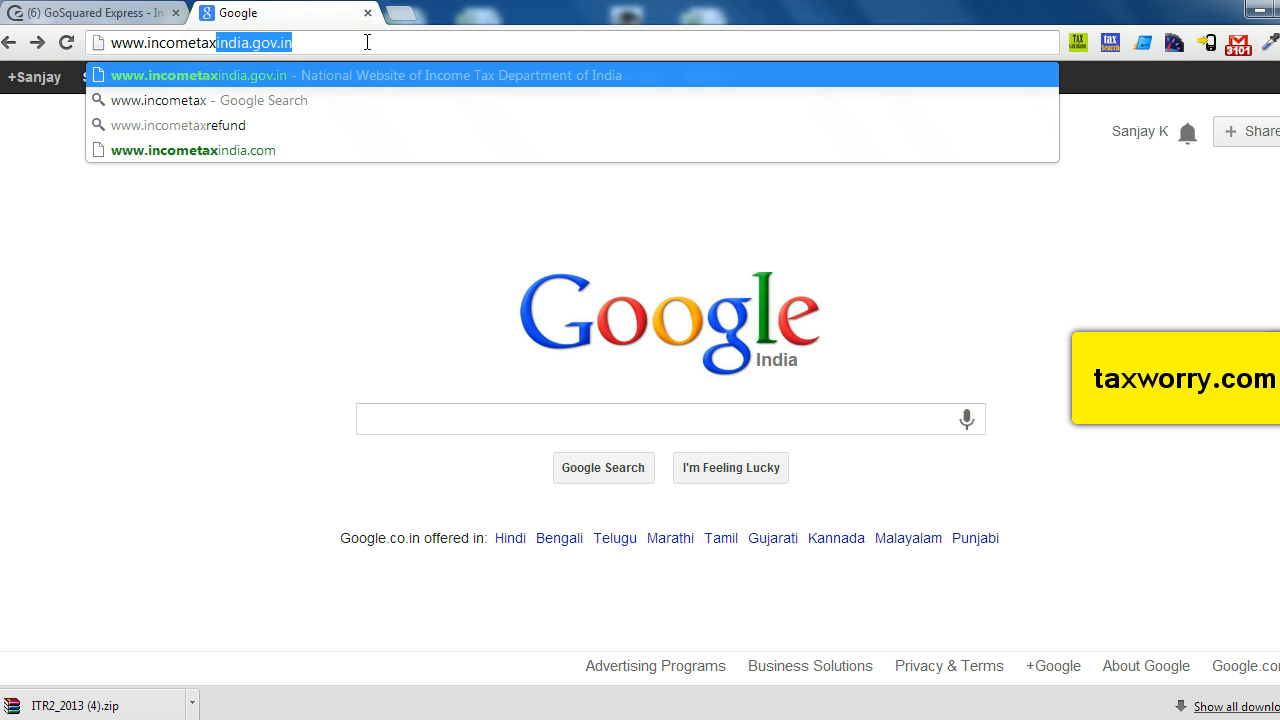
{"action": "type", "text": "india"}
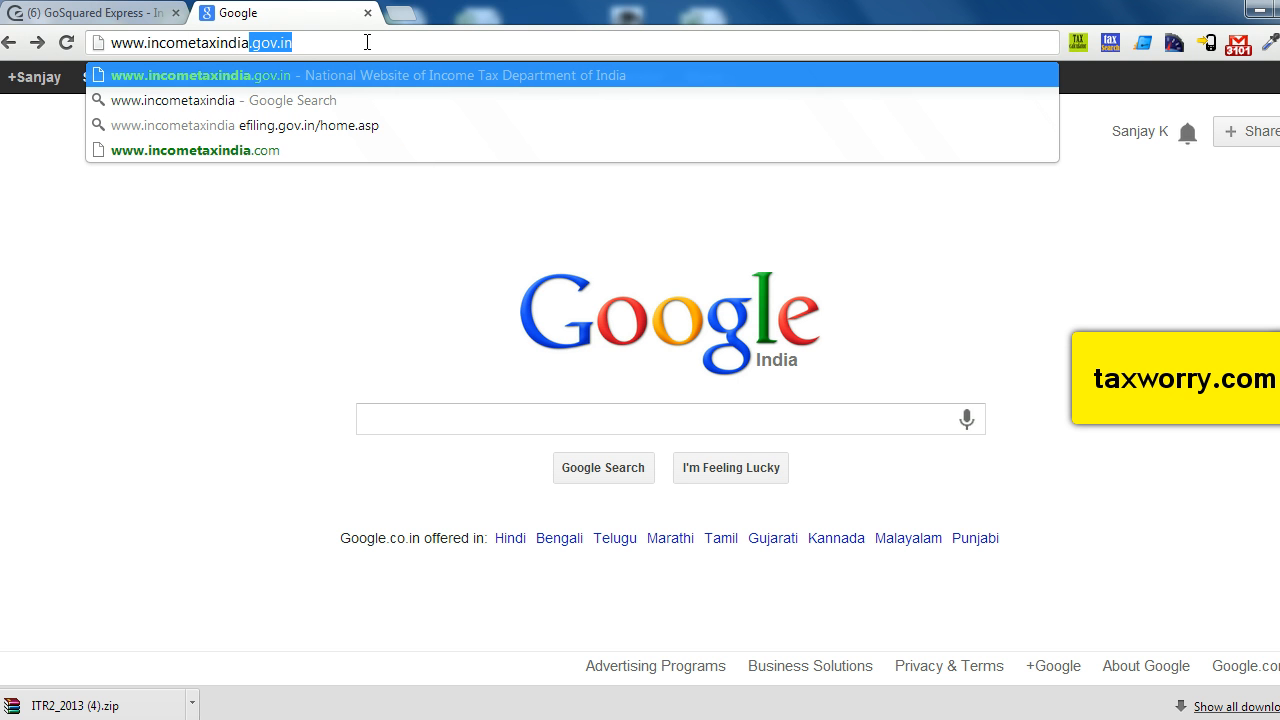
{"action": "type", "text": "efling"}
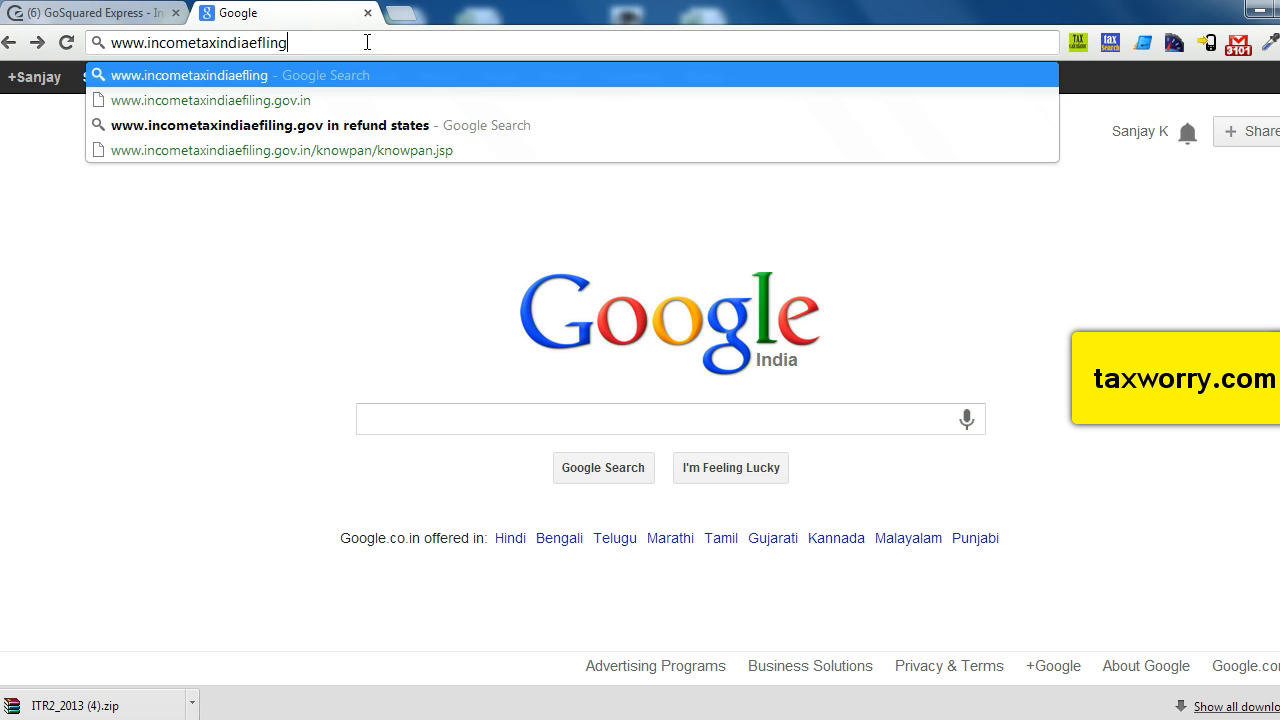
{"action": "type", "text": ".g"}
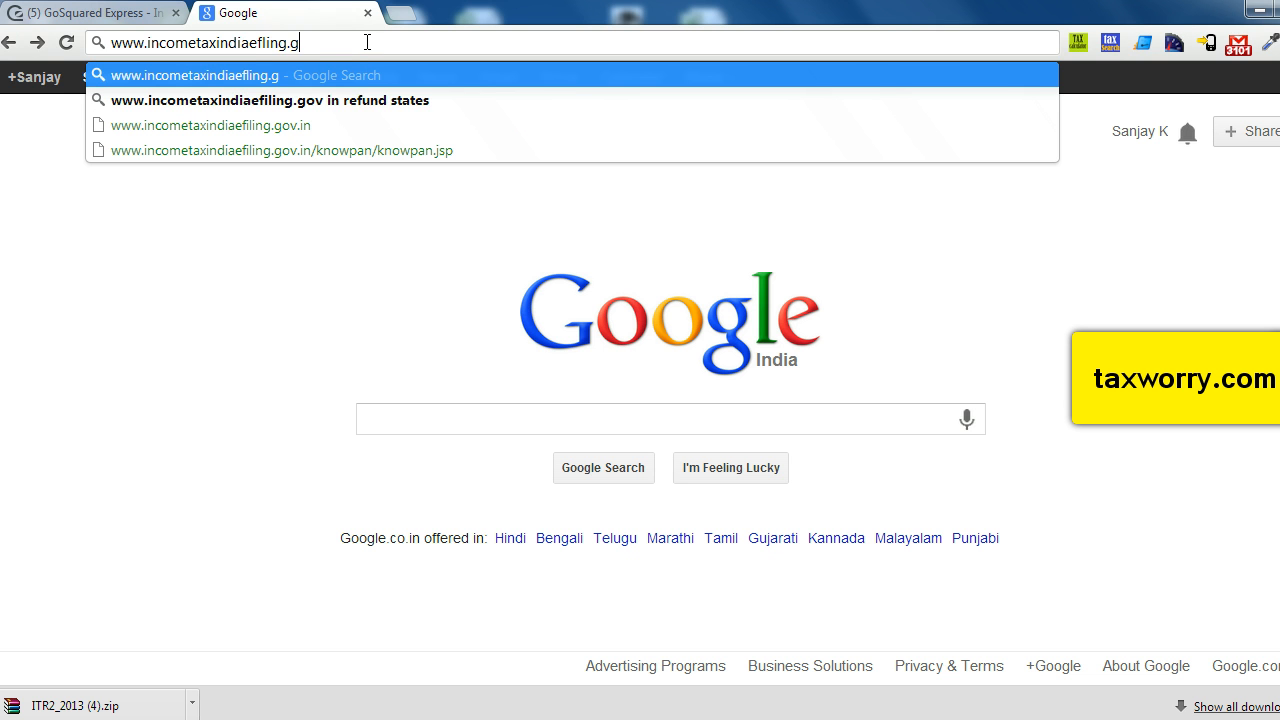
{"action": "type", "text": "ov.in"}
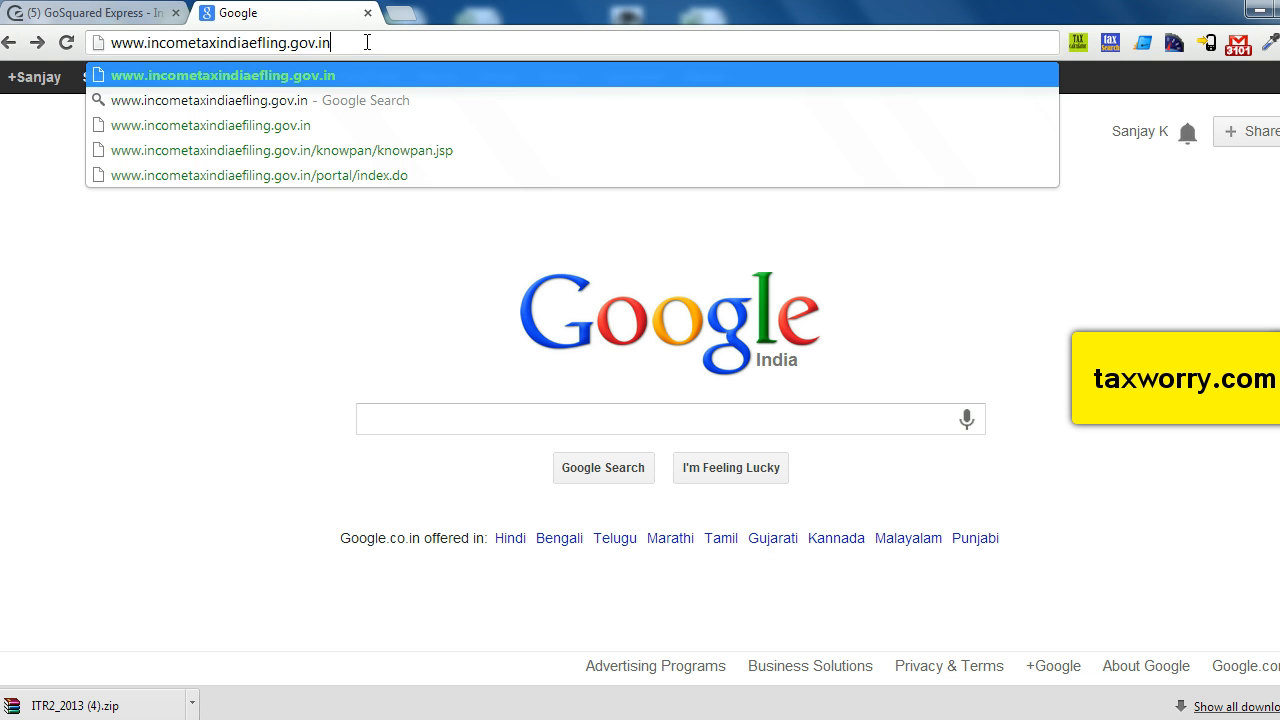
{"action": "left_click", "coordinate": [263, 40]}
{"action": "type", "text": "i"}
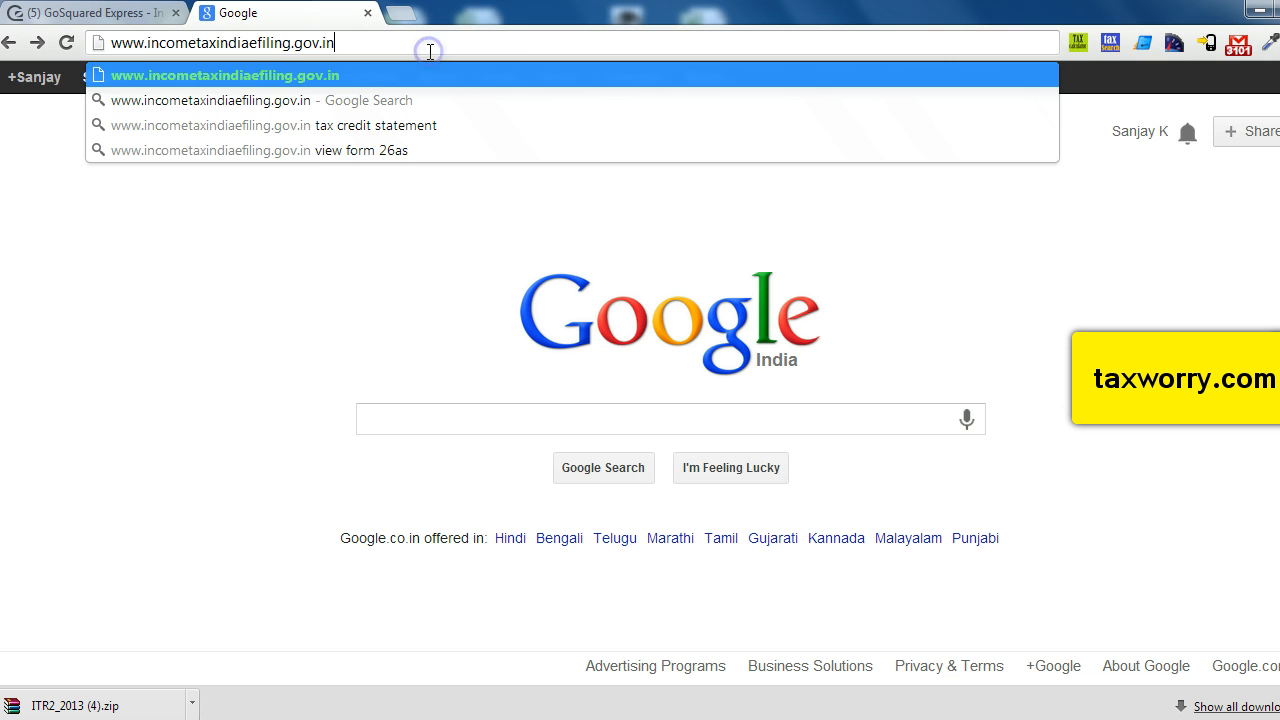
{"action": "key", "text": "Return"}
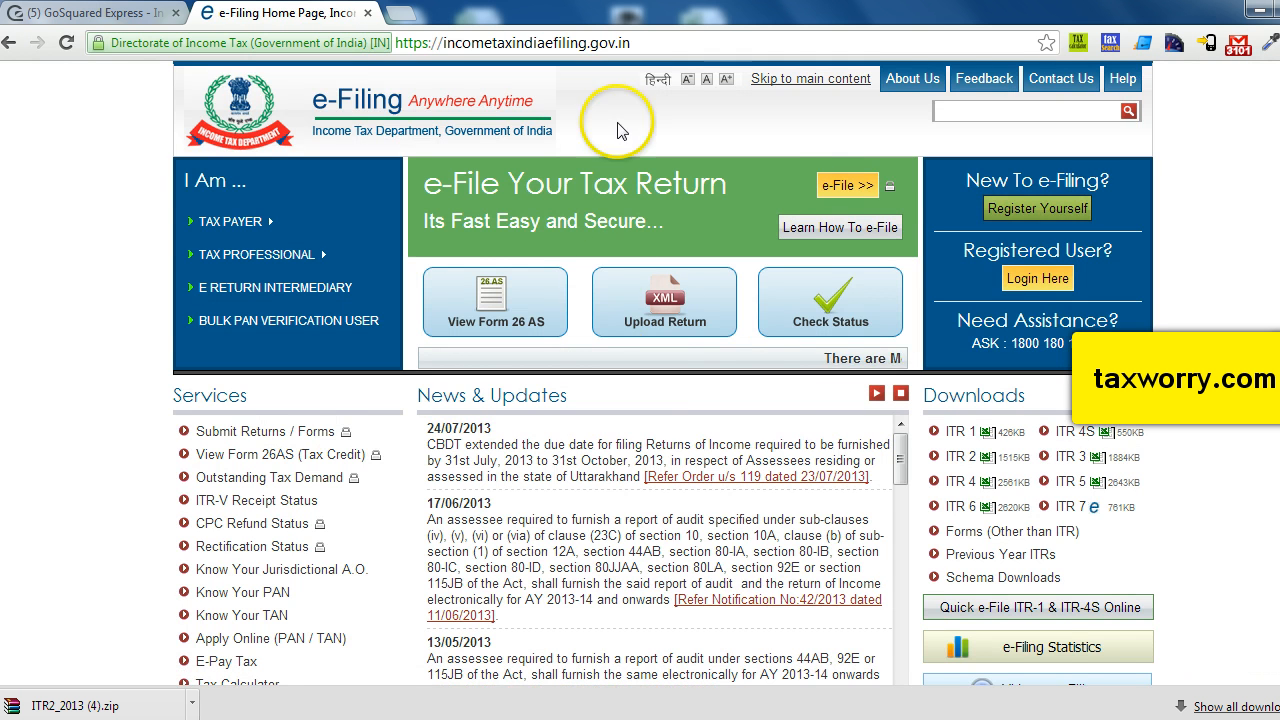
Download the ITR 2 utility for assessment year 2013-14 from the Downloads section of the home page.
{"action": "scroll", "coordinate": [200, 460], "scroll_direction": "down", "scroll_amount": 3}
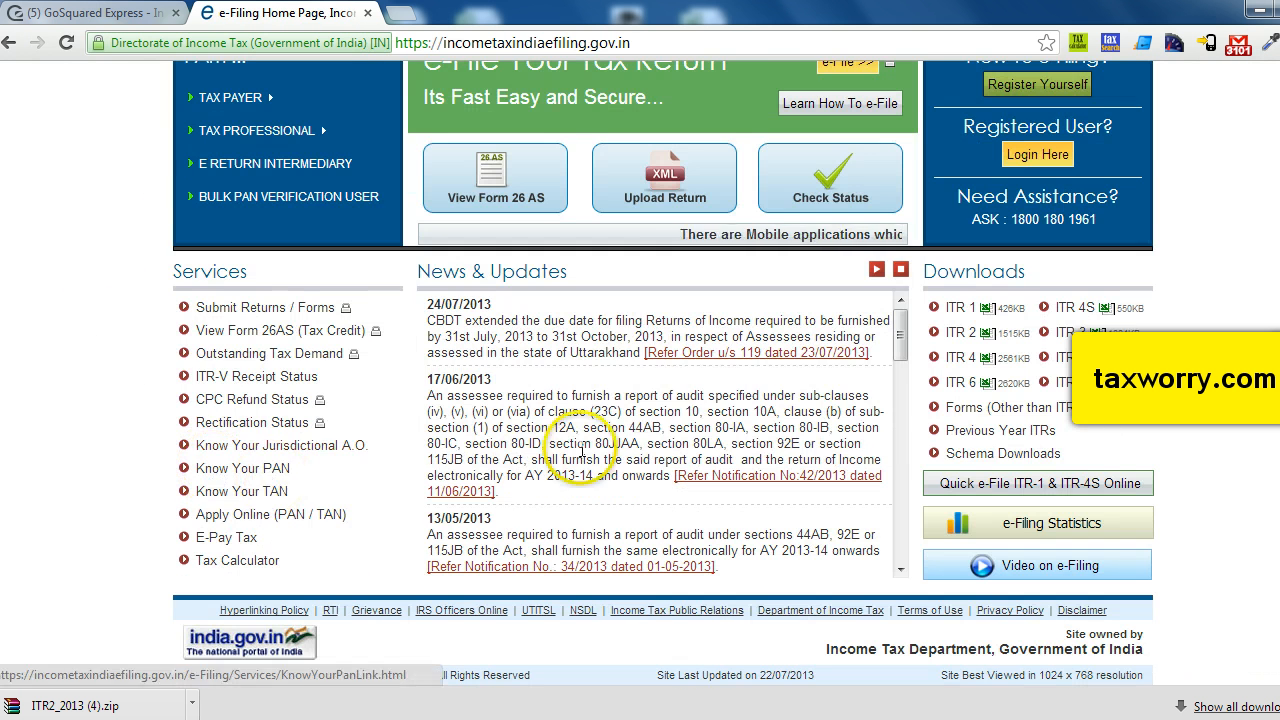
{"action": "scroll", "coordinate": [592, 415], "scroll_direction": "up", "scroll_amount": 3}
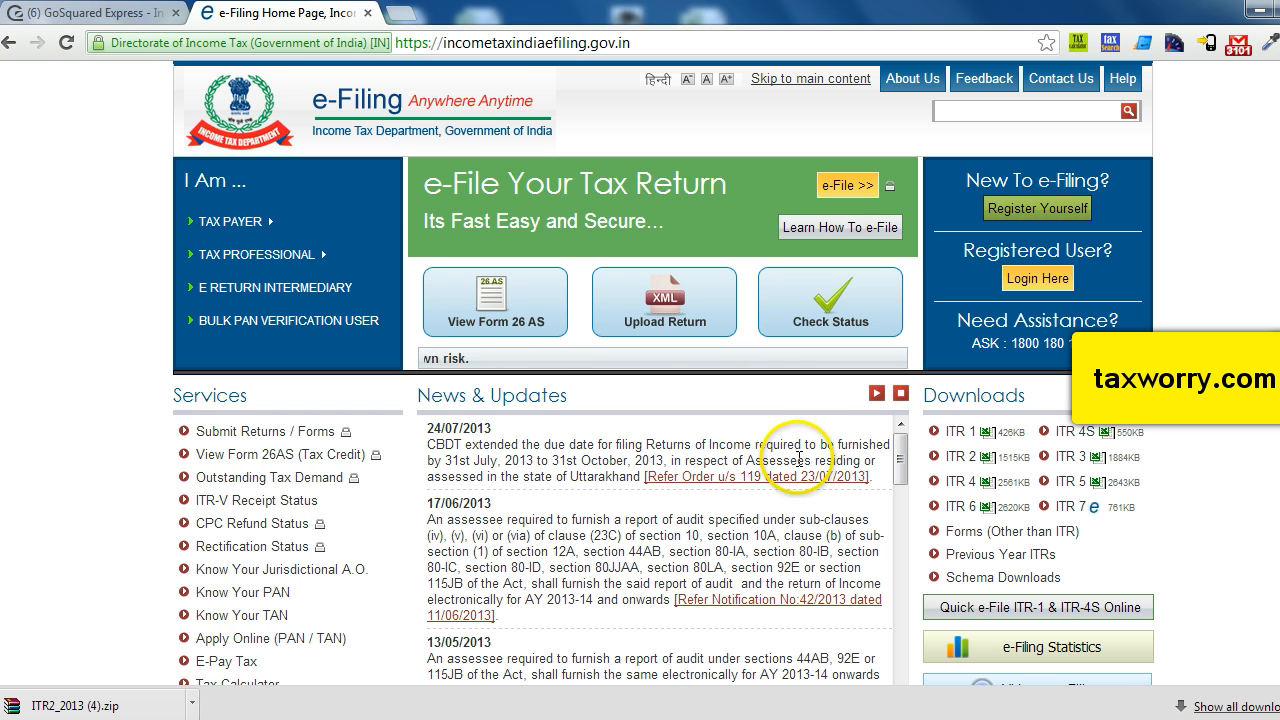
{"action": "left_click", "coordinate": [995, 458]}
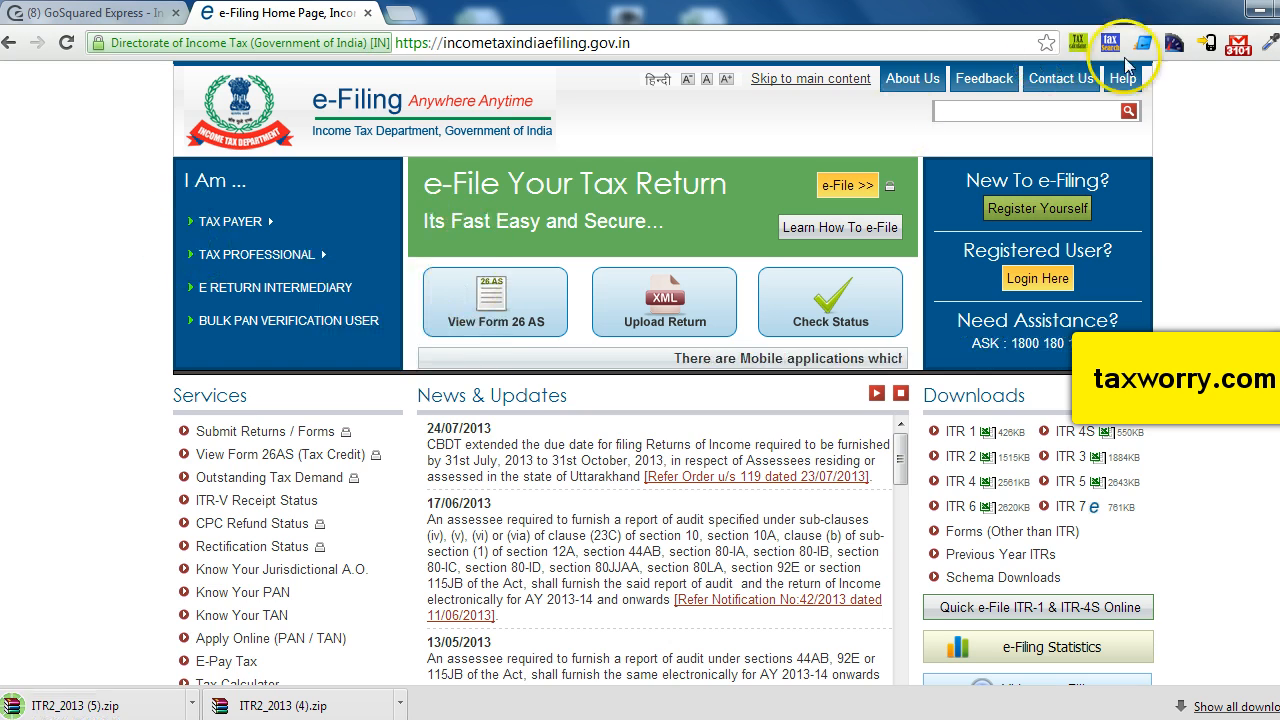
Minimize the browser and open the 2013_ITR2_PR8 Excel worksheet from the desktop.
{"action": "left_click", "coordinate": [1259, 9]}
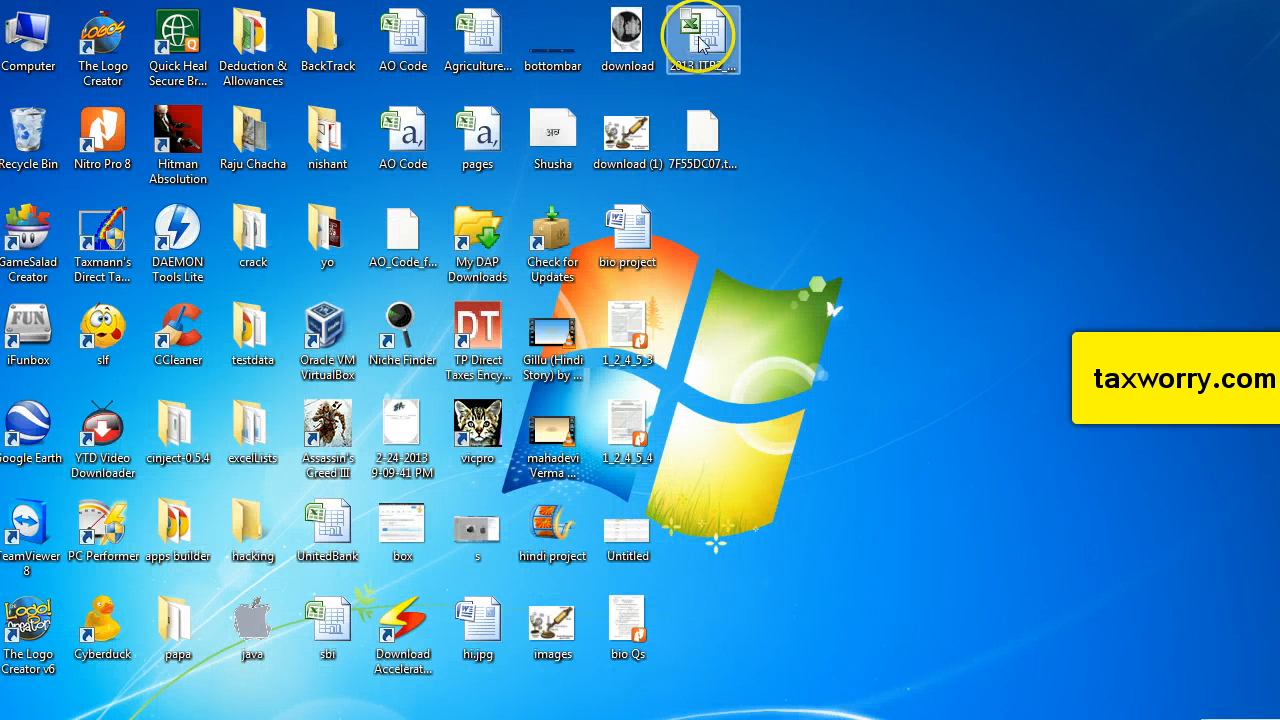
{"action": "double_click", "coordinate": [698, 37]}
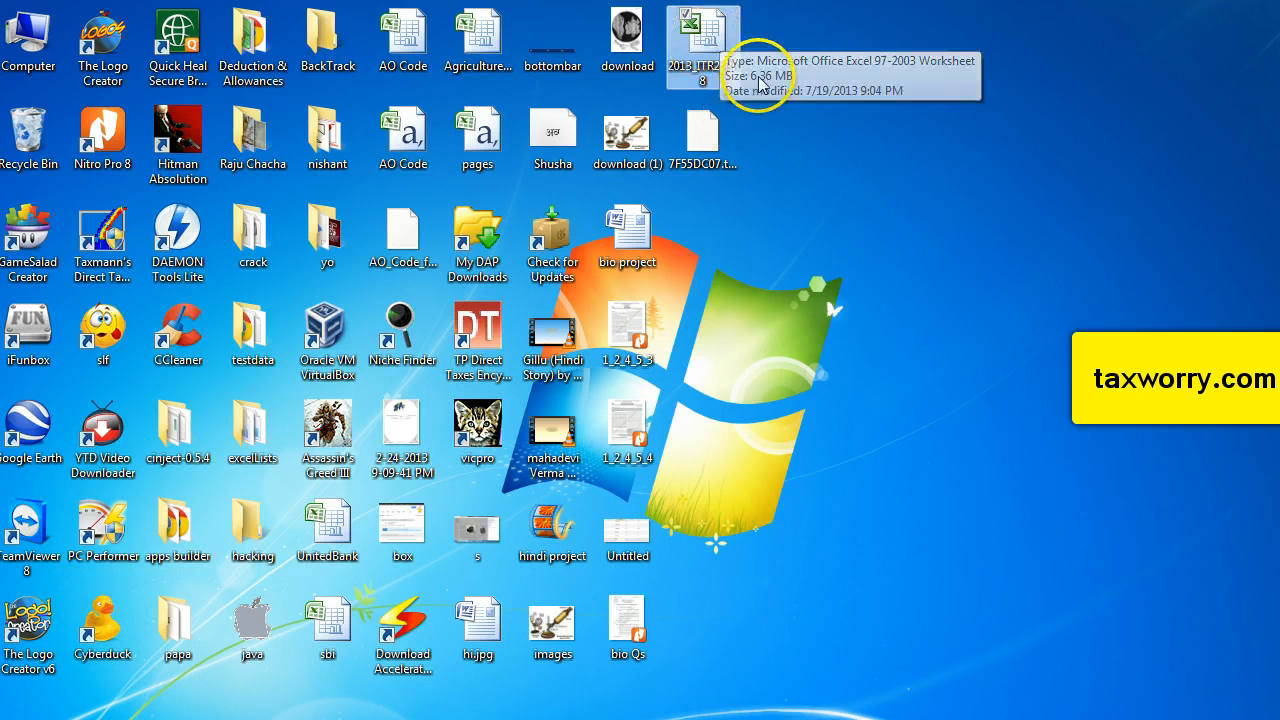
{"action": "double_click", "coordinate": [716, 40]}
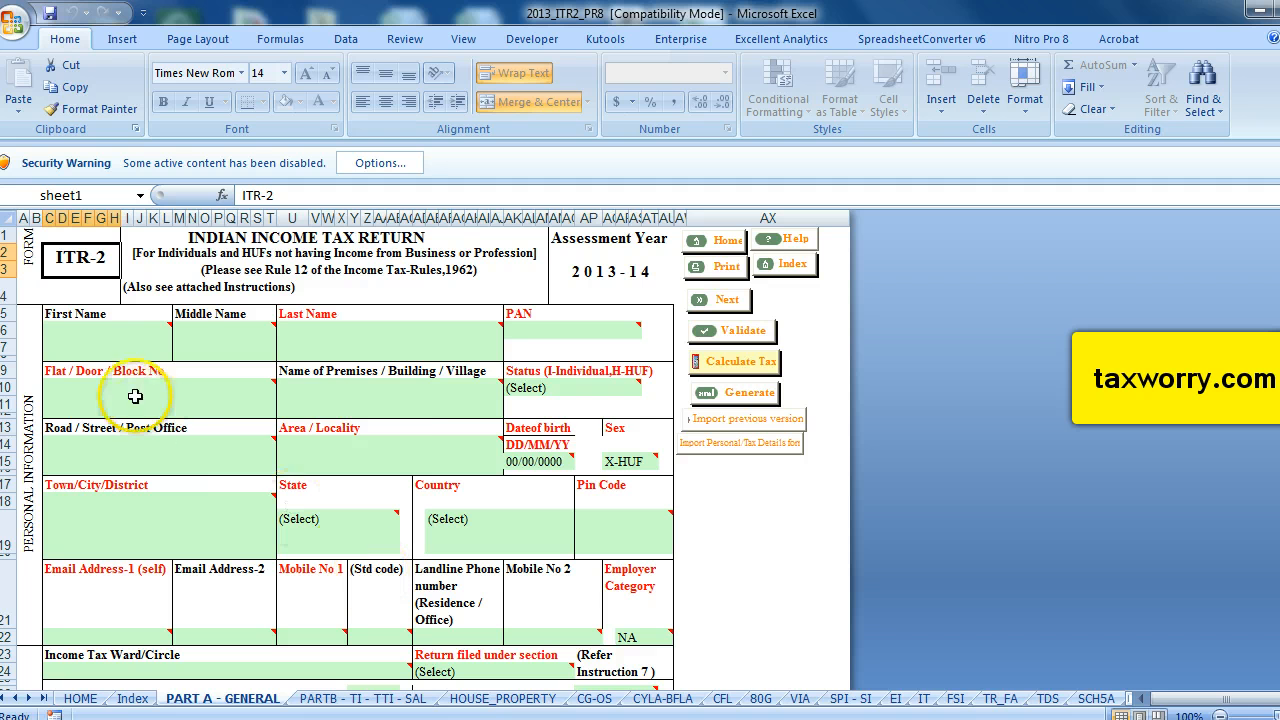
Enable the disabled macros and ActiveX content for the worksheet through the security warning options.
{"action": "mouse_move", "coordinate": [393, 473]}
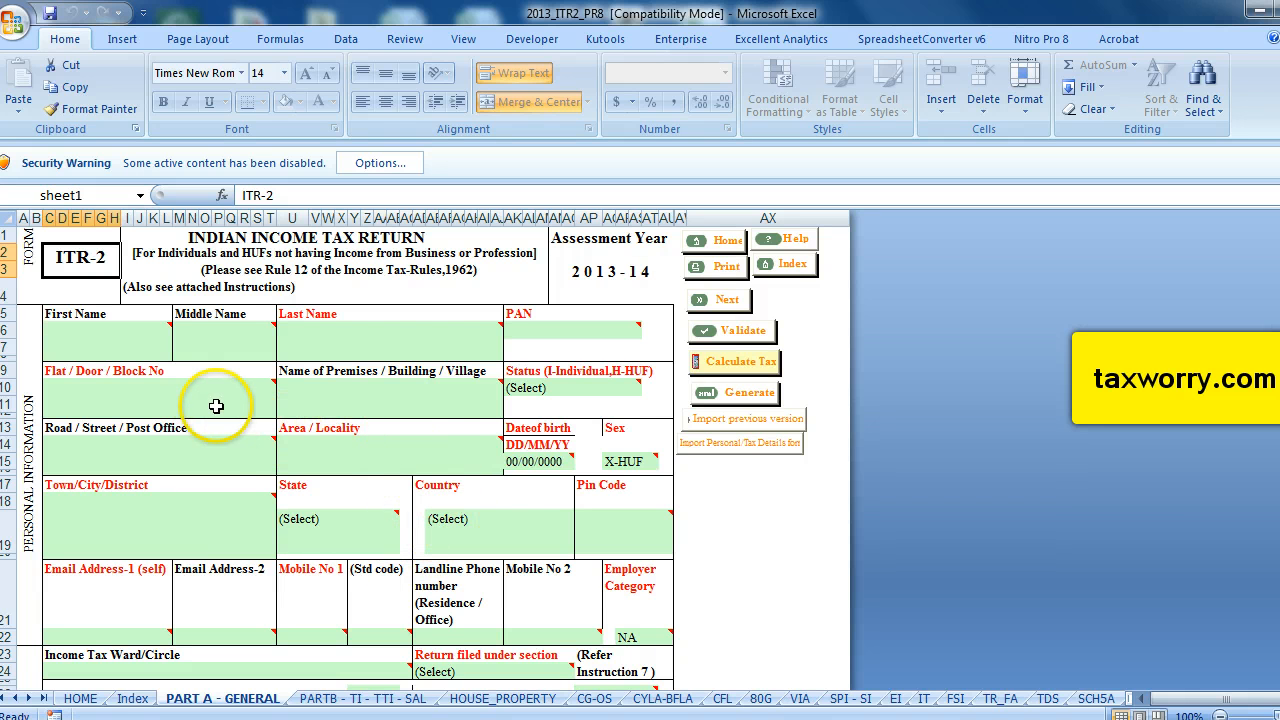
{"action": "mouse_move", "coordinate": [208, 398]}
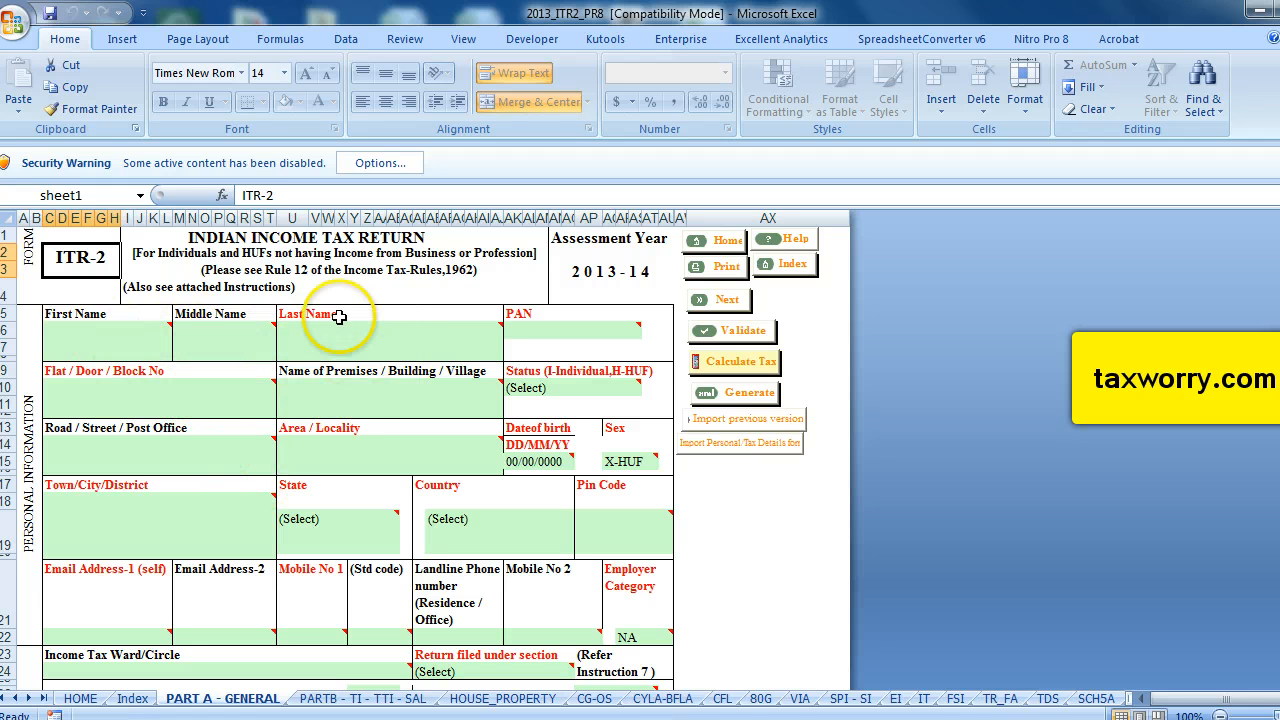
{"action": "mouse_move", "coordinate": [353, 327]}
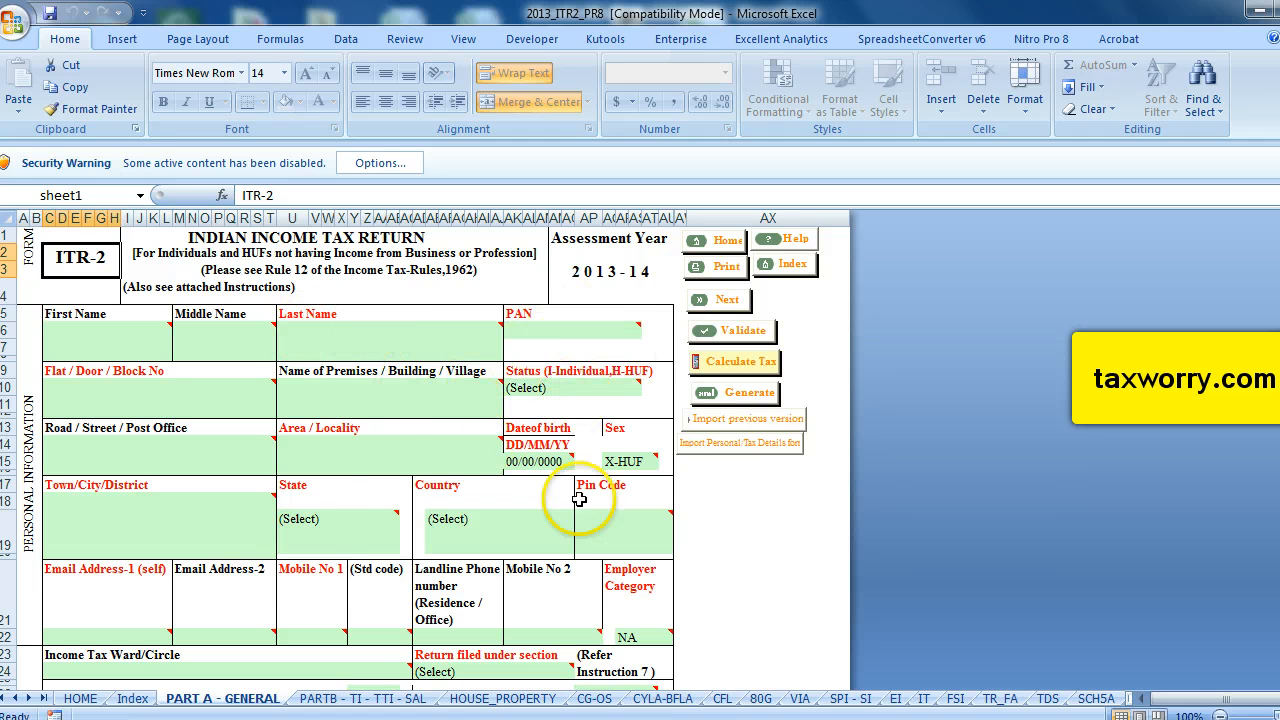
{"action": "mouse_move", "coordinate": [125, 508]}
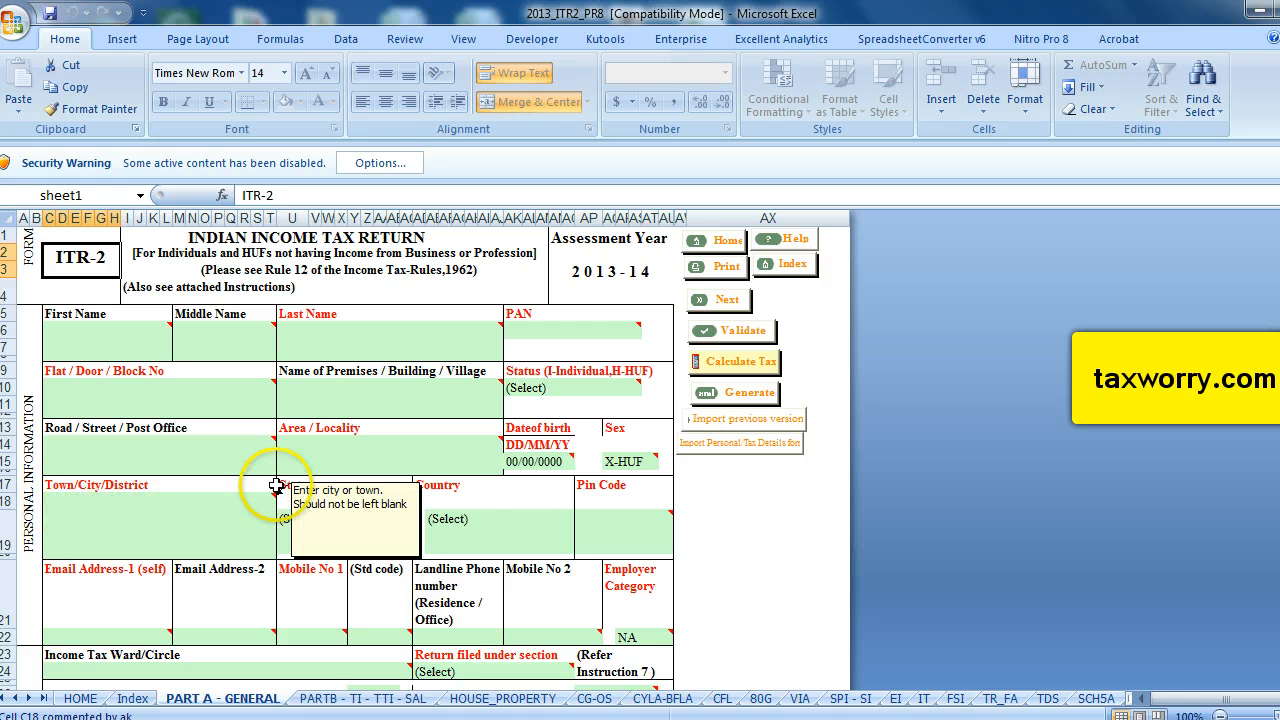
{"action": "mouse_move", "coordinate": [390, 407]}
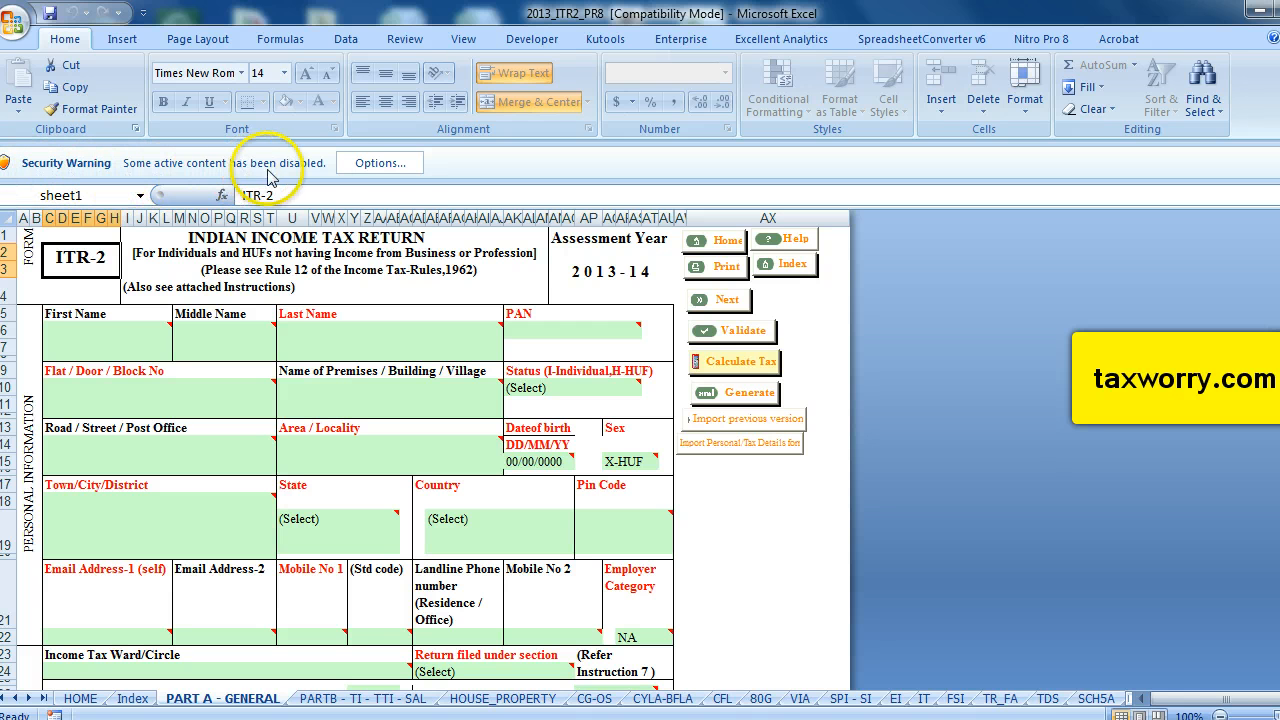
{"action": "left_click", "coordinate": [385, 168]}
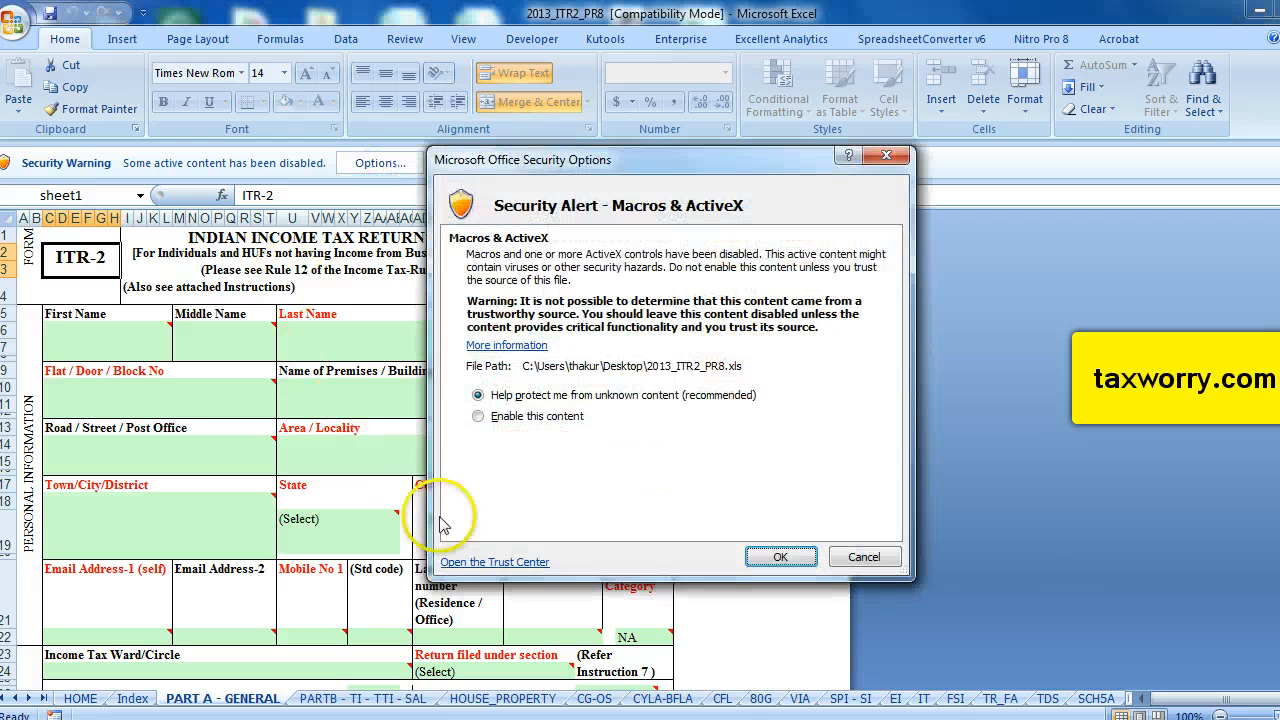
{"action": "left_click", "coordinate": [480, 418]}
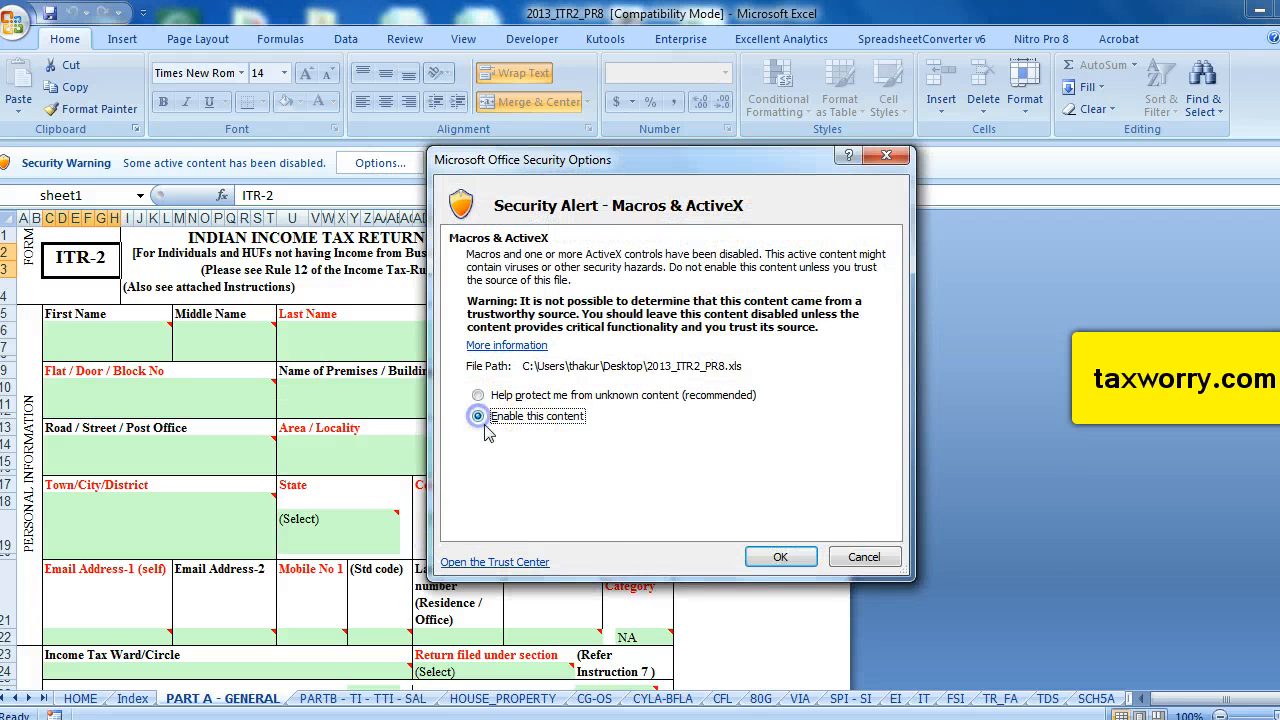
{"action": "left_click", "coordinate": [793, 568]}
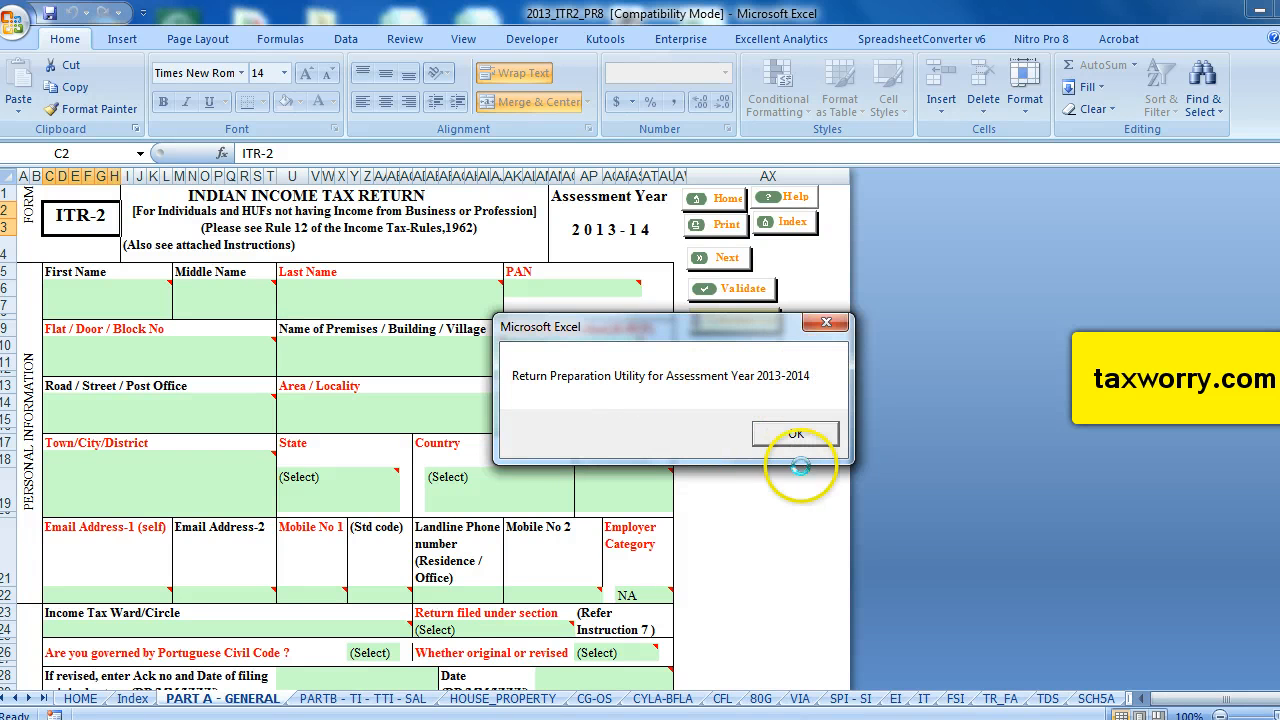
Dismiss the three startup messages of the return preparation utility.
{"action": "left_click", "coordinate": [795, 434]}
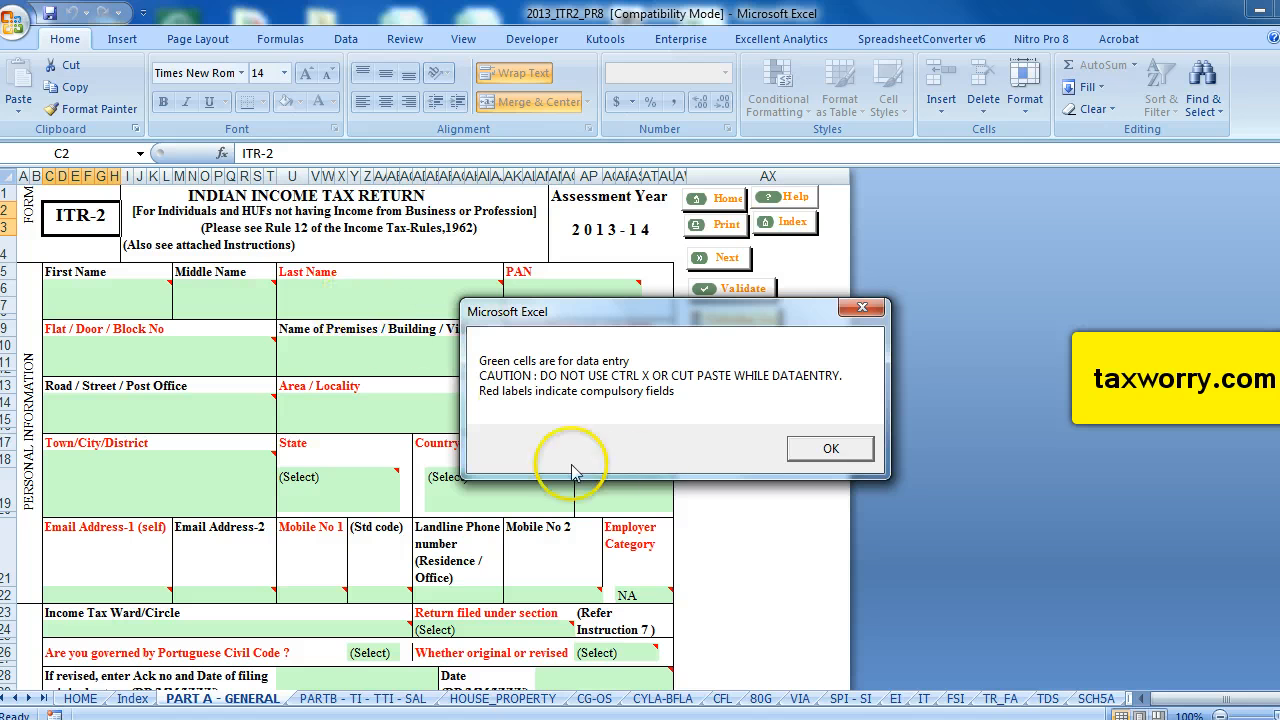
{"action": "left_click", "coordinate": [831, 448]}
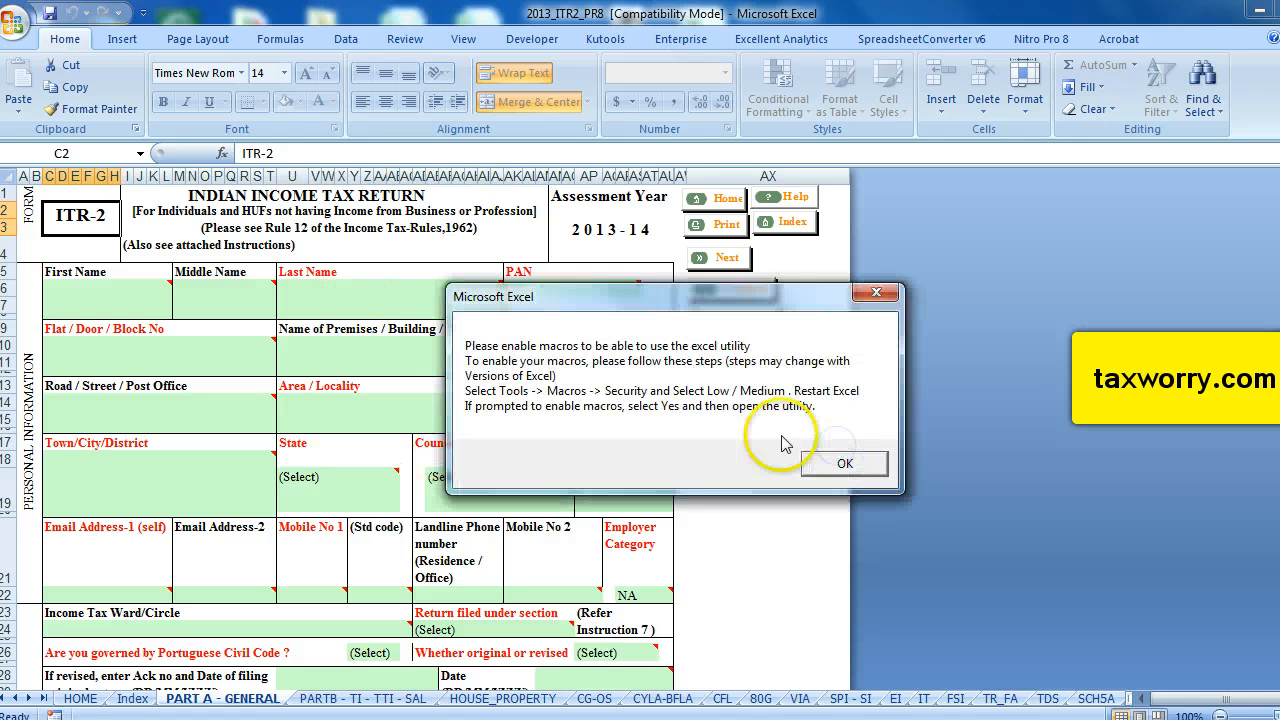
{"action": "left_click", "coordinate": [845, 464]}
Enter the taxpayer's first name in the First Name field of Part A - General.
{"action": "left_click", "coordinate": [112, 296]}
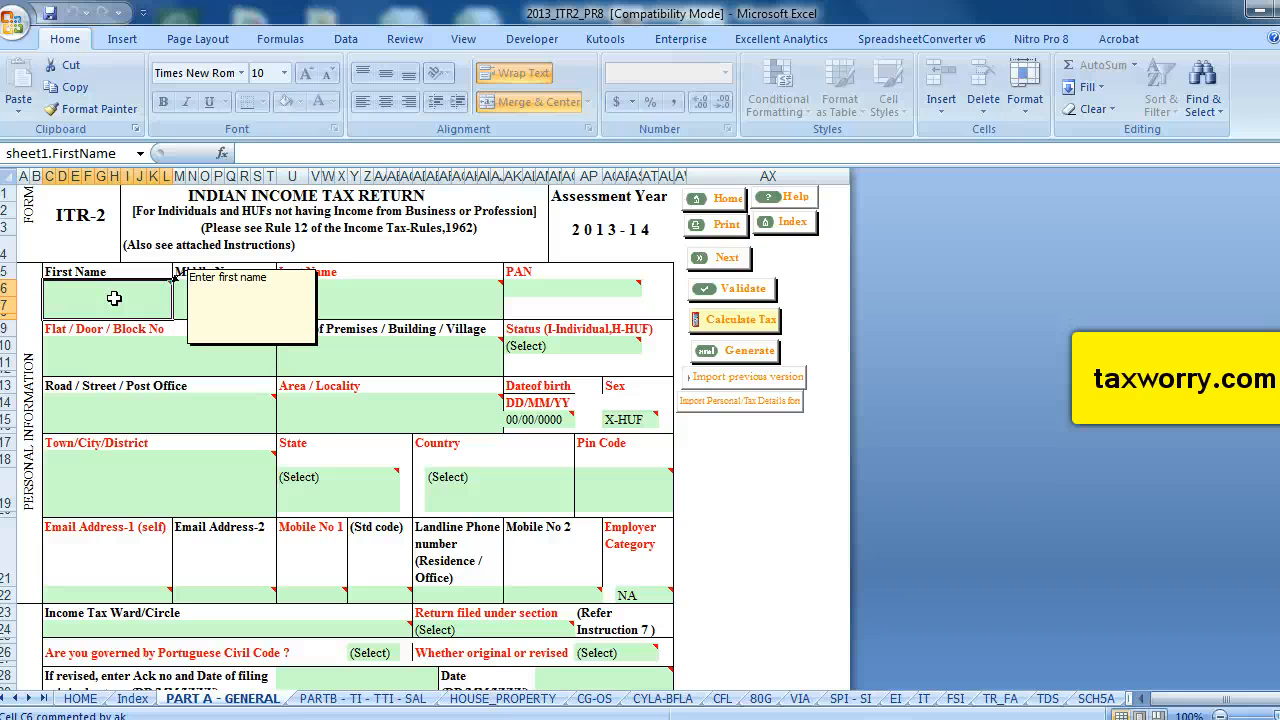
{"action": "left_click", "coordinate": [452, 497]}
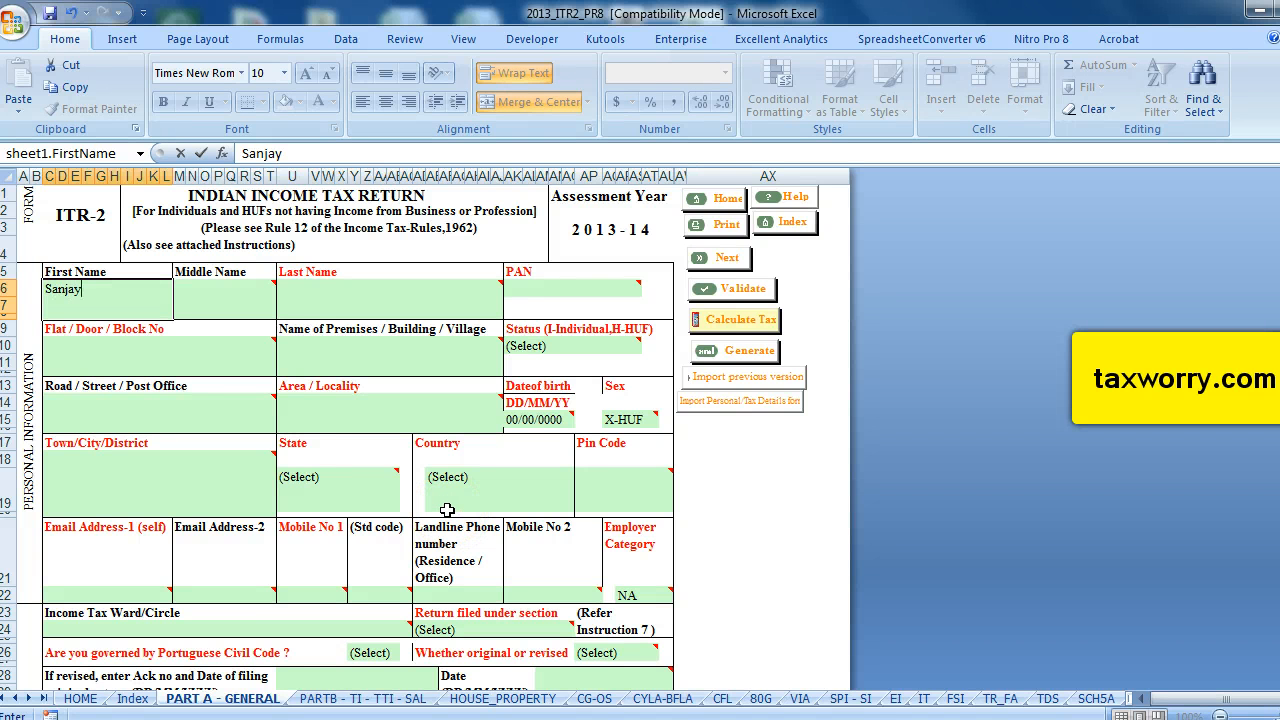
{"action": "left_click", "coordinate": [249, 297]}
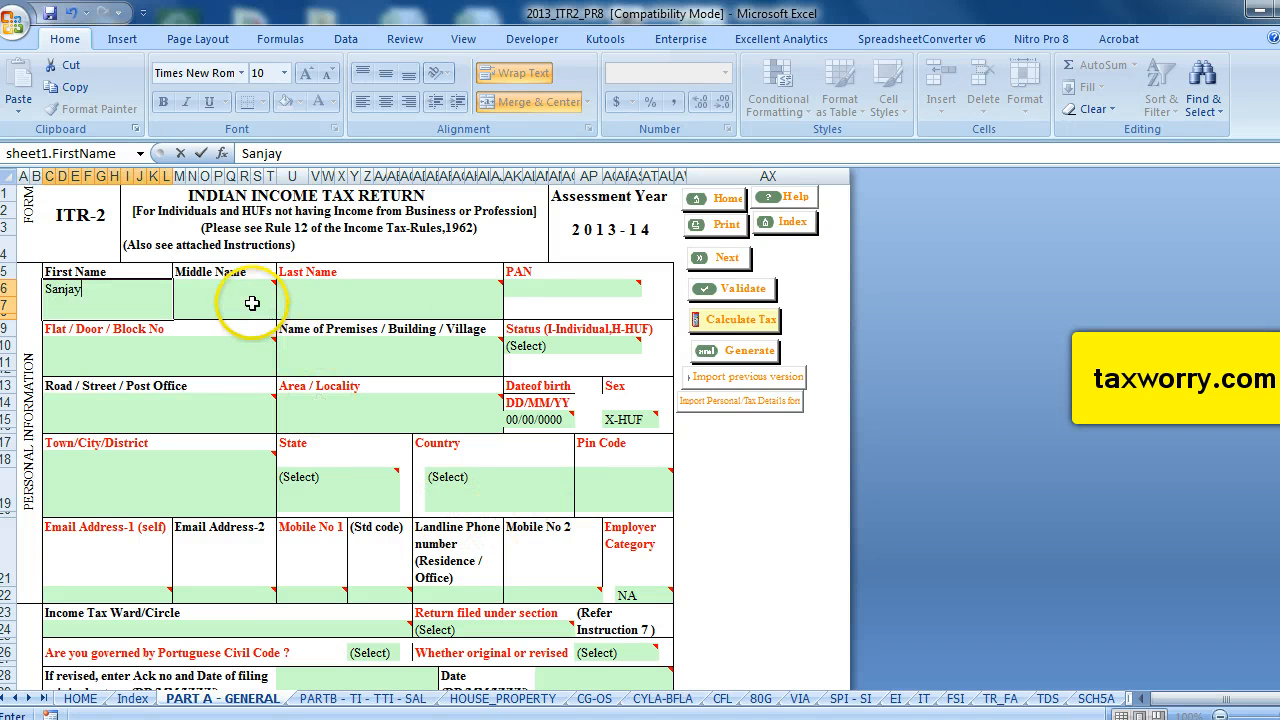
Enter the taxpayer's surname in the Last Name field.
{"action": "left_click", "coordinate": [316, 292]}
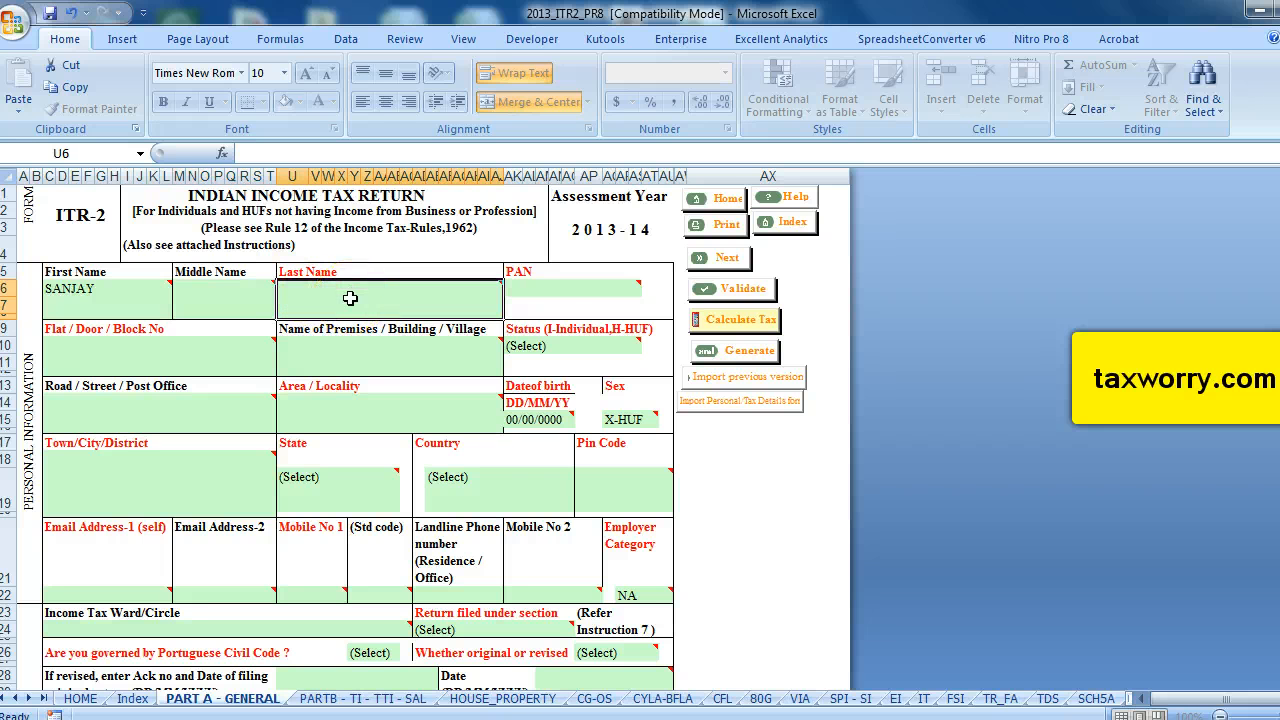
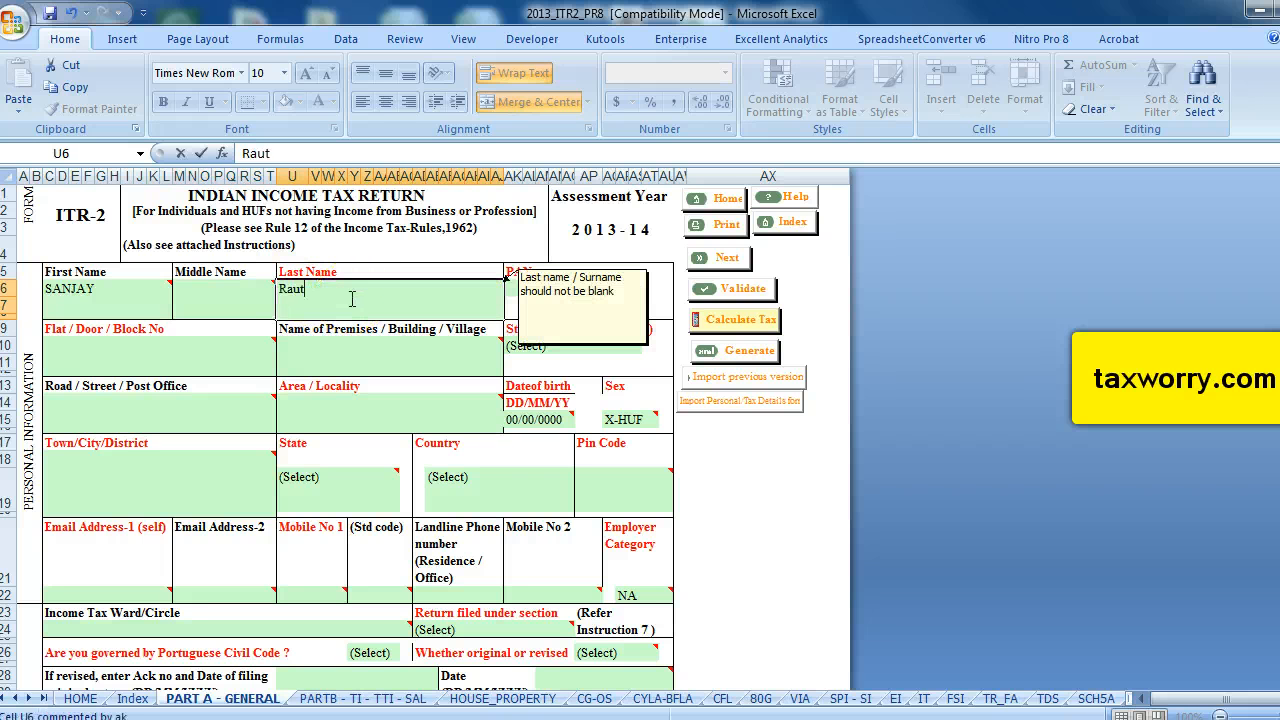
Enter the taxpayer's PAN in the PAN field.
{"action": "left_click", "coordinate": [546, 287]}
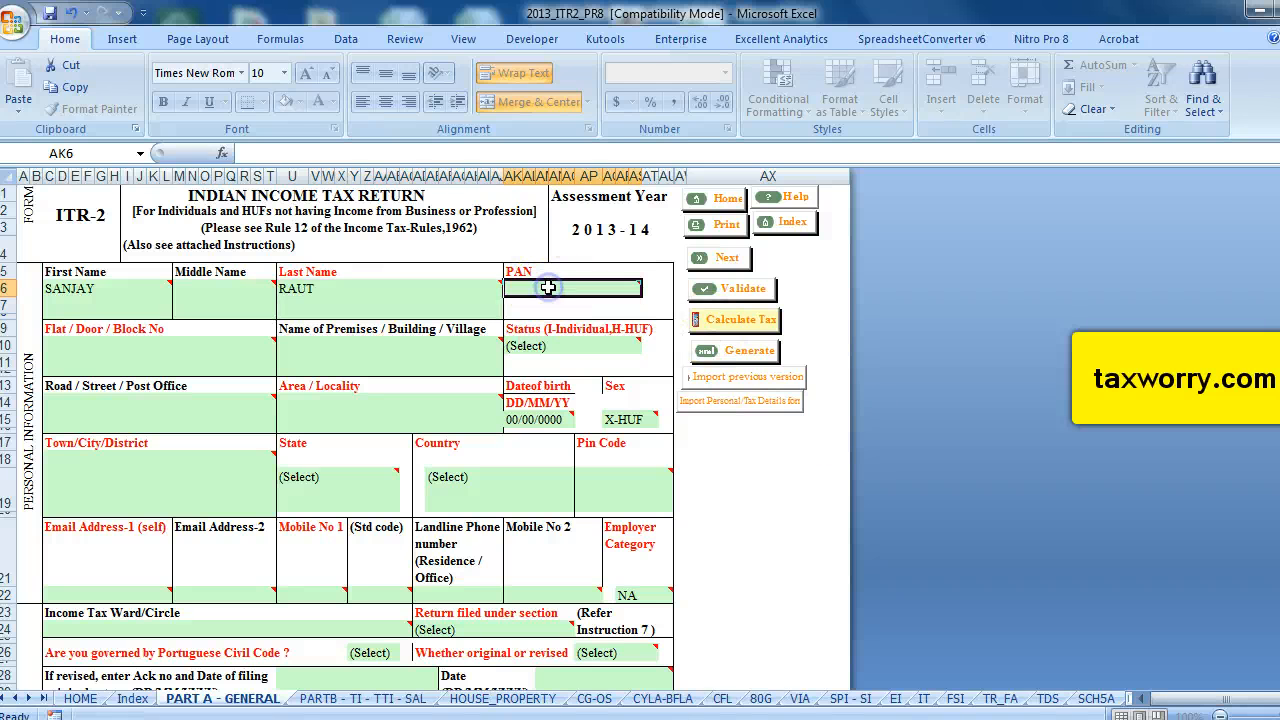
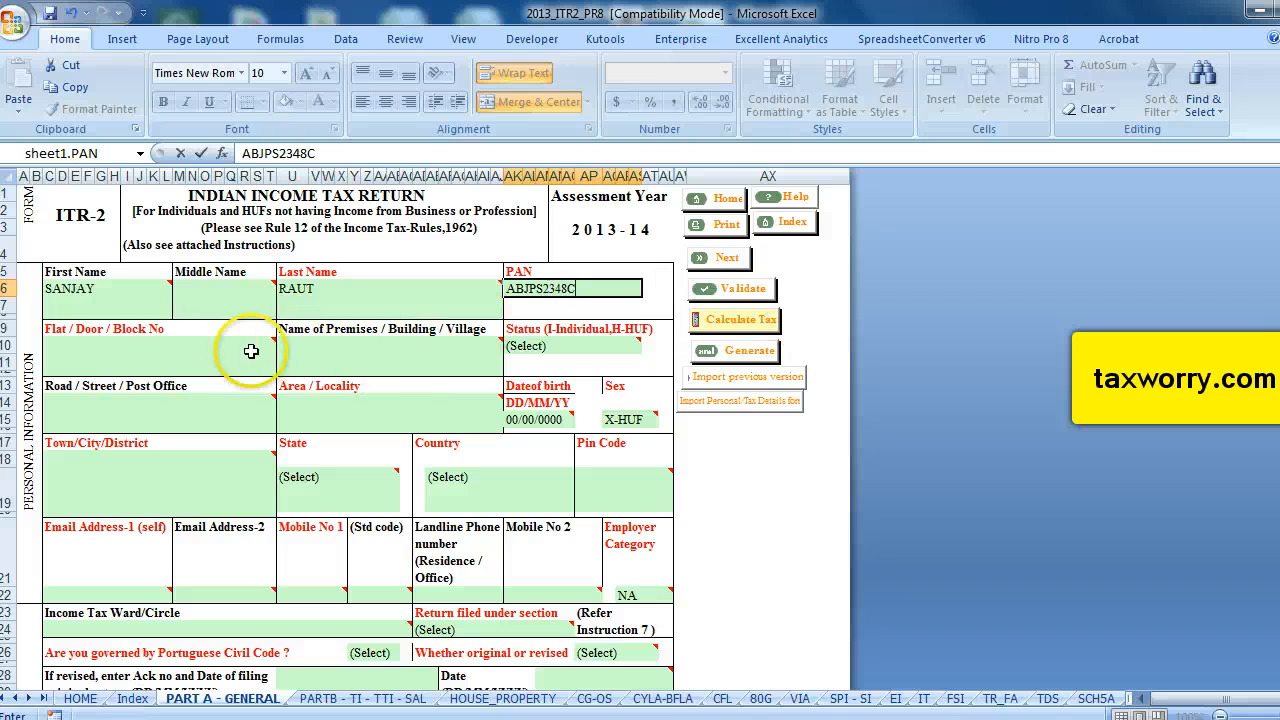
Enter the taxpayer's flat number in the Flat / Door / Block No field.
{"action": "left_click", "coordinate": [178, 358]}
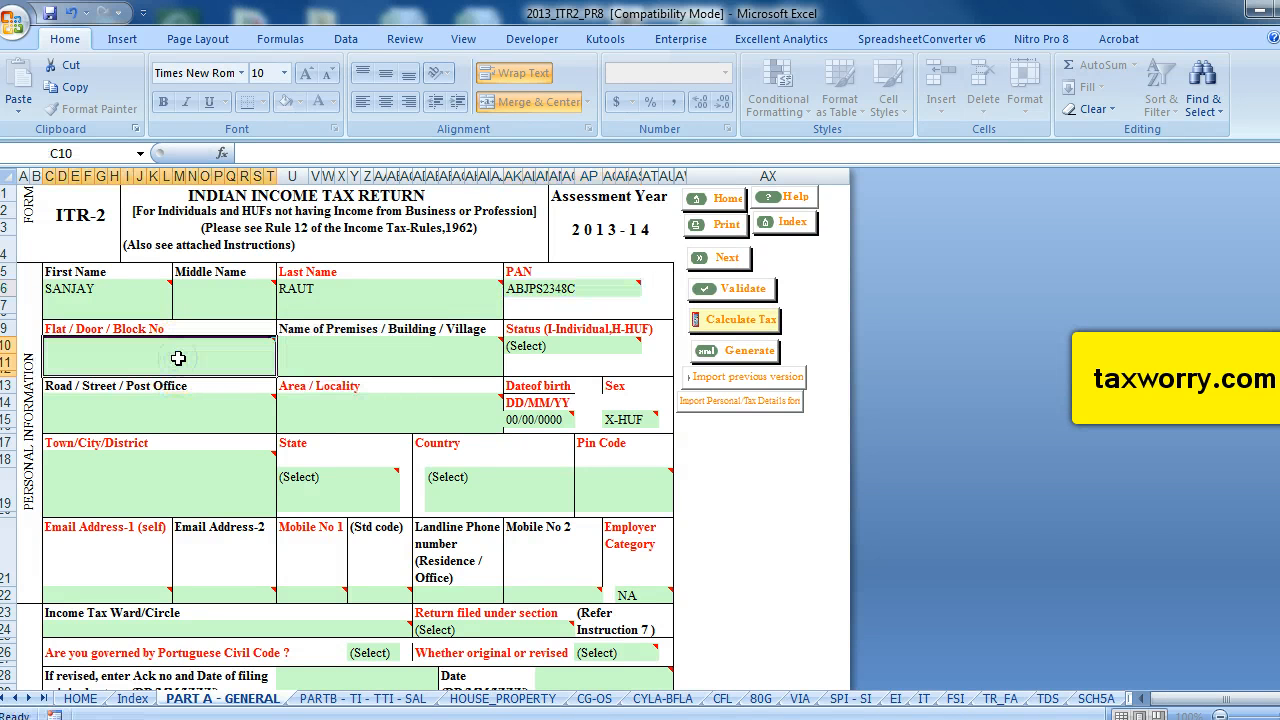
{"action": "left_click", "coordinate": [178, 358]}
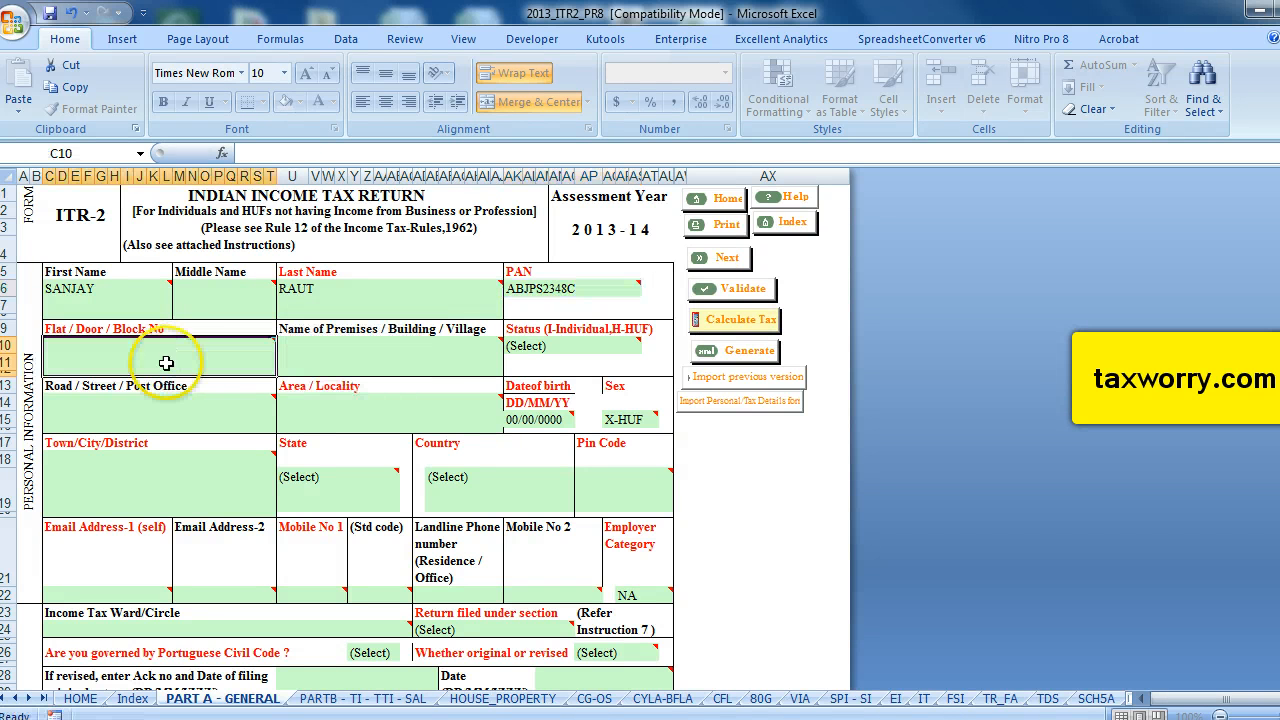
{"action": "type", "text": "23"}
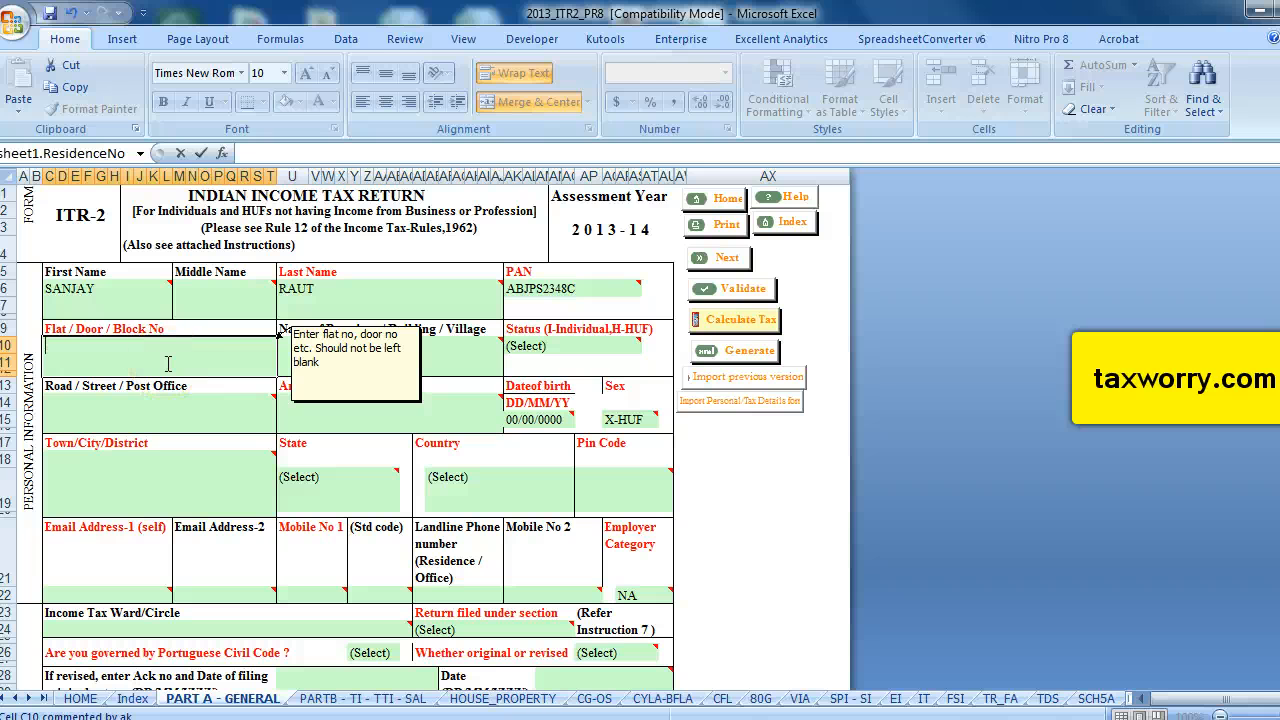
{"action": "type", "text": "Flat No 23"}
{"action": "left_click", "coordinate": [340, 360]}
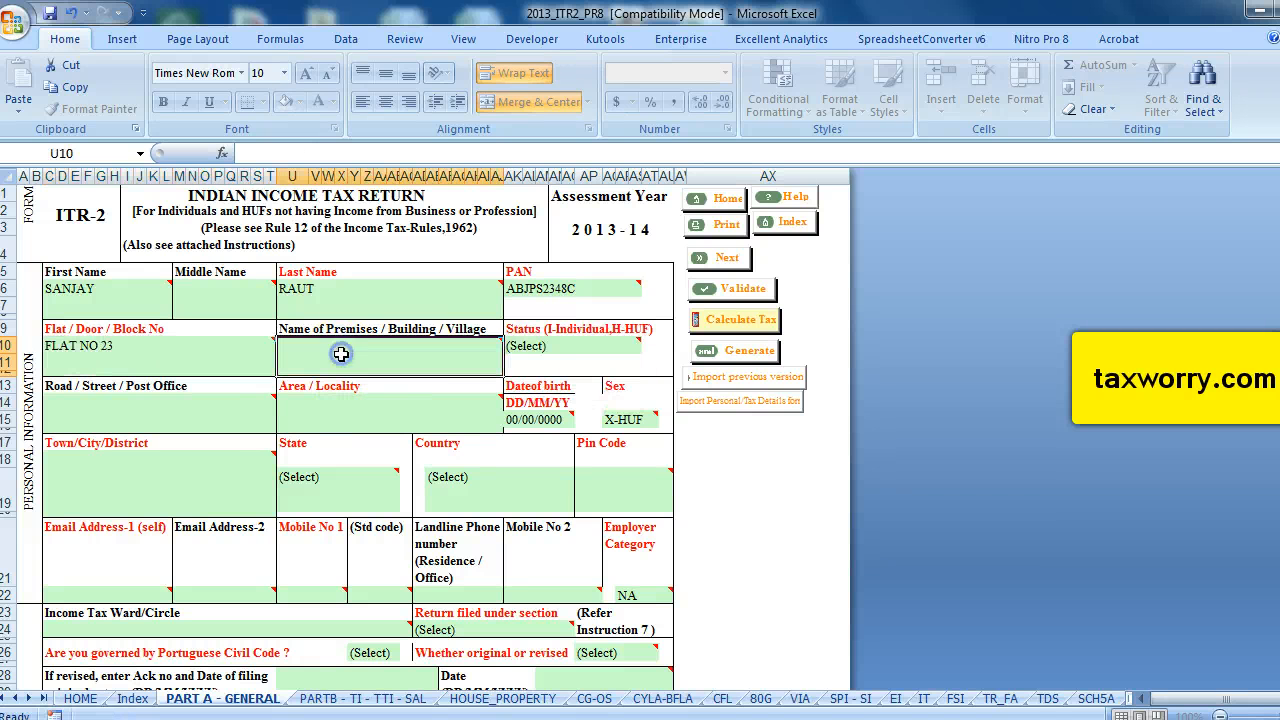
Set the Status to I - Individual.
{"action": "left_click", "coordinate": [545, 345]}
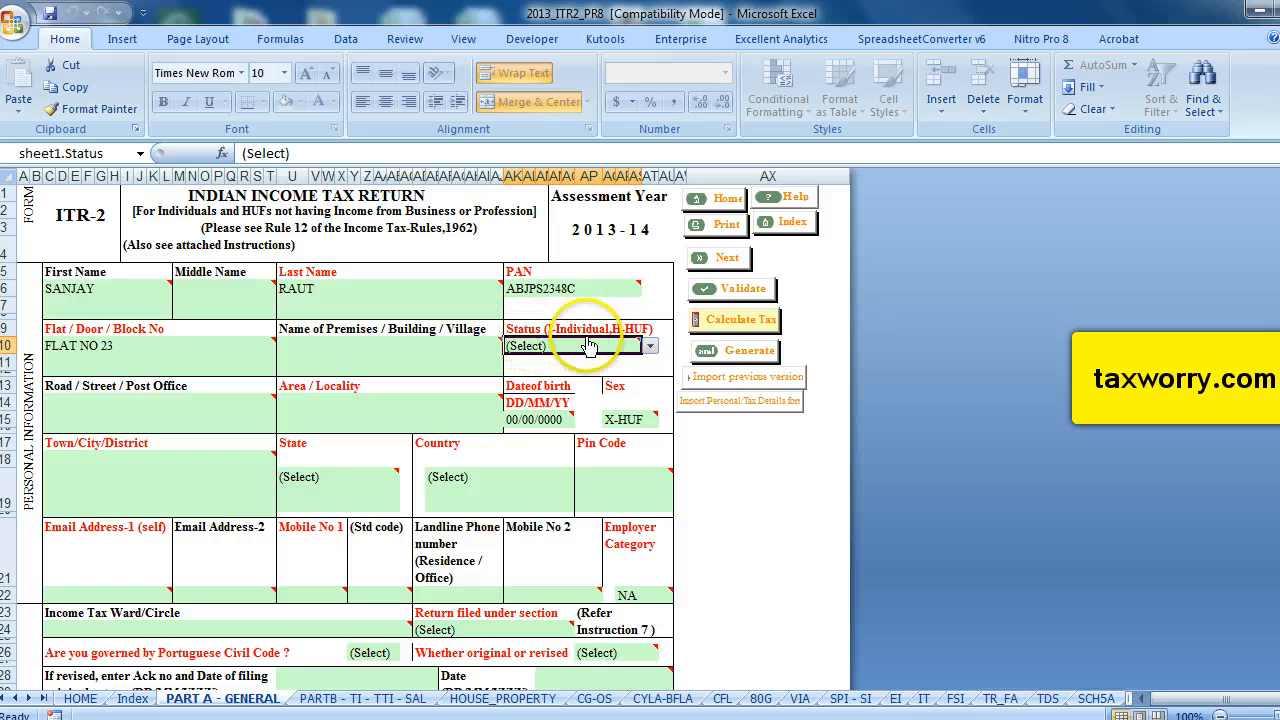
{"action": "left_click", "coordinate": [650, 345]}
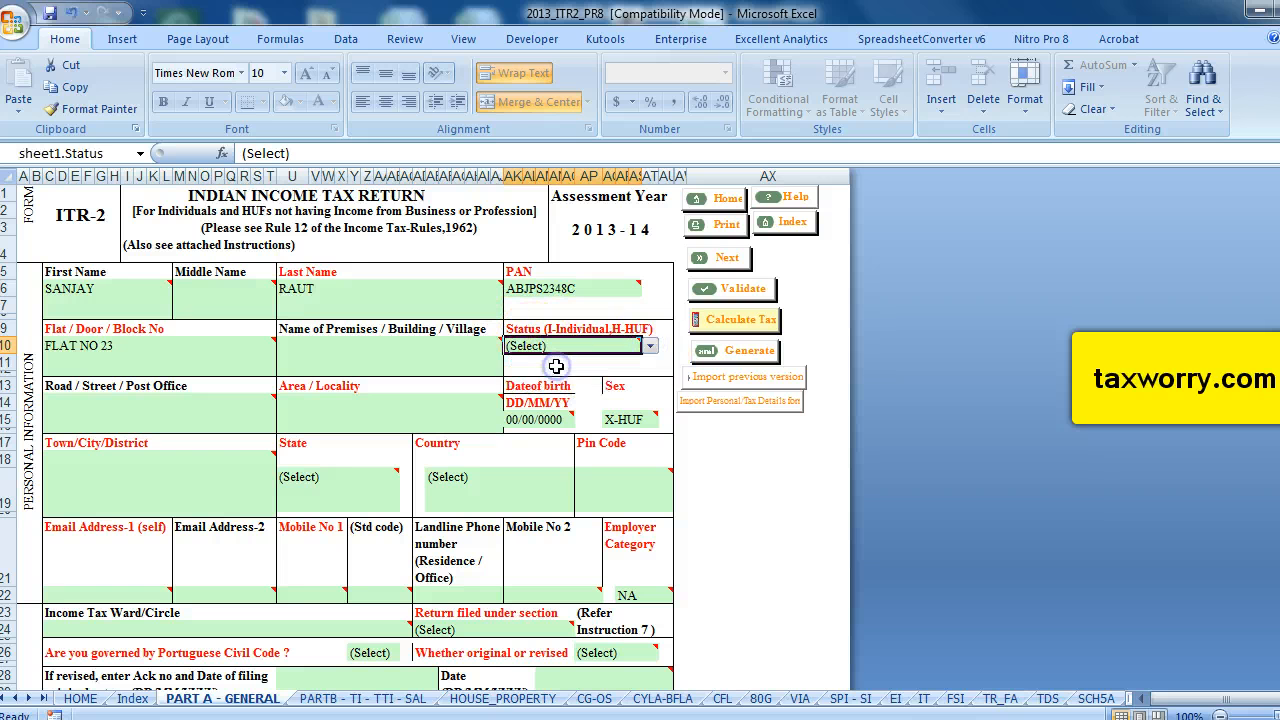
{"action": "left_click", "coordinate": [567, 376]}
Enter Bhubneshwar as the Area / Locality, leaving Road / Street / Post Office empty.
{"action": "left_click", "coordinate": [165, 415]}
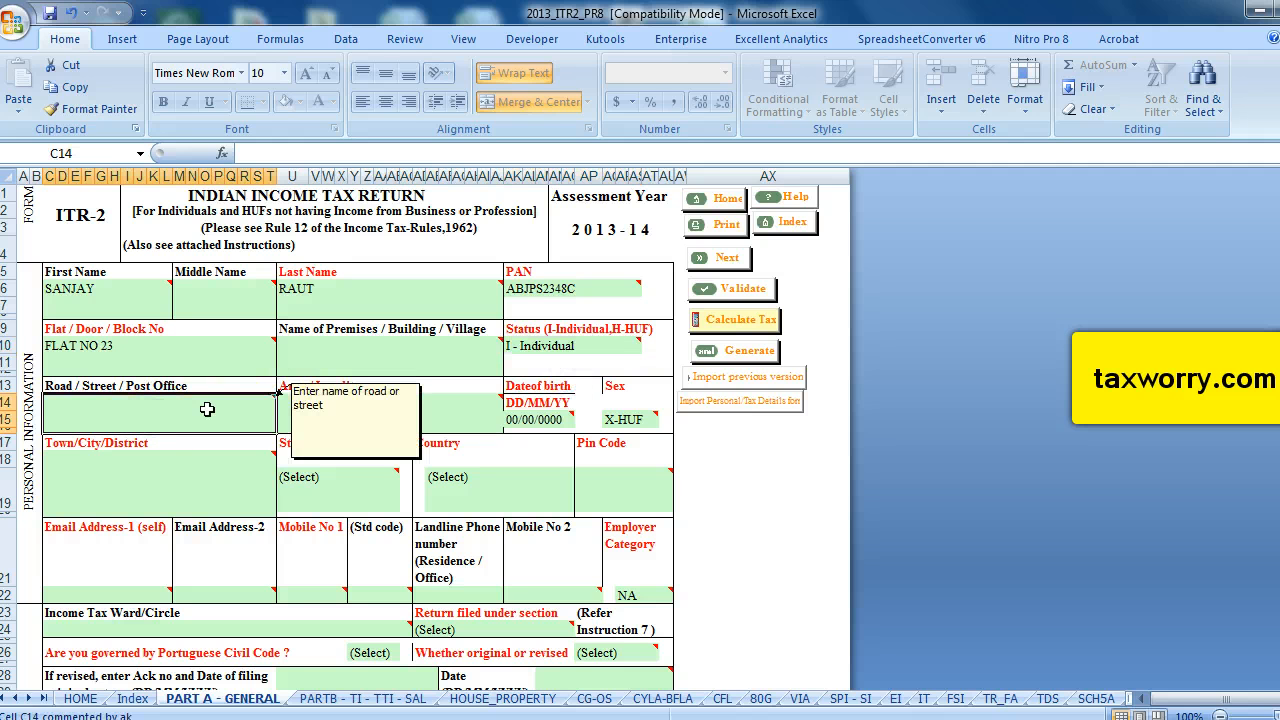
{"action": "left_click", "coordinate": [140, 417]}
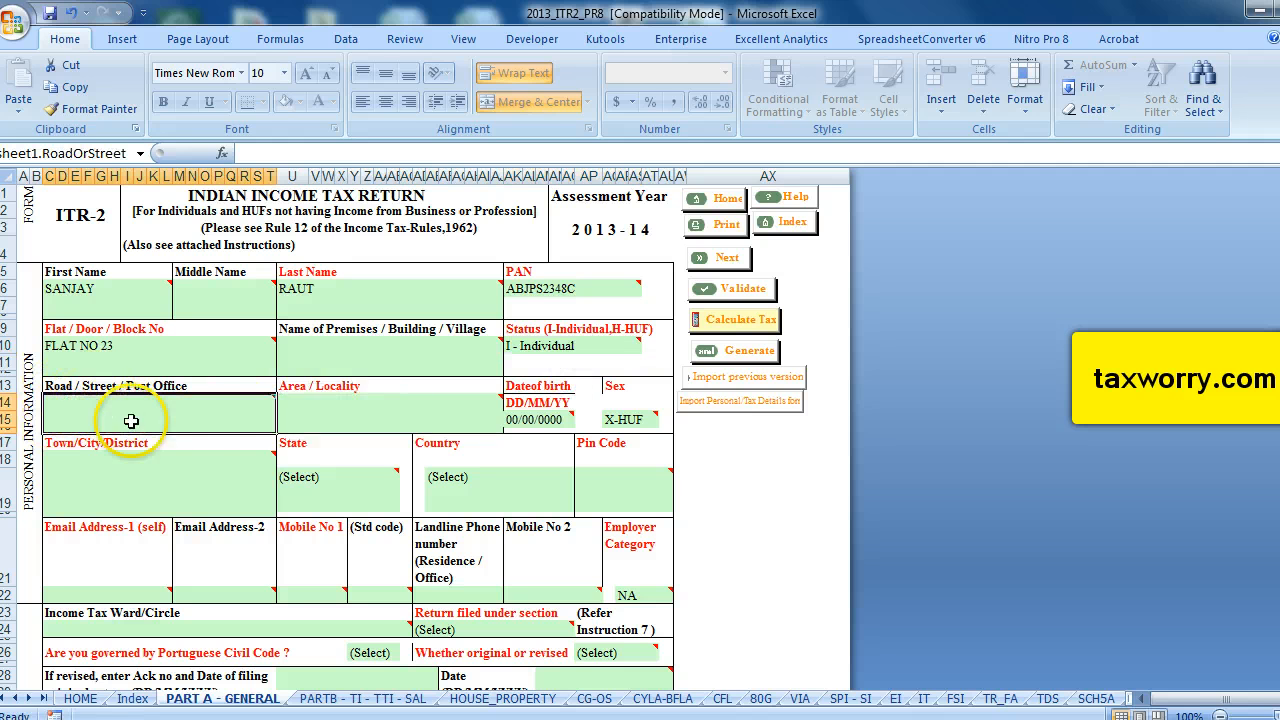
{"action": "left_click", "coordinate": [371, 415]}
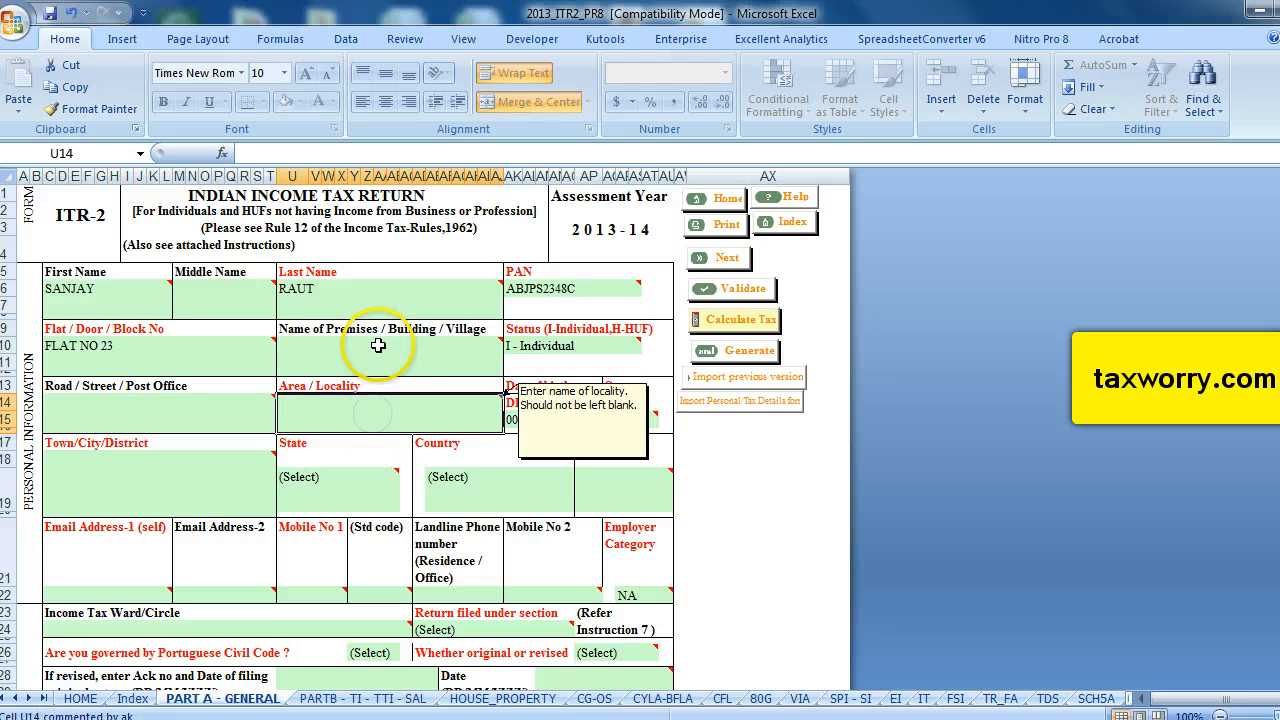
{"action": "type", "text": "Bh"}
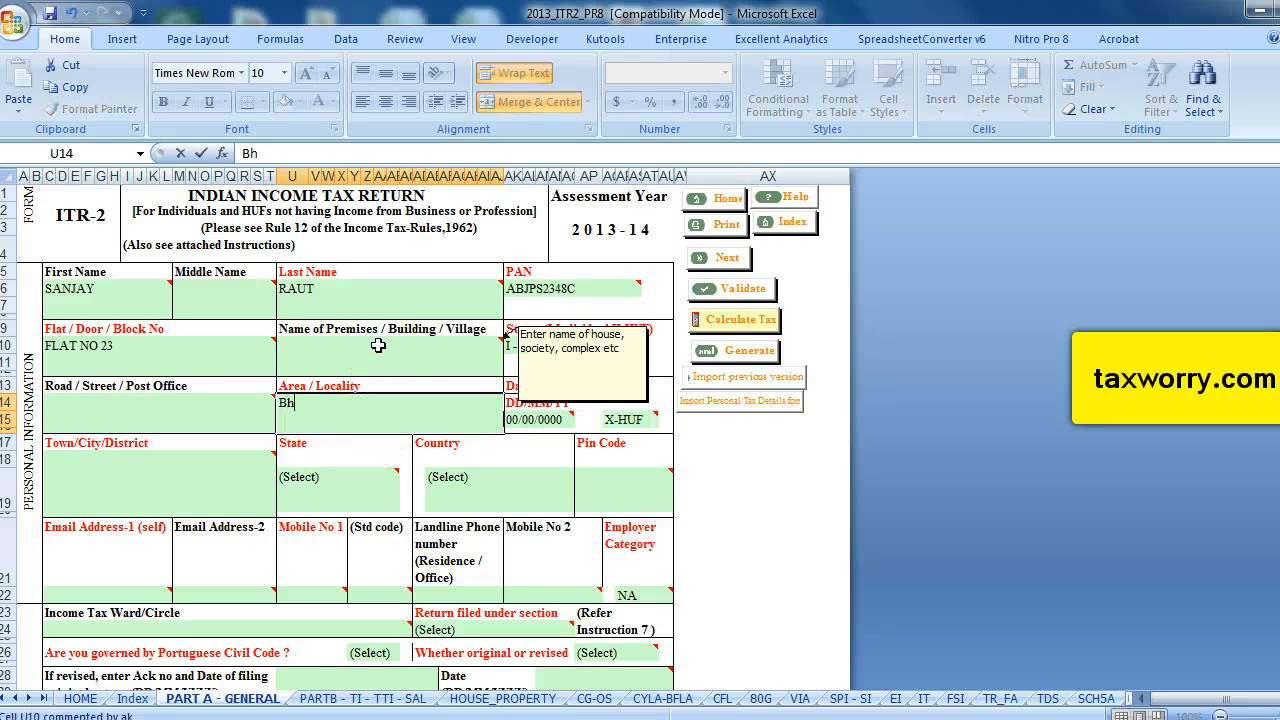
{"action": "type", "text": "ubneshwa"}
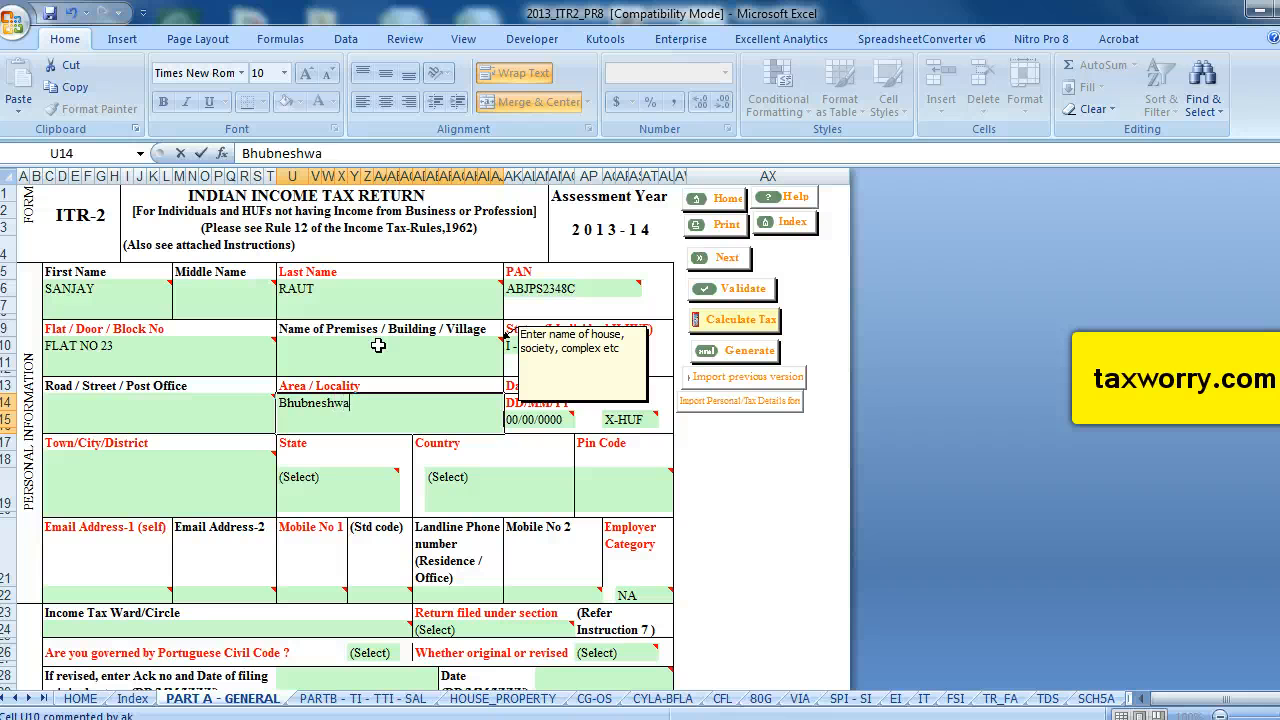
{"action": "type", "text": "r"}
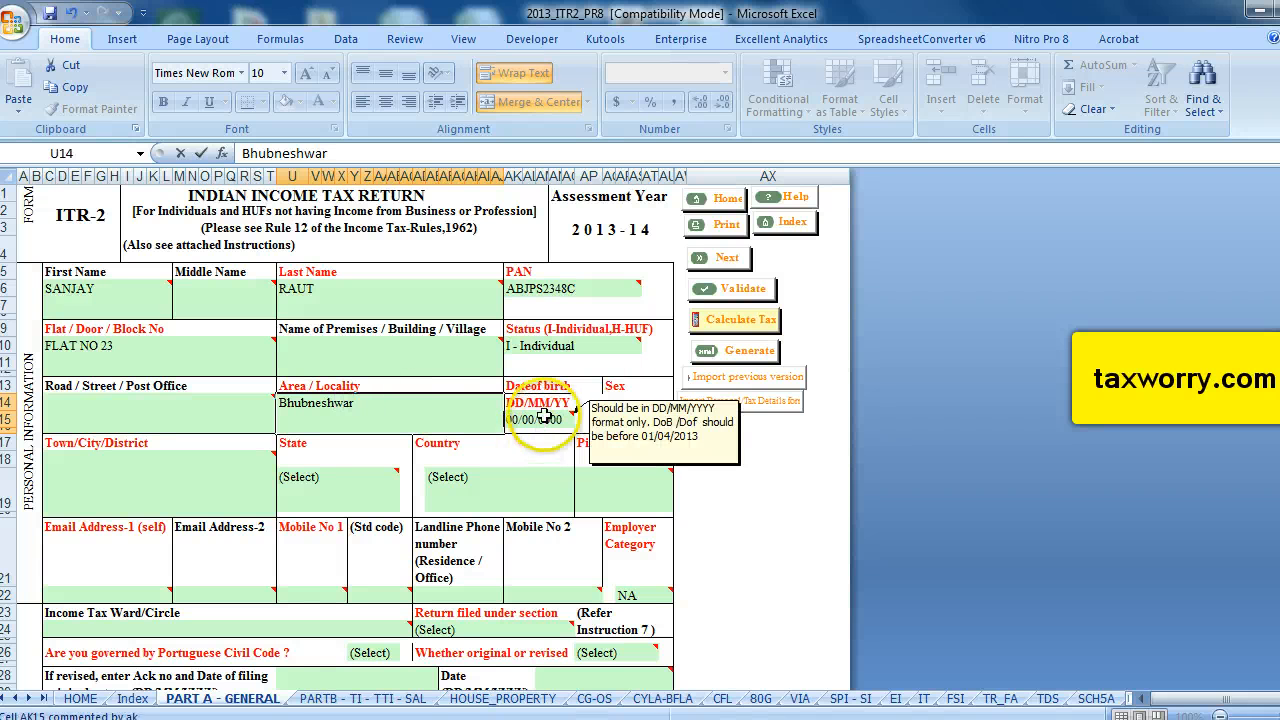
Enter the taxpayer's date of birth in DD/MM/YYYY format.
{"action": "left_click", "coordinate": [530, 420]}
{"action": "left_click", "coordinate": [512, 421]}
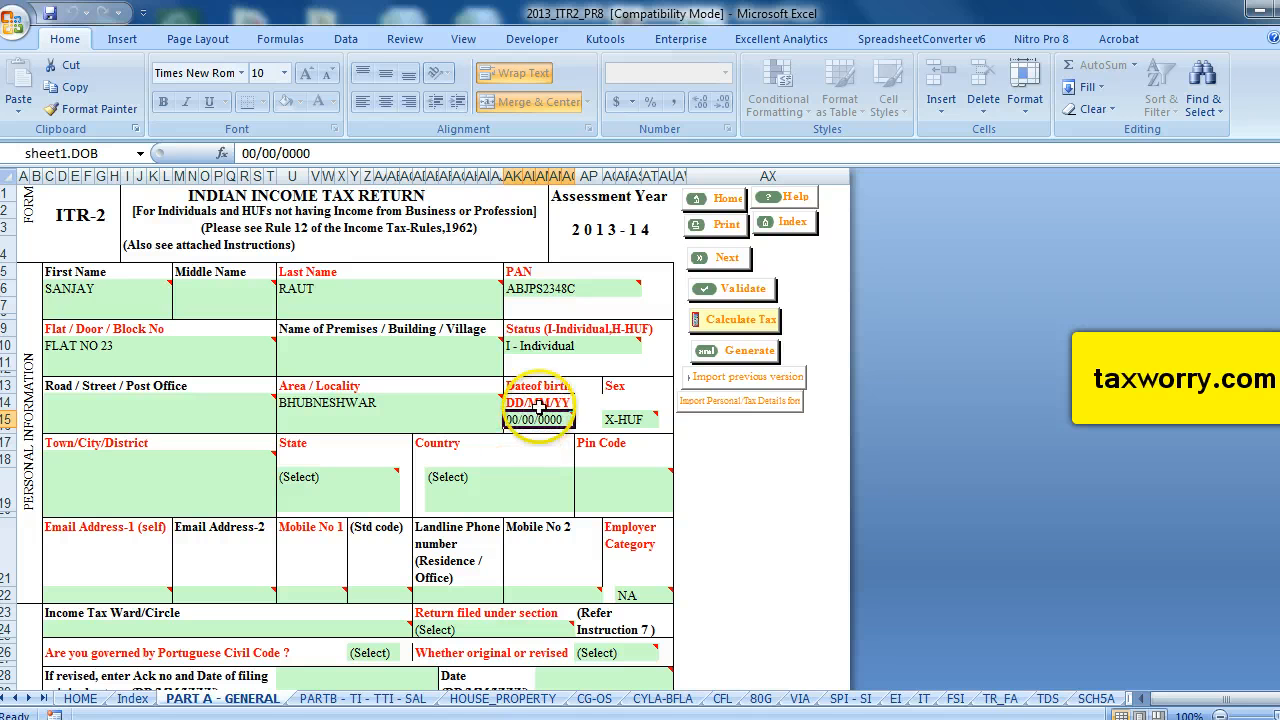
{"action": "mouse_move", "coordinate": [549, 423]}
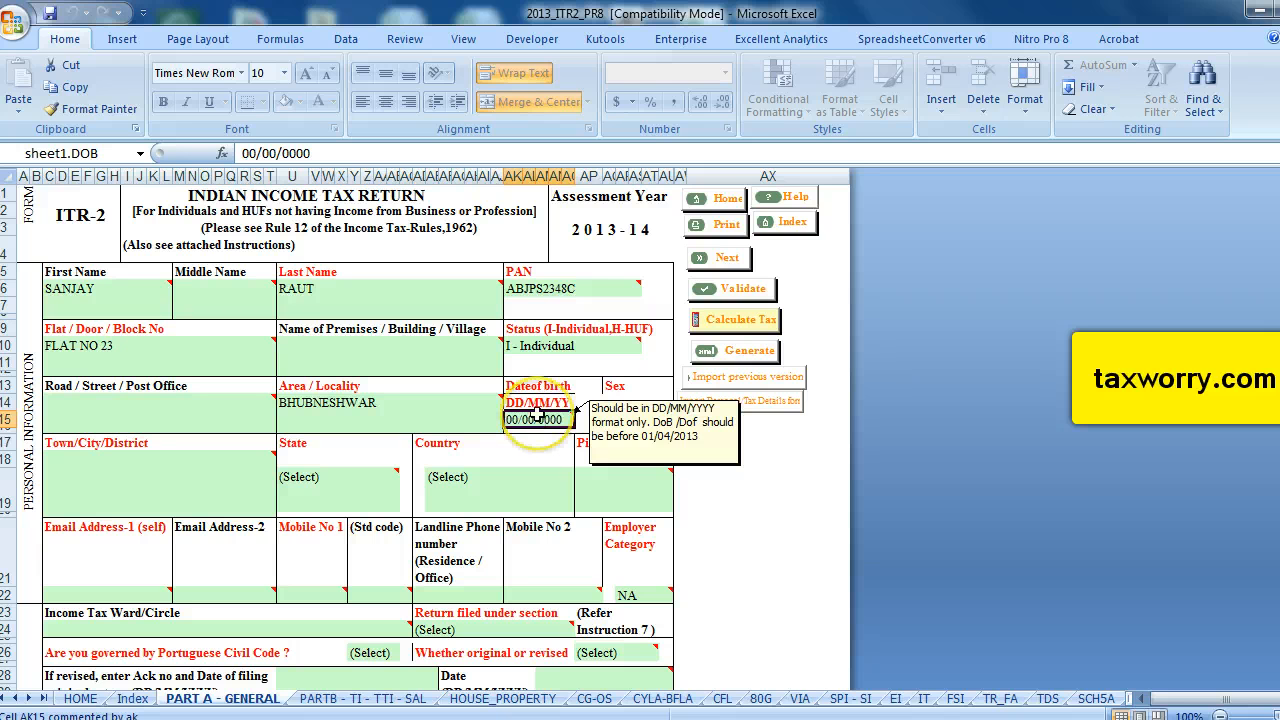
{"action": "type", "text": "21"}
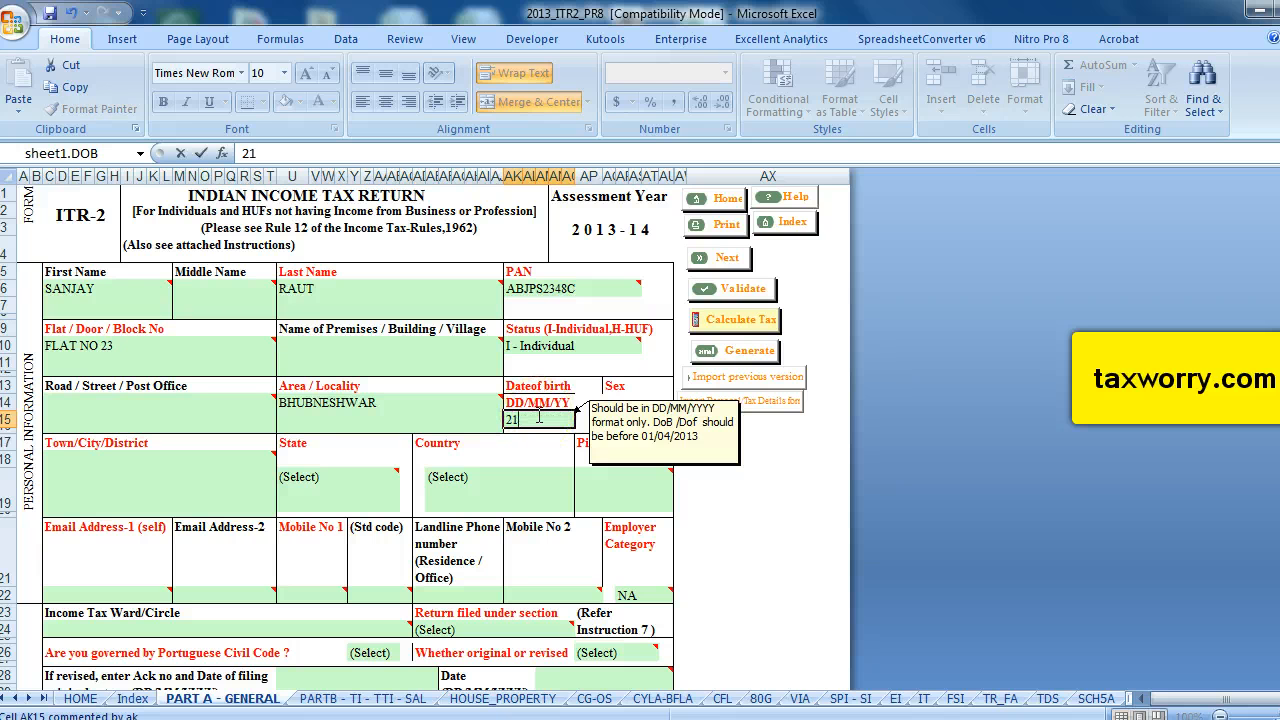
{"action": "type", "text": "/12/1972"}
Set the Sex to M-Male.
{"action": "left_click", "coordinate": [628, 420]}
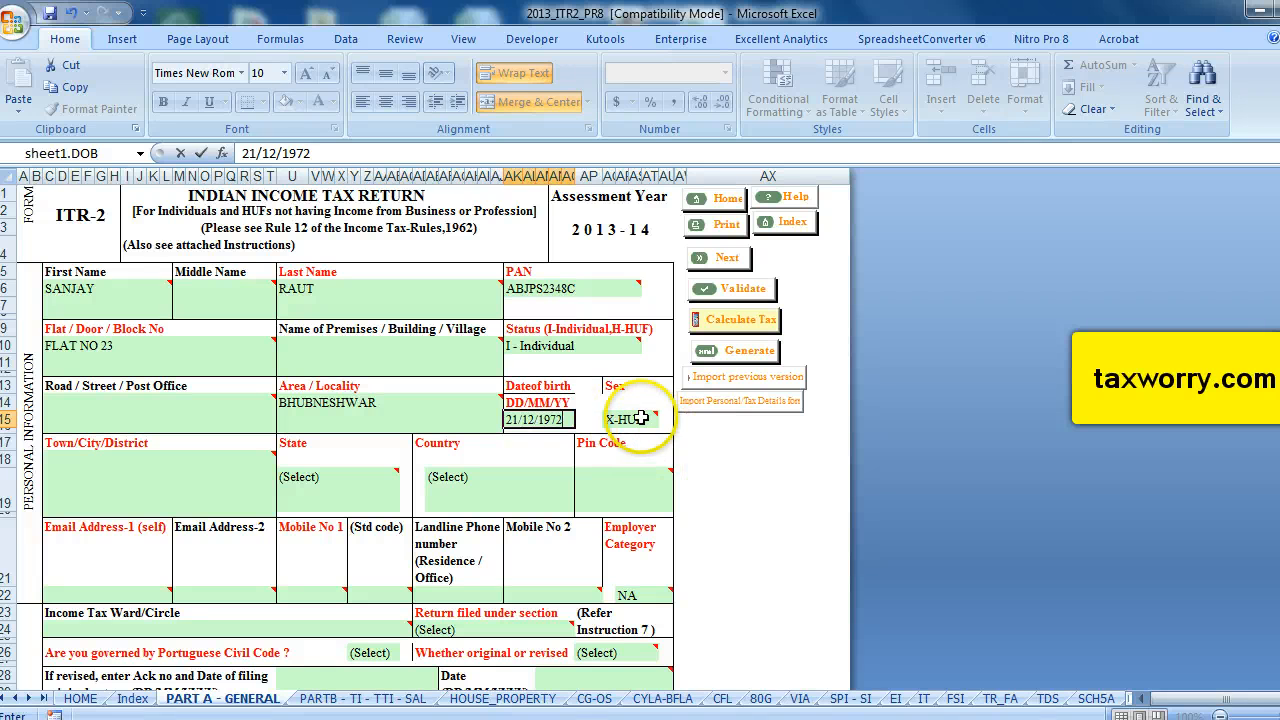
{"action": "left_click", "coordinate": [667, 427]}
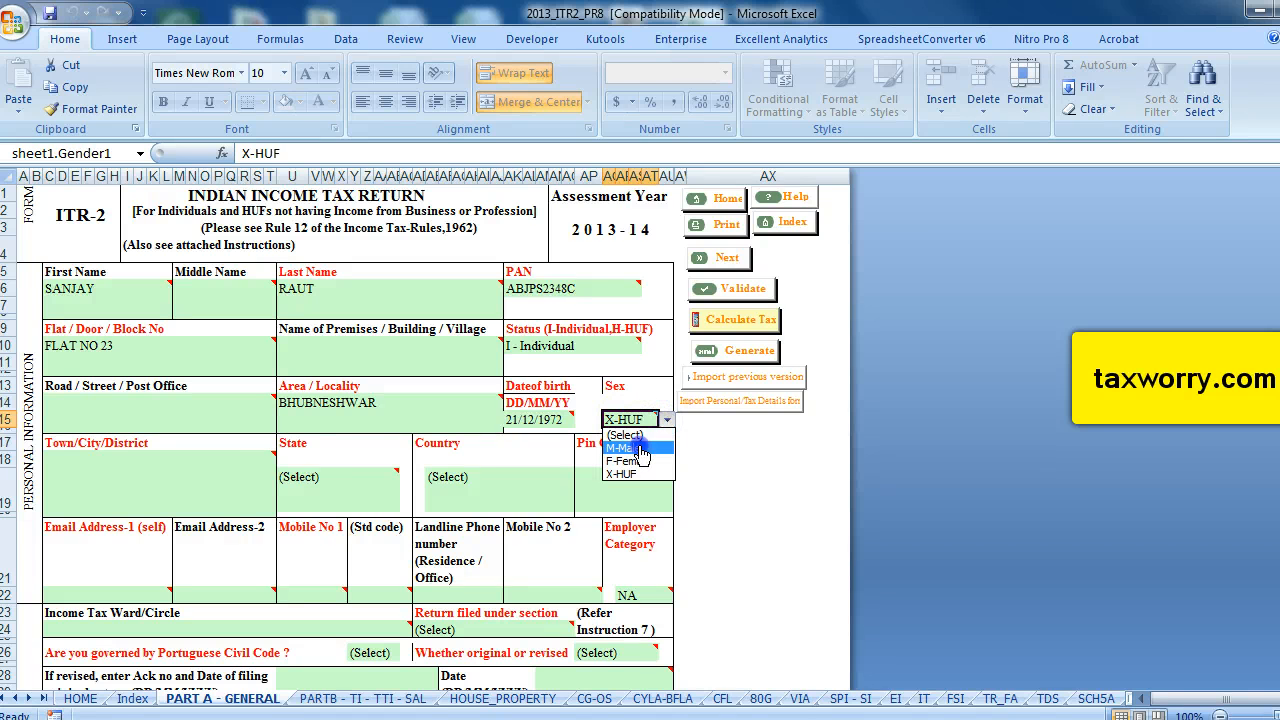
{"action": "left_click", "coordinate": [625, 433]}
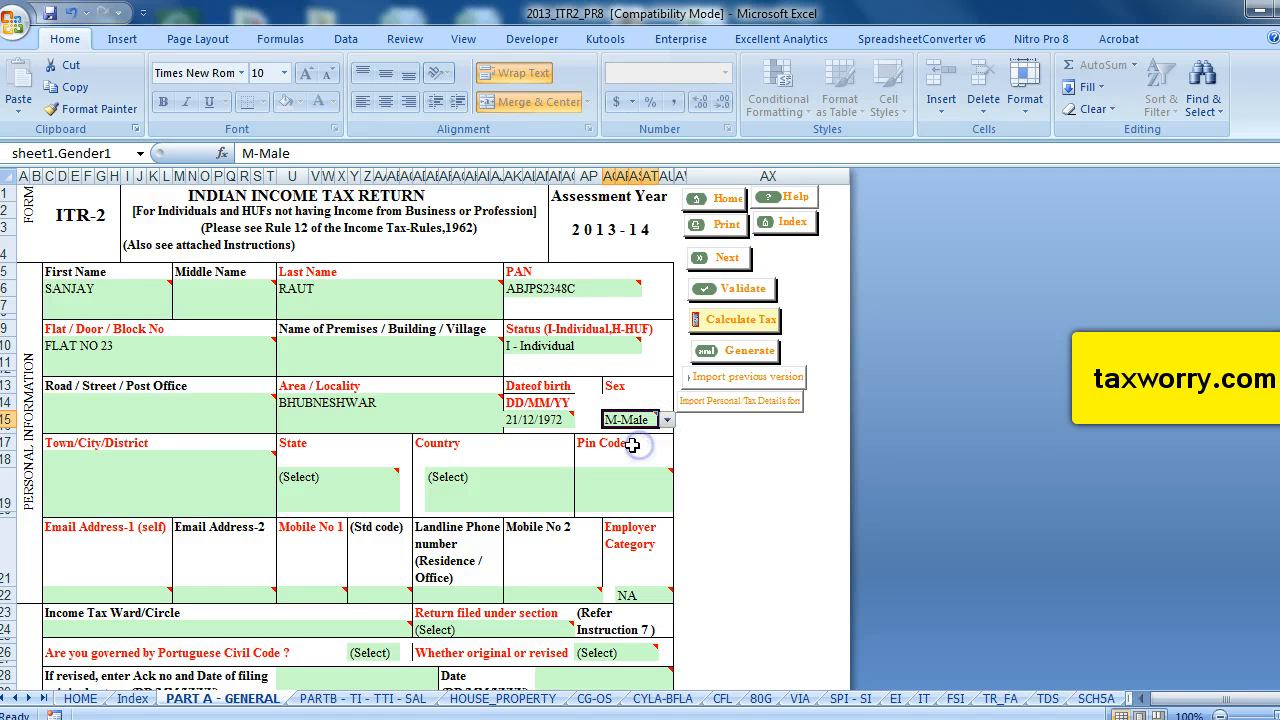
Enter Bhubneswar as the Town/City/District.
{"action": "left_click", "coordinate": [141, 489]}
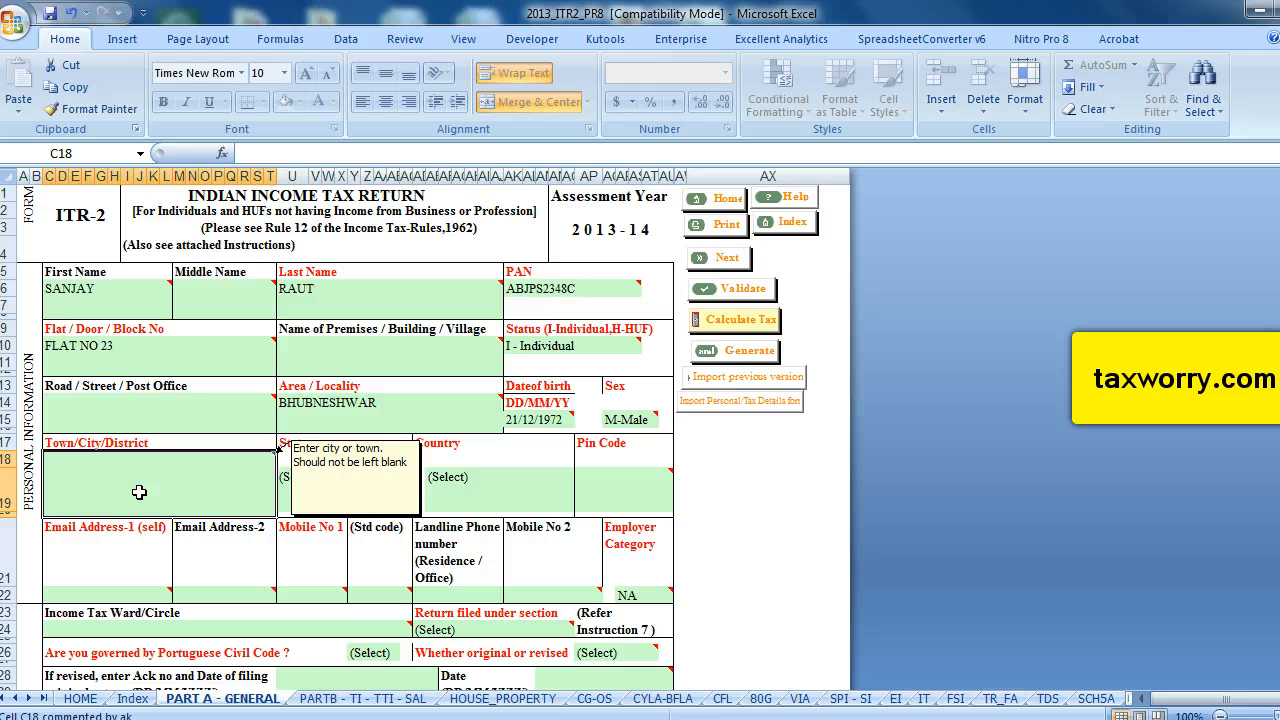
{"action": "type", "text": "Bhubnes"}
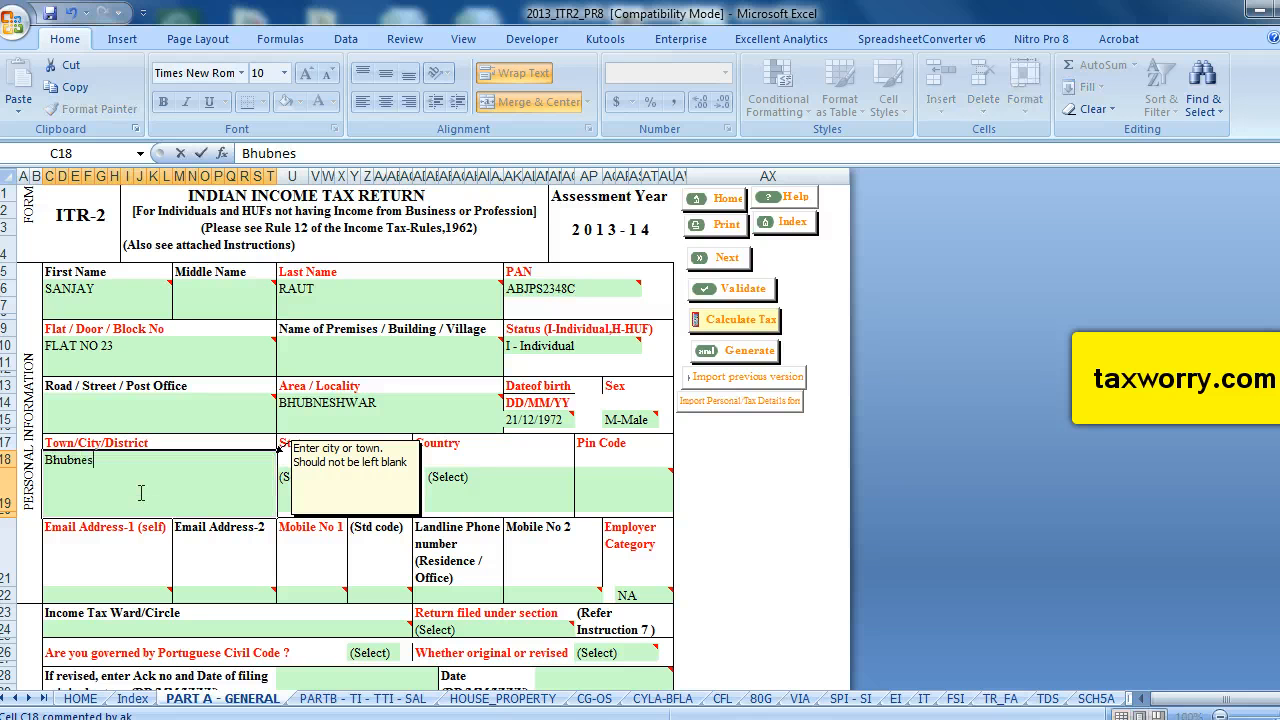
{"action": "type", "text": "hwa"}
{"action": "key", "text": "BackSpace"}
{"action": "key", "text": "BackSpace"}
{"action": "key", "text": "BackSpace"}
{"action": "type", "text": "swar"}
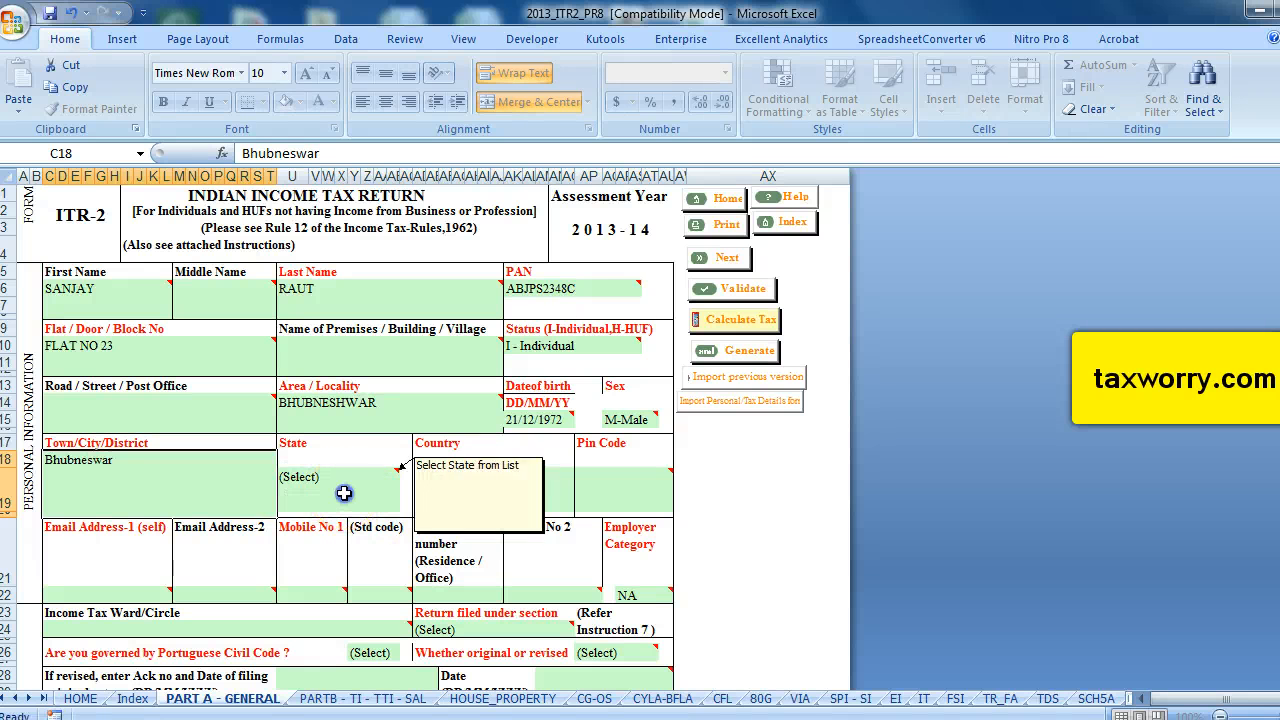
Select 24-ORISSA as the State.
{"action": "left_click", "coordinate": [343, 491]}
{"action": "left_click", "coordinate": [408, 501]}
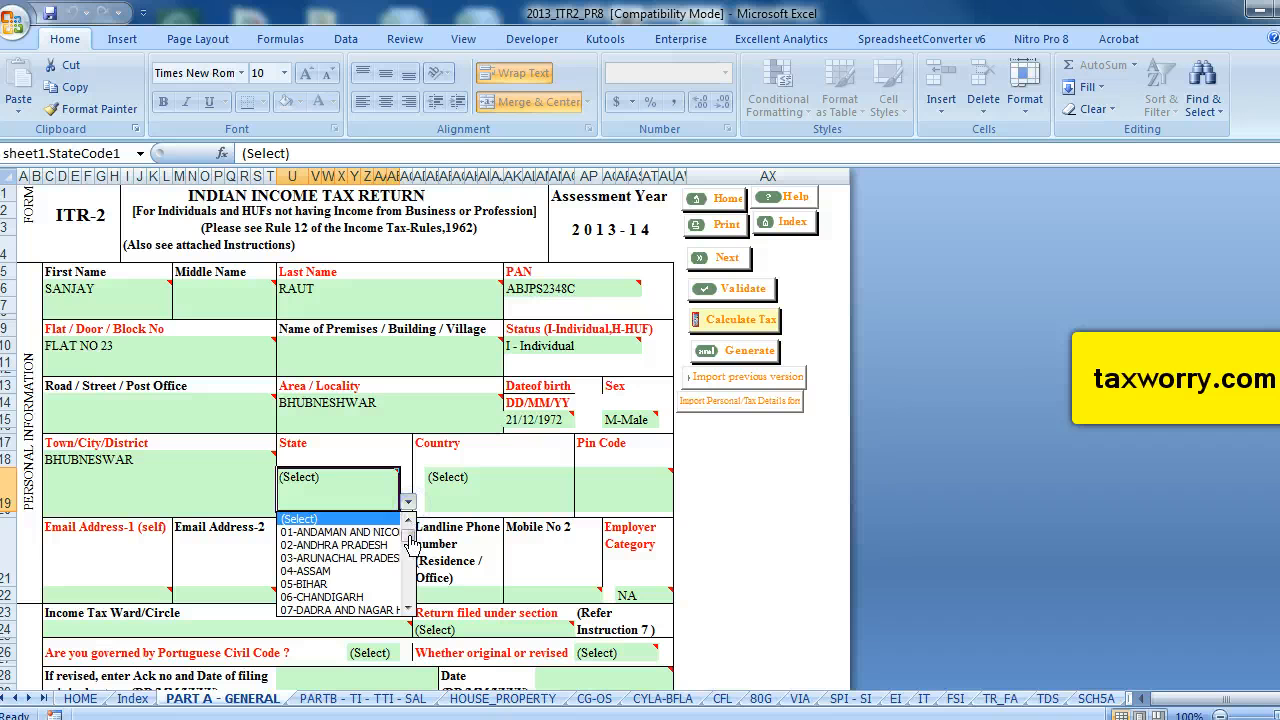
{"action": "left_click_drag", "start_coordinate": [409, 528], "coordinate": [409, 590]}
{"action": "left_click", "coordinate": [335, 519]}
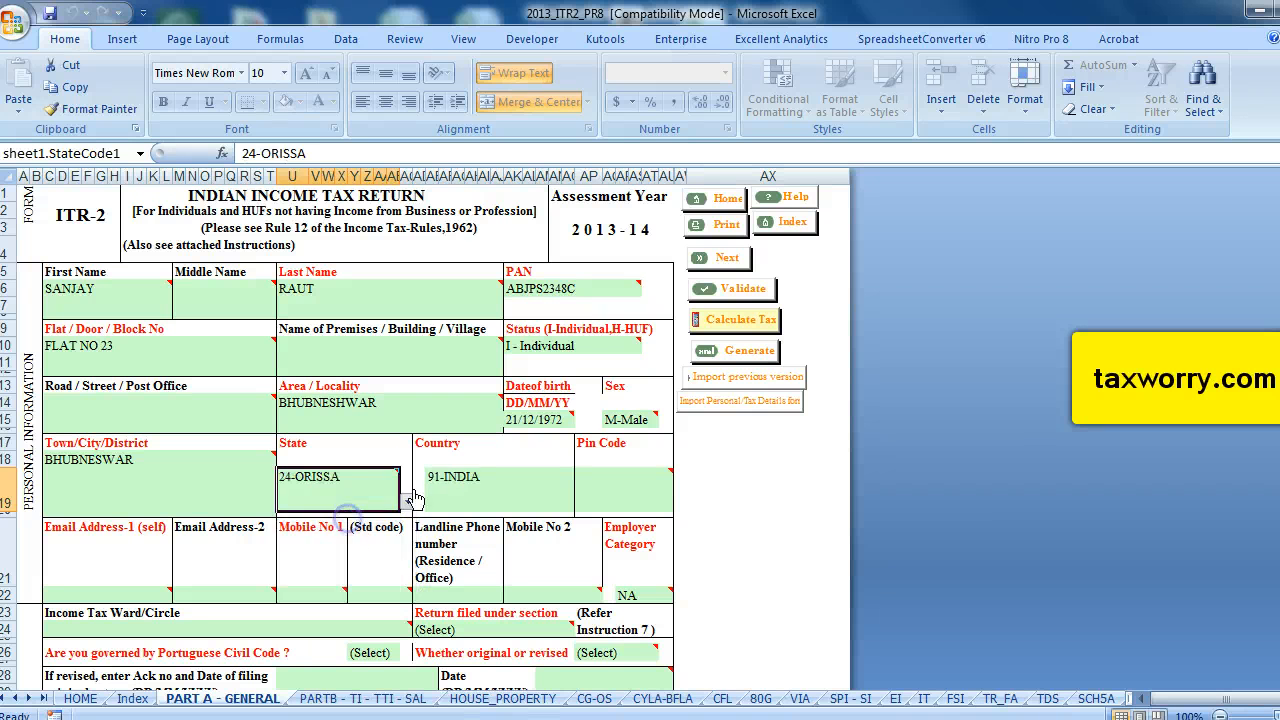
Enter the taxpayer's six-digit Pin Code, correcting the entry after the validation error.
{"action": "left_click", "coordinate": [620, 488]}
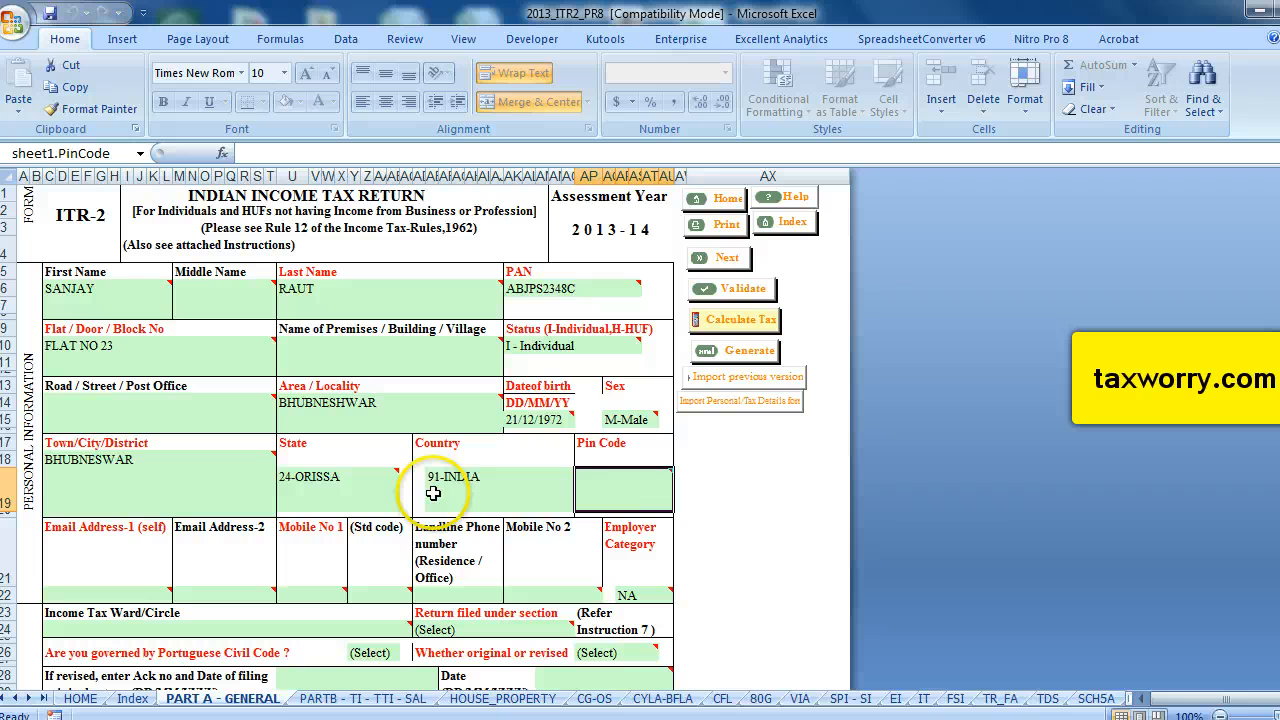
{"action": "mouse_move", "coordinate": [621, 488]}
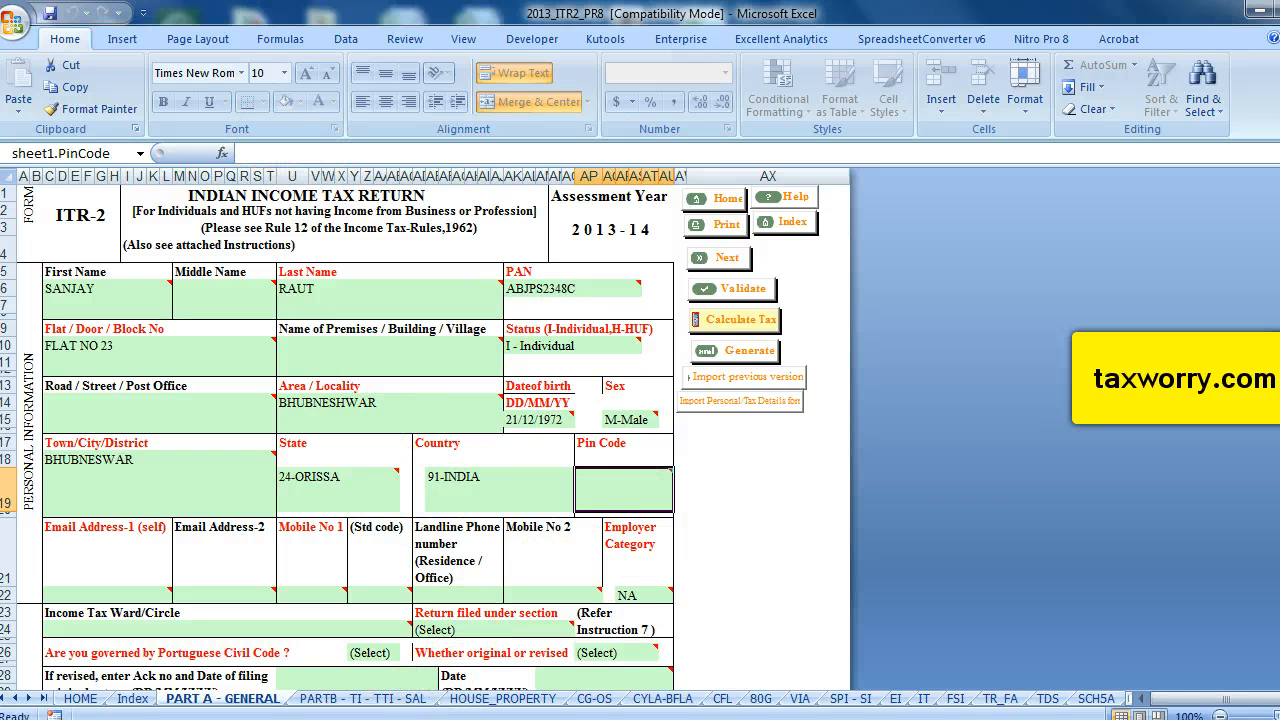
{"action": "left_click", "coordinate": [623, 488]}
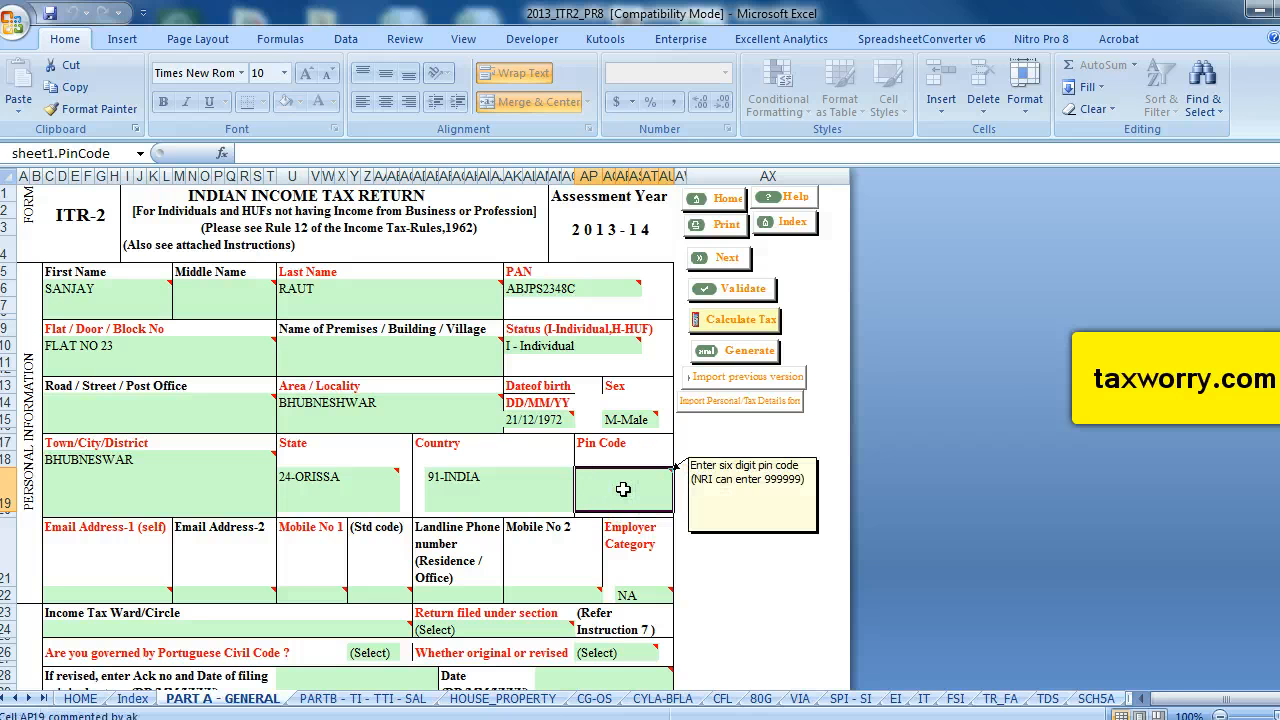
{"action": "type", "text": "6789992"}
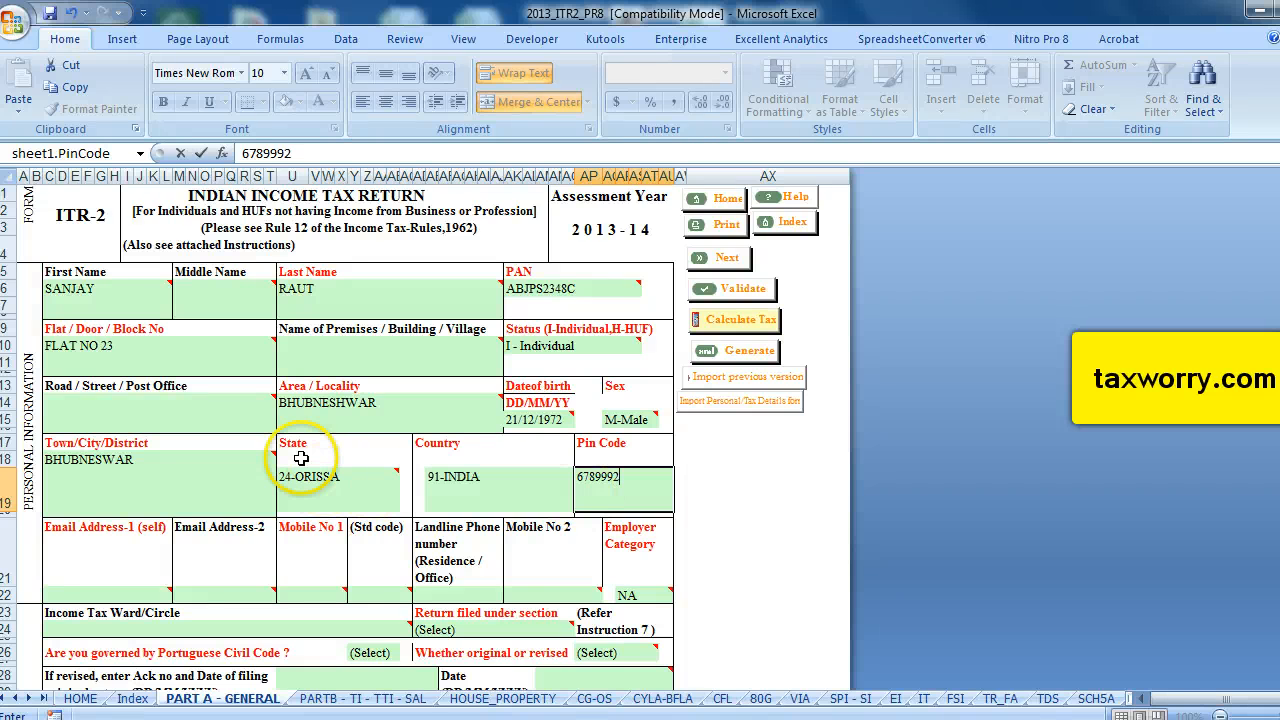
{"action": "scroll", "coordinate": [300, 450], "scroll_direction": "down", "scroll_amount": 1}
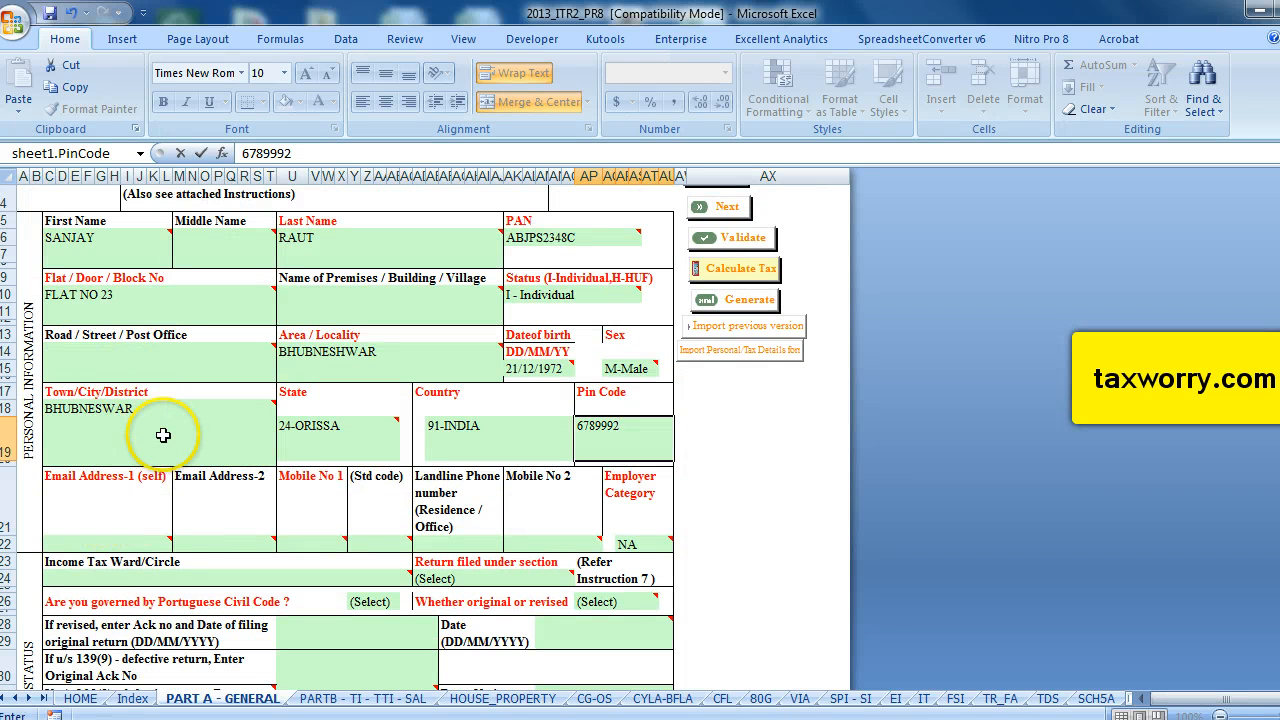
{"action": "left_click", "coordinate": [165, 511]}
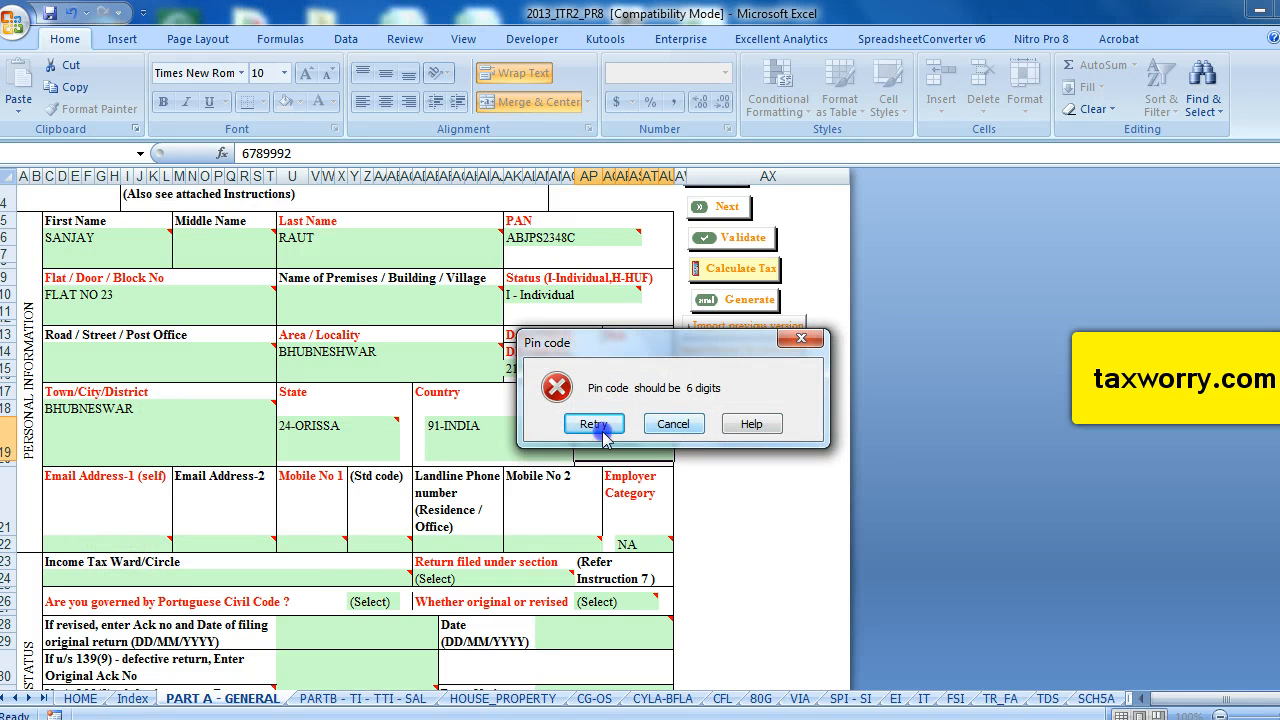
{"action": "left_click", "coordinate": [600, 428]}
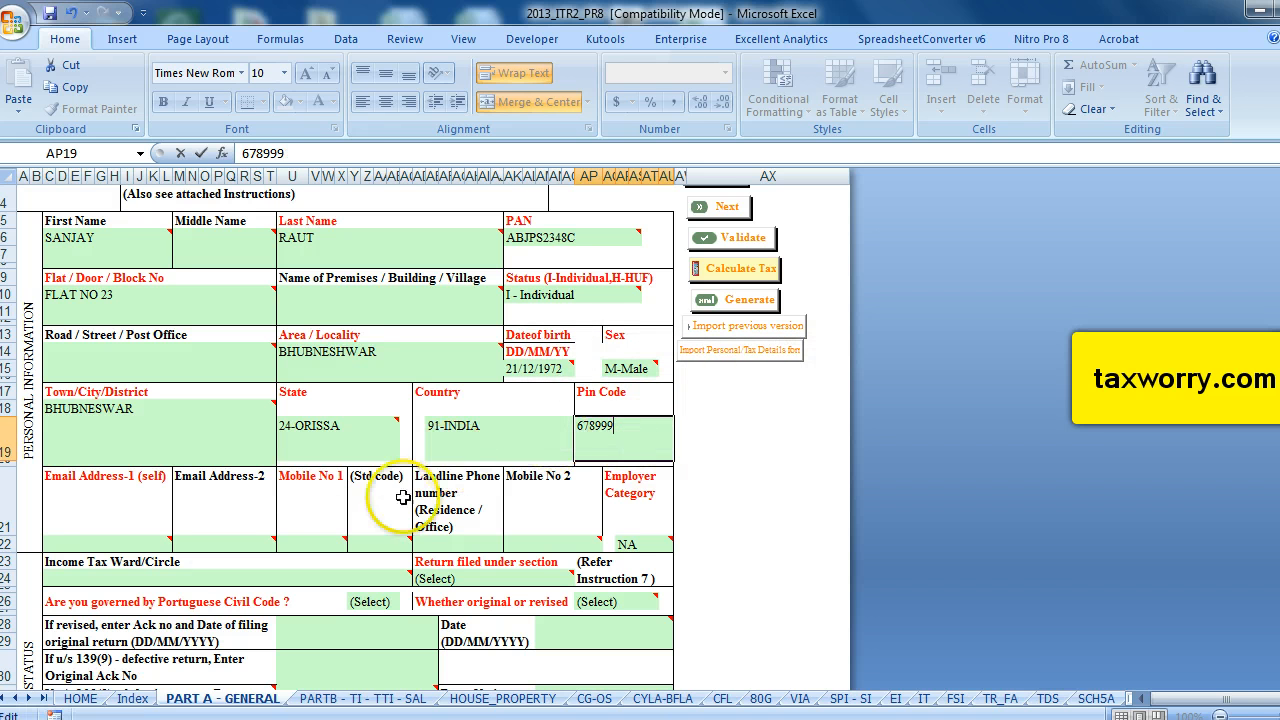
{"action": "left_click", "coordinate": [108, 515]}
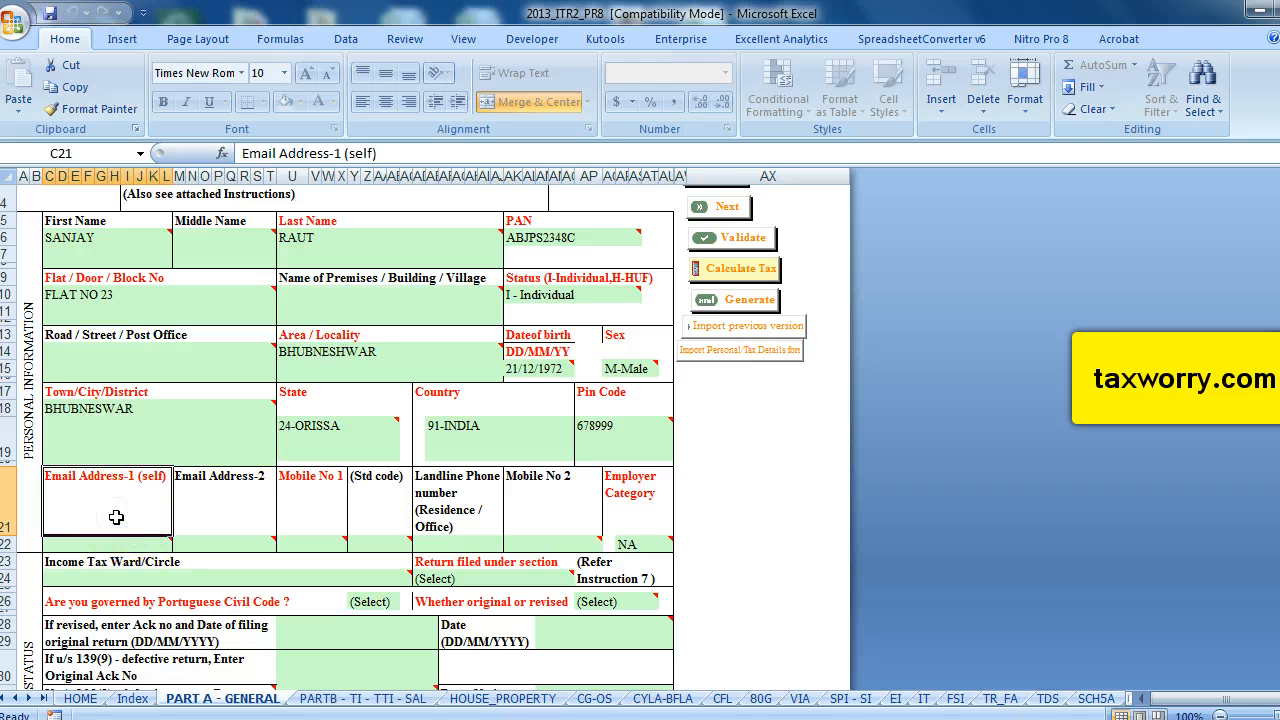
Enter the taxpayer's e-mail address in the Email Address-1 (self) field, dismissing the protected-cell warning first.
{"action": "double_click", "coordinate": [116, 517]}
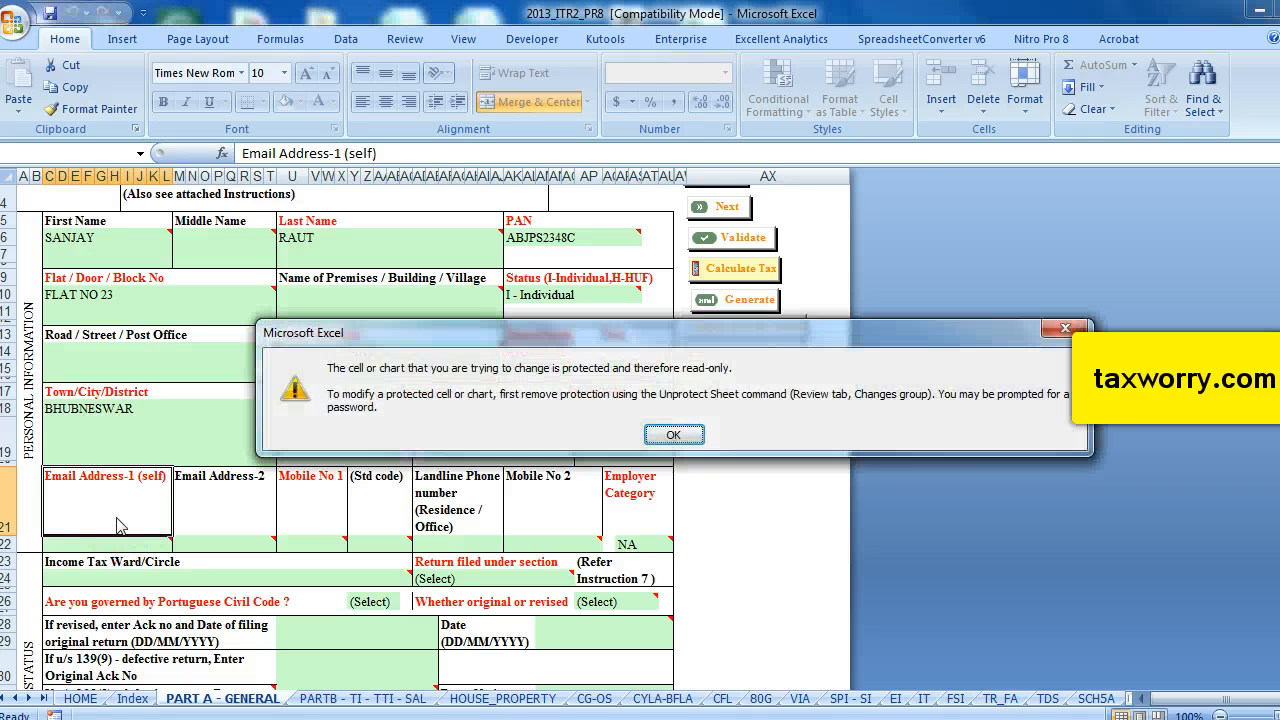
{"action": "left_click", "coordinate": [667, 433]}
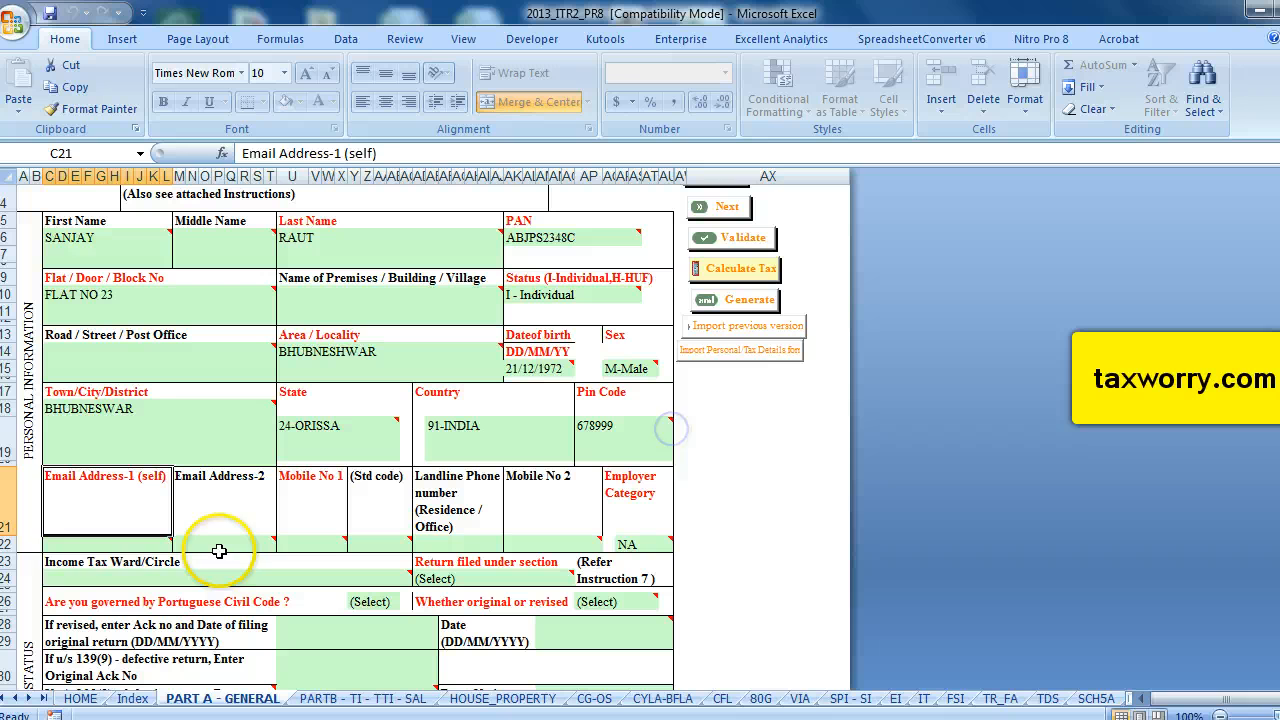
{"action": "left_click", "coordinate": [102, 552]}
{"action": "left_click", "coordinate": [100, 544]}
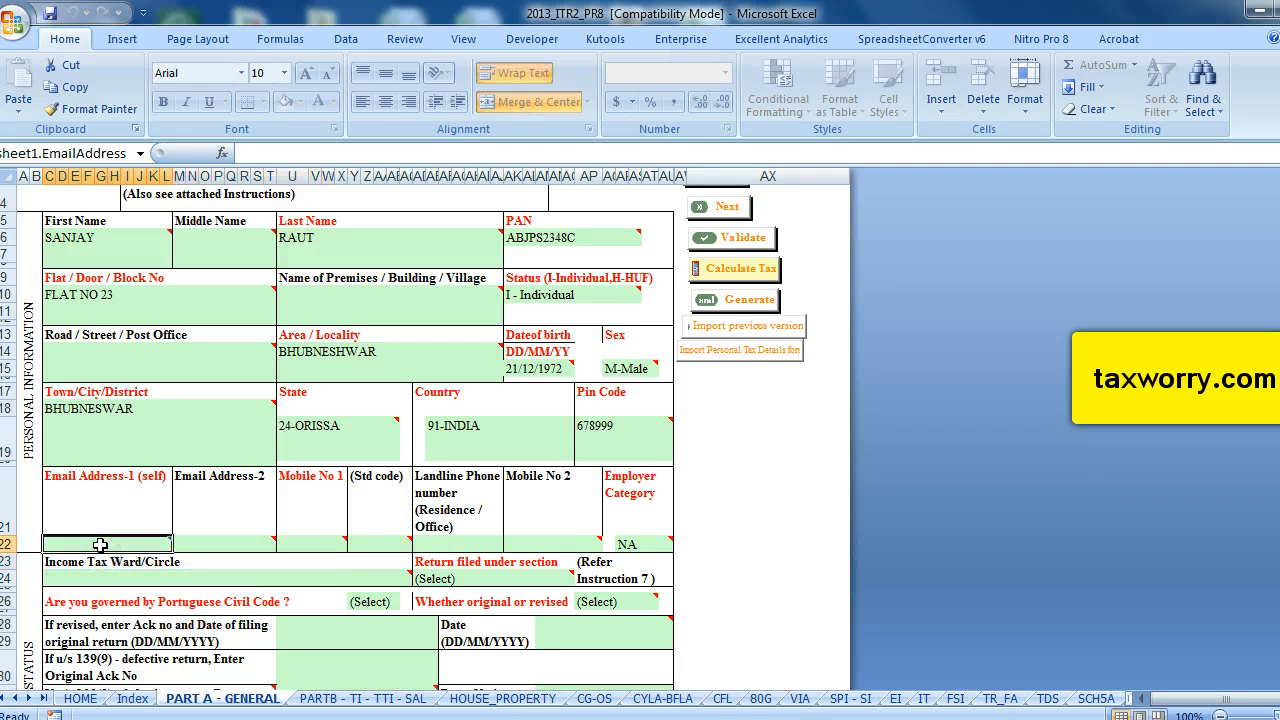
{"action": "type", "text": "abc@xyz"}
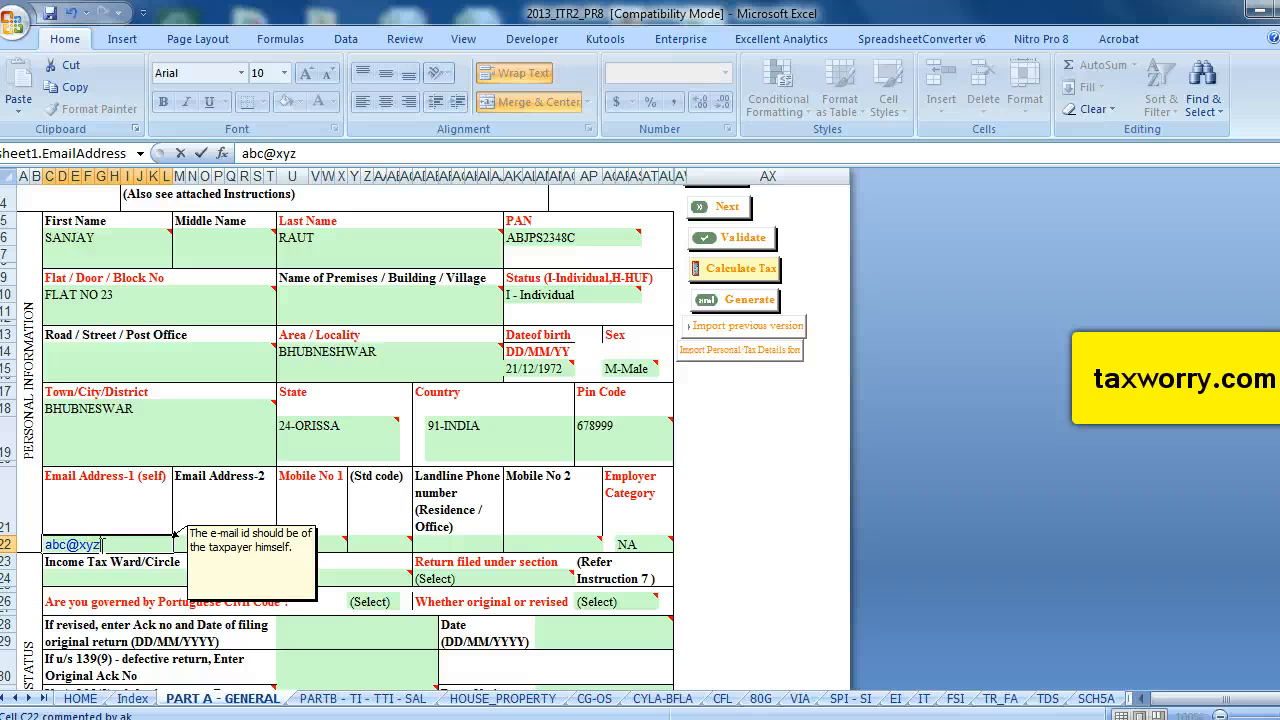
{"action": "type", "text": ".com"}
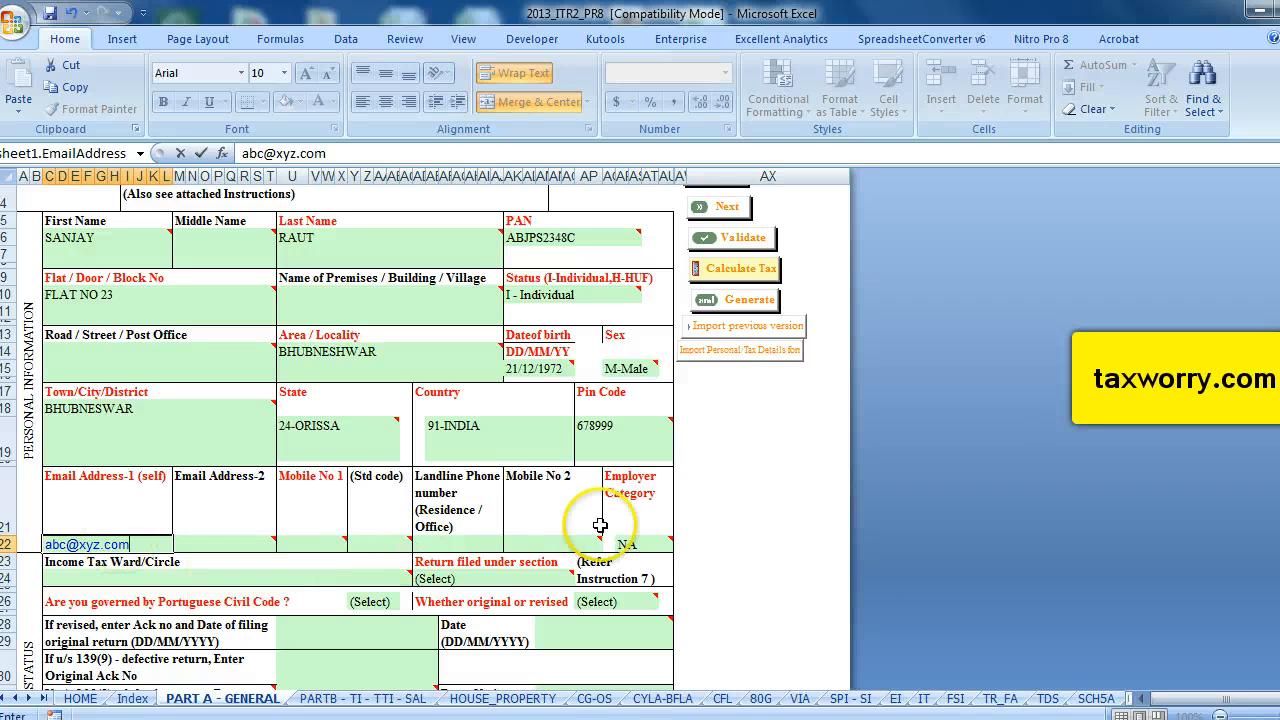
Enter the taxpayer's ten-digit mobile number in Mobile No 1.
{"action": "left_click", "coordinate": [310, 545]}
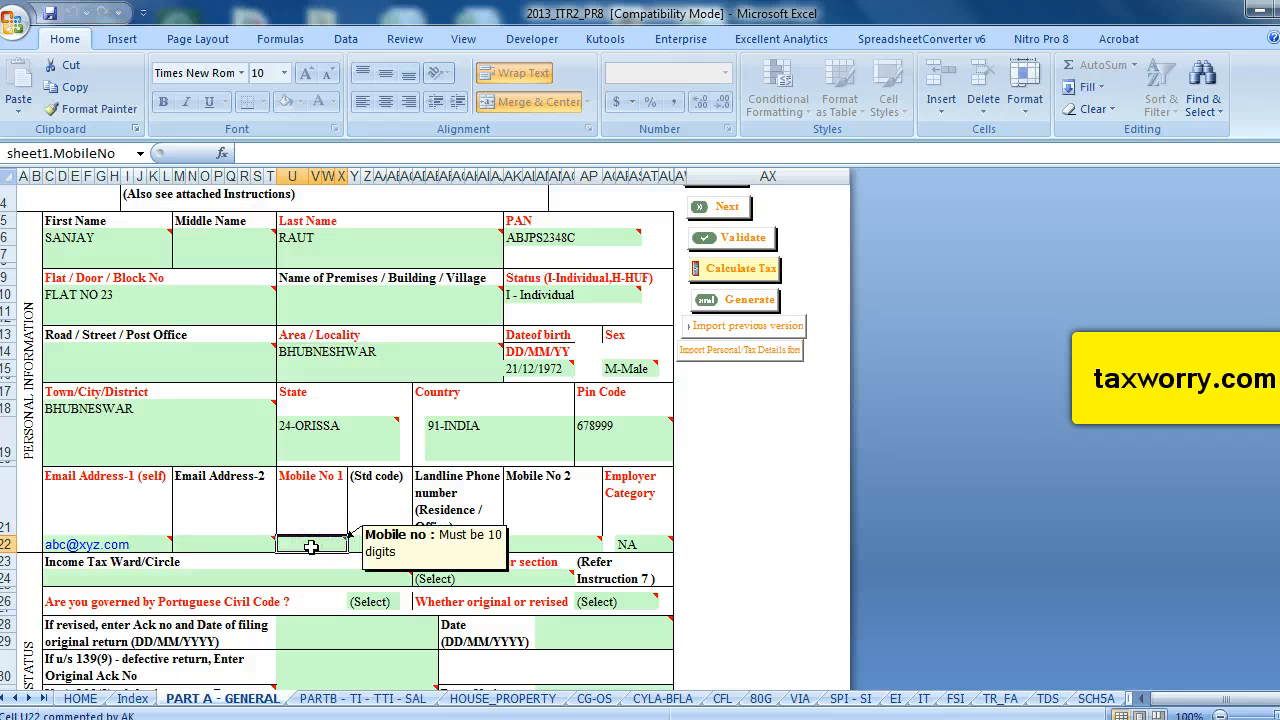
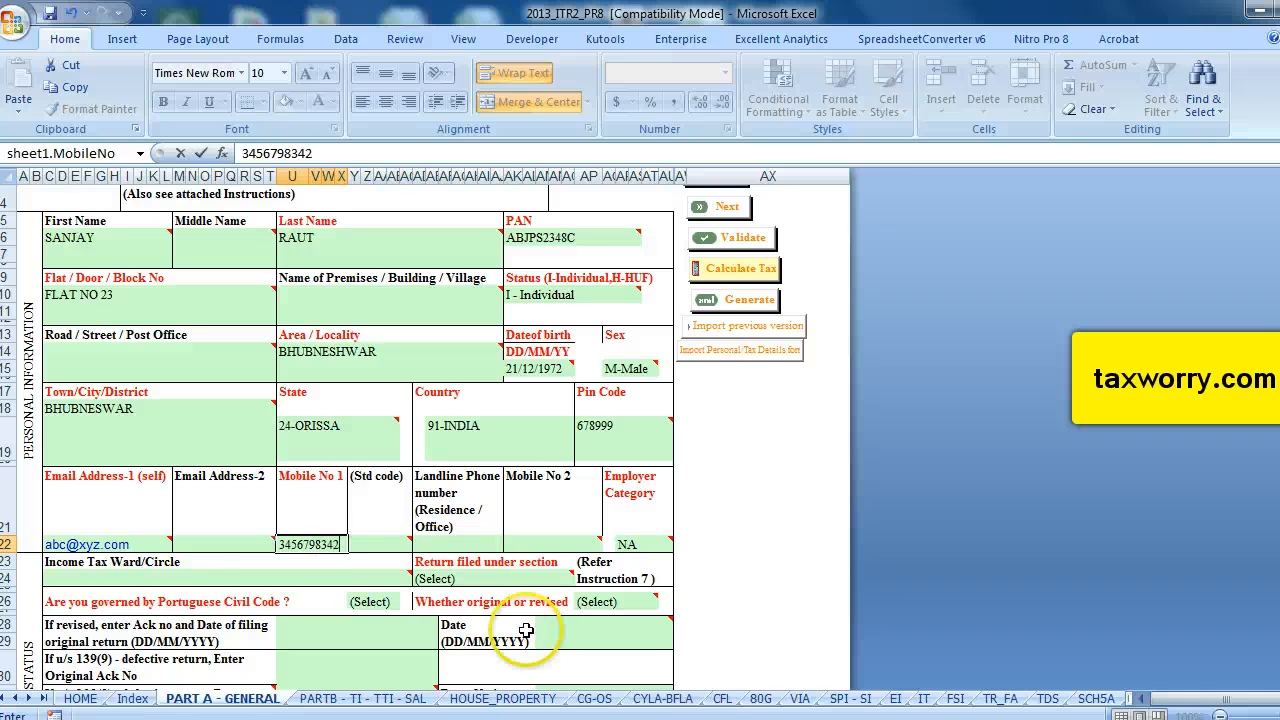
Set the Employer Category to PSU.
{"action": "left_click", "coordinate": [380, 540]}
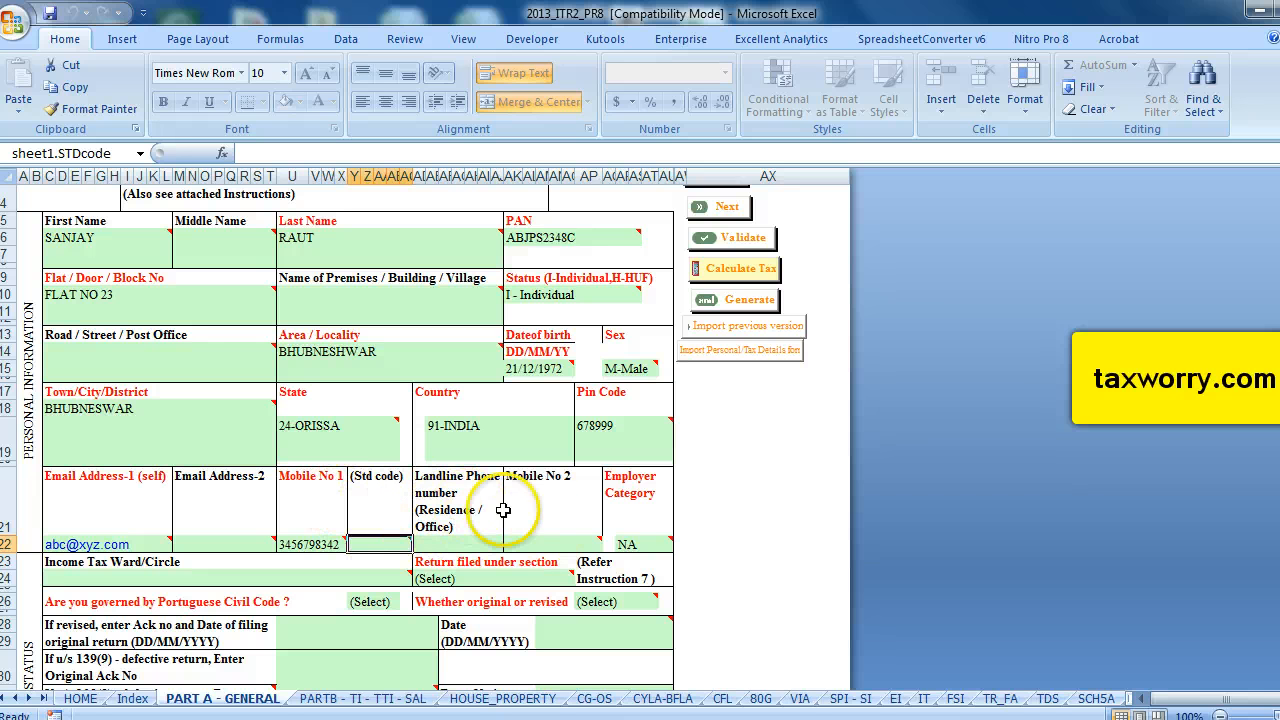
{"action": "left_click", "coordinate": [643, 543]}
{"action": "left_click", "coordinate": [683, 548]}
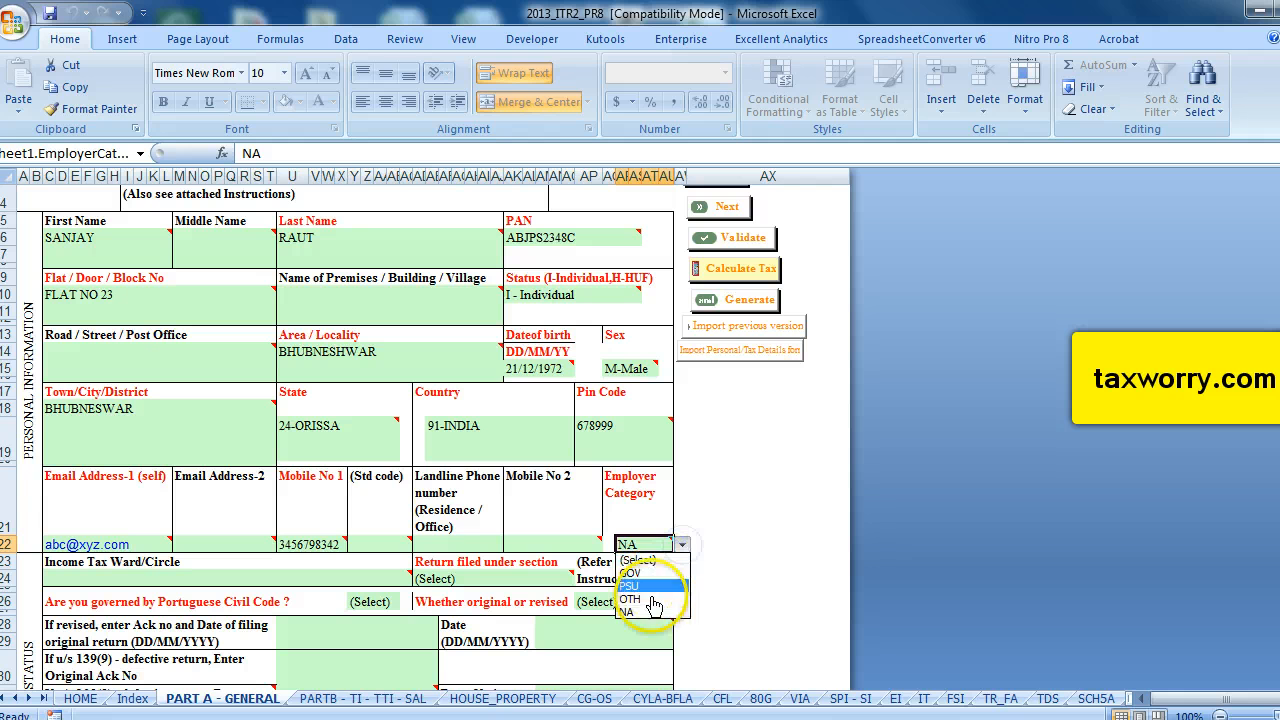
{"action": "left_click", "coordinate": [655, 585]}
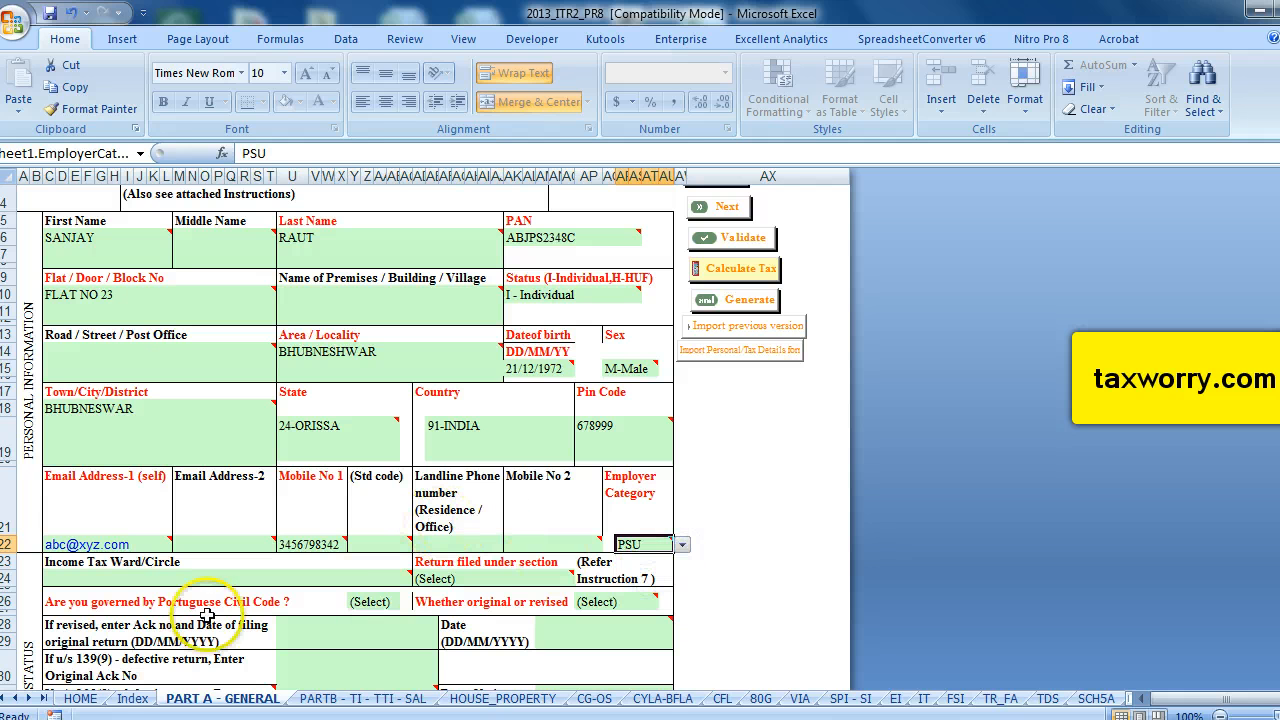
Set Return filed under section to 11-On Or BeforeDueDt 139(1).
{"action": "left_click", "coordinate": [112, 578]}
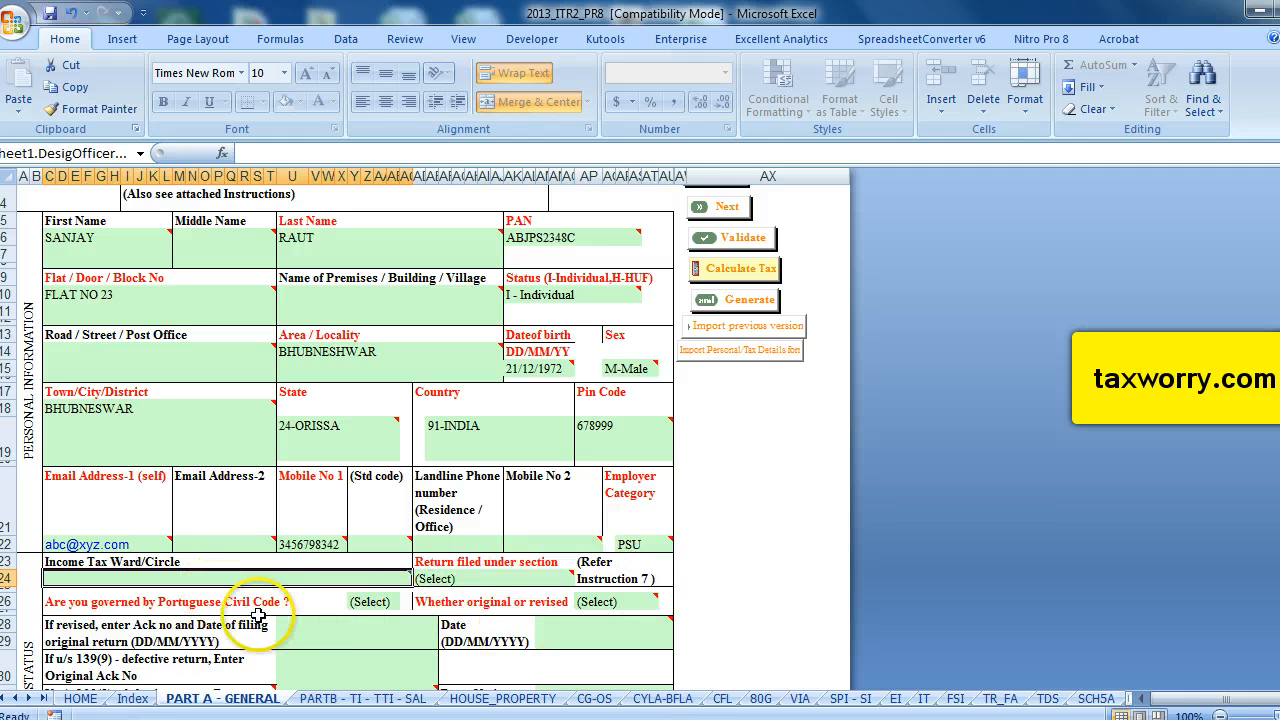
{"action": "mouse_move", "coordinate": [522, 584]}
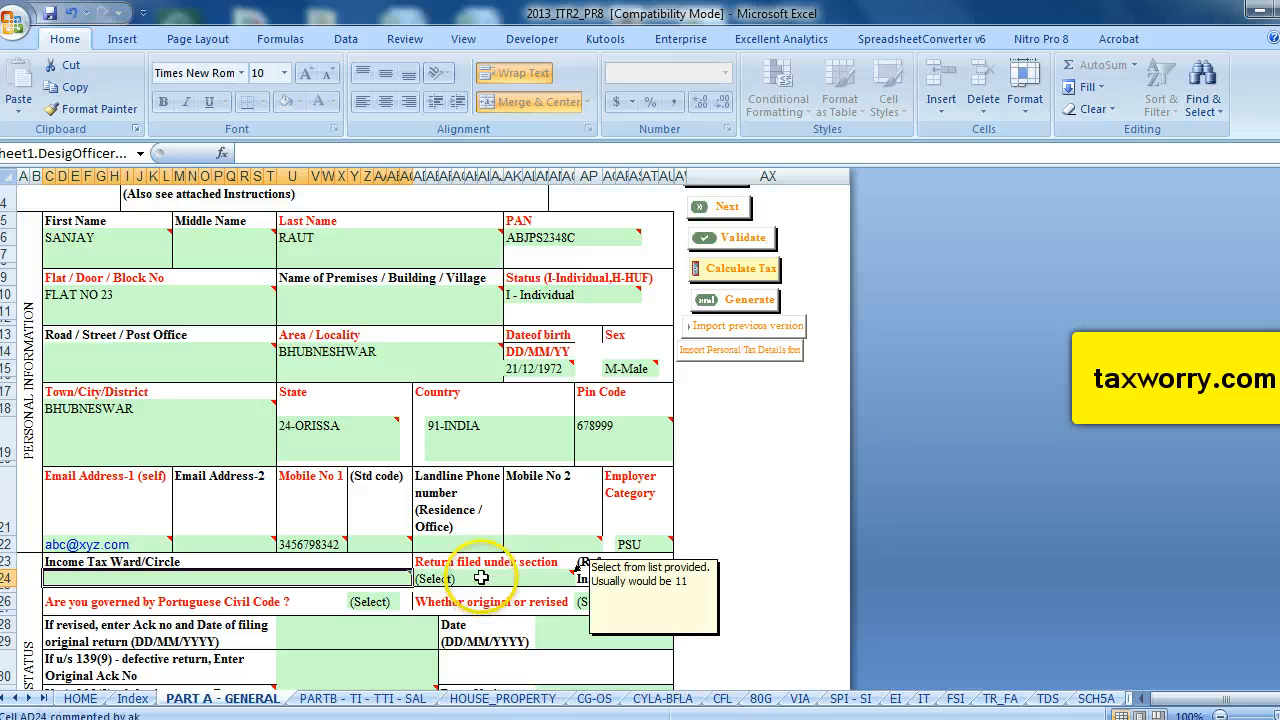
{"action": "left_click", "coordinate": [565, 582]}
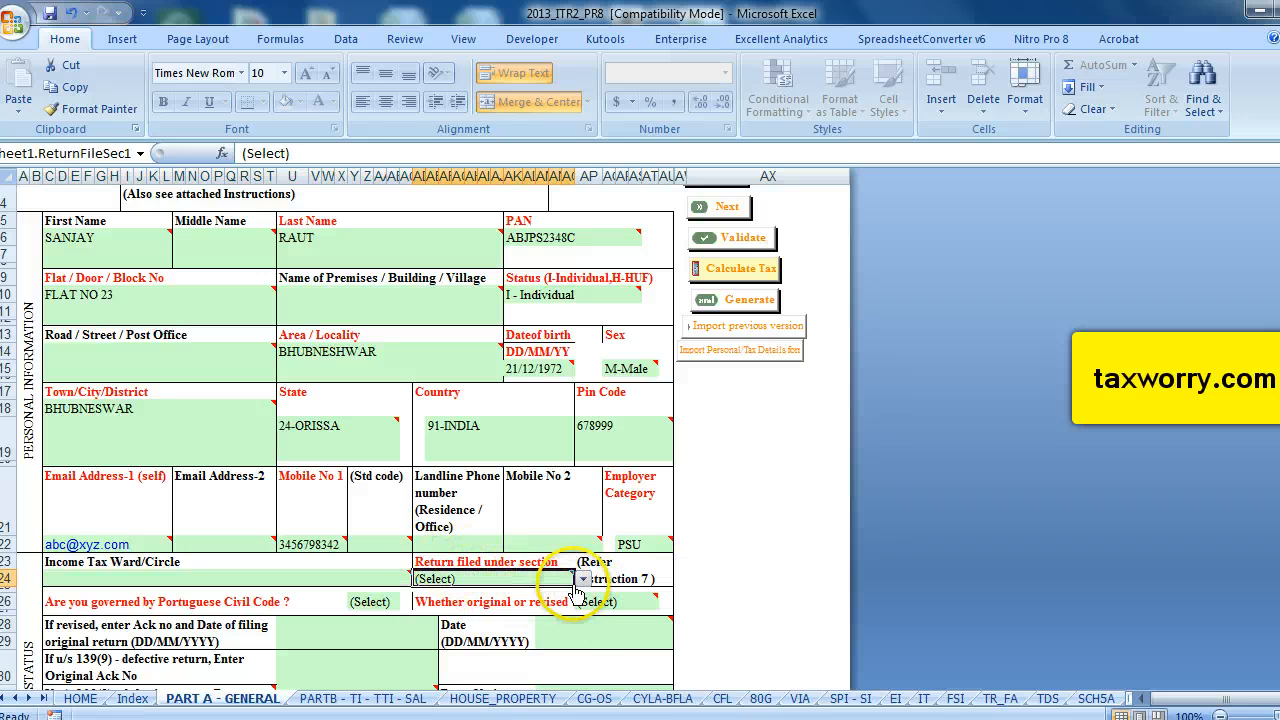
{"action": "left_click", "coordinate": [582, 579]}
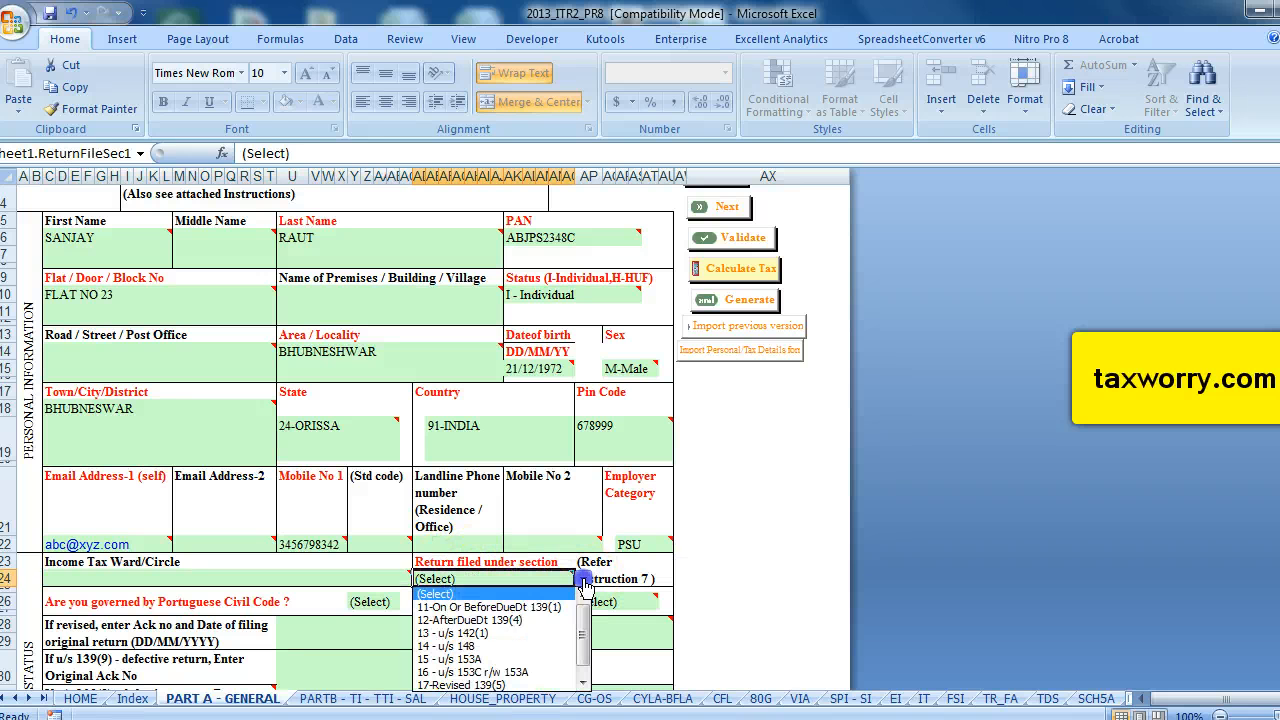
{"action": "left_click", "coordinate": [502, 608]}
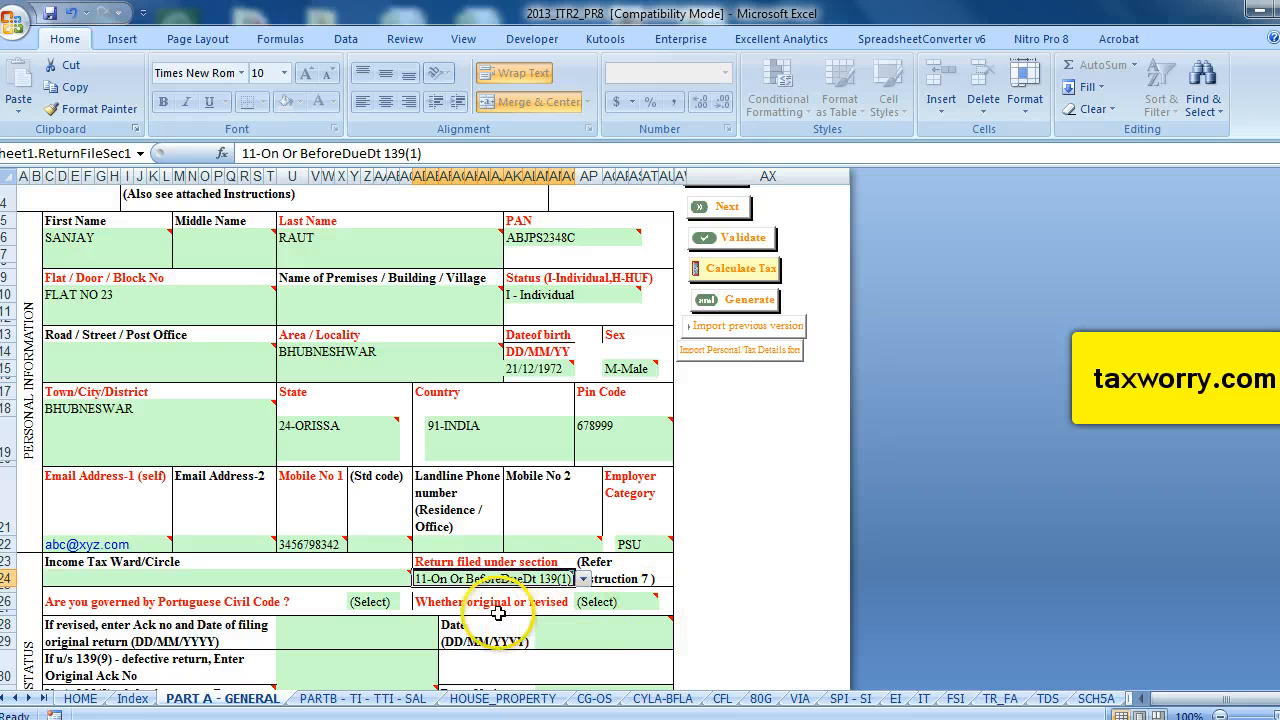
Answer No to whether the taxpayer is governed by the Portuguese Civil Code.
{"action": "mouse_move", "coordinate": [595, 601]}
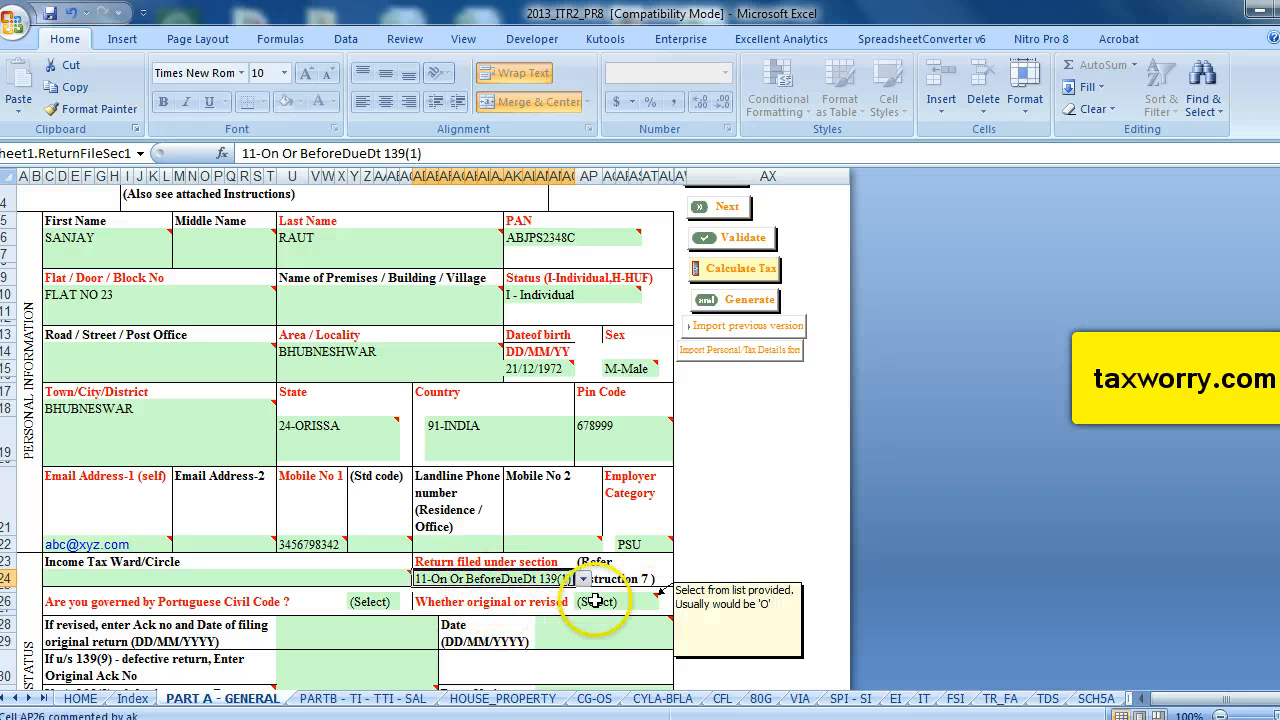
{"action": "scroll", "coordinate": [176, 605], "scroll_direction": "down", "scroll_amount": 1}
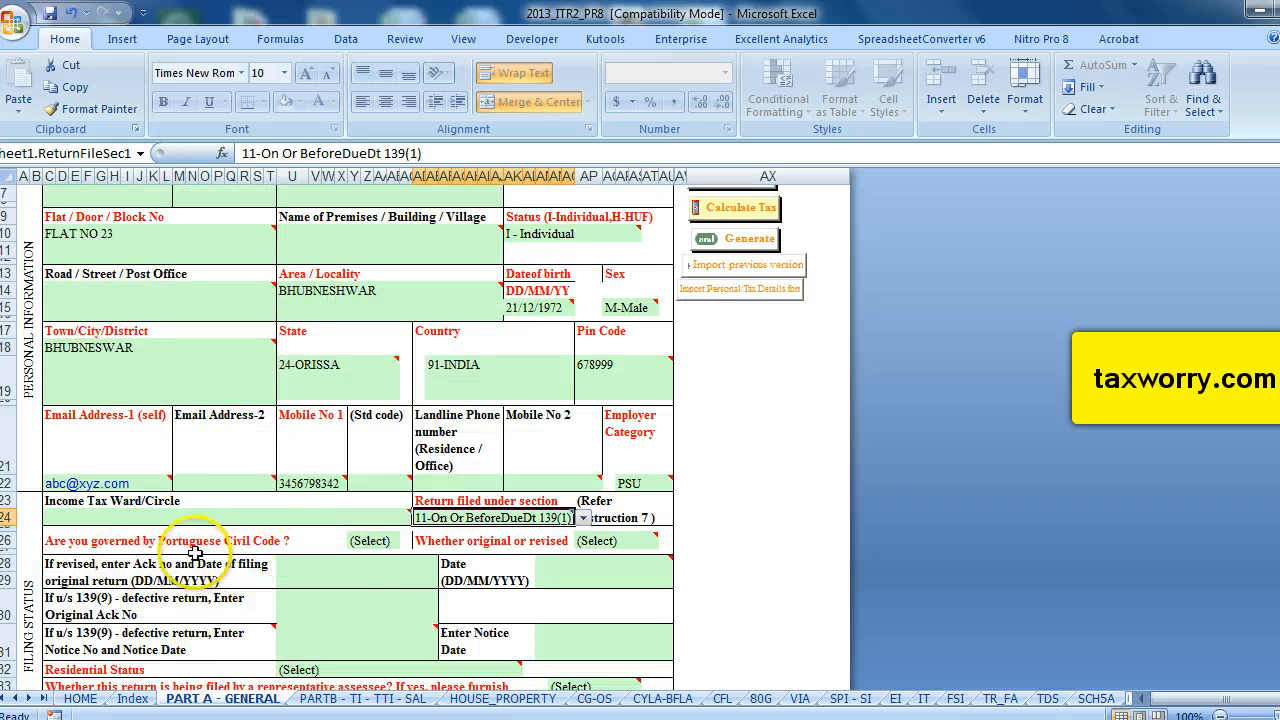
{"action": "left_click", "coordinate": [474, 543]}
{"action": "left_click", "coordinate": [368, 541]}
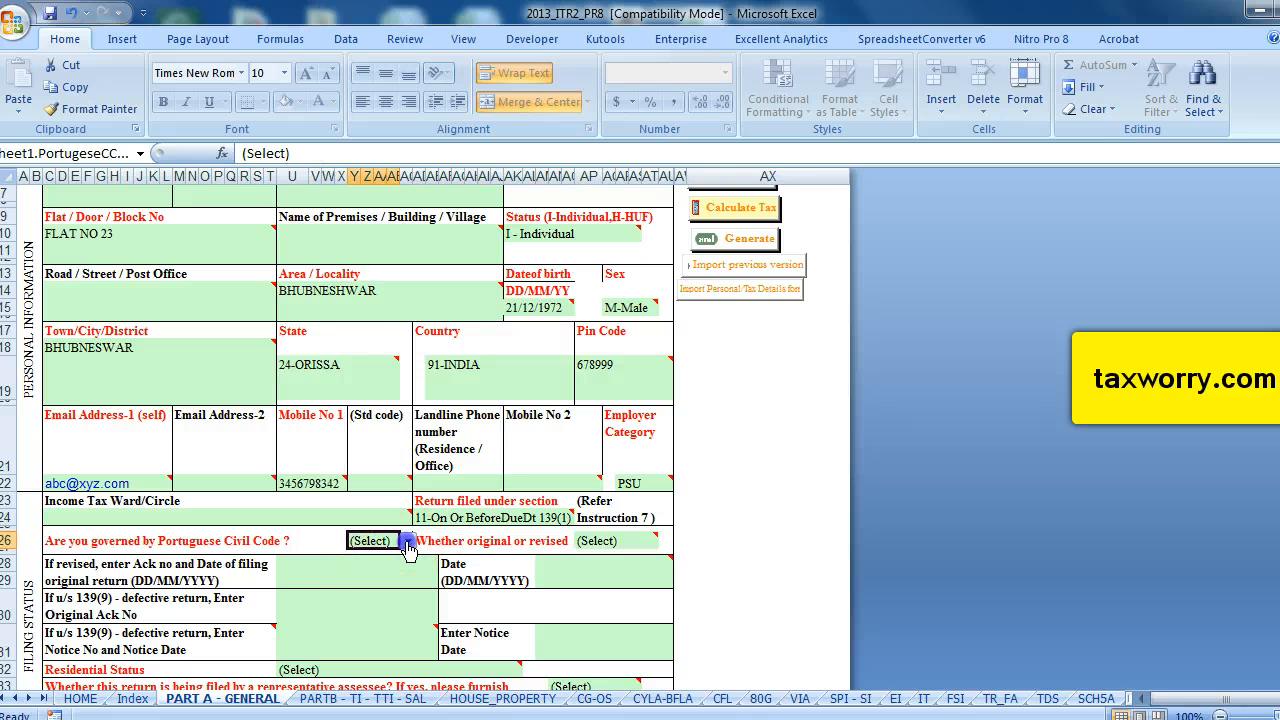
{"action": "left_click", "coordinate": [408, 545]}
{"action": "left_click", "coordinate": [368, 576]}
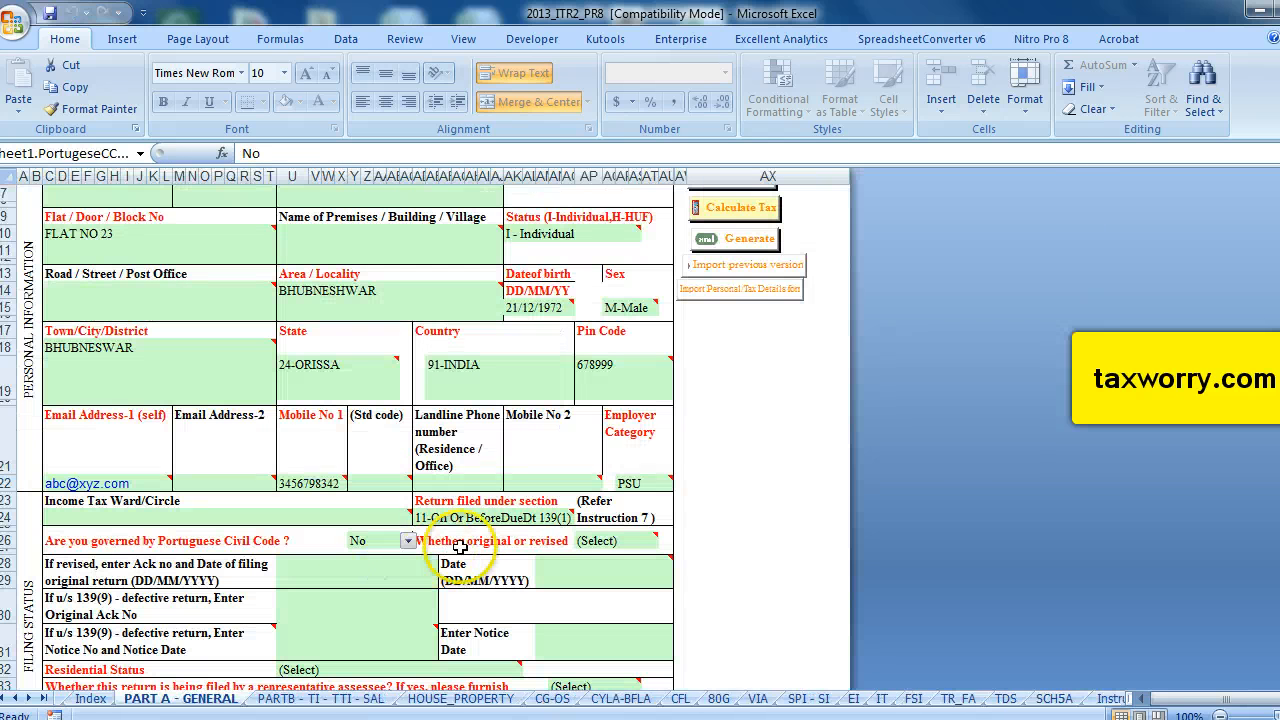
Set Whether original or revised to O-Original.
{"action": "left_click", "coordinate": [460, 547]}
{"action": "left_click", "coordinate": [646, 544]}
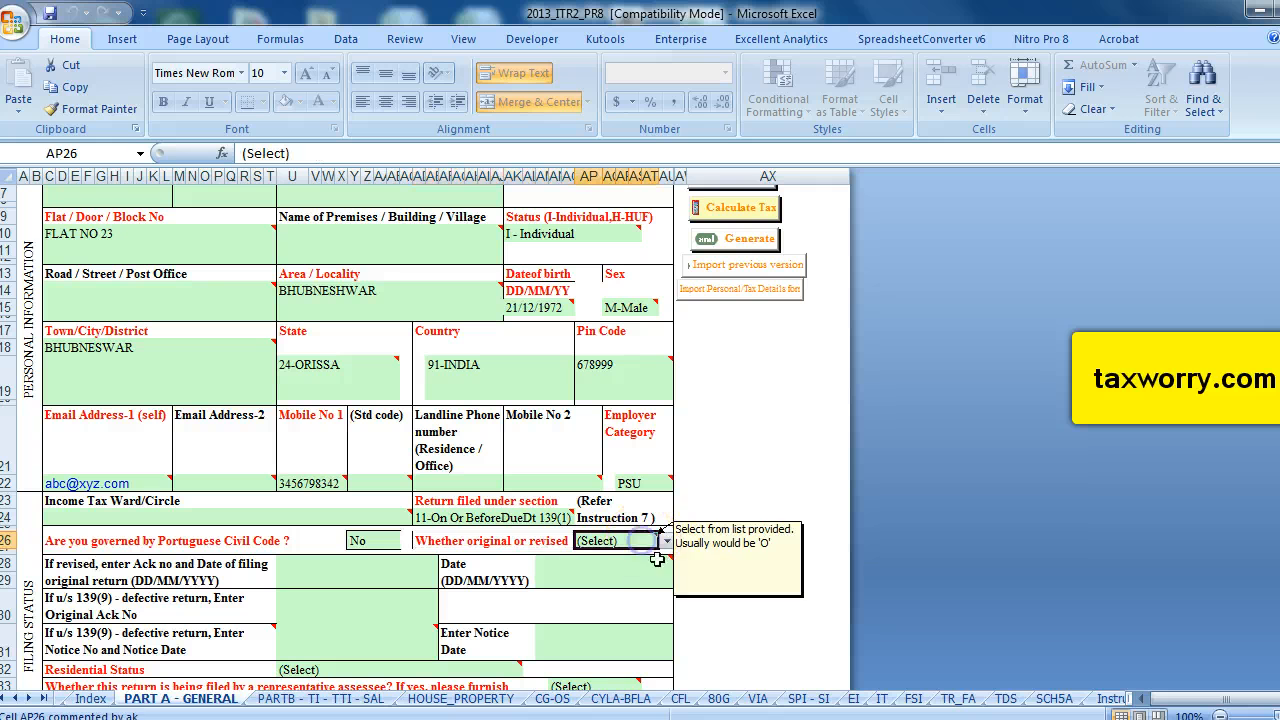
{"action": "left_click", "coordinate": [666, 541]}
{"action": "left_click", "coordinate": [615, 568]}
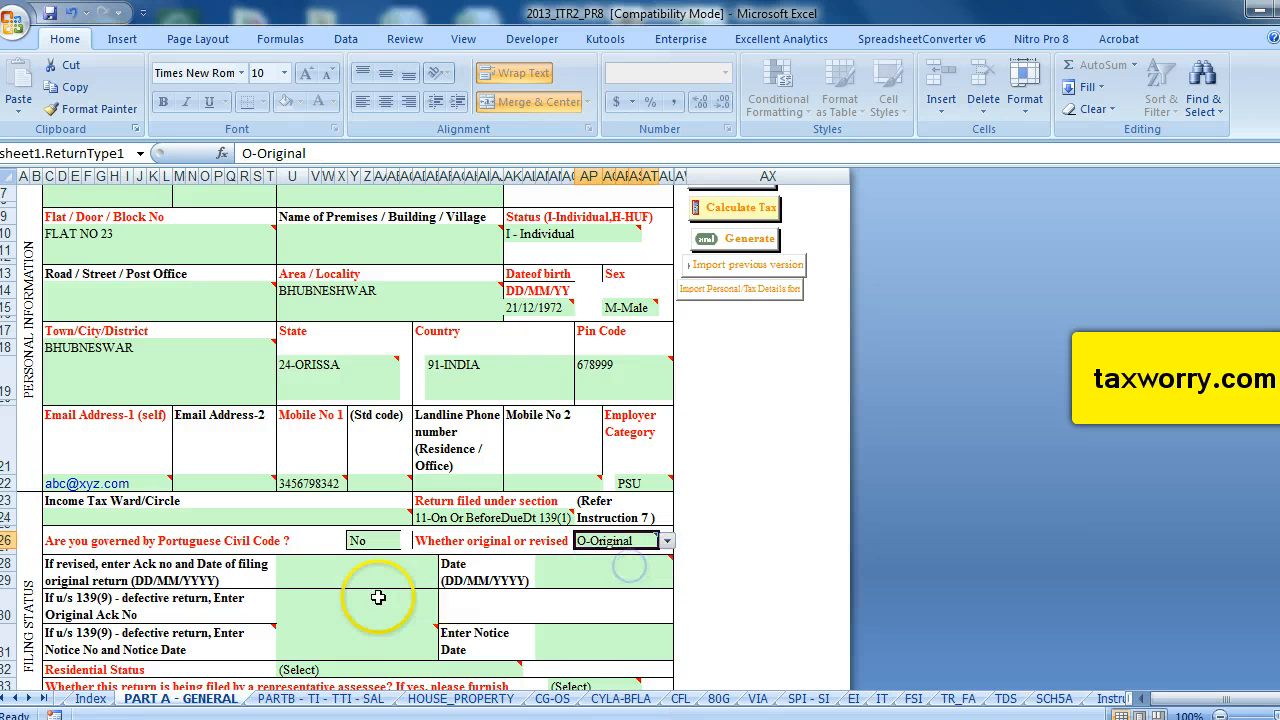
Set the Residential Status to RES - Resident.
{"action": "scroll", "coordinate": [337, 600], "scroll_direction": "down", "scroll_amount": 2}
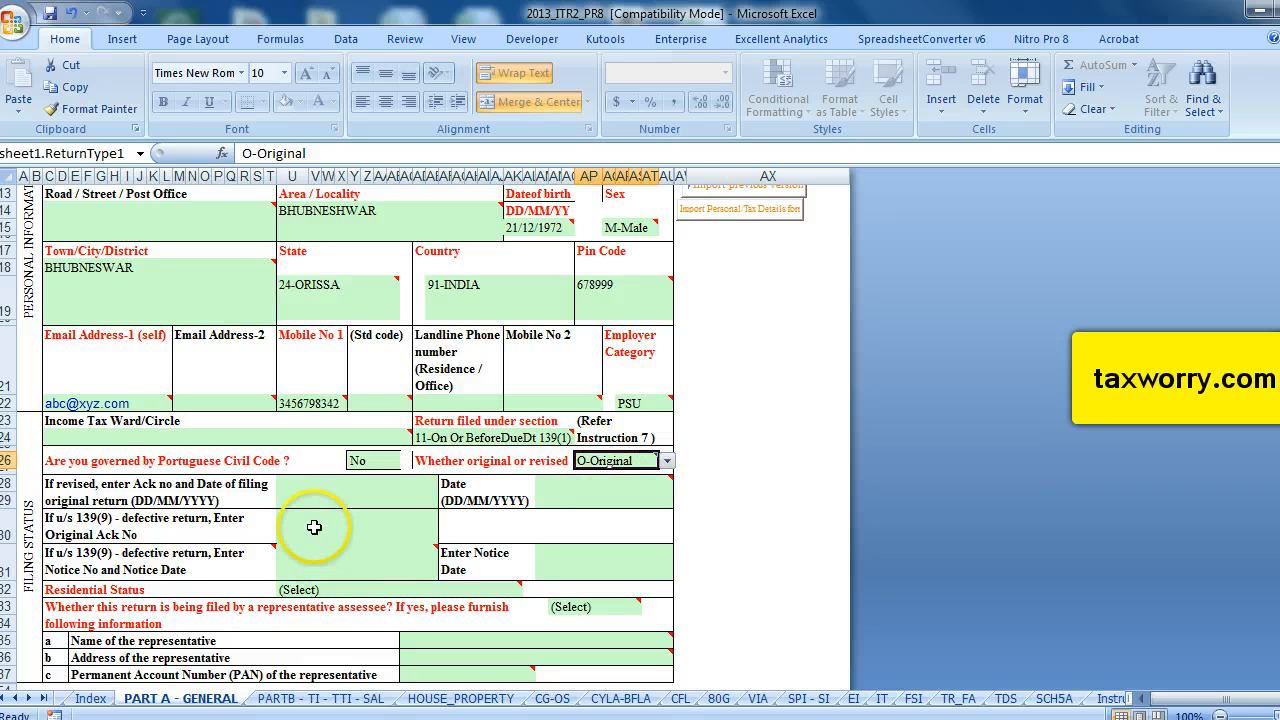
{"action": "scroll", "coordinate": [314, 527], "scroll_direction": "down", "scroll_amount": 2}
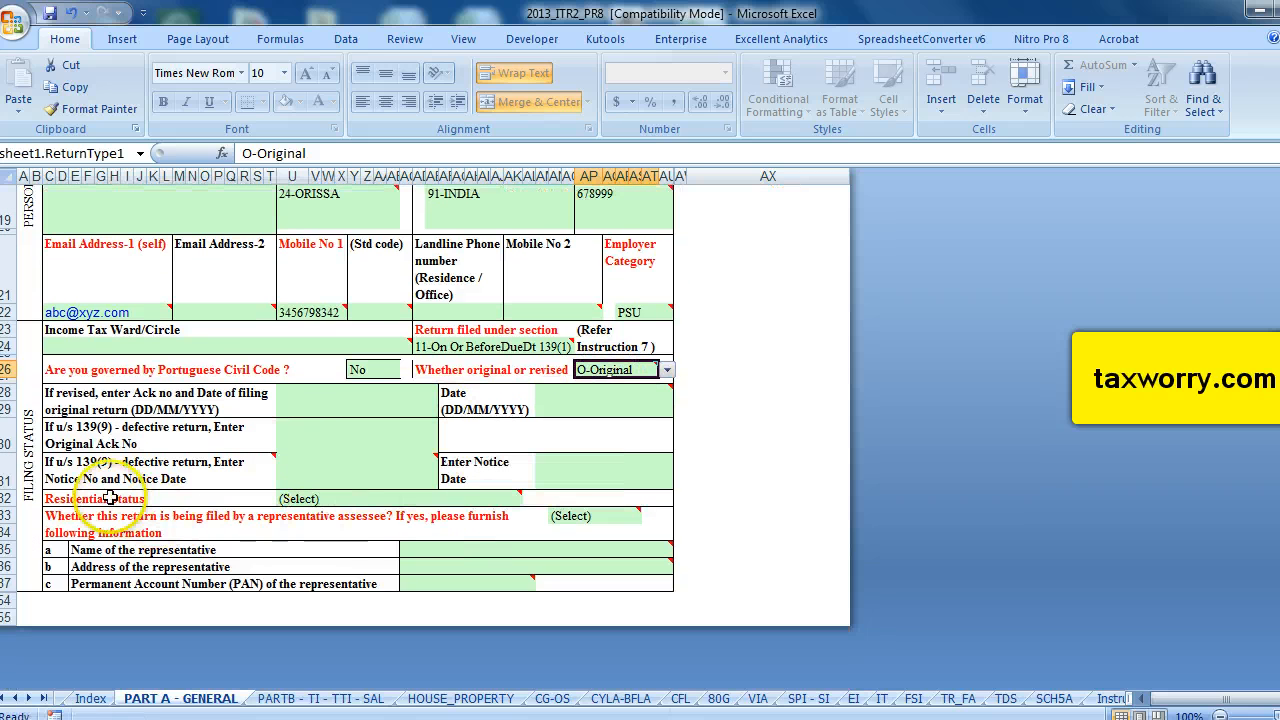
{"action": "left_click", "coordinate": [512, 498]}
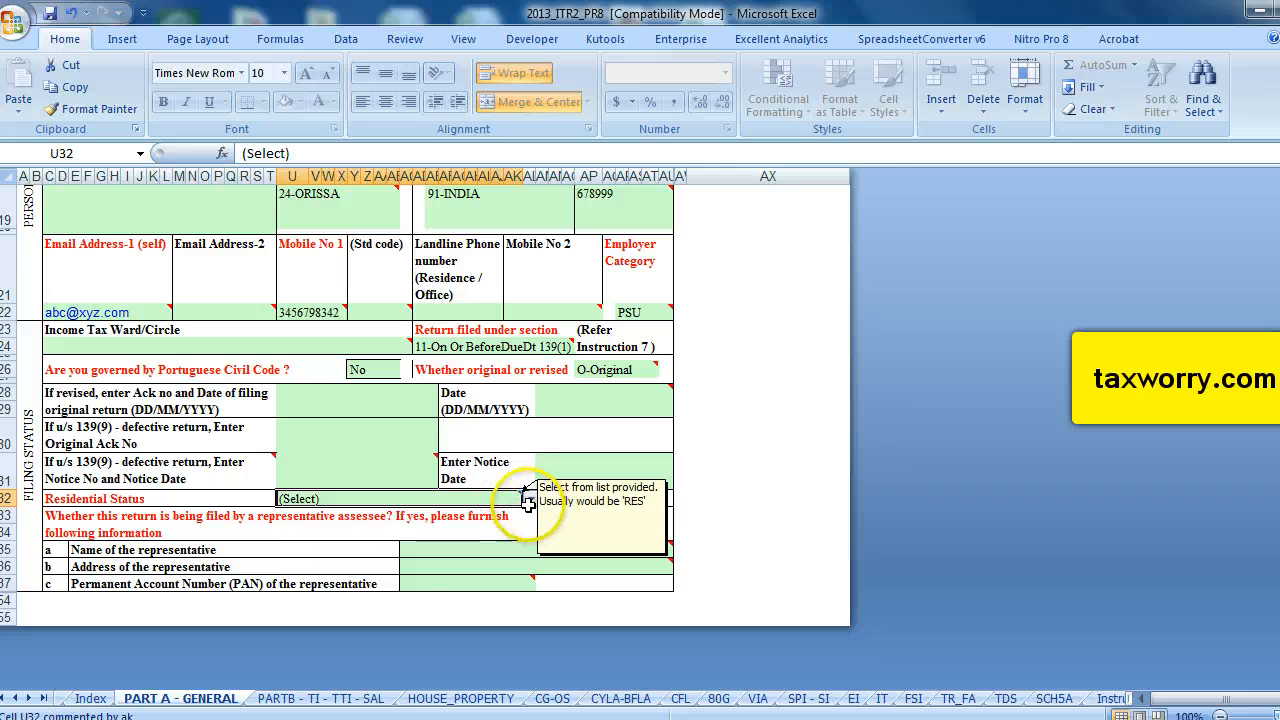
{"action": "left_click", "coordinate": [530, 498]}
{"action": "left_click", "coordinate": [380, 519]}
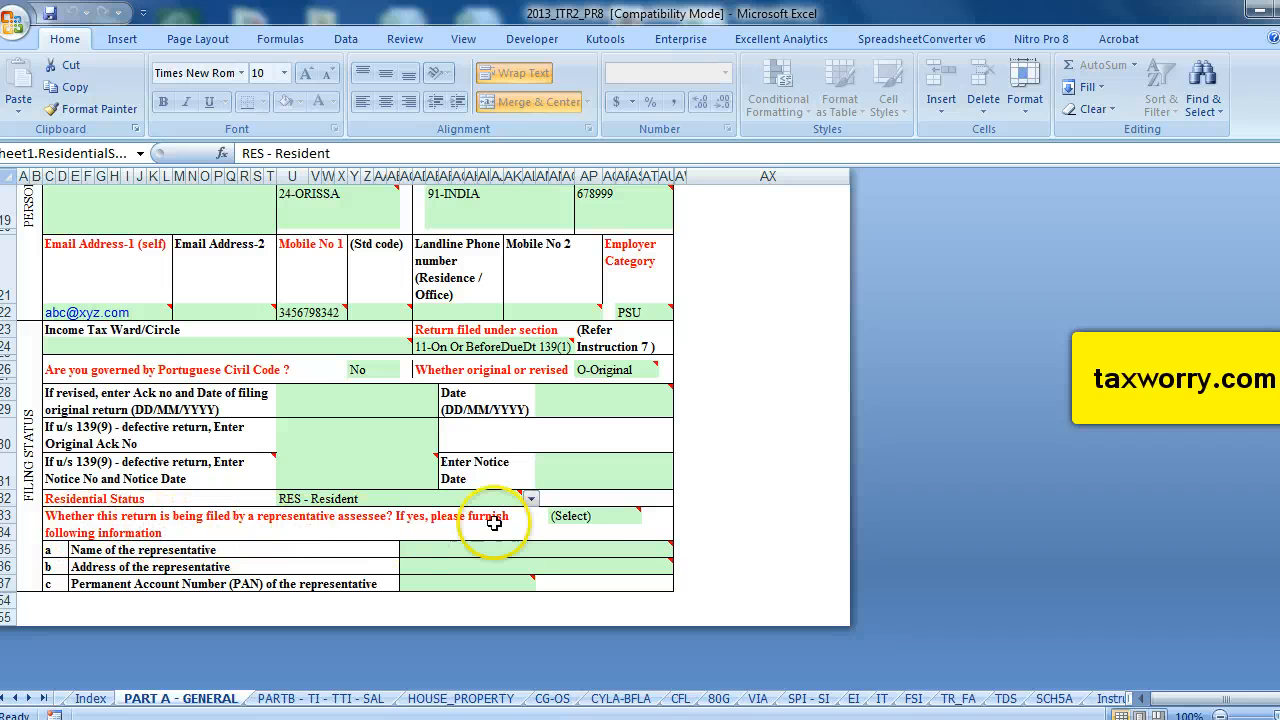
Answer N-No to whether the return is filed by a representative assessee.
{"action": "left_click", "coordinate": [630, 516]}
{"action": "left_click", "coordinate": [650, 516]}
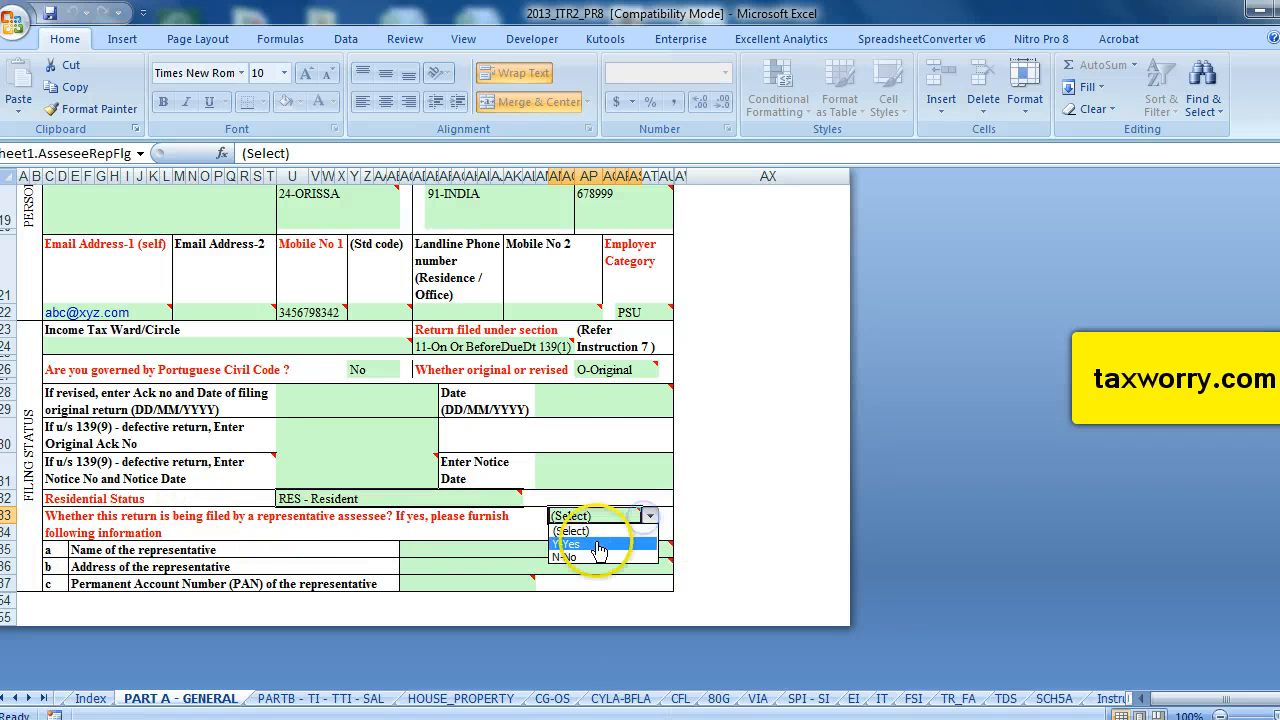
{"action": "left_click", "coordinate": [565, 557]}
Validate the Part A - General sheet and acknowledge the result.
{"action": "scroll", "coordinate": [347, 546], "scroll_direction": "up", "scroll_amount": 2}
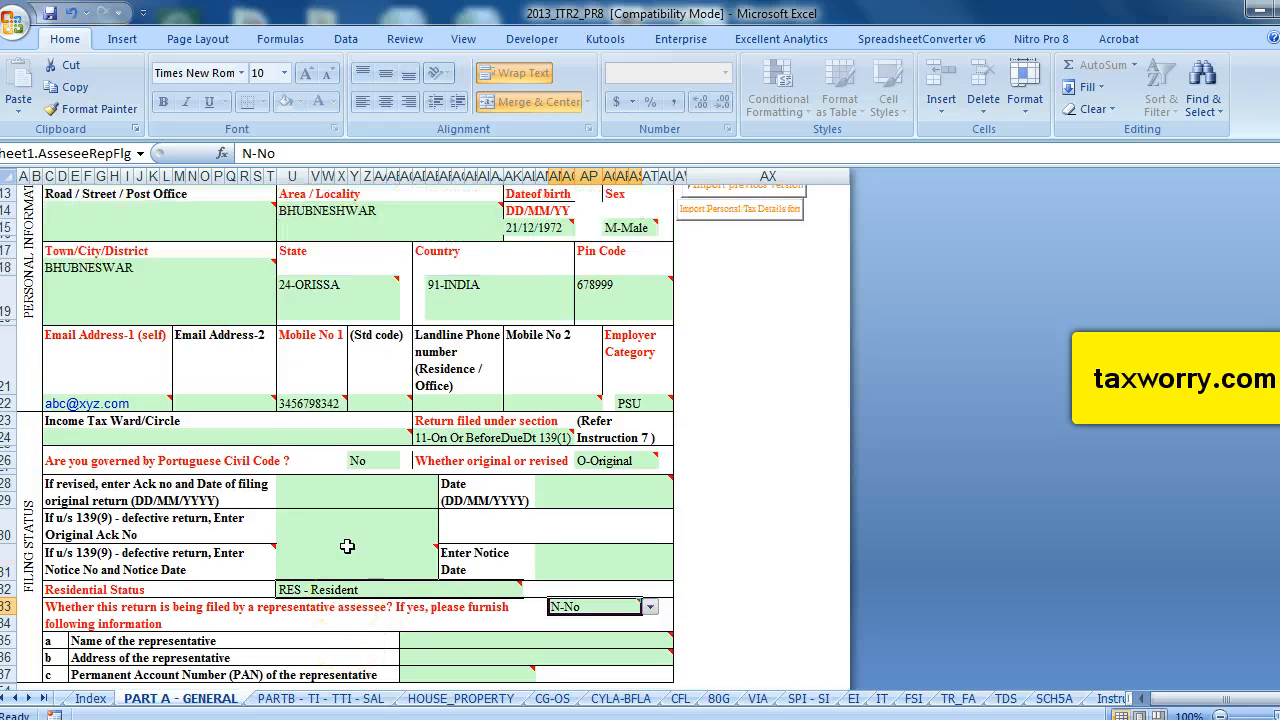
{"action": "scroll", "coordinate": [347, 546], "scroll_direction": "up", "scroll_amount": 4}
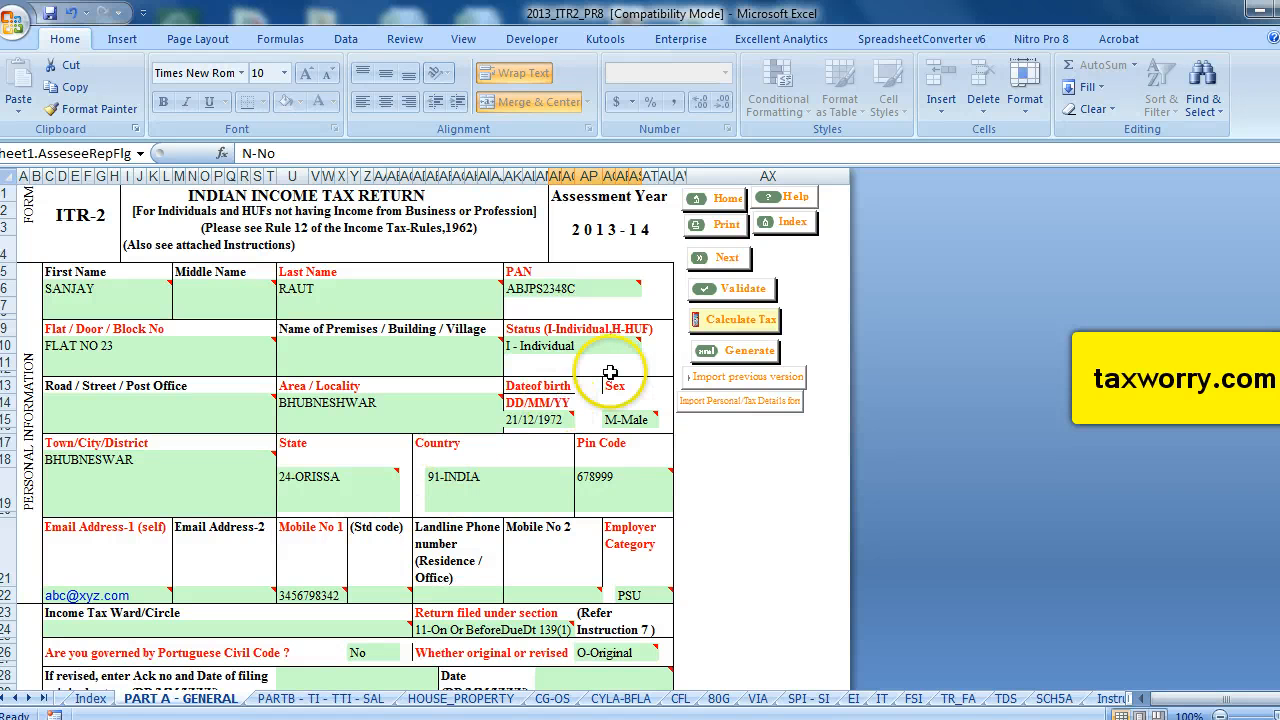
{"action": "left_click", "coordinate": [750, 289]}
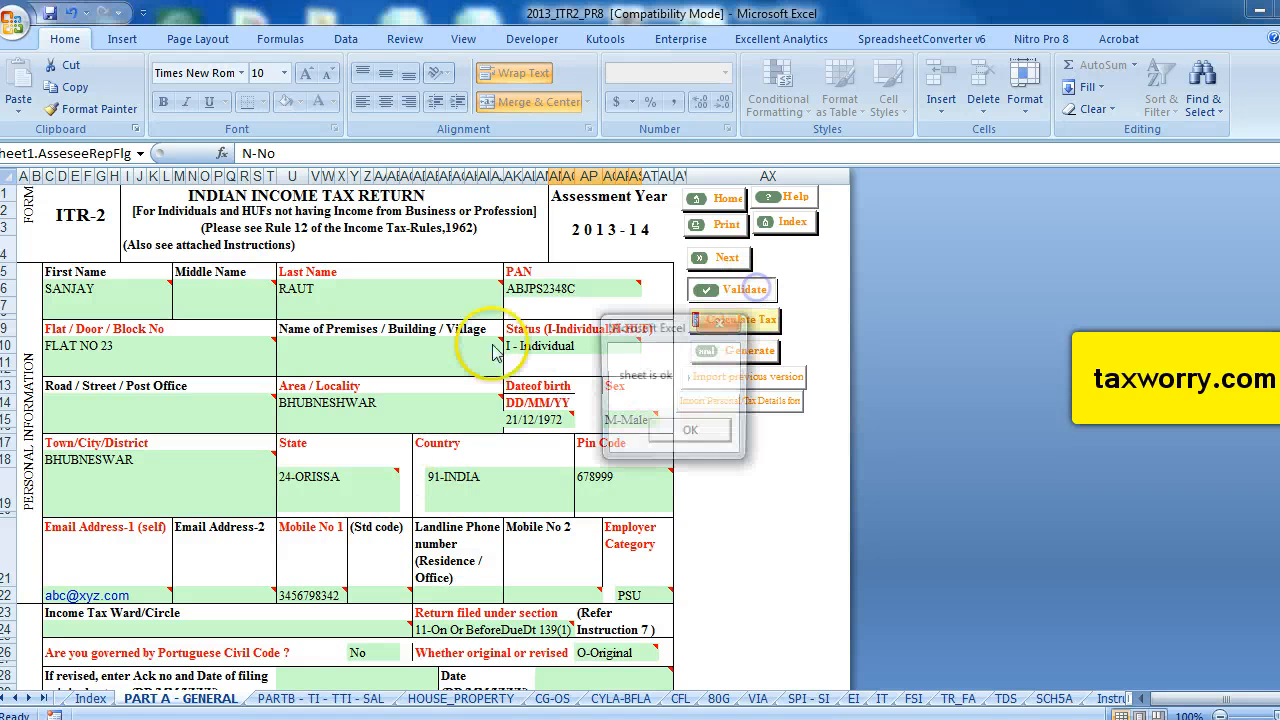
{"action": "left_click", "coordinate": [684, 432]}
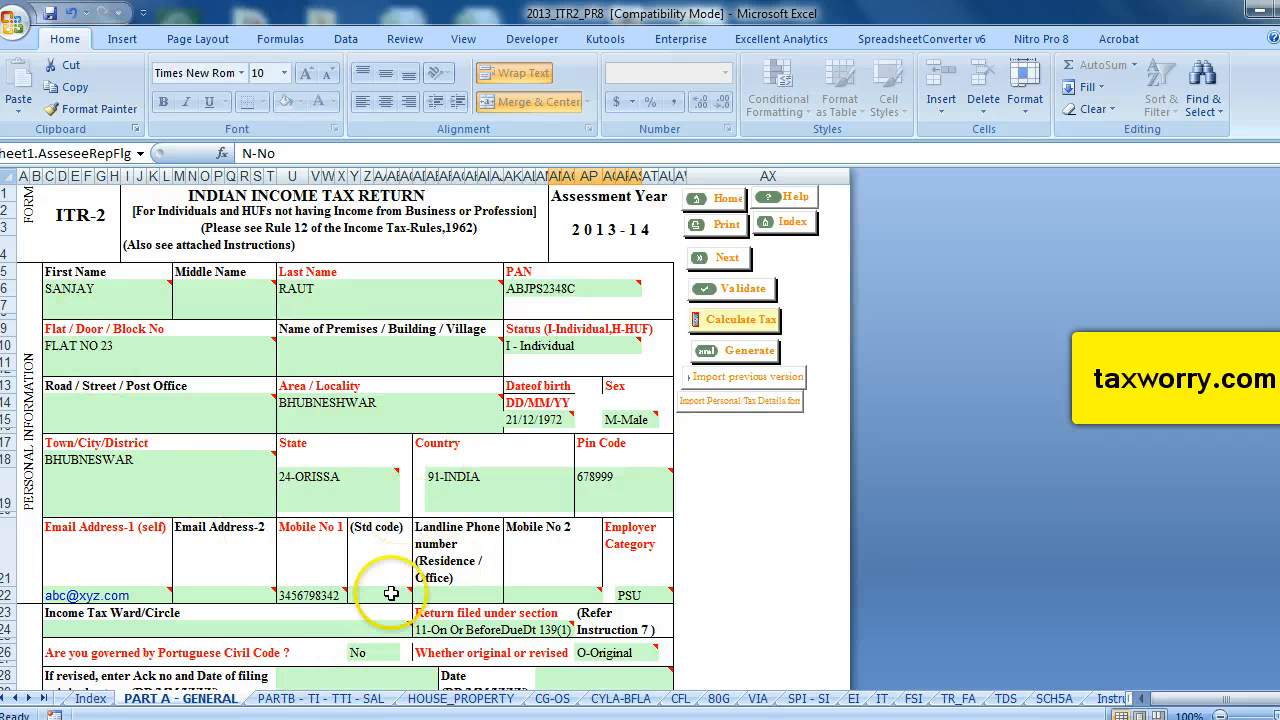
Open the PARTB - TI - TTI - SAL sheet and look over the total income computation.
{"action": "left_click", "coordinate": [312, 700]}
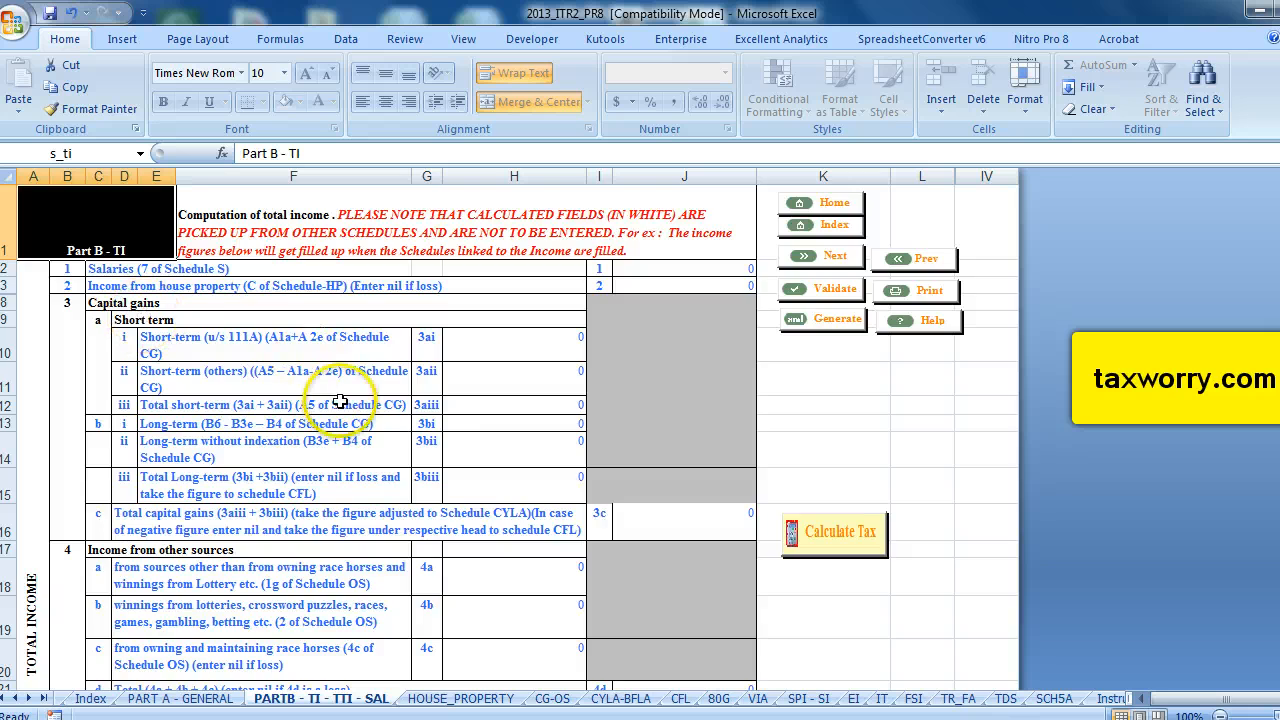
{"action": "scroll", "coordinate": [340, 400], "scroll_direction": "down", "scroll_amount": 6}
{"action": "scroll", "coordinate": [340, 400], "scroll_direction": "down", "scroll_amount": 1}
{"action": "scroll", "coordinate": [340, 400], "scroll_direction": "up", "scroll_amount": 7}
{"action": "scroll", "coordinate": [340, 400], "scroll_direction": "down", "scroll_amount": 6}
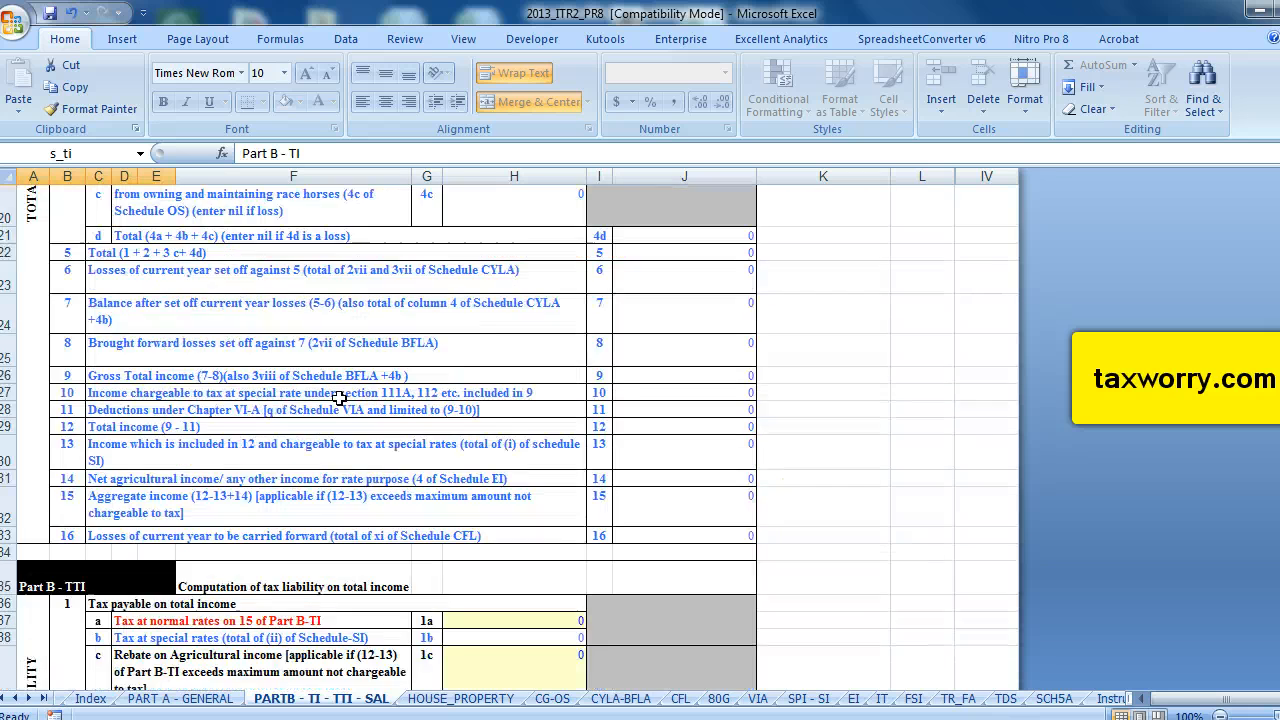
{"action": "scroll", "coordinate": [340, 400], "scroll_direction": "up", "scroll_amount": 3}
{"action": "scroll", "coordinate": [340, 399], "scroll_direction": "up", "scroll_amount": 1}
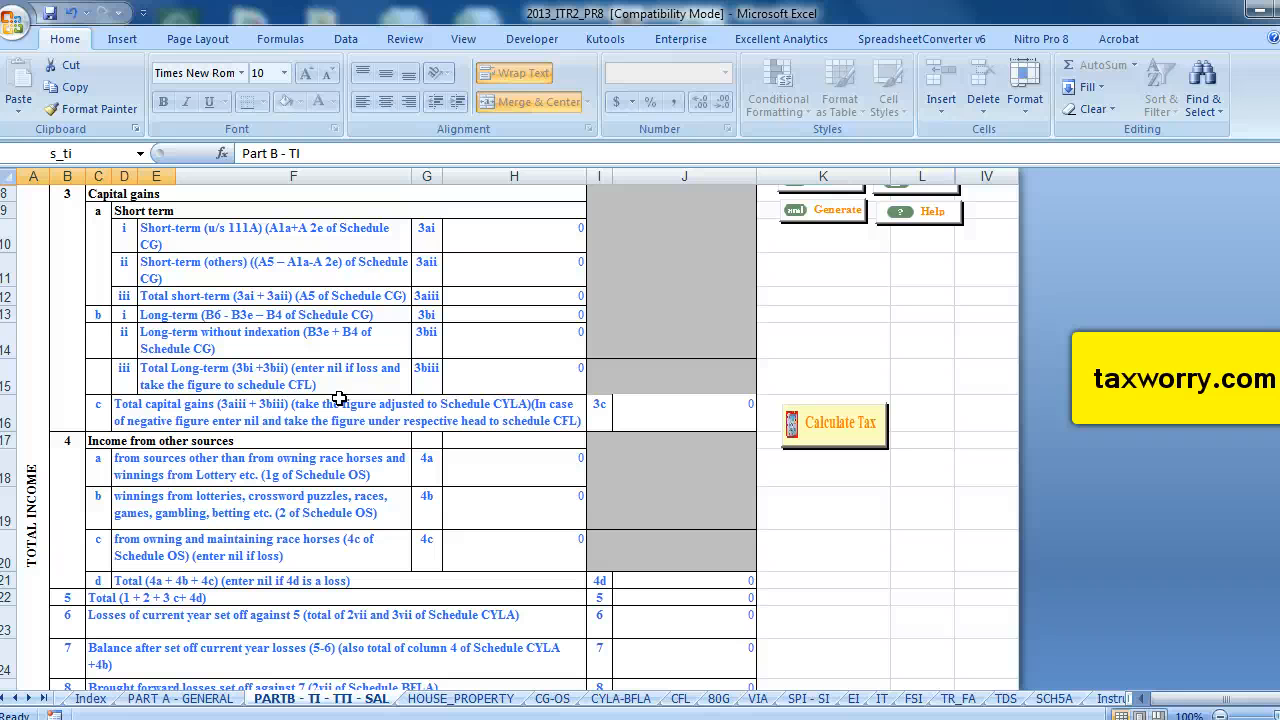
Enter Orissa Govt as the employer's name in the salary schedule.
{"action": "scroll", "coordinate": [340, 399], "scroll_direction": "down", "scroll_amount": 10}
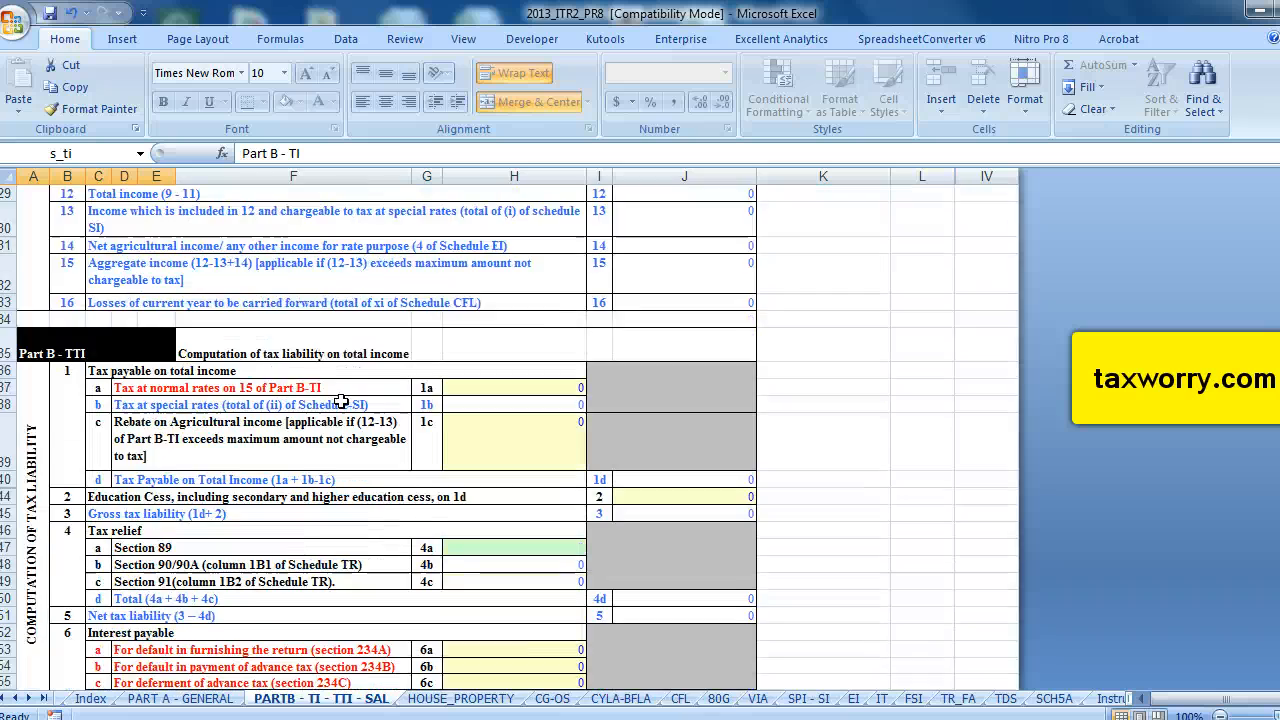
{"action": "scroll", "coordinate": [342, 403], "scroll_direction": "down", "scroll_amount": 5}
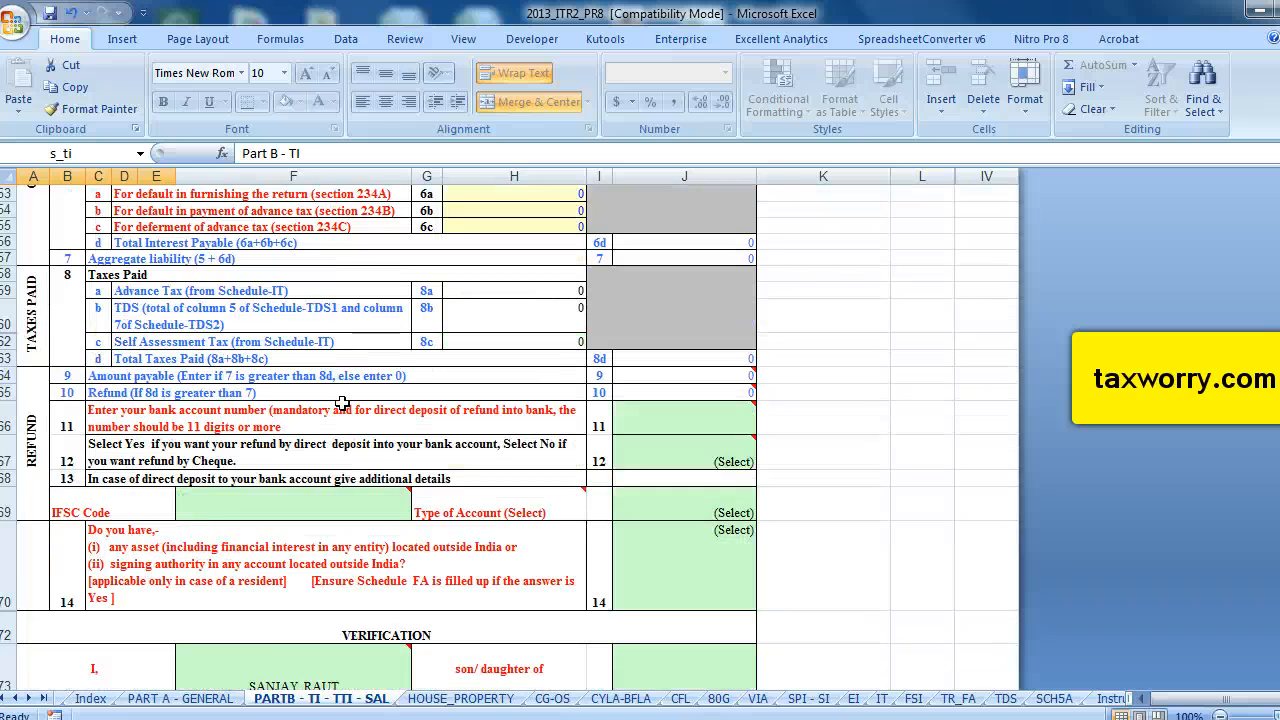
{"action": "scroll", "coordinate": [342, 403], "scroll_direction": "down", "scroll_amount": 2}
{"action": "scroll", "coordinate": [342, 403], "scroll_direction": "up", "scroll_amount": 20}
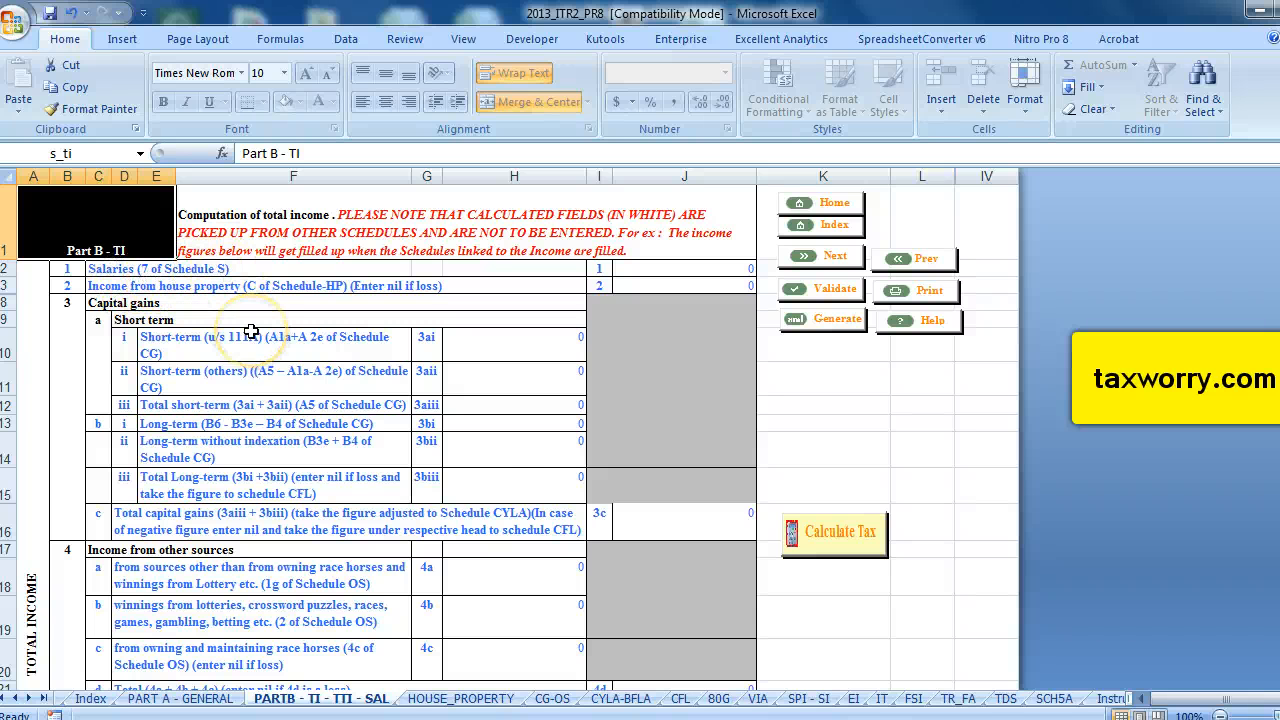
{"action": "scroll", "coordinate": [251, 331], "scroll_direction": "down", "scroll_amount": 20}
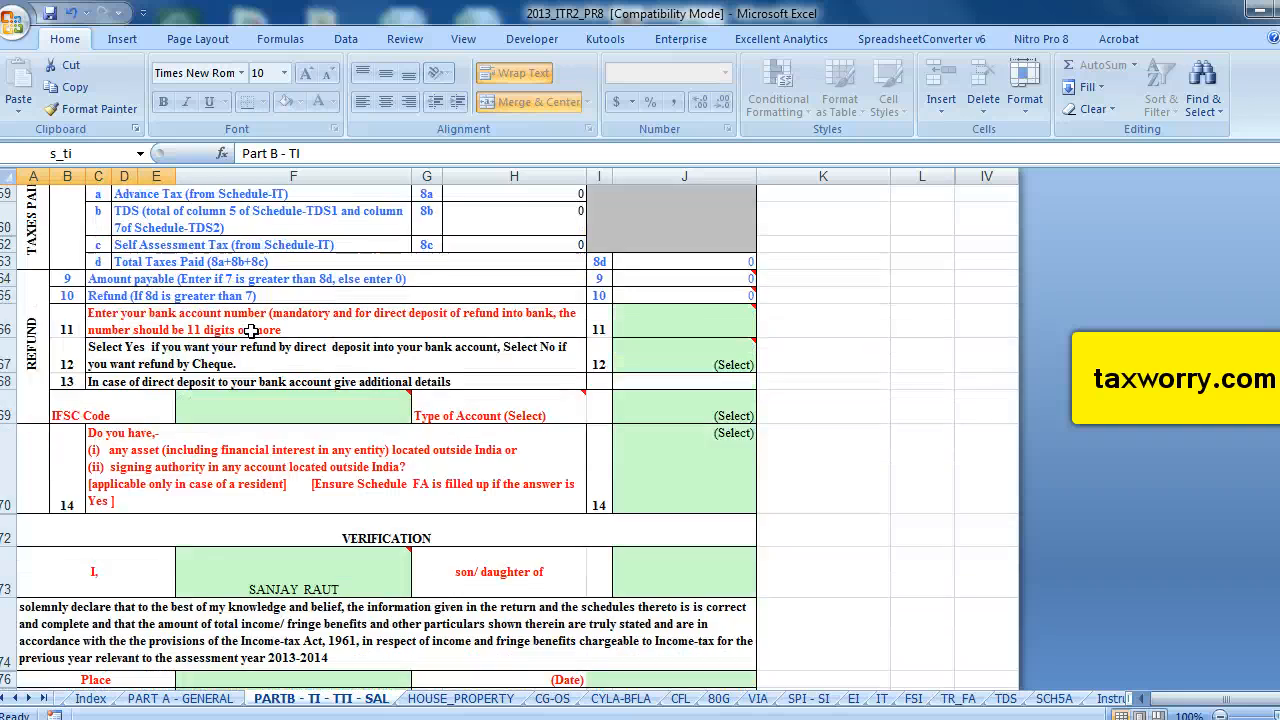
{"action": "scroll", "coordinate": [251, 331], "scroll_direction": "down", "scroll_amount": 3}
{"action": "scroll", "coordinate": [251, 331], "scroll_direction": "up", "scroll_amount": 2}
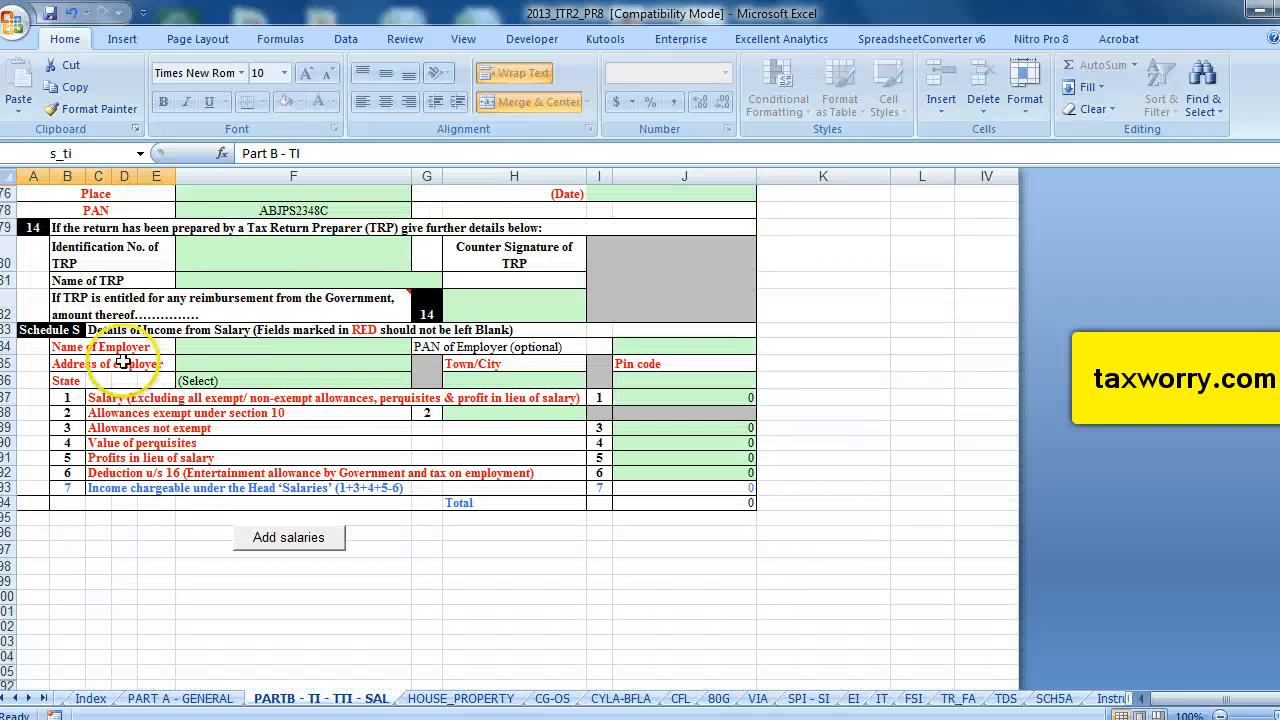
{"action": "left_click", "coordinate": [239, 347]}
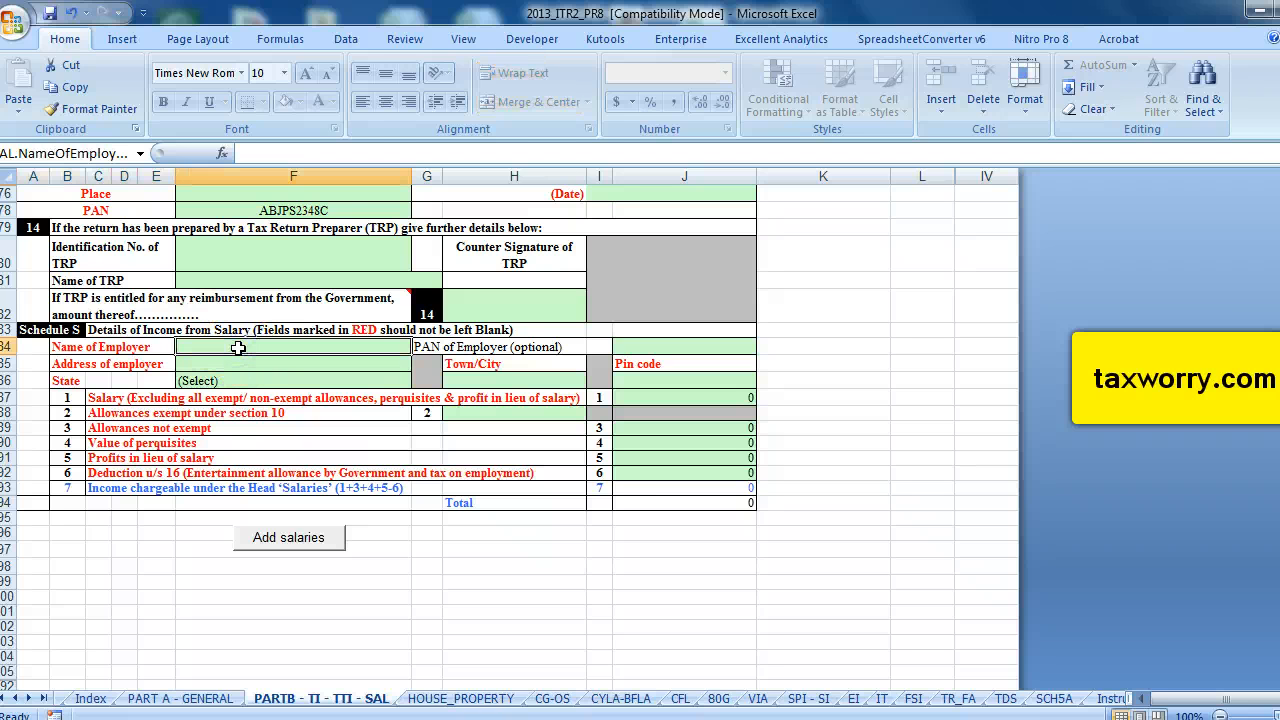
{"action": "type", "text": "O"}
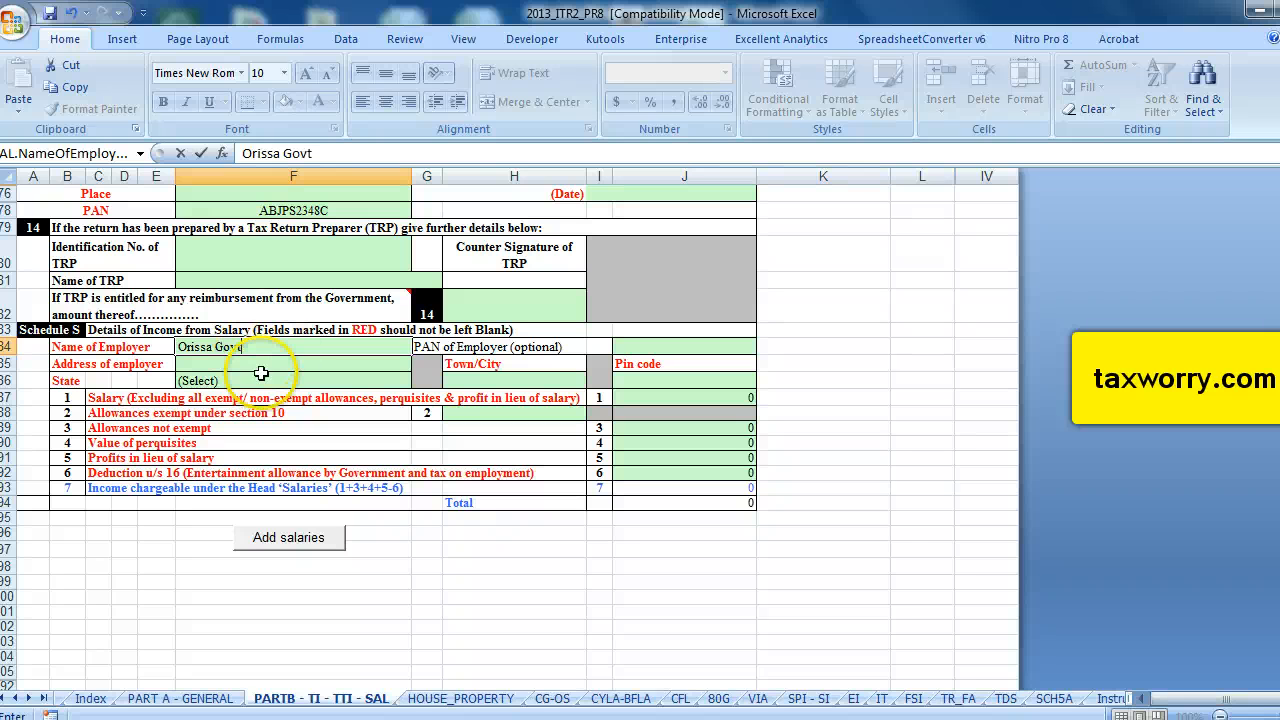
{"action": "type", "text": "rissa Govt"}
{"action": "key", "text": "Return"}
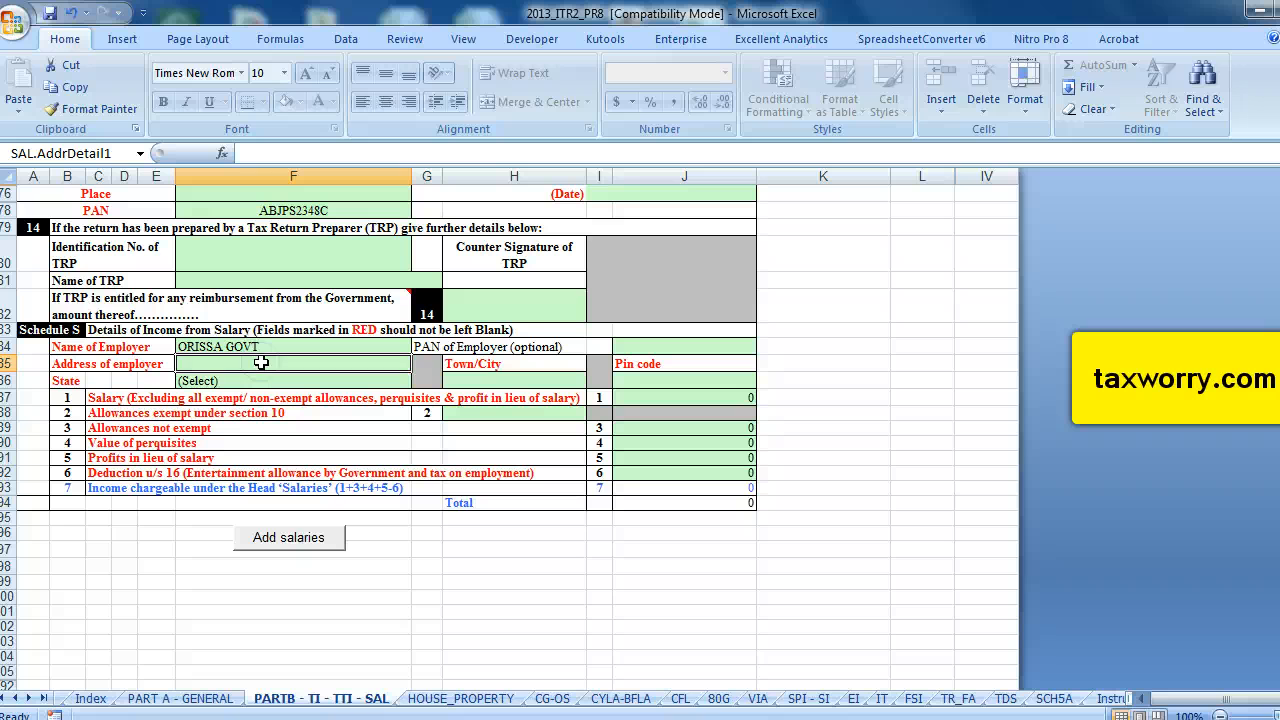
Fill in the employer's address line and select 24-ORISSA as the employer's state.
{"action": "type", "text": "1 Bhuneswar"}
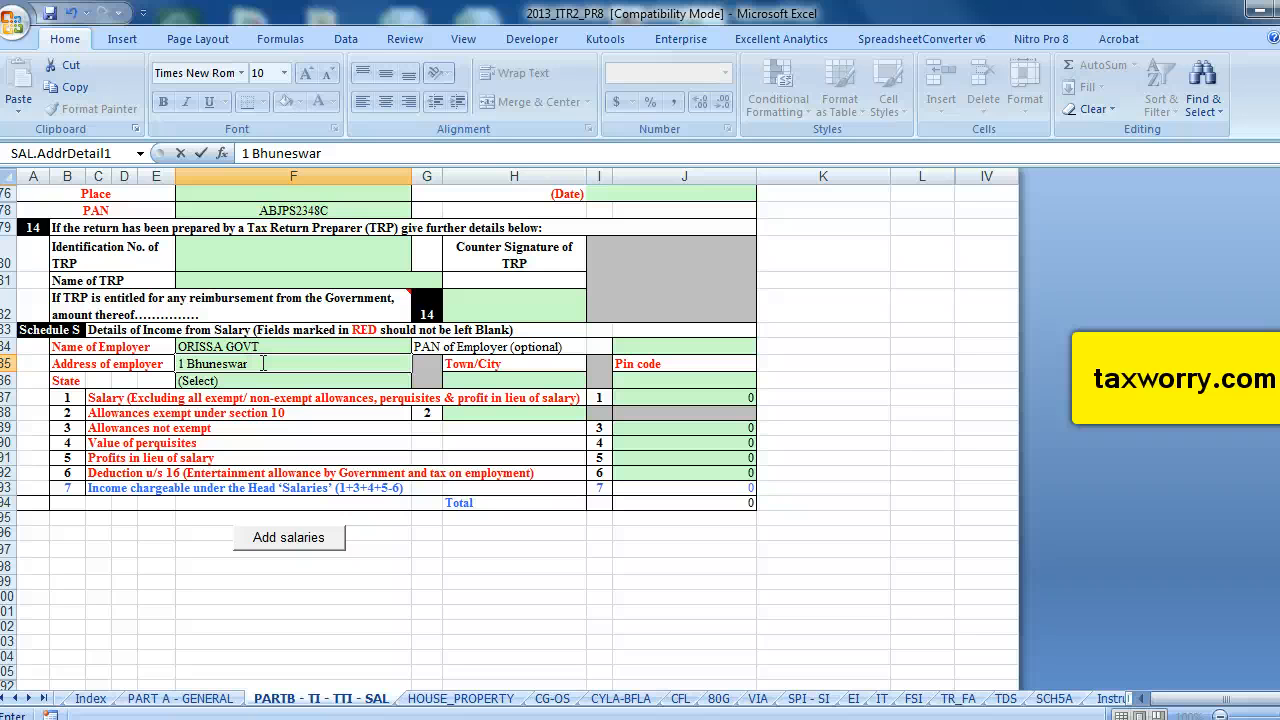
{"action": "left_click", "coordinate": [272, 382]}
{"action": "left_click", "coordinate": [419, 382]}
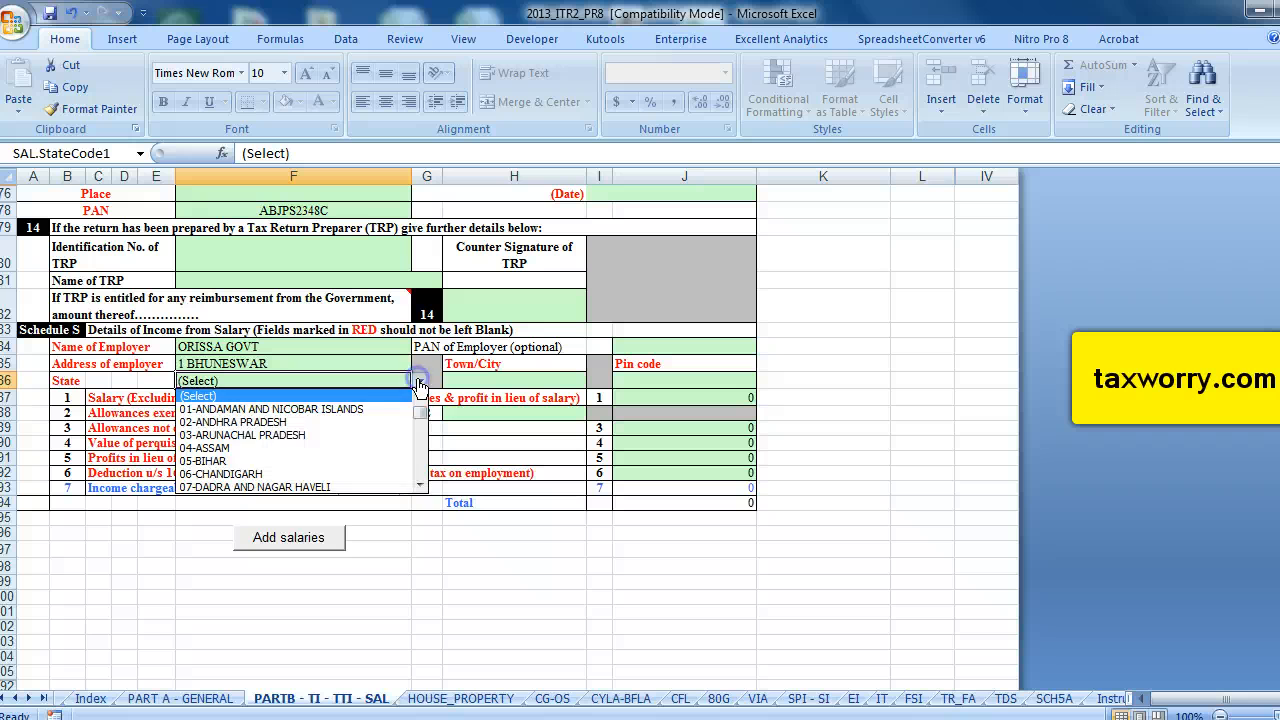
{"action": "left_click_drag", "start_coordinate": [421, 411], "coordinate": [425, 452]}
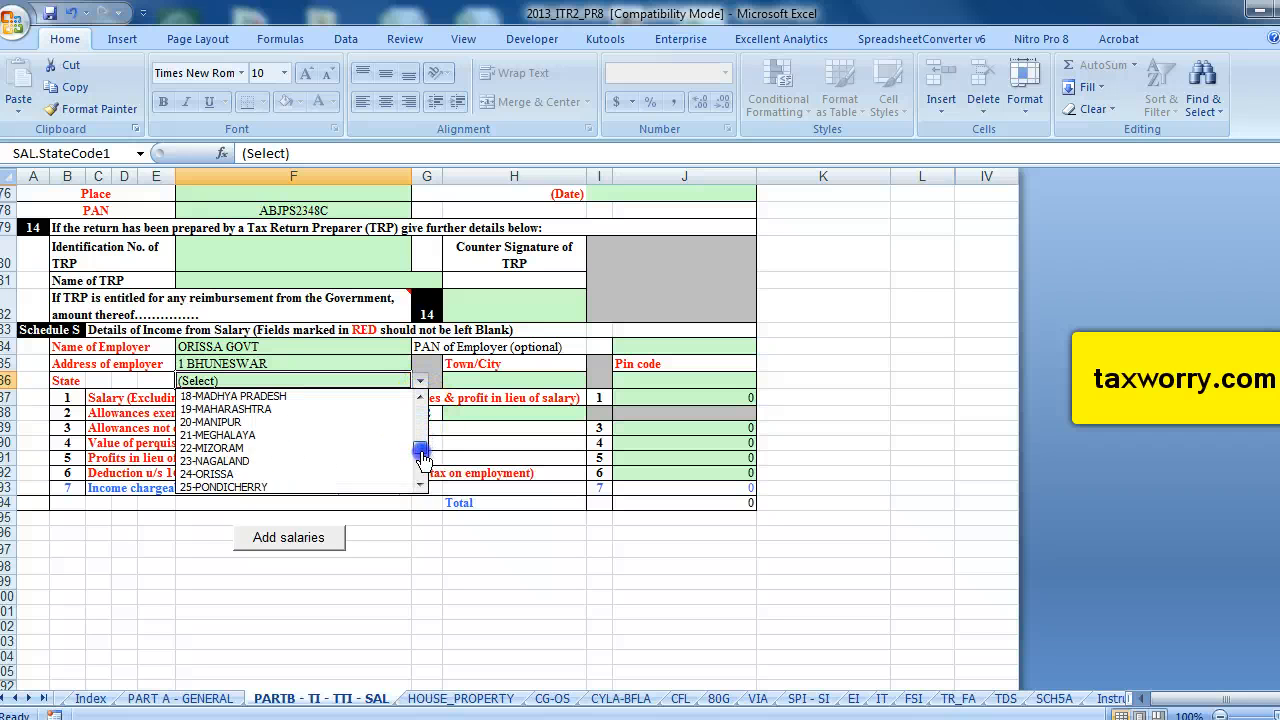
{"action": "left_click", "coordinate": [232, 474]}
Set the employer's town/city to Bhubneswar and enter the employer's pin code.
{"action": "left_click", "coordinate": [524, 386]}
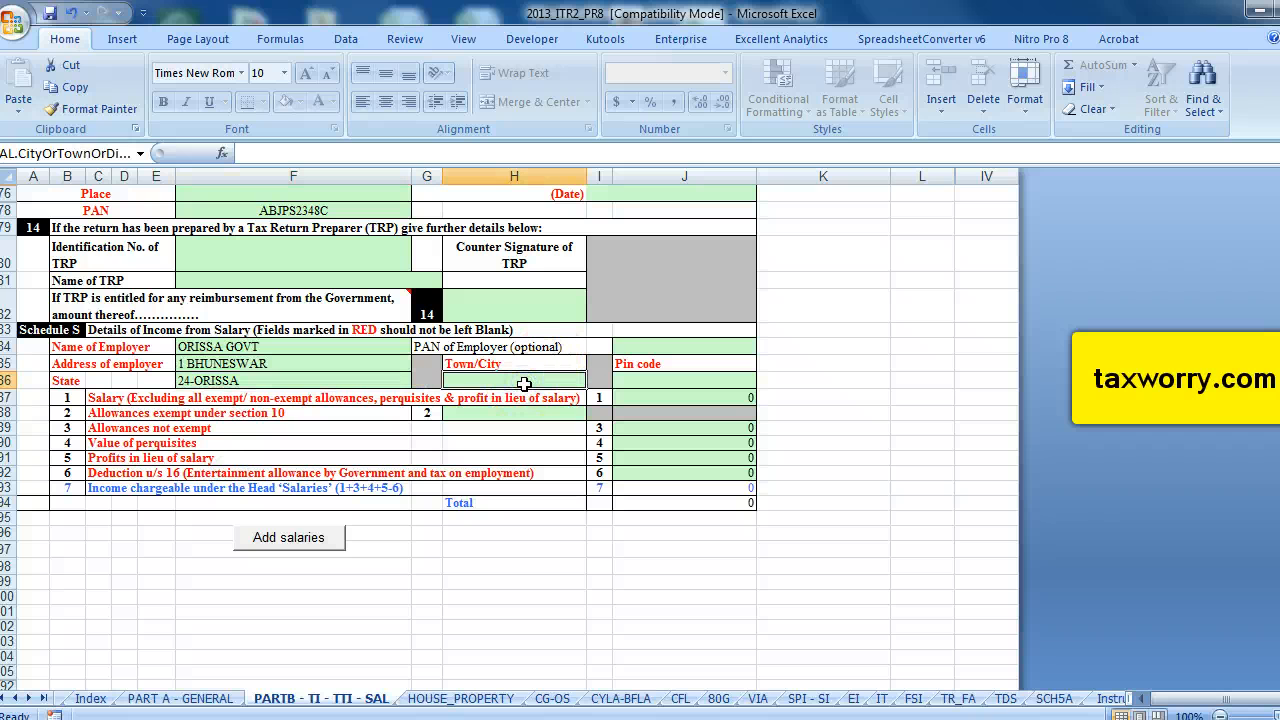
{"action": "type", "text": "Bh"}
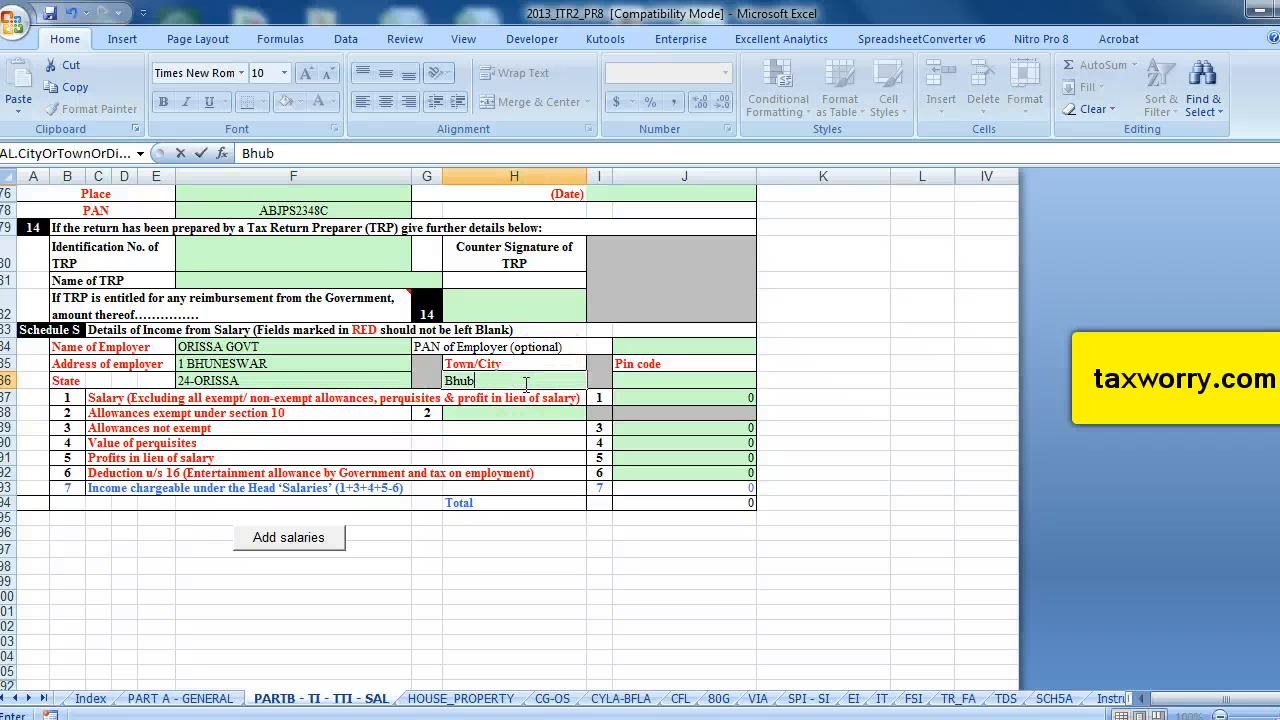
{"action": "type", "text": "ubneswar"}
{"action": "left_click", "coordinate": [660, 386]}
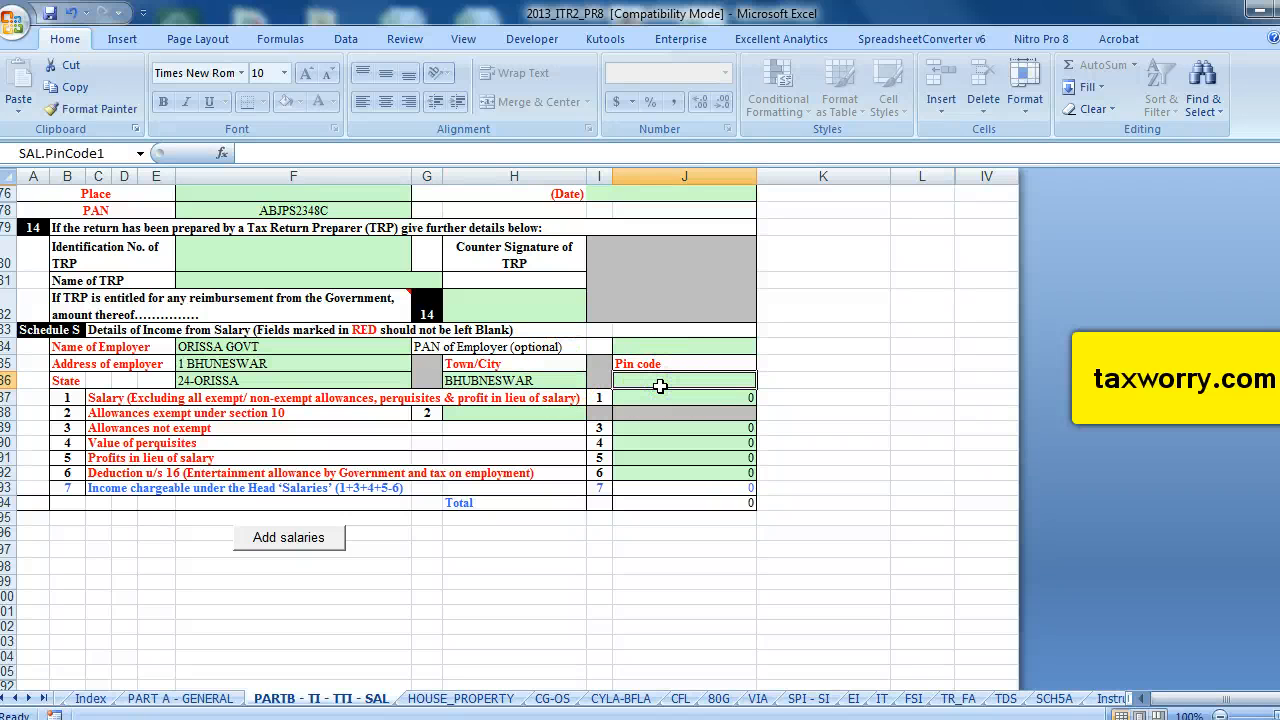
{"action": "type", "text": "456738"}
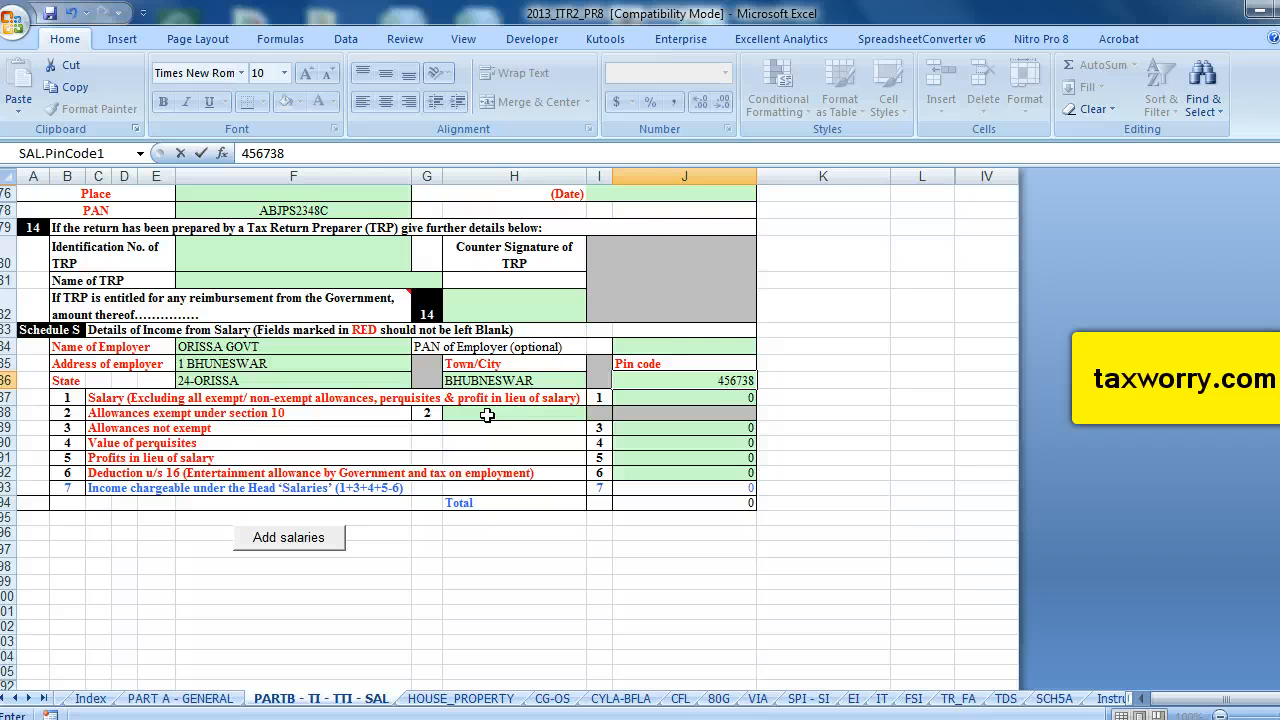
Enter a salary of 650000 and allowances exempt under section 10 of 4000.
{"action": "left_click", "coordinate": [701, 402]}
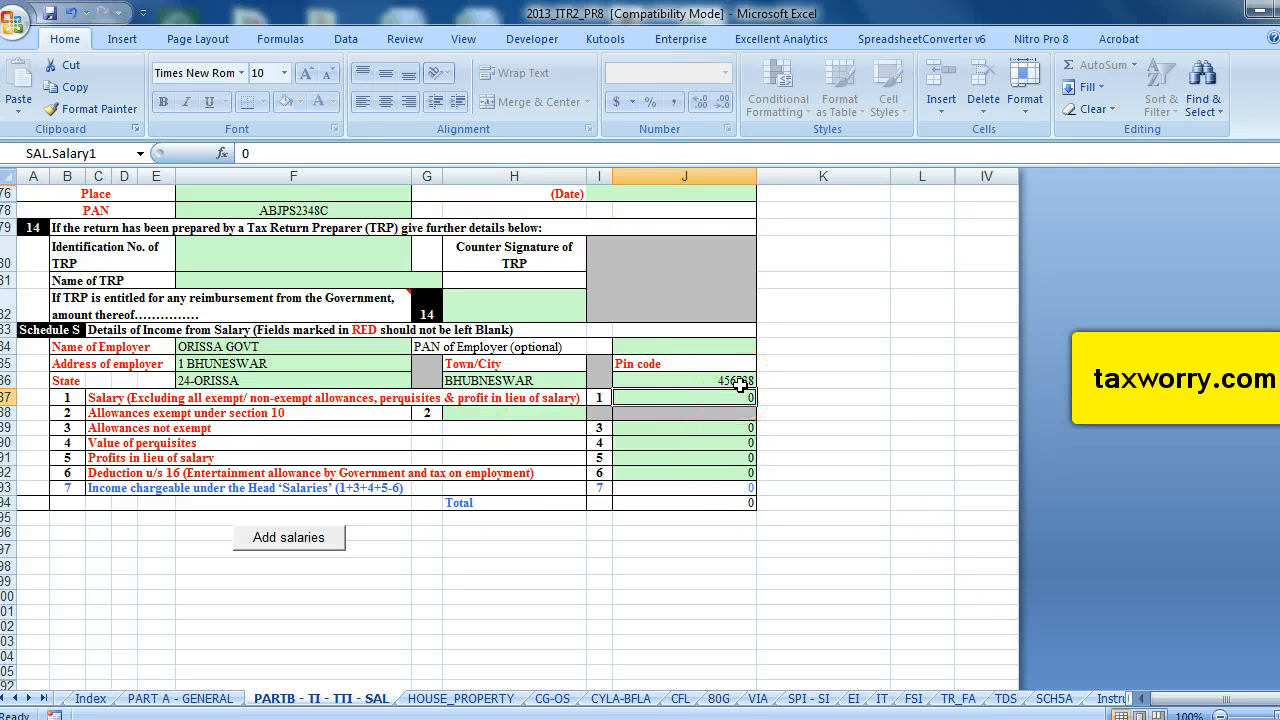
{"action": "type", "text": "650000"}
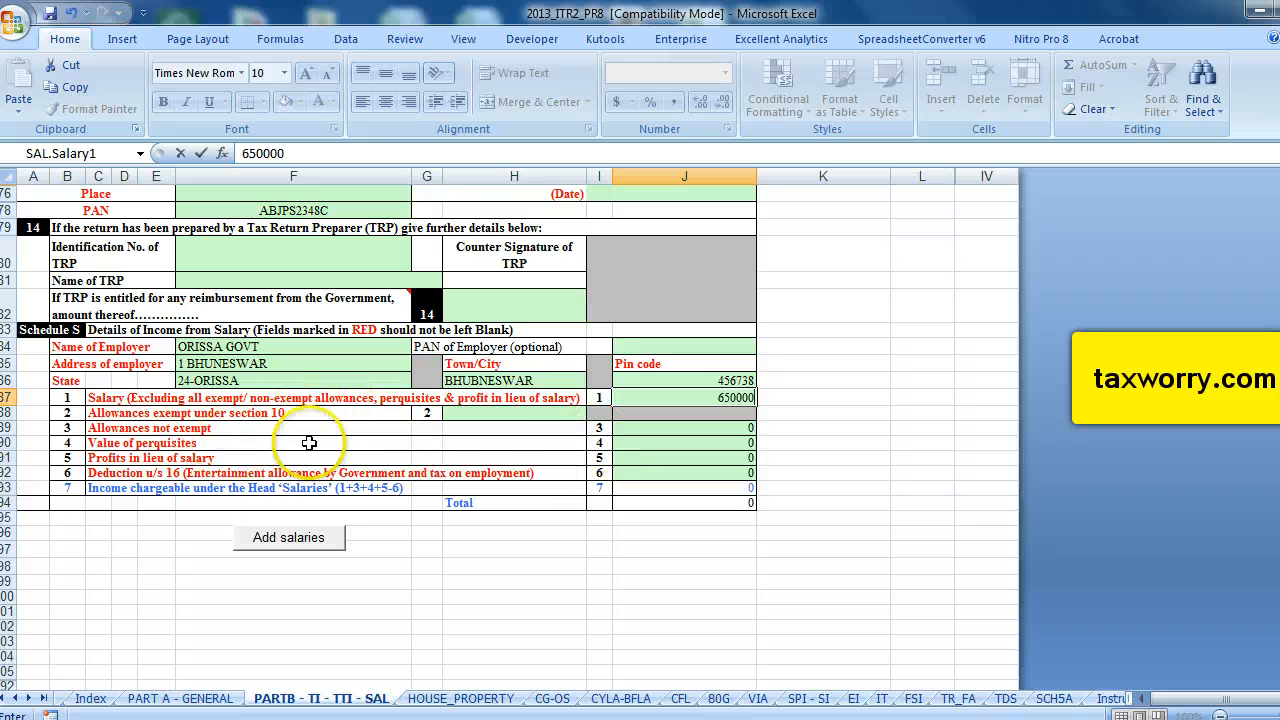
{"action": "left_click", "coordinate": [504, 412]}
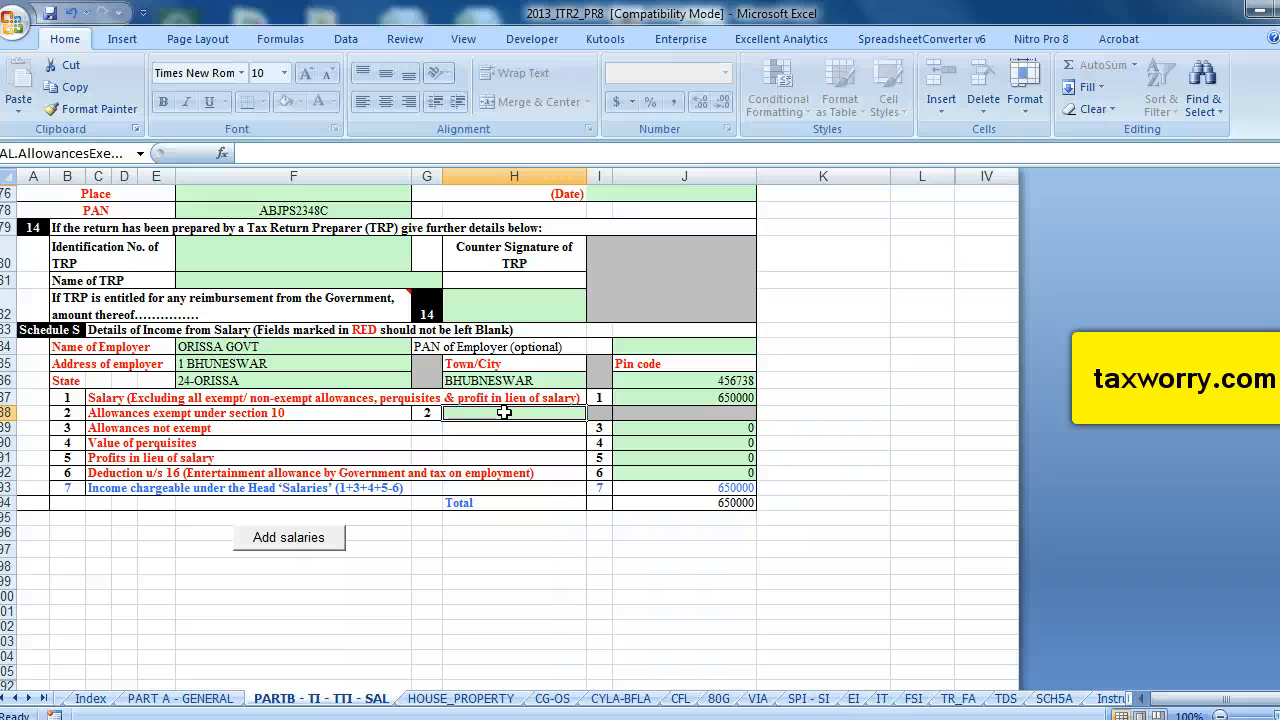
{"action": "type", "text": "4000"}
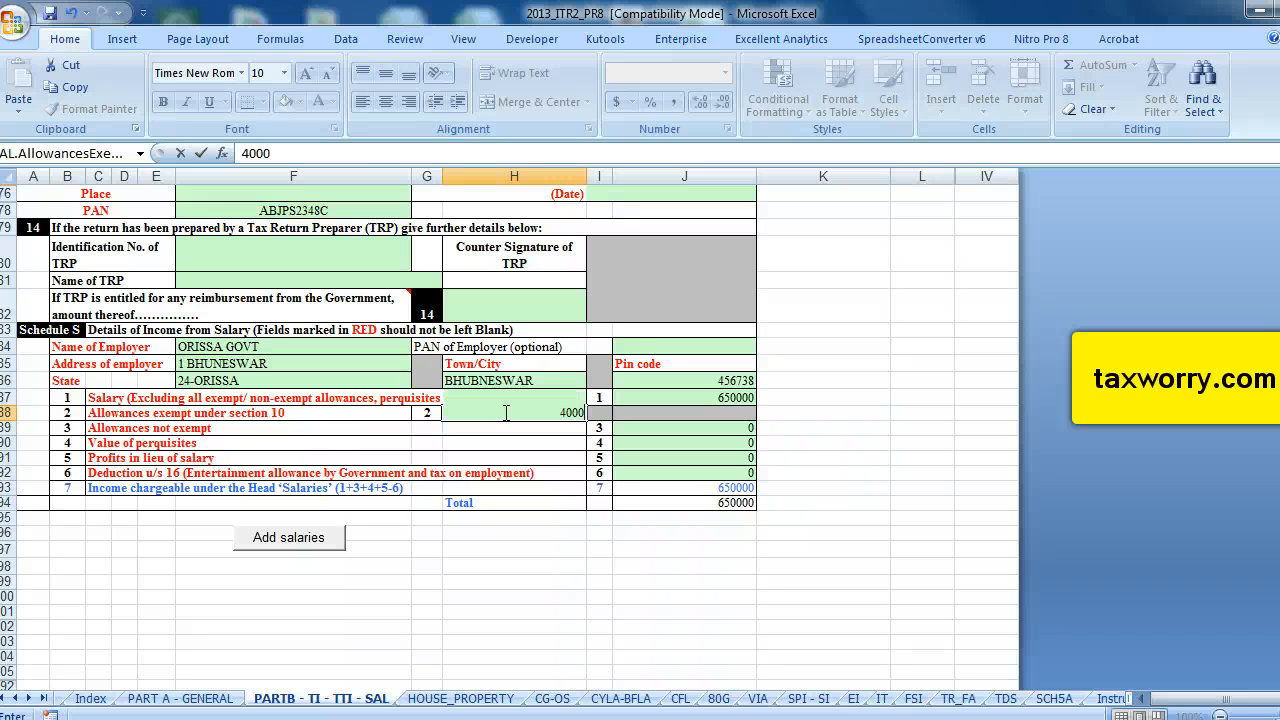
Enter 2500 as the deduction under section 16.
{"action": "left_click", "coordinate": [510, 434]}
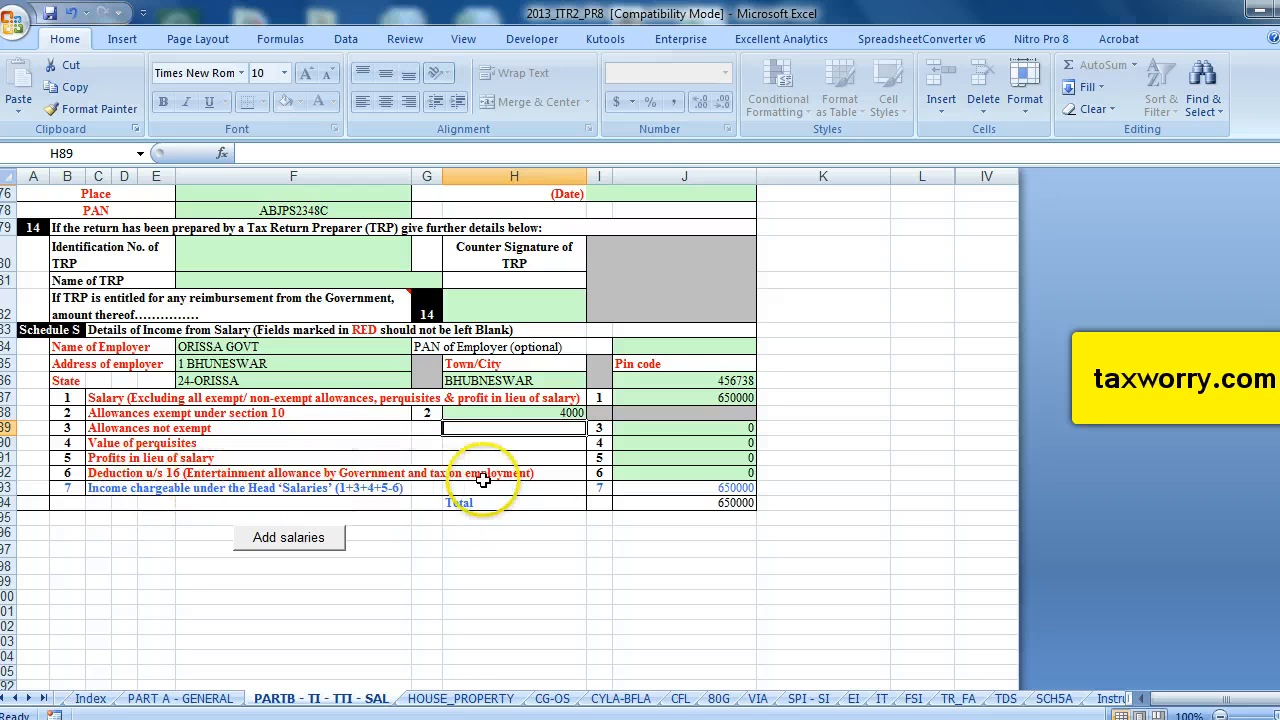
{"action": "left_click", "coordinate": [680, 472]}
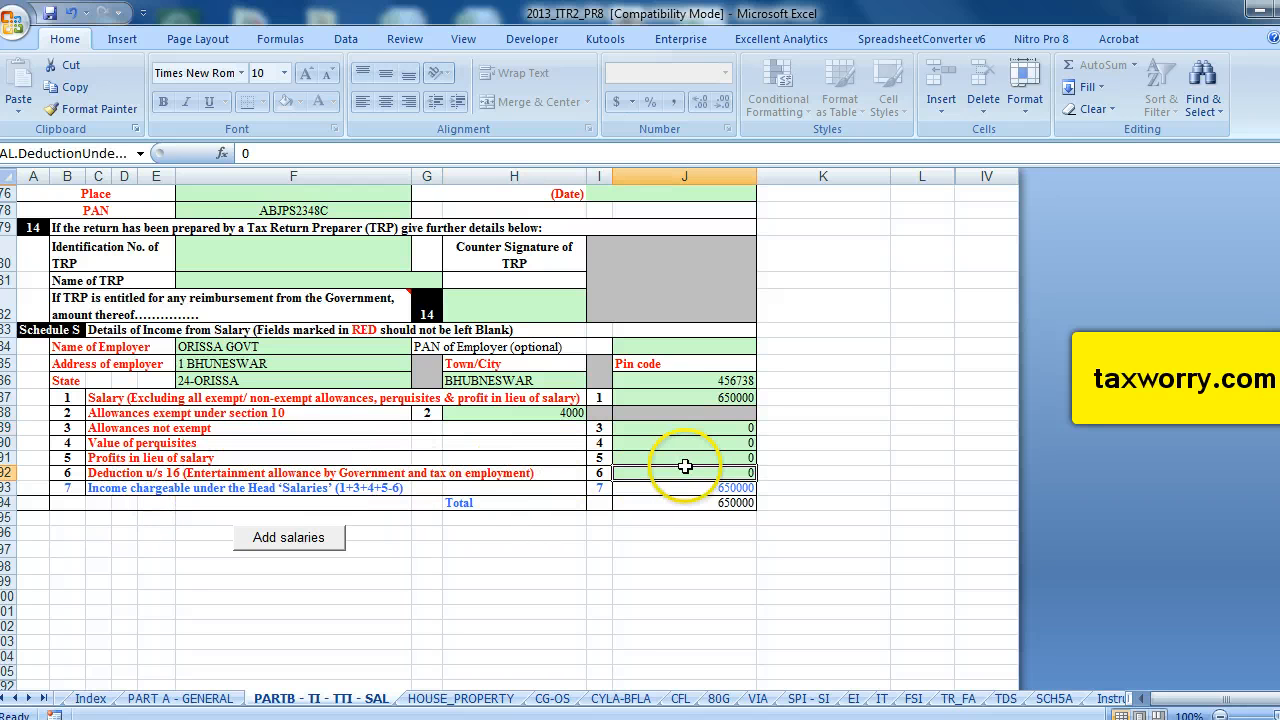
{"action": "type", "text": "2500"}
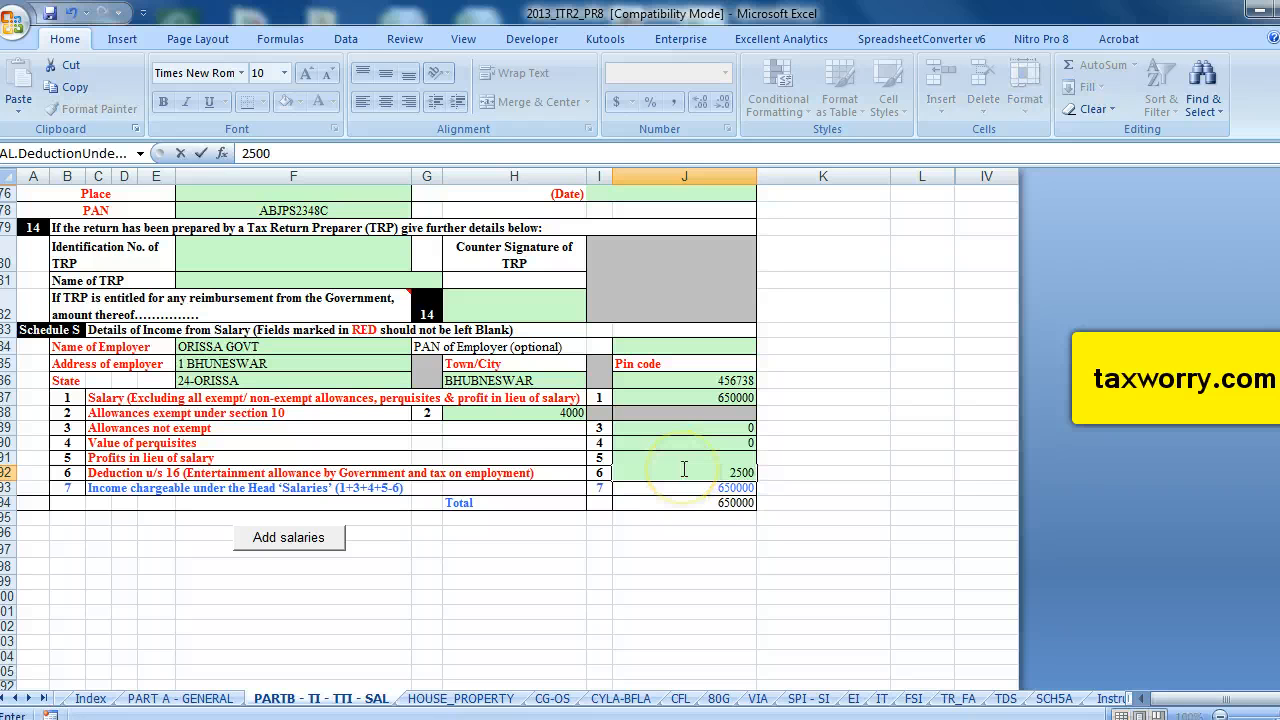
{"action": "left_click", "coordinate": [521, 472]}
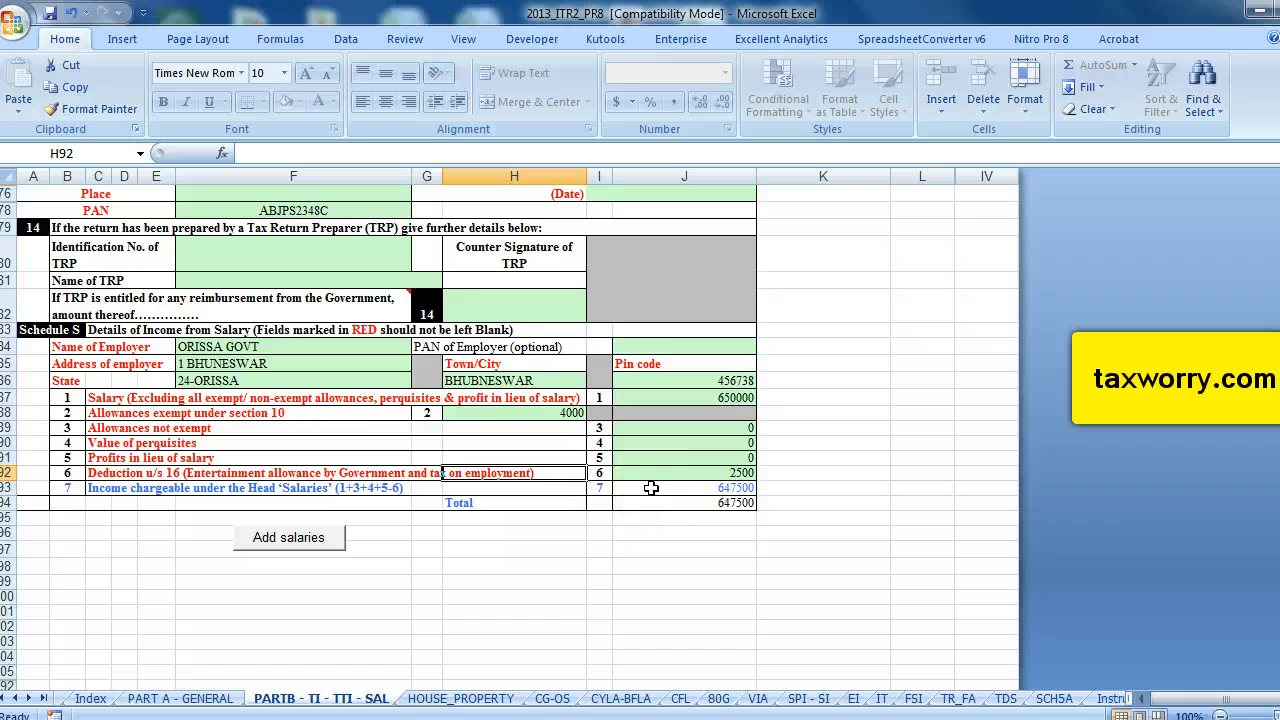
Enter the bank account number for the refund.
{"action": "scroll", "coordinate": [651, 487], "scroll_direction": "up", "scroll_amount": 3}
{"action": "scroll", "coordinate": [580, 530], "scroll_direction": "up", "scroll_amount": 2}
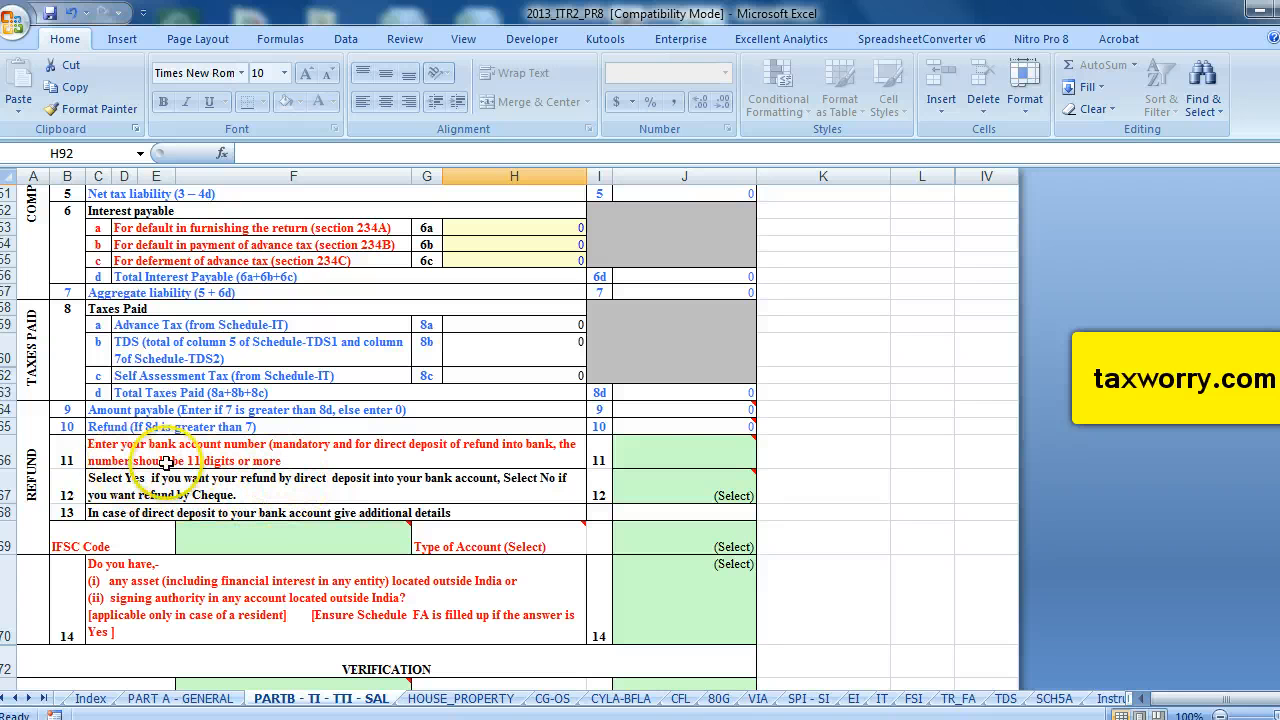
{"action": "left_click", "coordinate": [650, 455]}
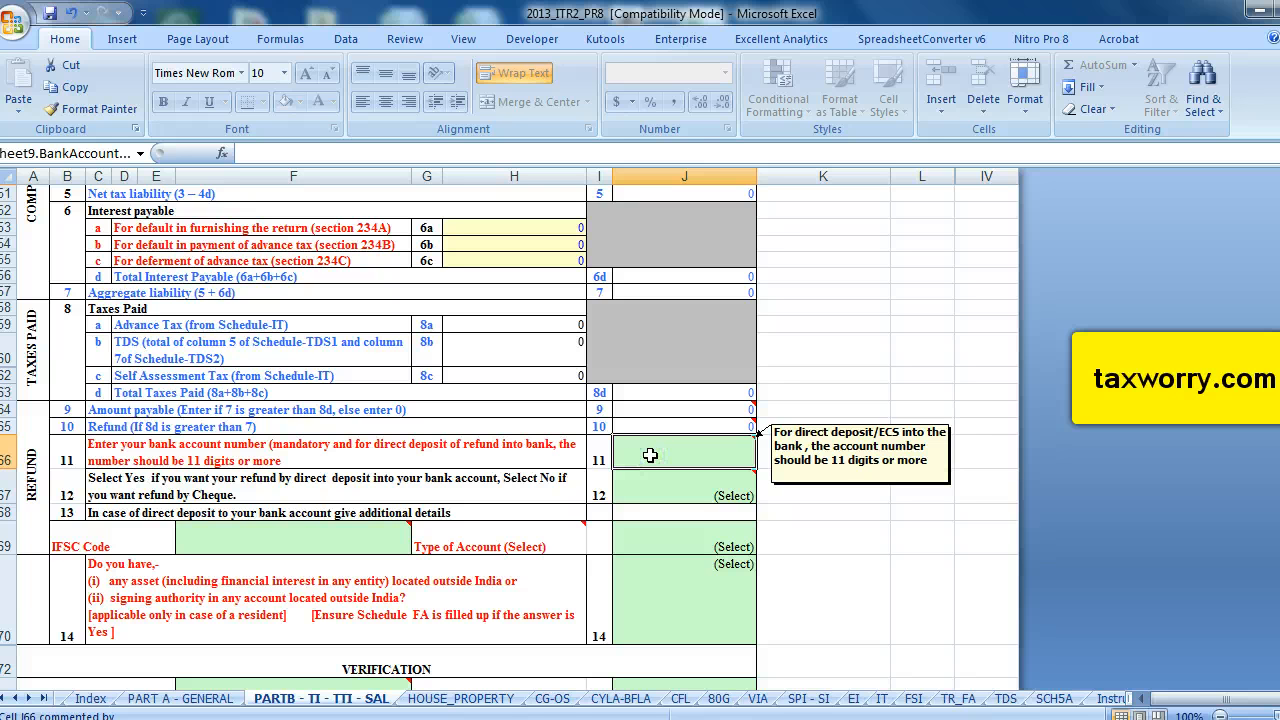
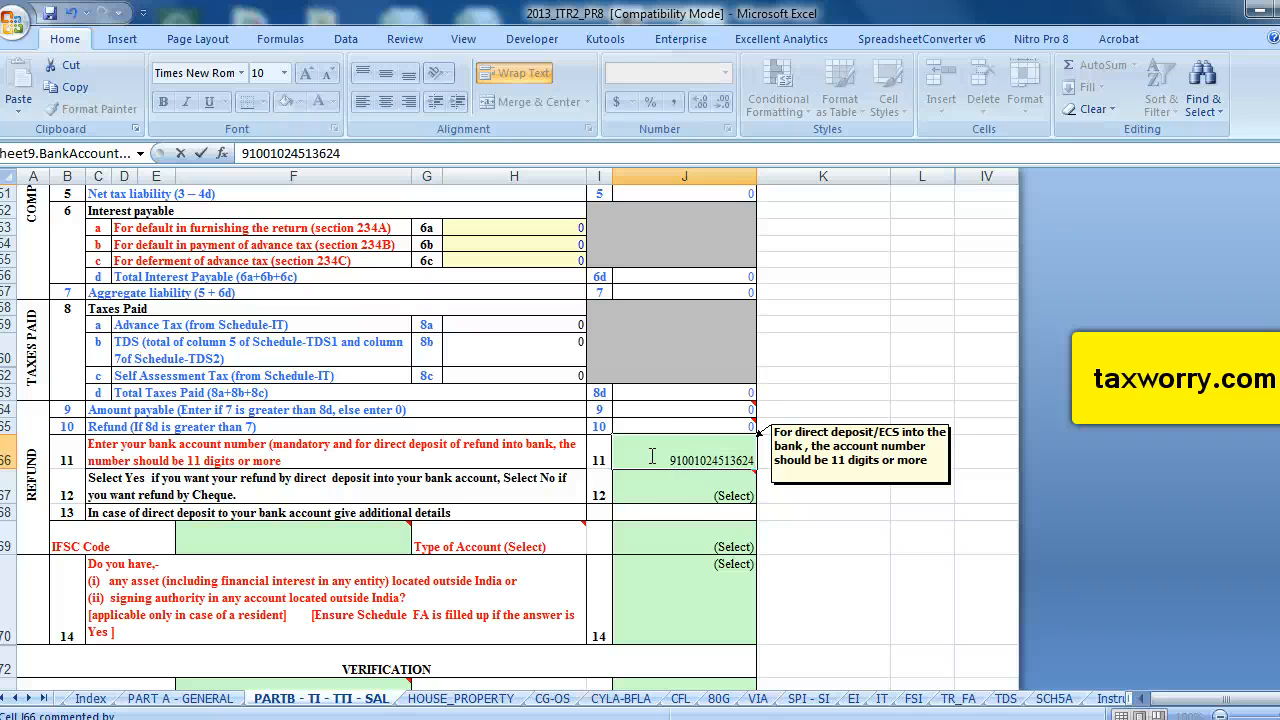
Choose YES for receiving the refund by direct deposit into the bank account.
{"action": "mouse_move", "coordinate": [629, 491]}
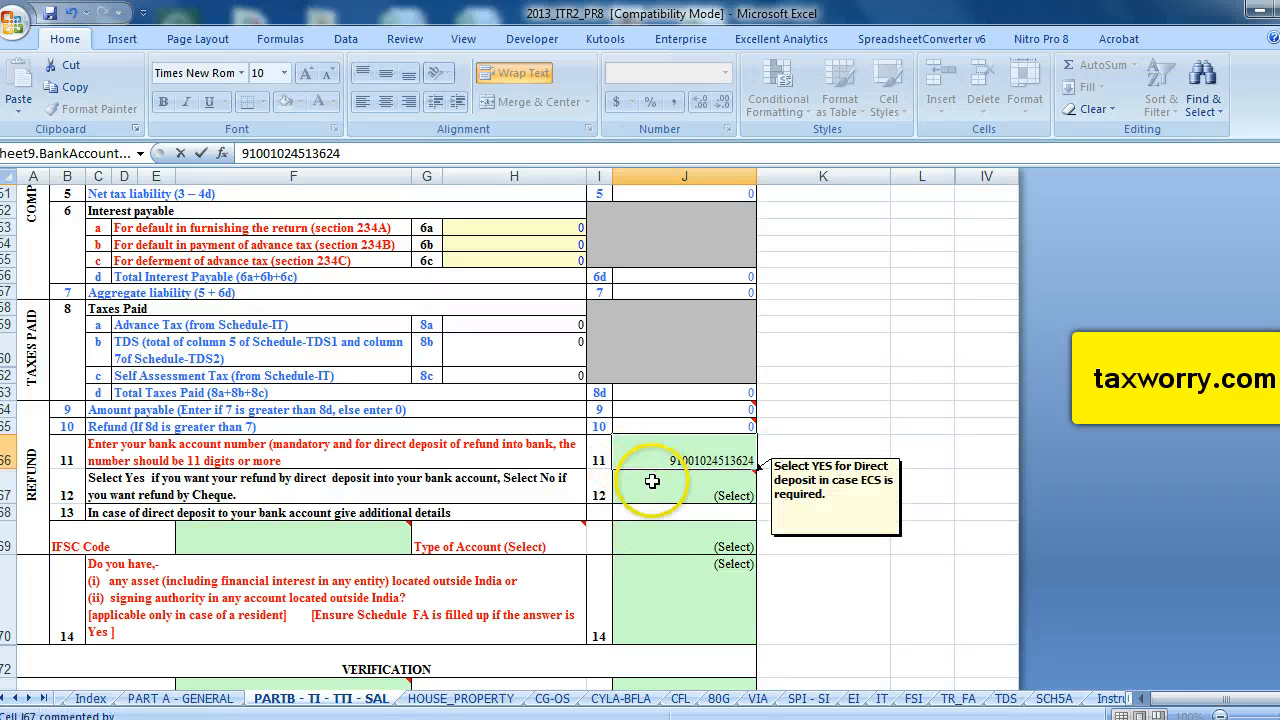
{"action": "left_click", "coordinate": [650, 486]}
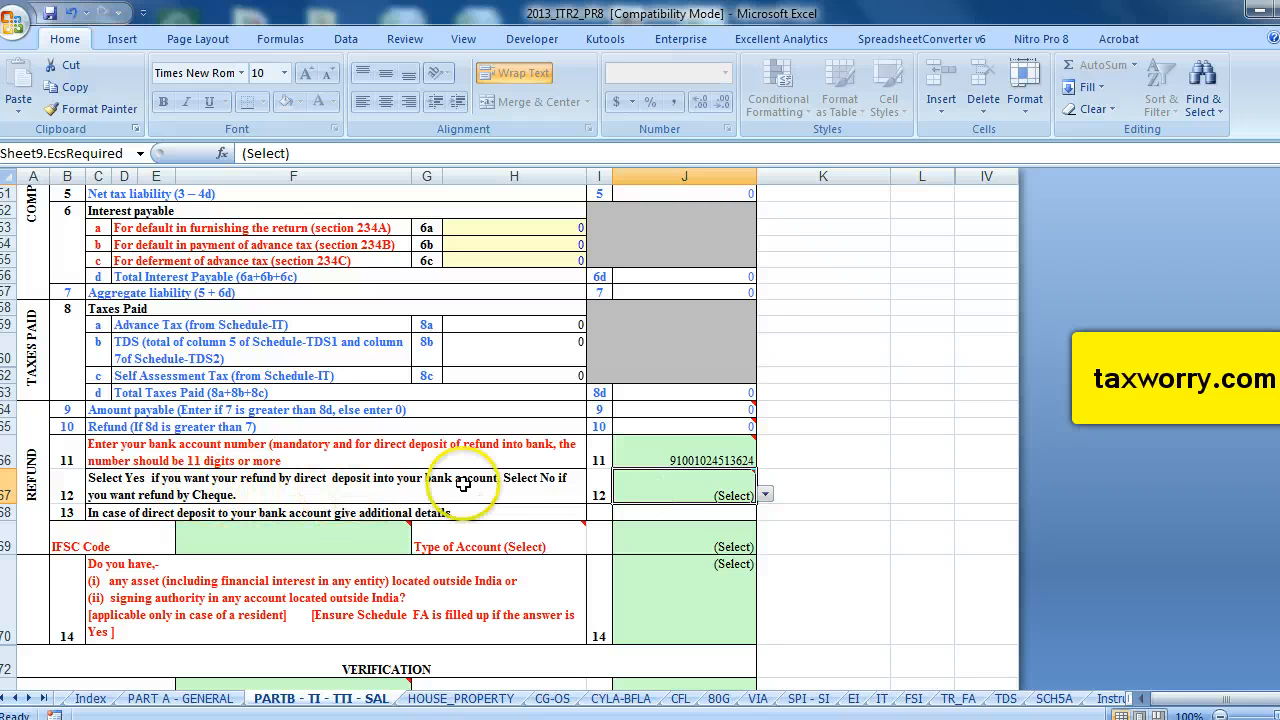
{"action": "left_click", "coordinate": [764, 495]}
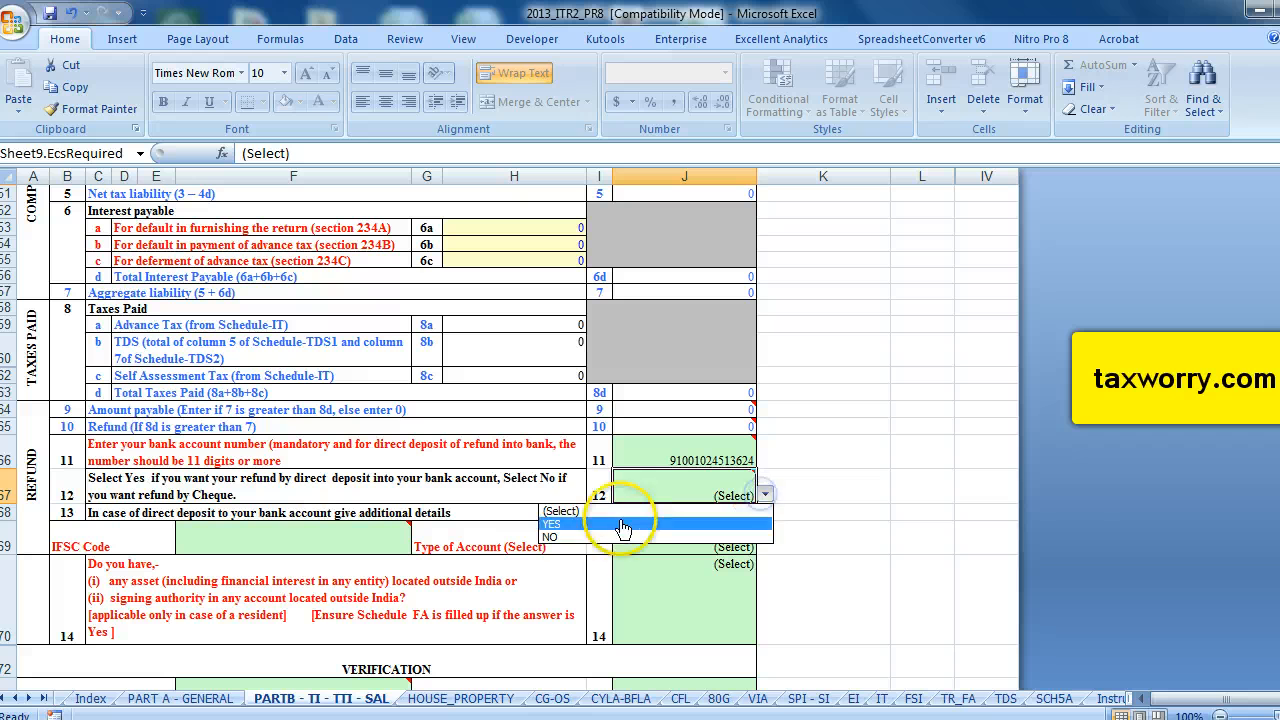
{"action": "left_click", "coordinate": [562, 524]}
{"action": "left_click", "coordinate": [522, 476]}
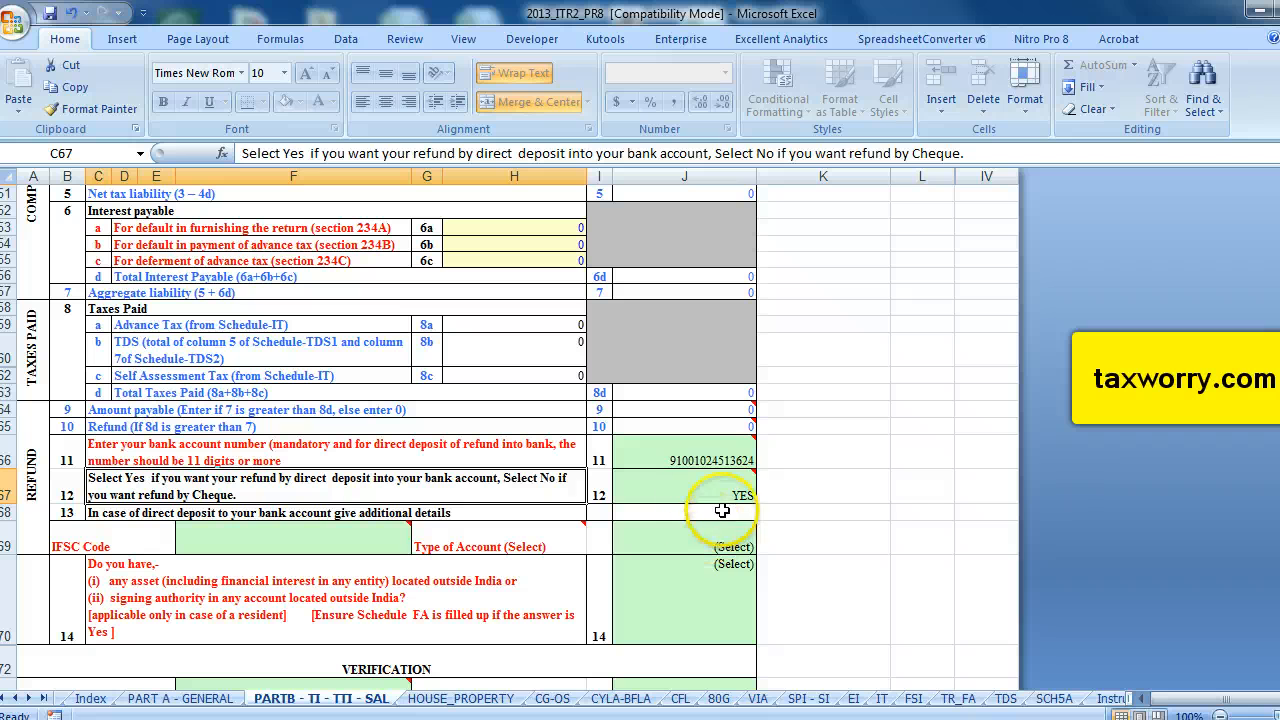
Enter UTIB000082C as the IFSC code for the refund bank account.
{"action": "left_click", "coordinate": [328, 537]}
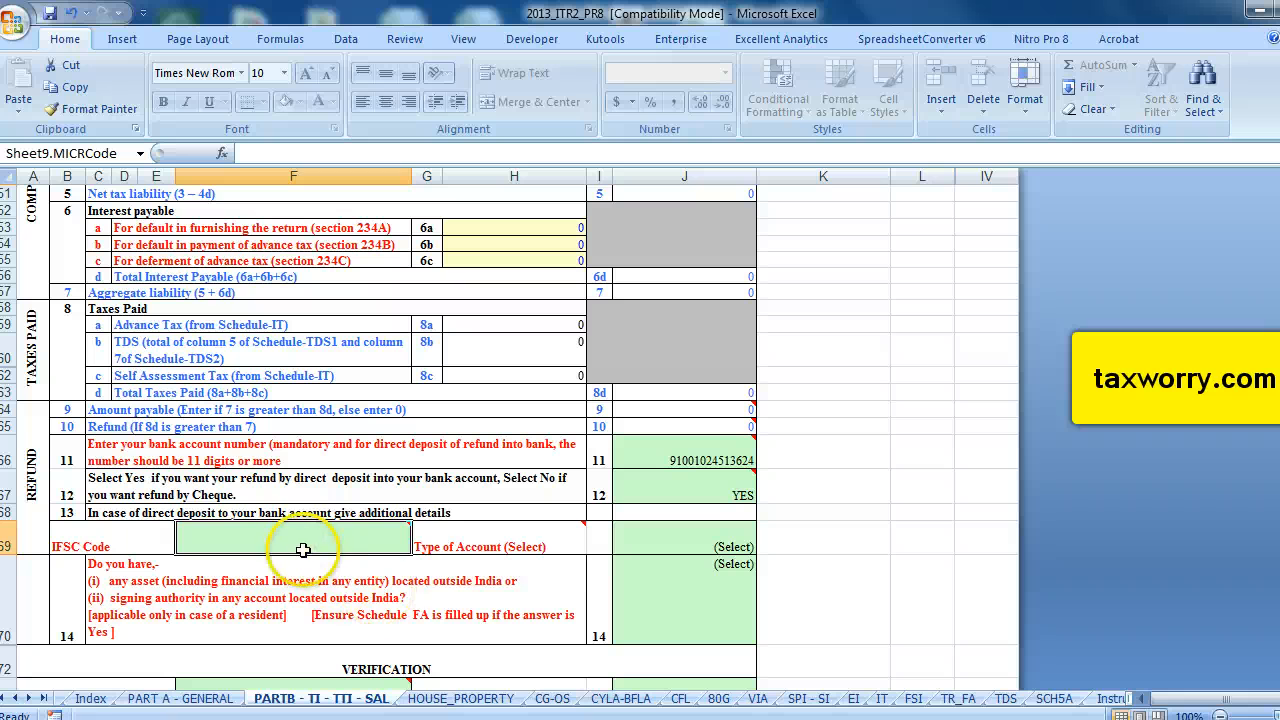
{"action": "left_click", "coordinate": [291, 547]}
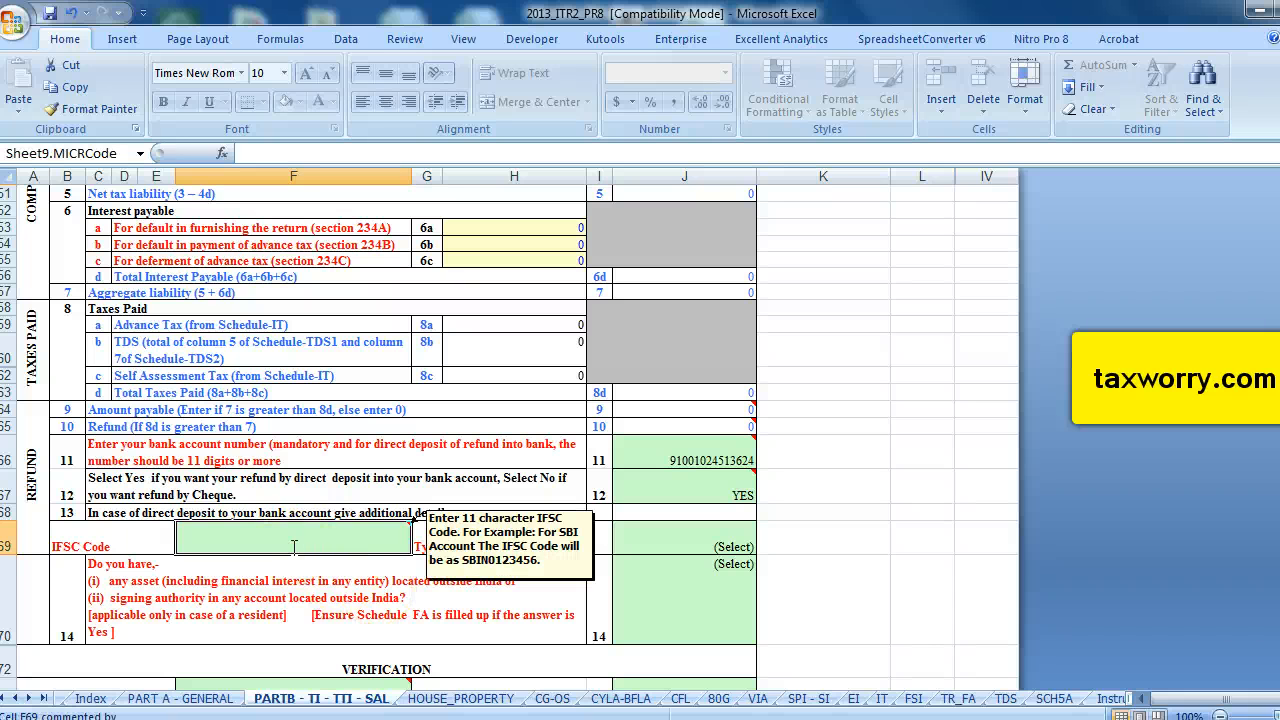
{"action": "type", "text": "UTIB"}
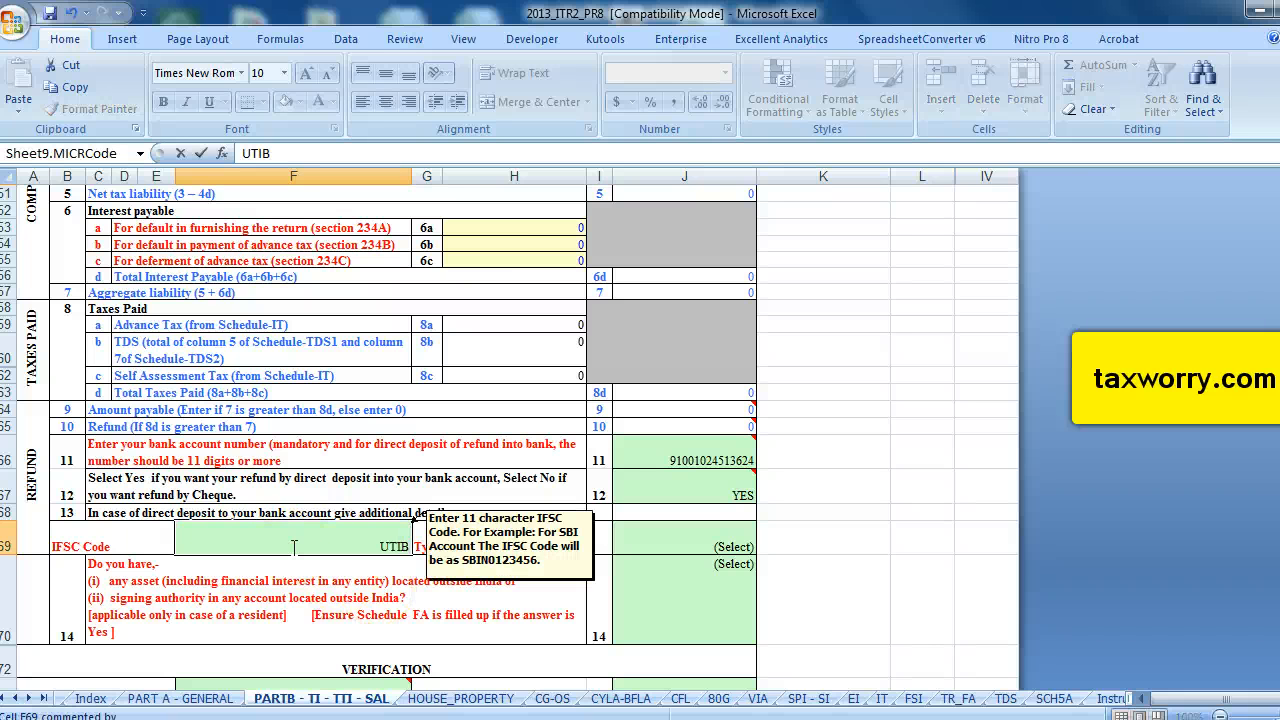
{"action": "type", "text": "000082"}
{"action": "scroll", "coordinate": [355, 510], "scroll_direction": "down", "scroll_amount": 1}
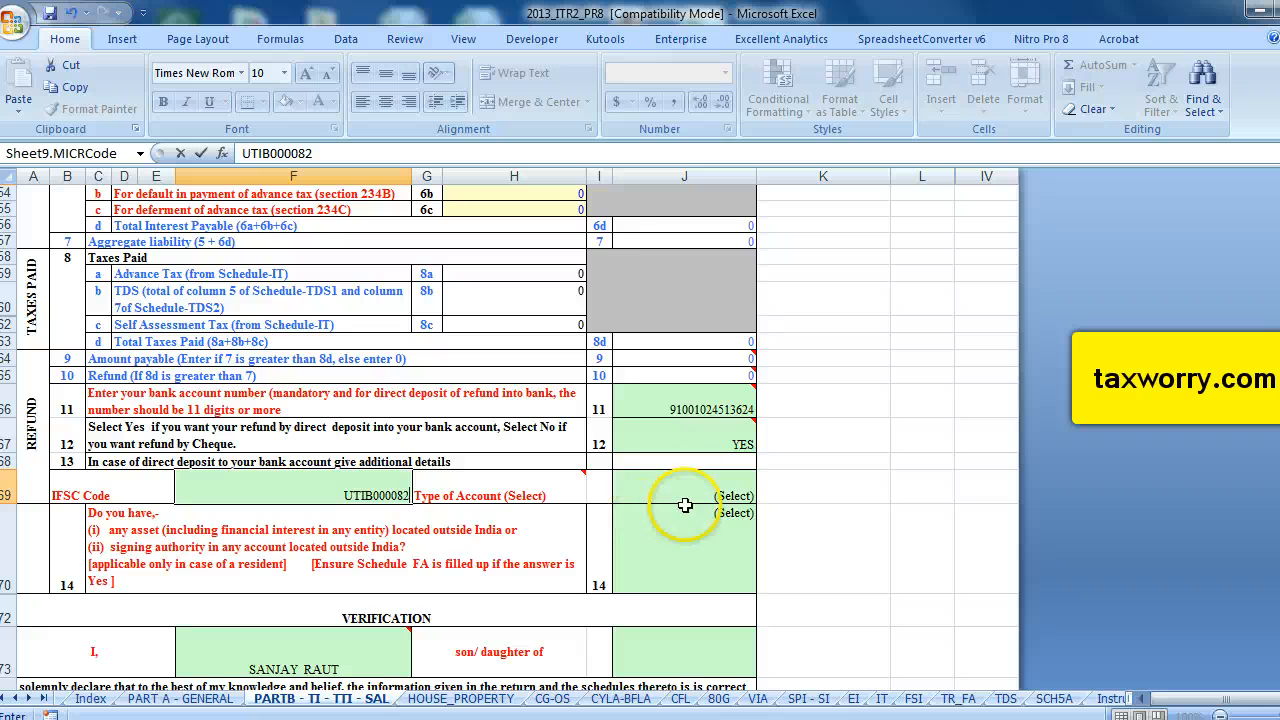
{"action": "left_click", "coordinate": [655, 497]}
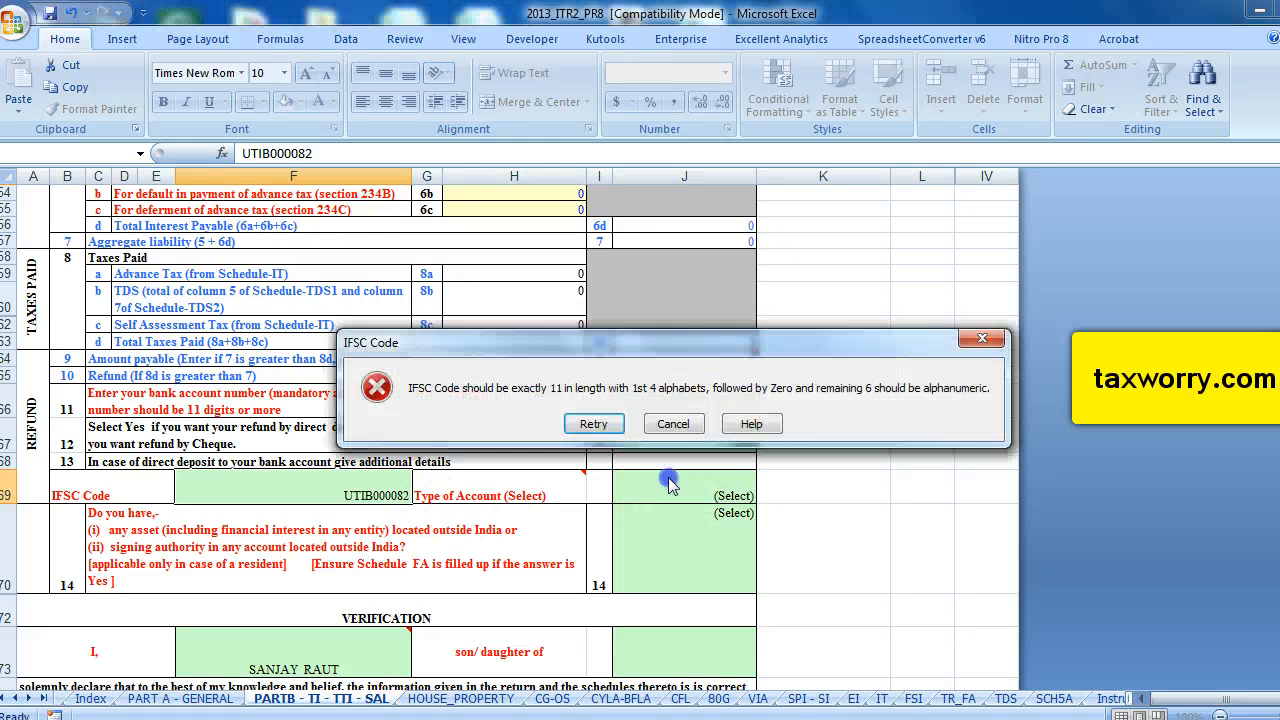
{"action": "left_click", "coordinate": [583, 420]}
{"action": "left_click", "coordinate": [411, 494]}
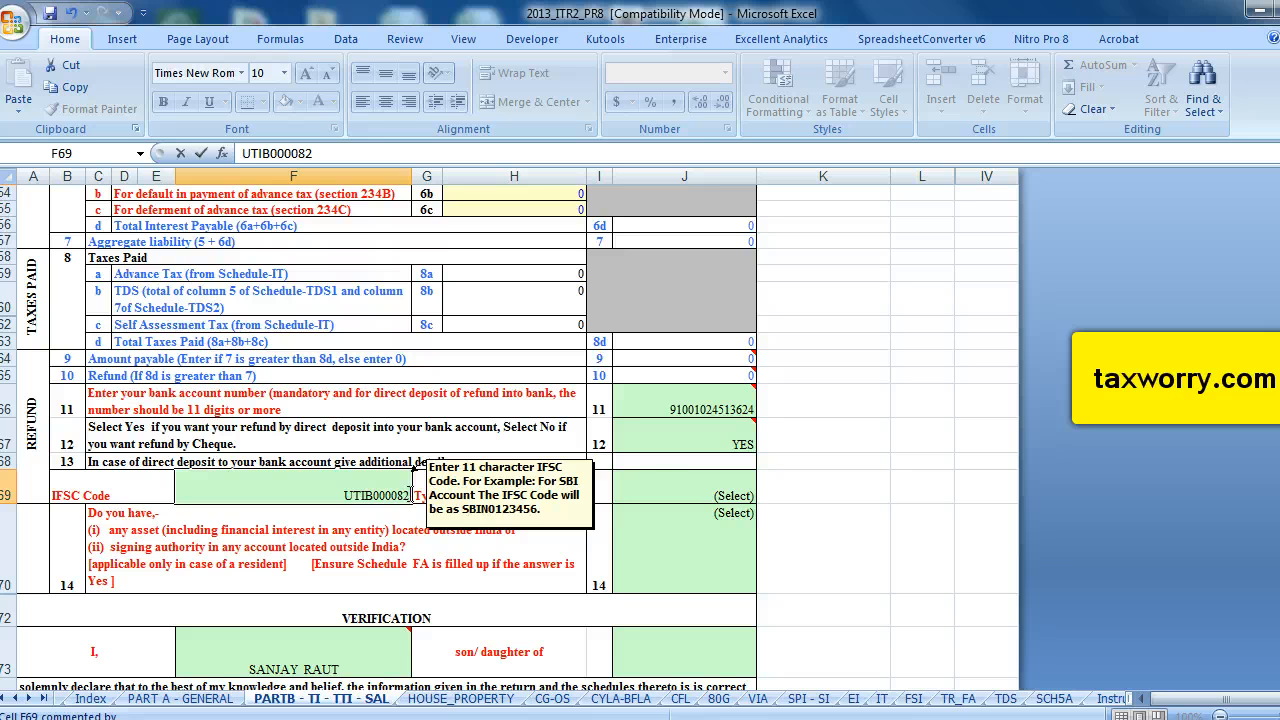
{"action": "type", "text": "C"}
Set the type of account to SAVINGS.
{"action": "left_click", "coordinate": [652, 494]}
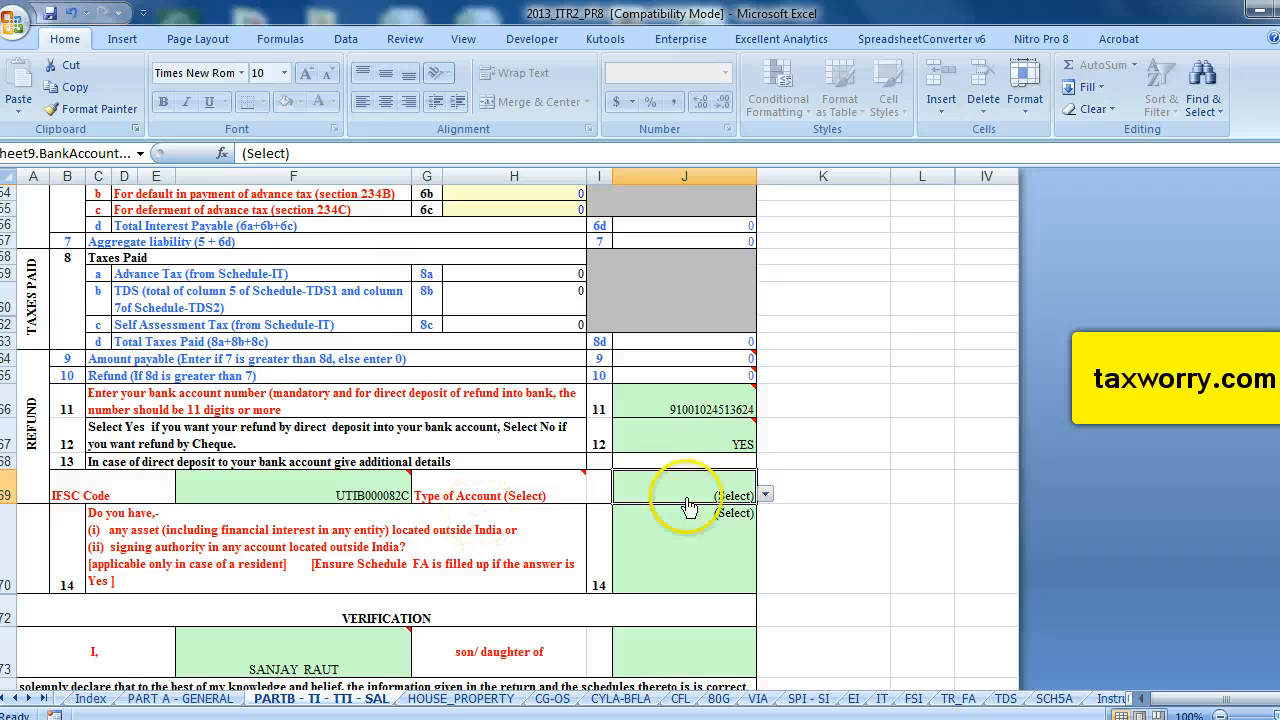
{"action": "left_click", "coordinate": [764, 494]}
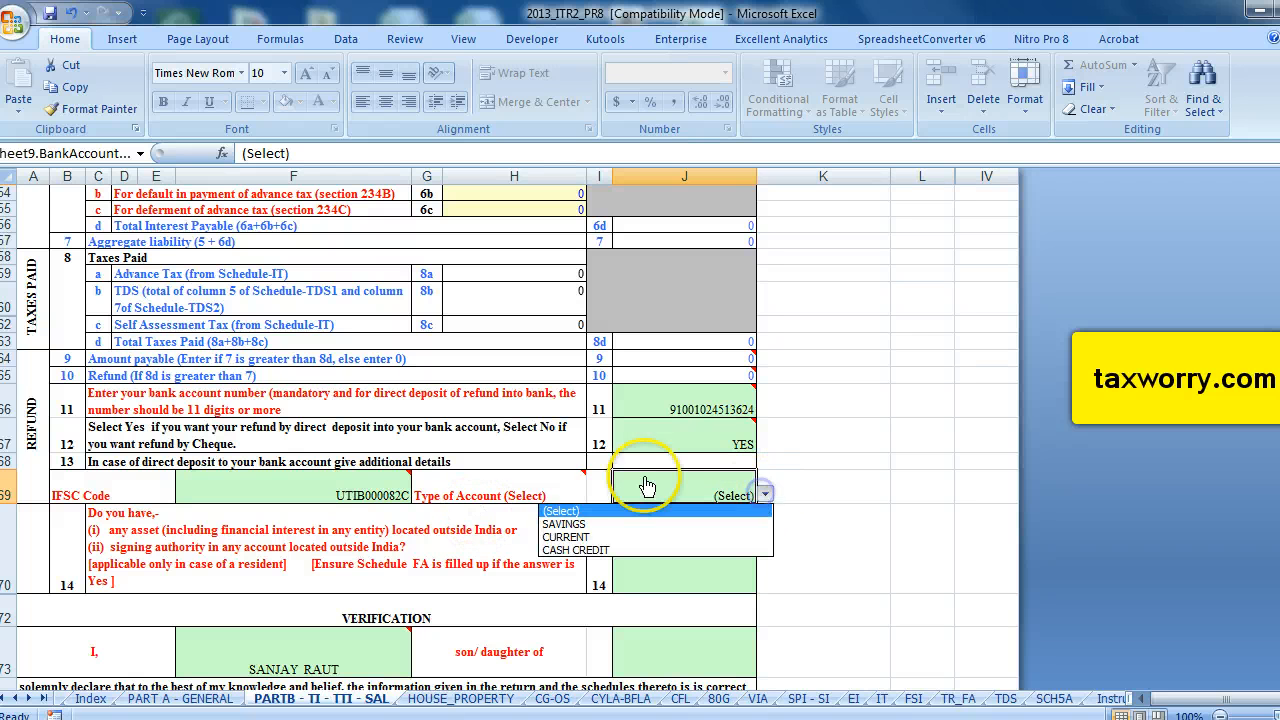
{"action": "left_click", "coordinate": [565, 524]}
Answer NO to the question about assets or signing authority located outside India.
{"action": "scroll", "coordinate": [464, 521], "scroll_direction": "down", "scroll_amount": 1}
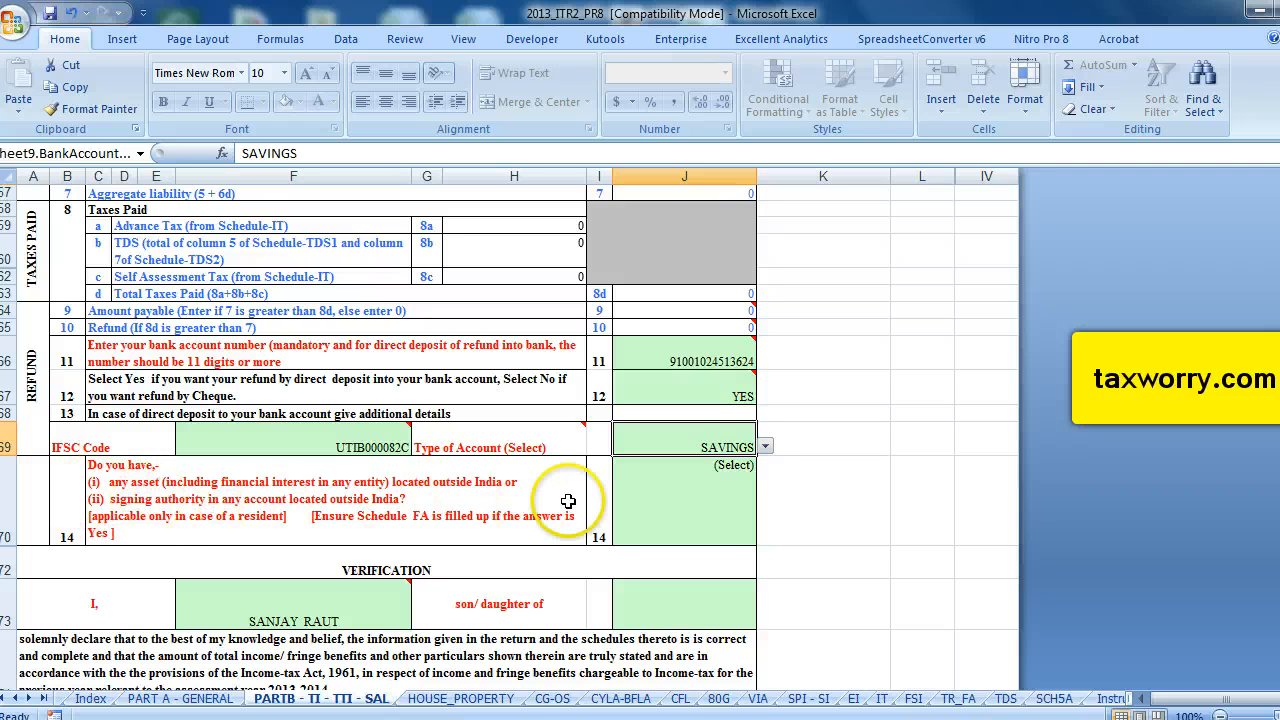
{"action": "left_click", "coordinate": [659, 495]}
{"action": "left_click", "coordinate": [764, 536]}
{"action": "left_click", "coordinate": [566, 580]}
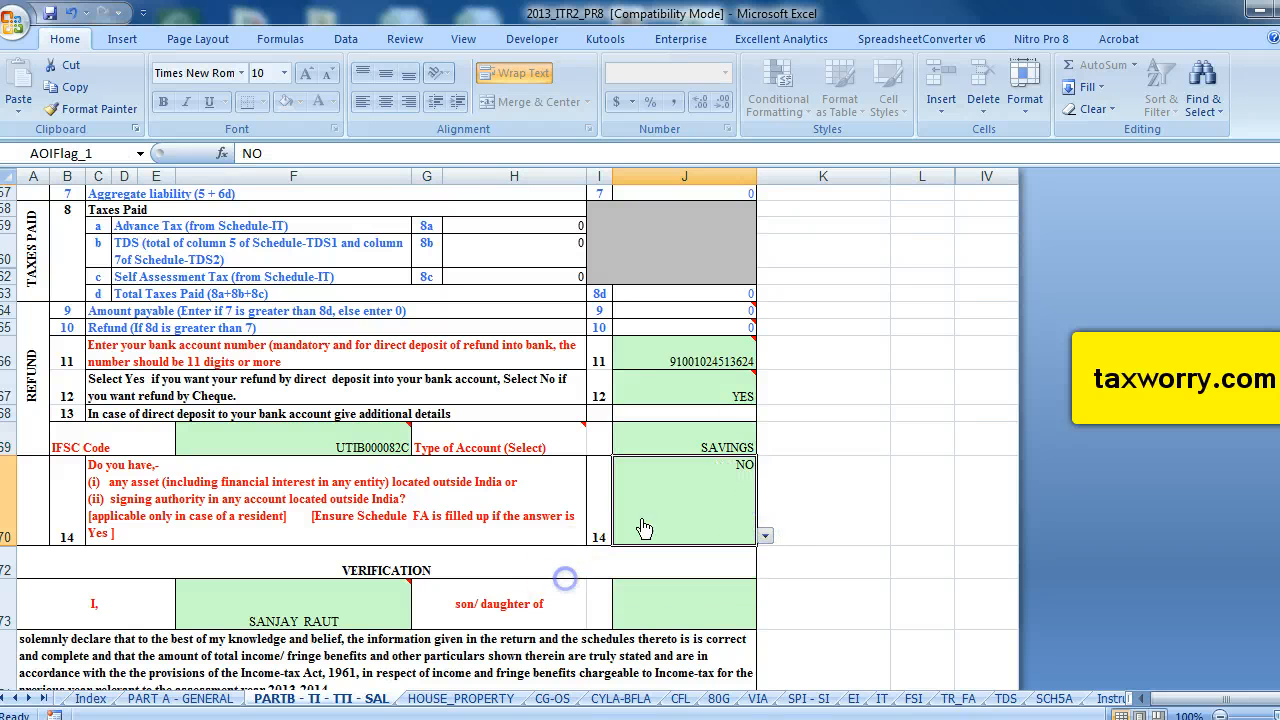
Validate the Part B - TI sheet and dismiss the validation message.
{"action": "scroll", "coordinate": [498, 487], "scroll_direction": "up", "scroll_amount": 1}
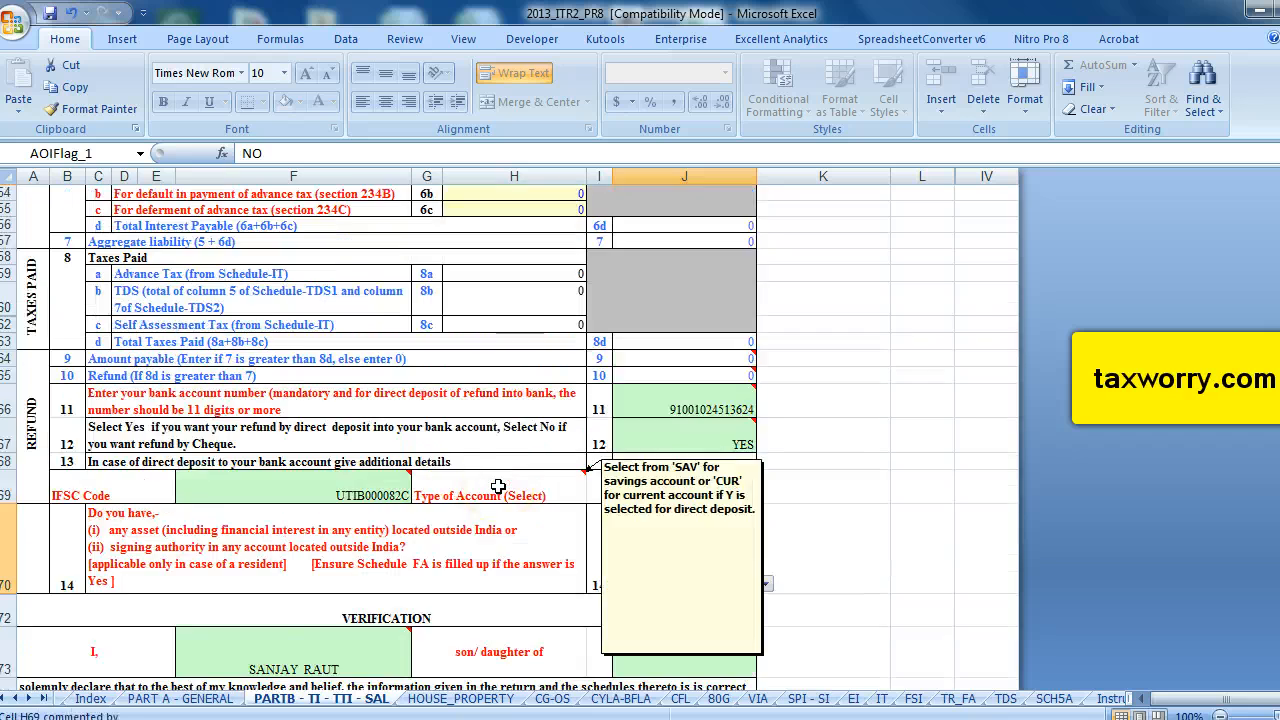
{"action": "scroll", "coordinate": [498, 487], "scroll_direction": "up", "scroll_amount": 14}
{"action": "scroll", "coordinate": [498, 487], "scroll_direction": "up", "scroll_amount": 4}
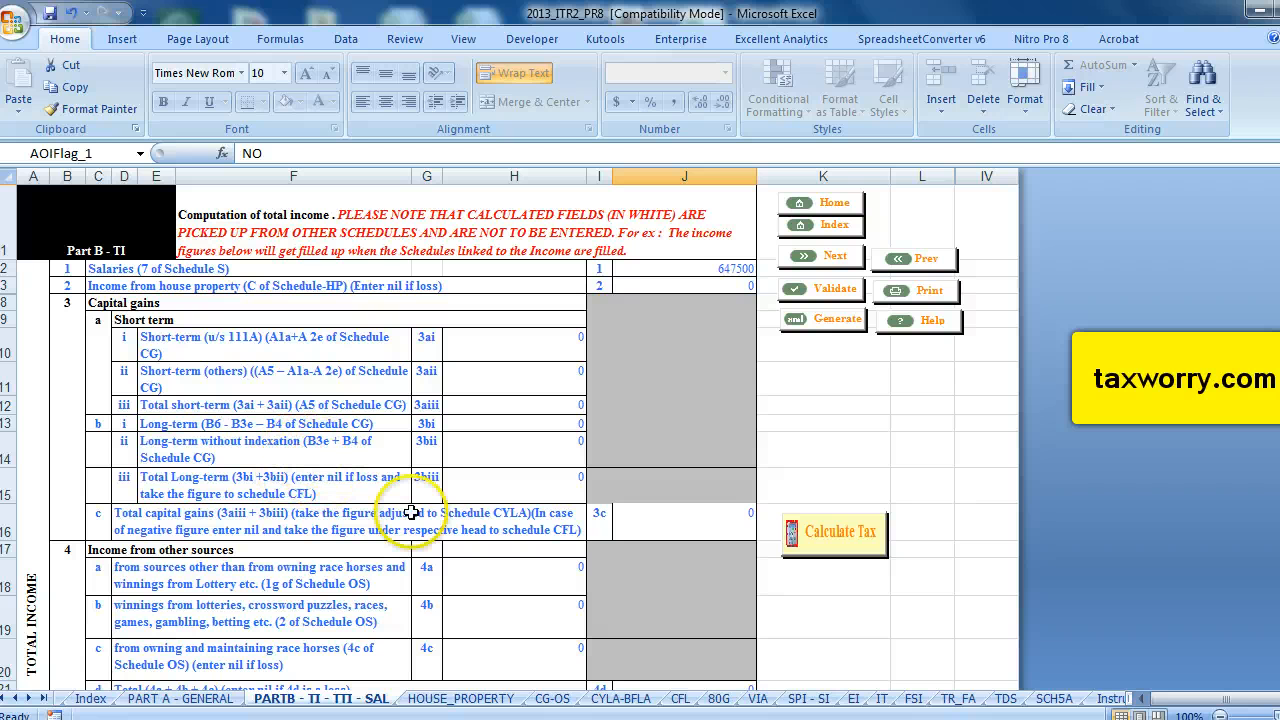
{"action": "scroll", "coordinate": [399, 487], "scroll_direction": "down", "scroll_amount": 5}
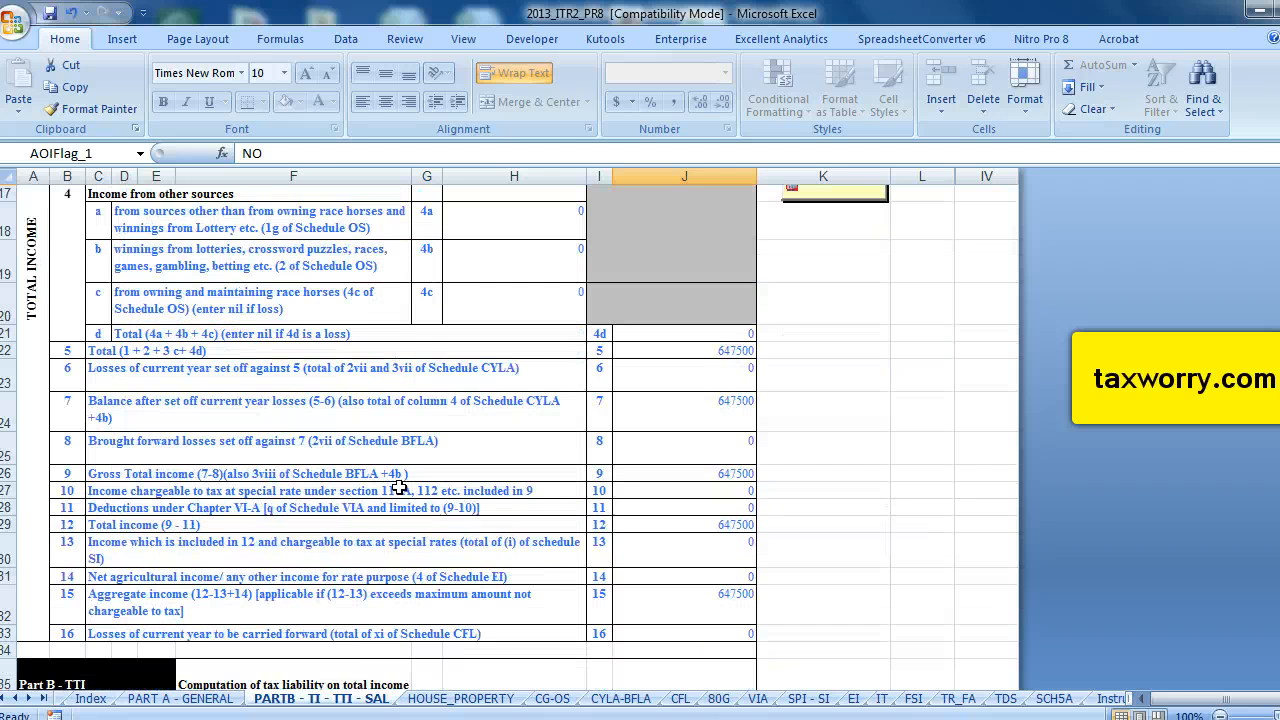
{"action": "scroll", "coordinate": [399, 487], "scroll_direction": "up", "scroll_amount": 5}
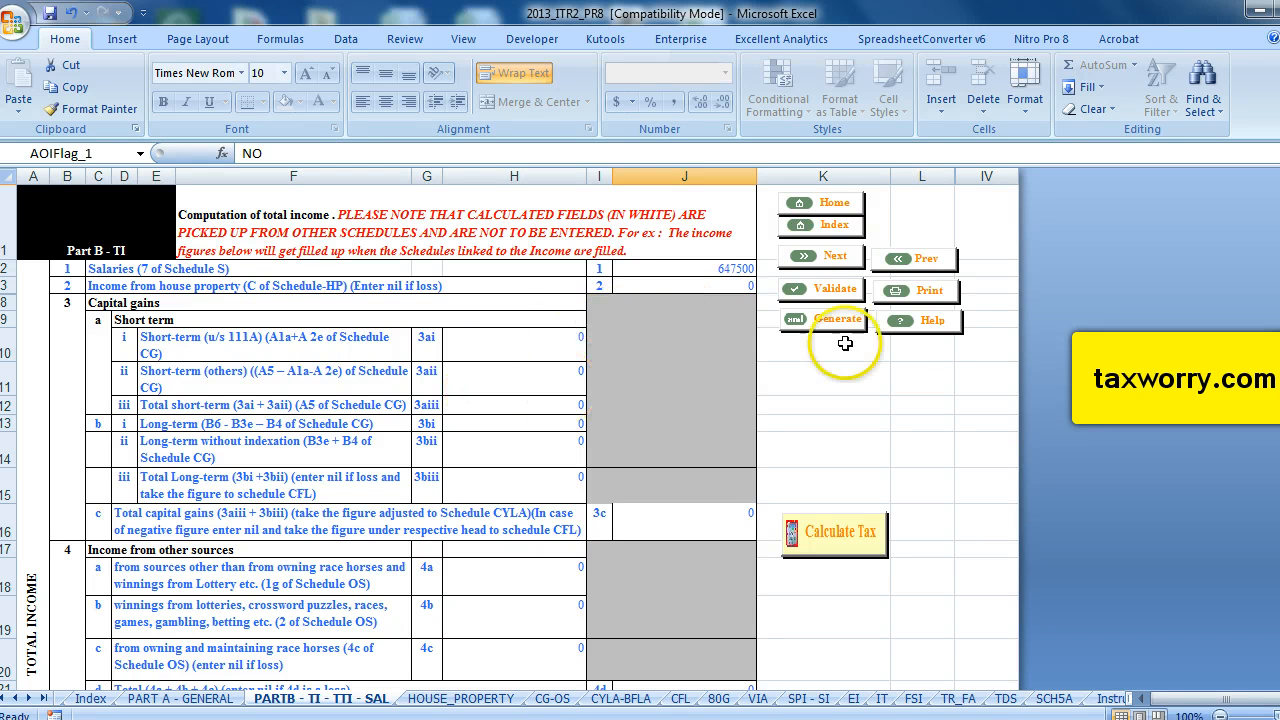
{"action": "left_click", "coordinate": [824, 289]}
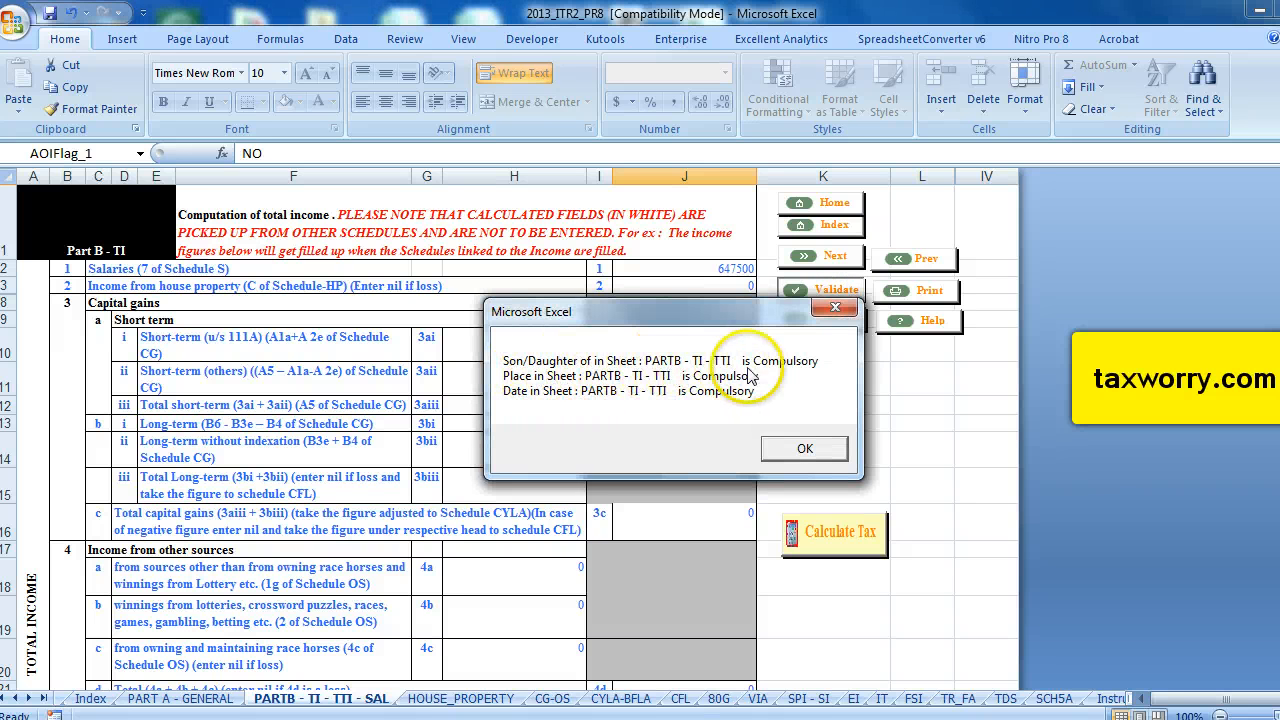
{"action": "left_click", "coordinate": [812, 455]}
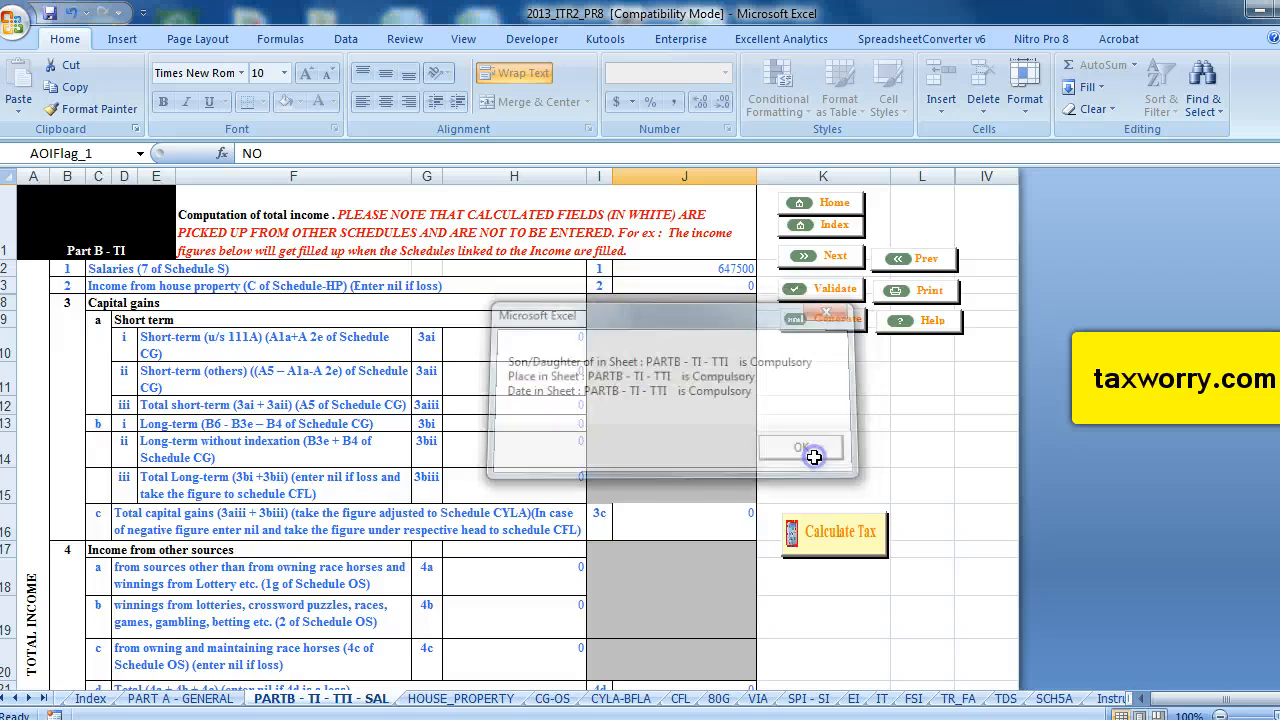
Enter the father's name in the son/daughter of field of the verification.
{"action": "scroll", "coordinate": [748, 503], "scroll_direction": "down", "scroll_amount": 17}
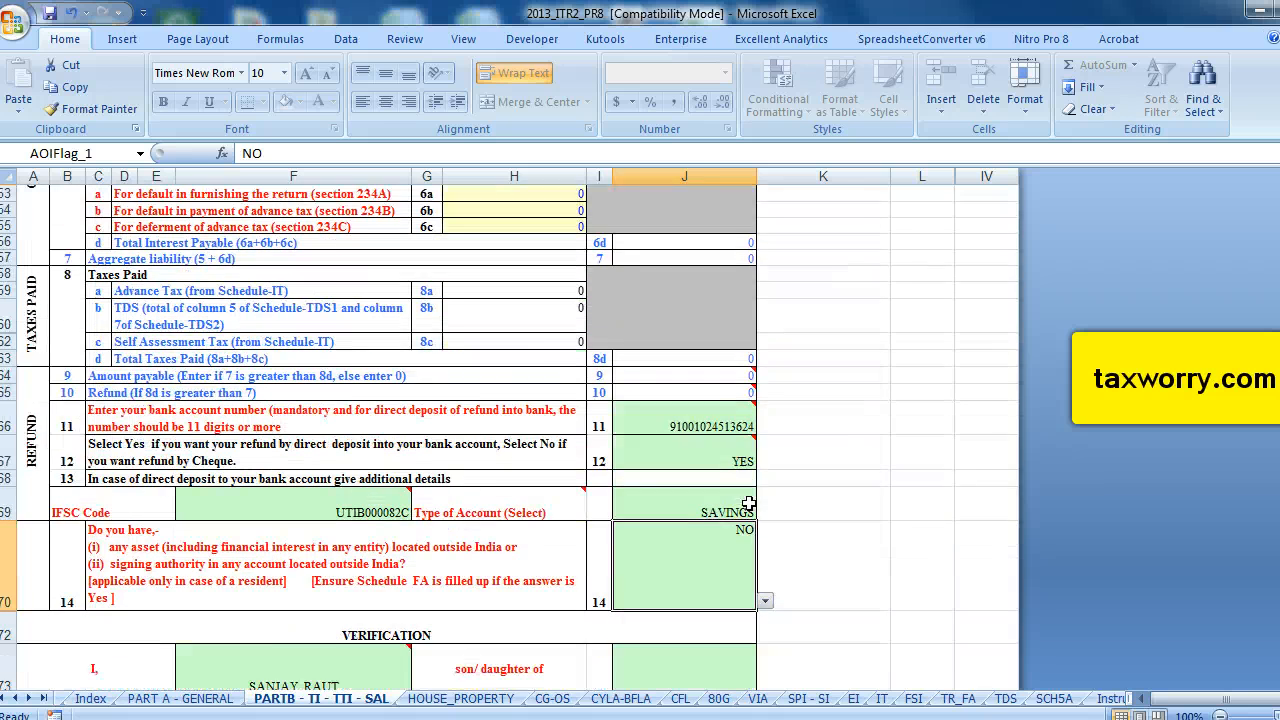
{"action": "scroll", "coordinate": [748, 503], "scroll_direction": "down", "scroll_amount": 5}
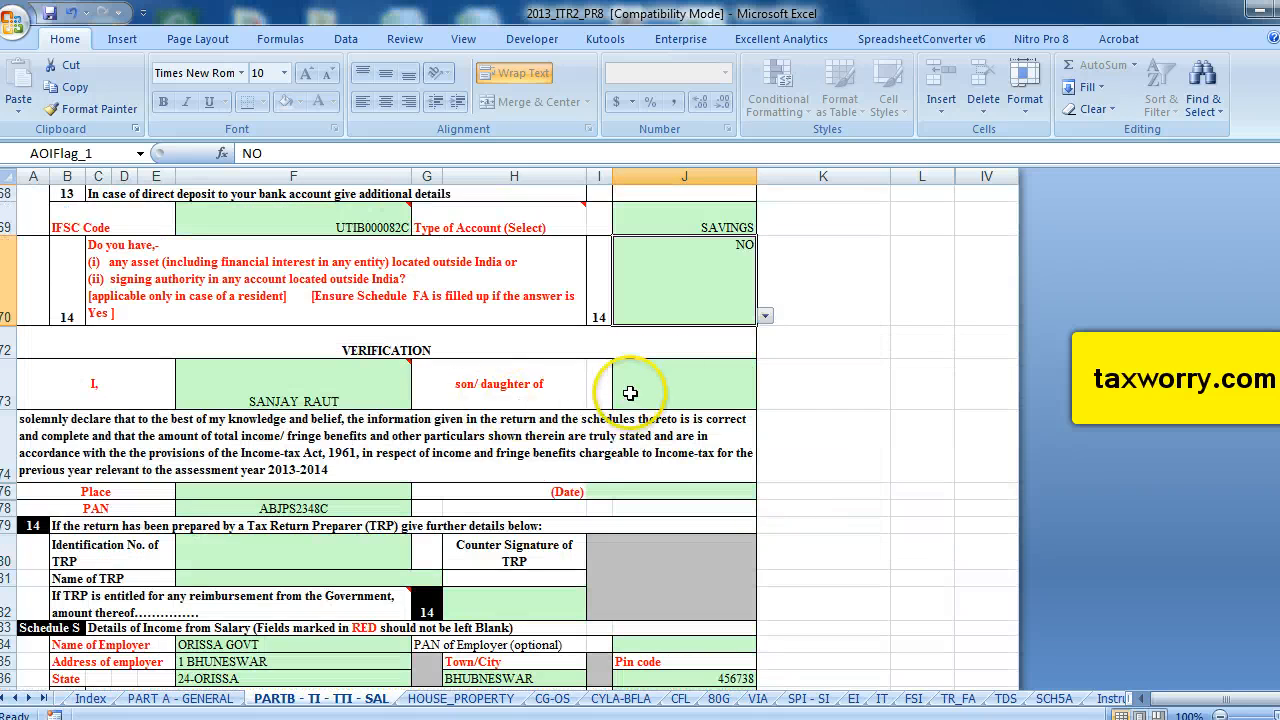
{"action": "left_click", "coordinate": [672, 380]}
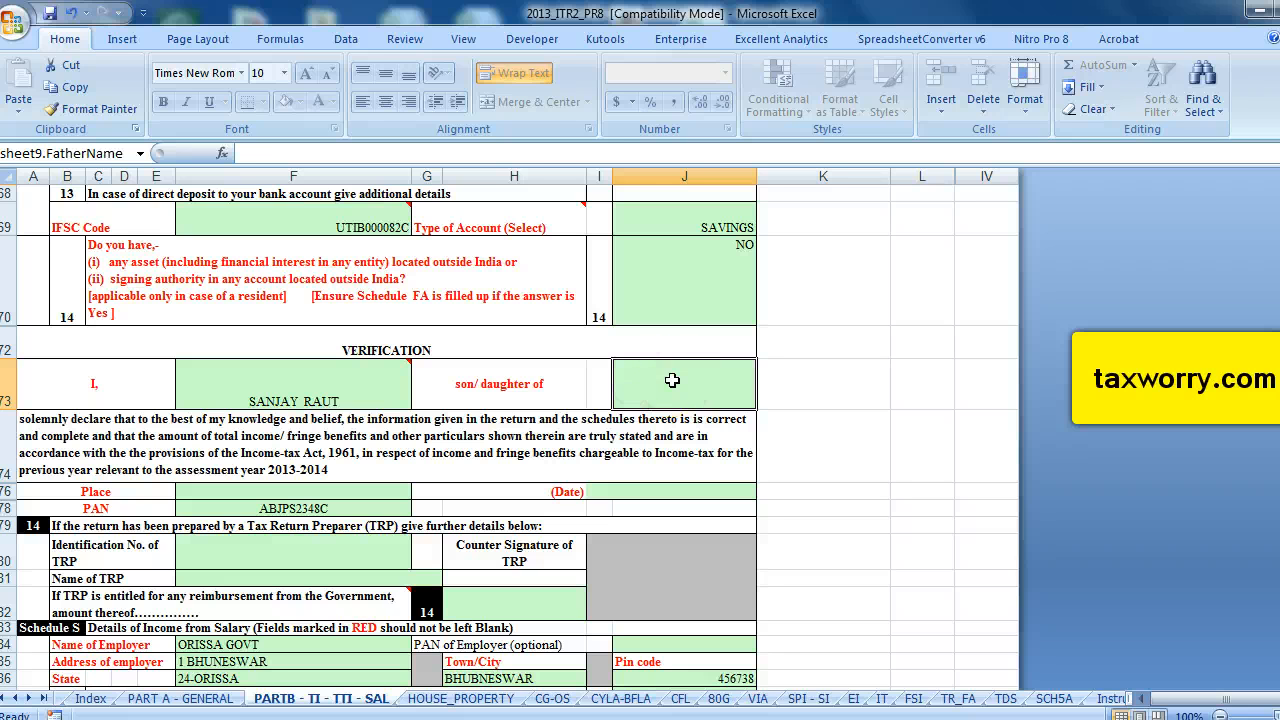
{"action": "type", "text": "Sri S.K.Raut"}
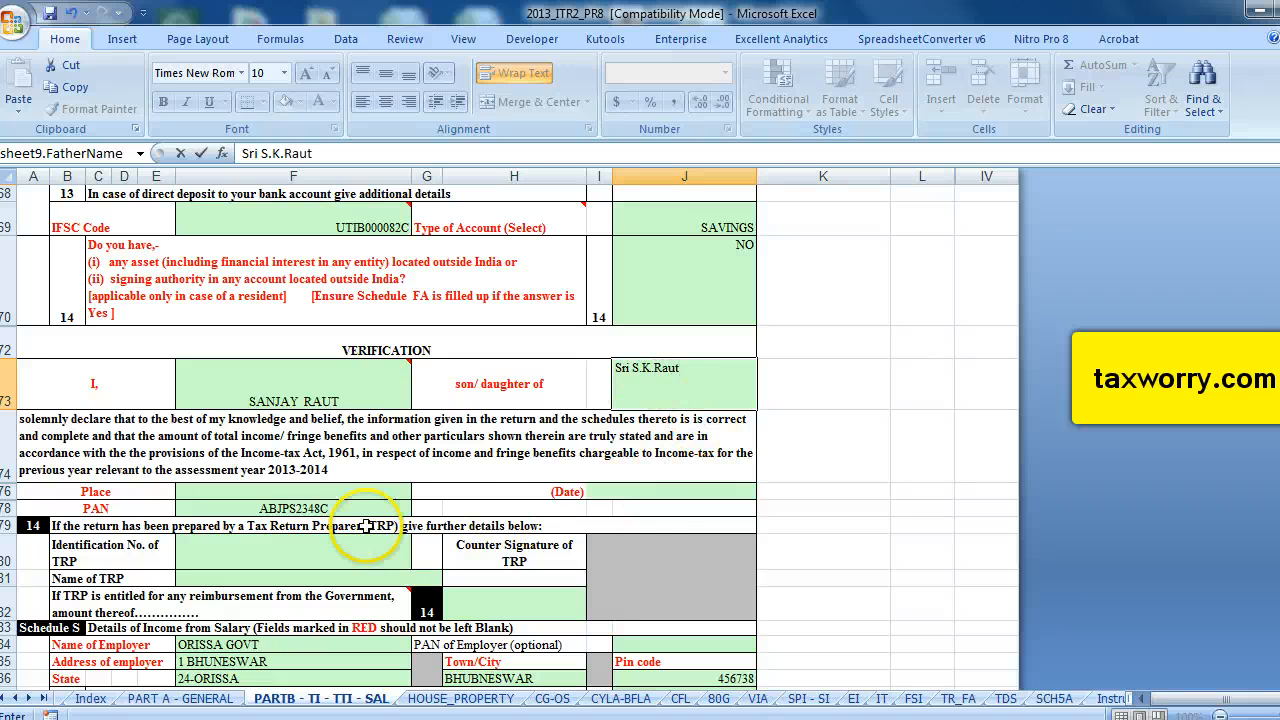
Fill in the verification place as Bhunneswar and the date as 27/07/2013.
{"action": "left_click", "coordinate": [290, 493]}
{"action": "type", "text": "B"}
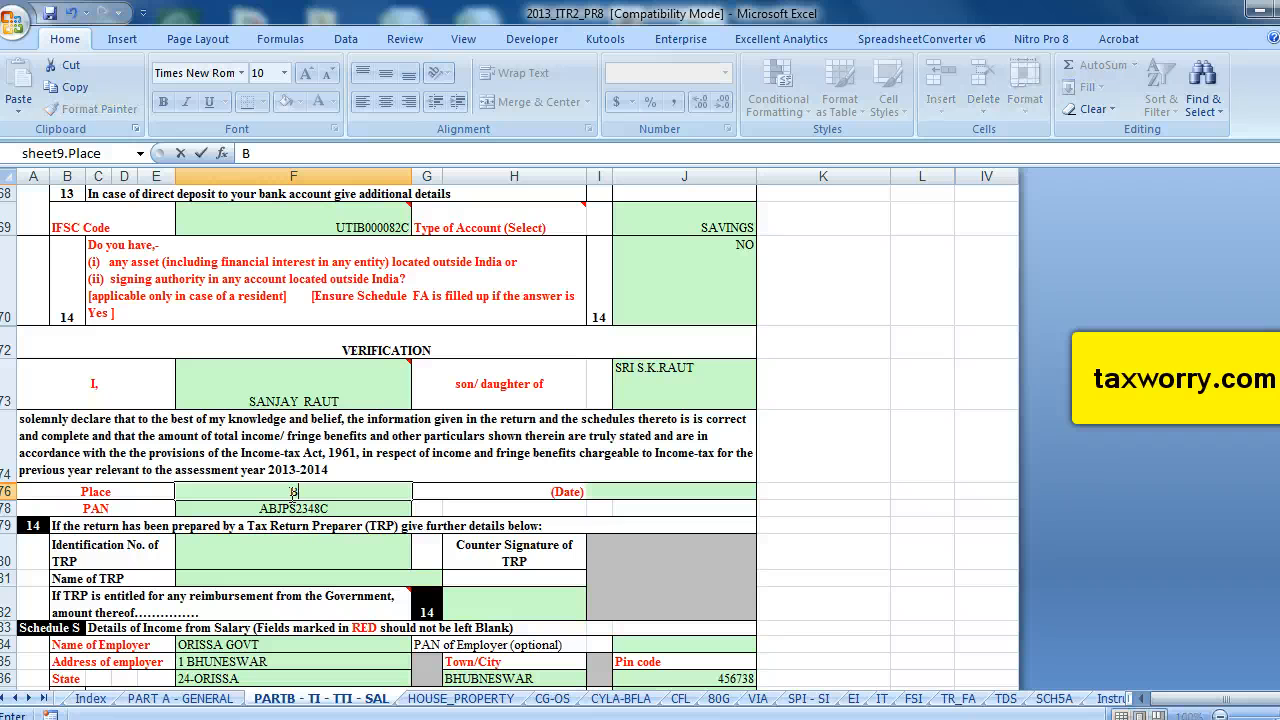
{"action": "type", "text": "hunneswar"}
{"action": "left_click", "coordinate": [707, 490]}
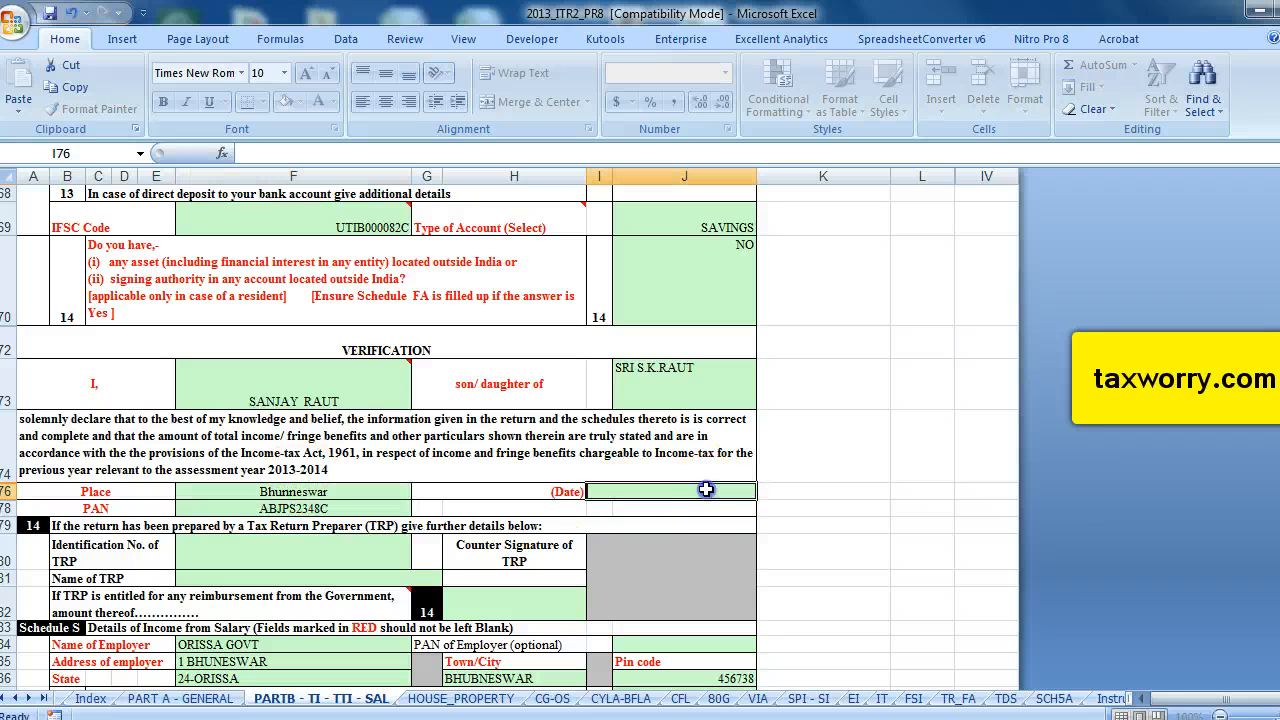
{"action": "type", "text": "27/07/2013"}
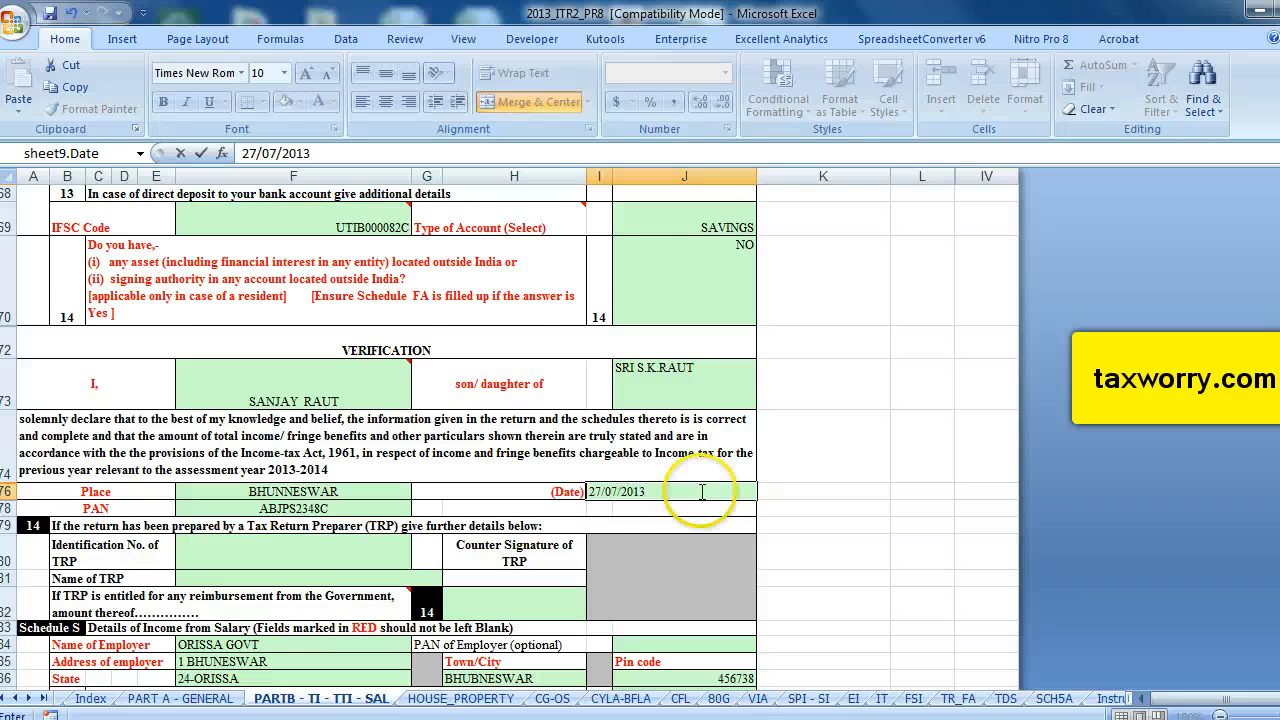
Validate the sheet again and close the validation message.
{"action": "scroll", "coordinate": [700, 490], "scroll_direction": "up", "scroll_amount": 20}
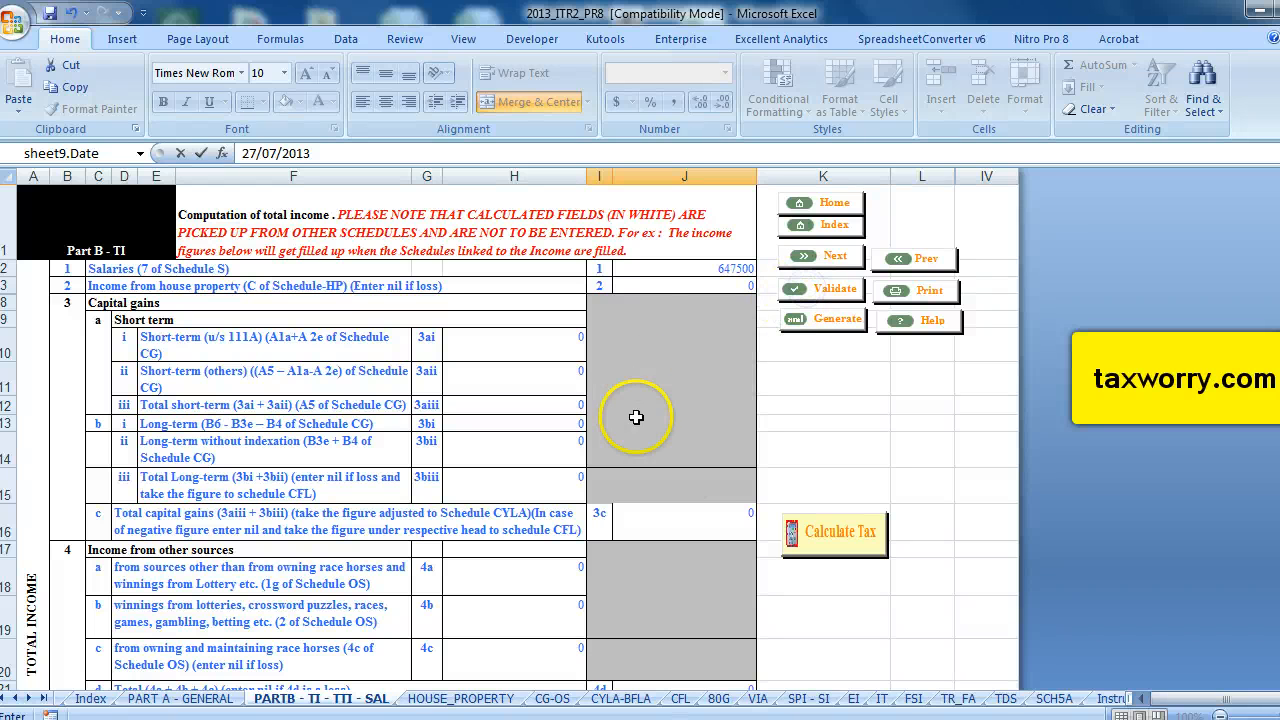
{"action": "left_click", "coordinate": [497, 442]}
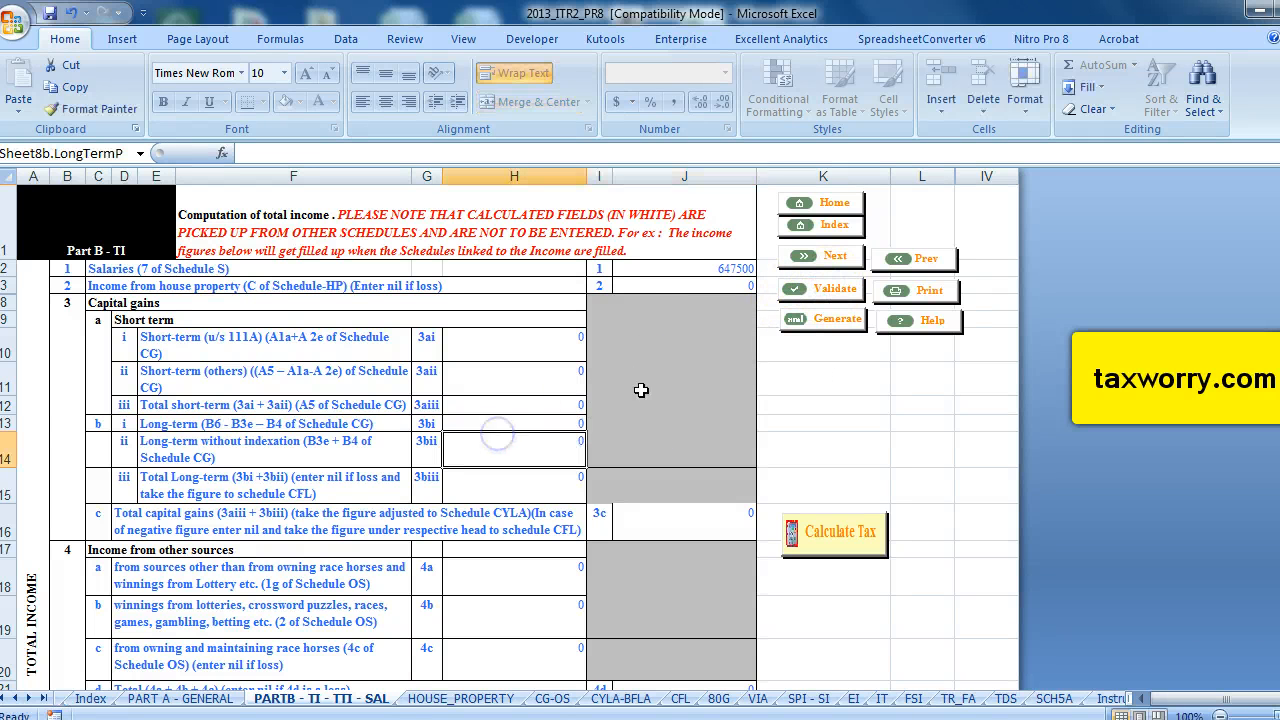
{"action": "left_click", "coordinate": [836, 298]}
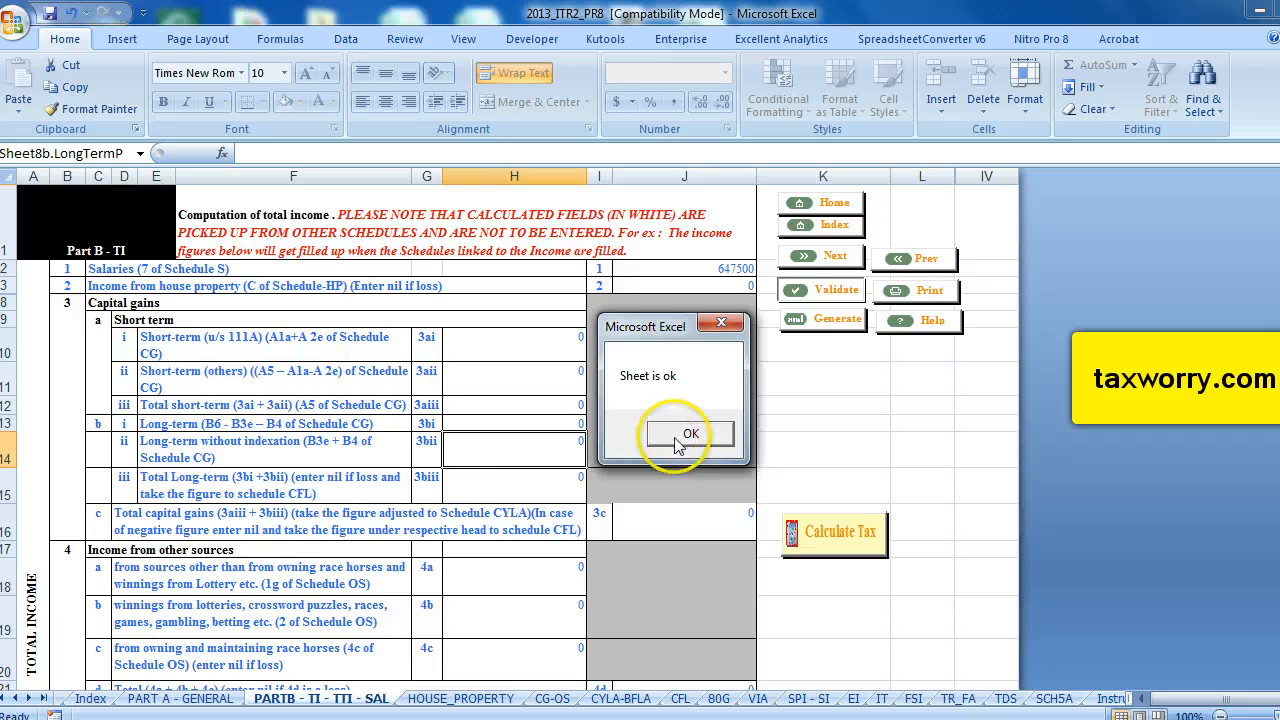
{"action": "left_click", "coordinate": [766, 431]}
Open the House Property schedule and enter the property's address.
{"action": "left_click", "coordinate": [468, 698]}
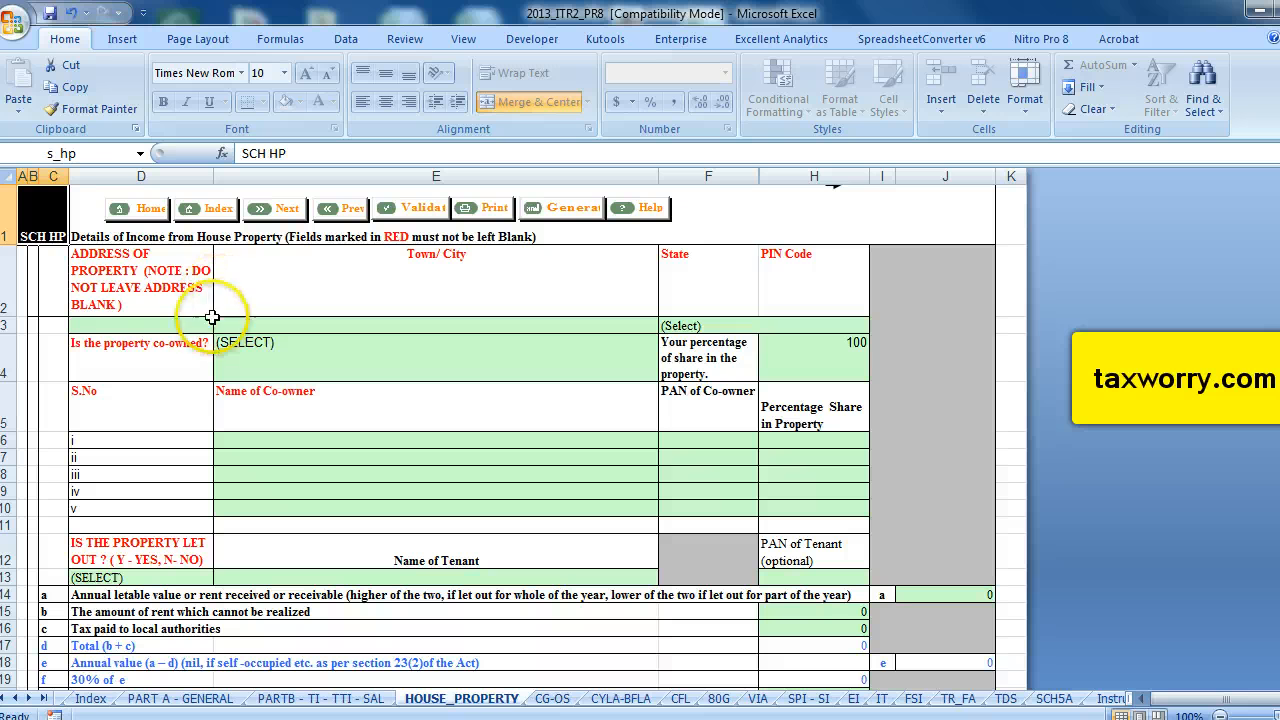
{"action": "left_click", "coordinate": [150, 326]}
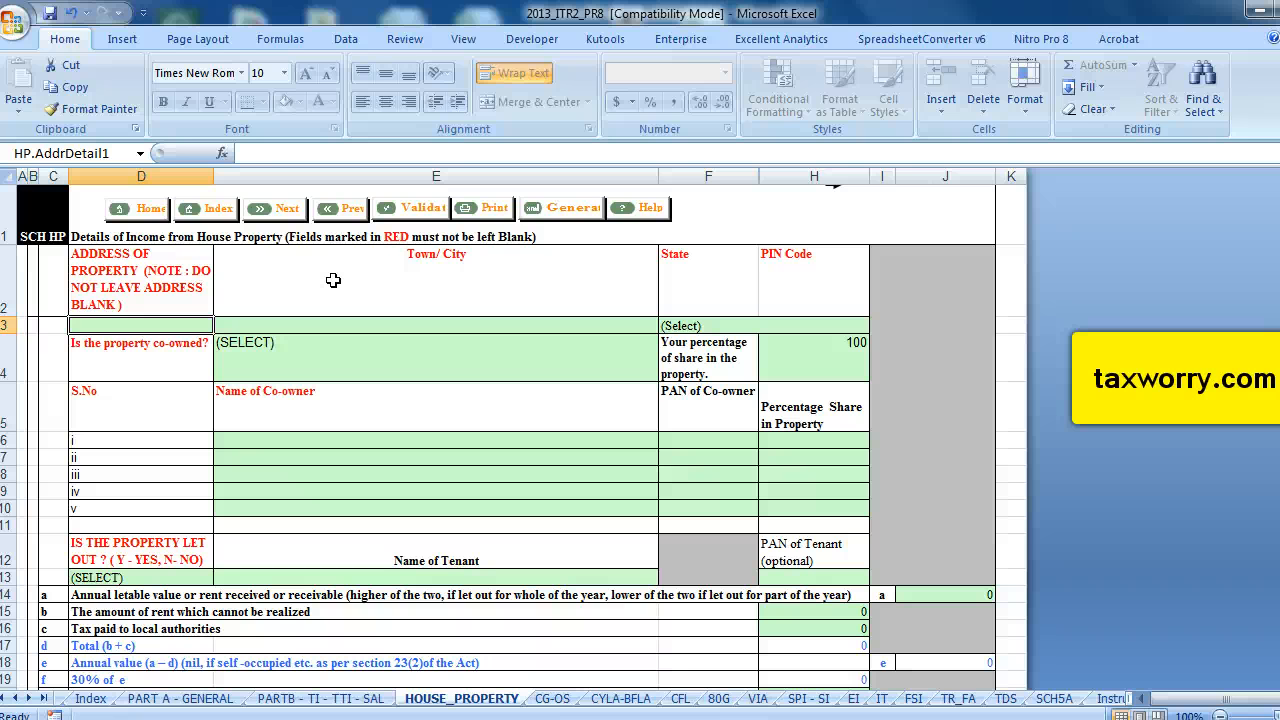
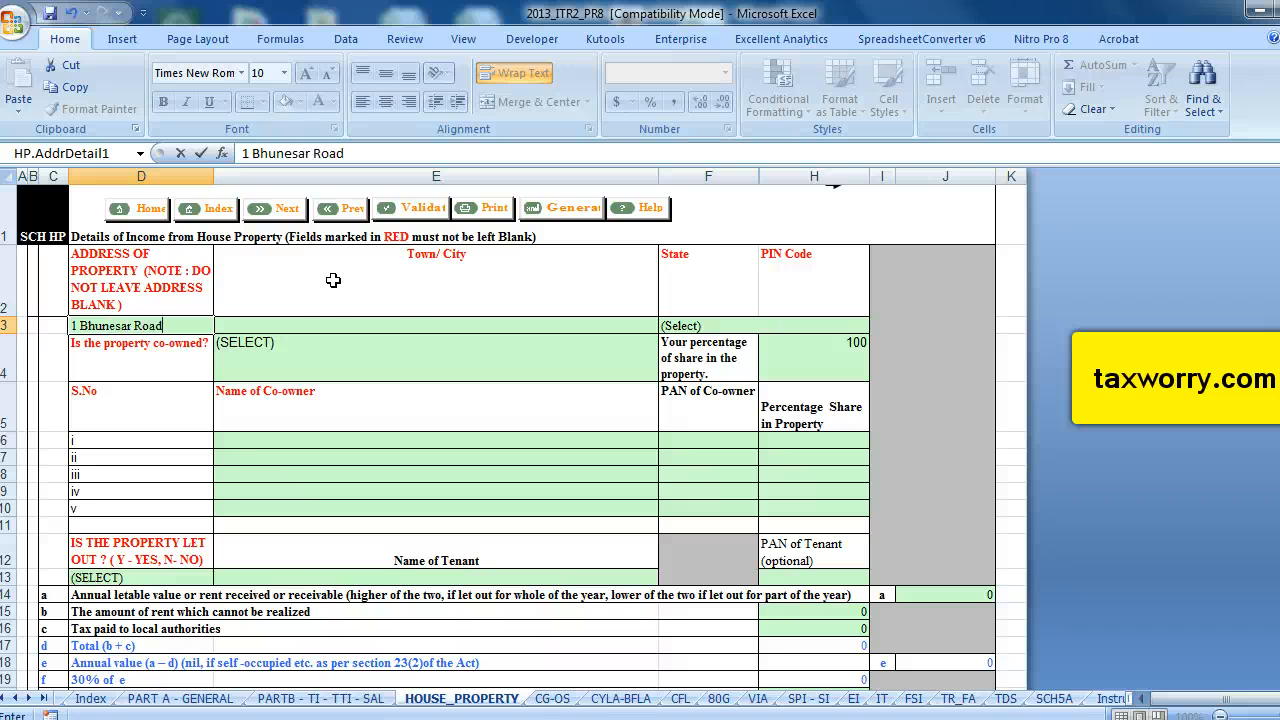
Enter Bhubneswar as the property's town/city.
{"action": "left_click", "coordinate": [400, 325]}
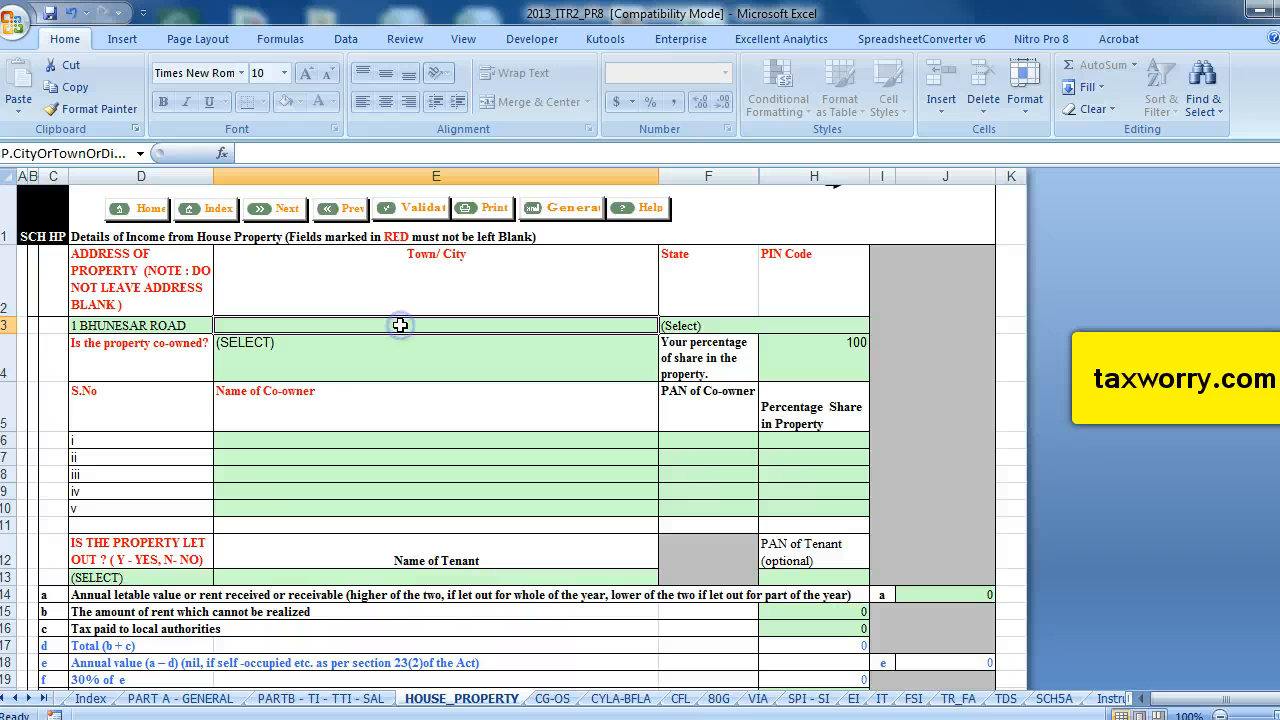
{"action": "type", "text": "Bhubnes"}
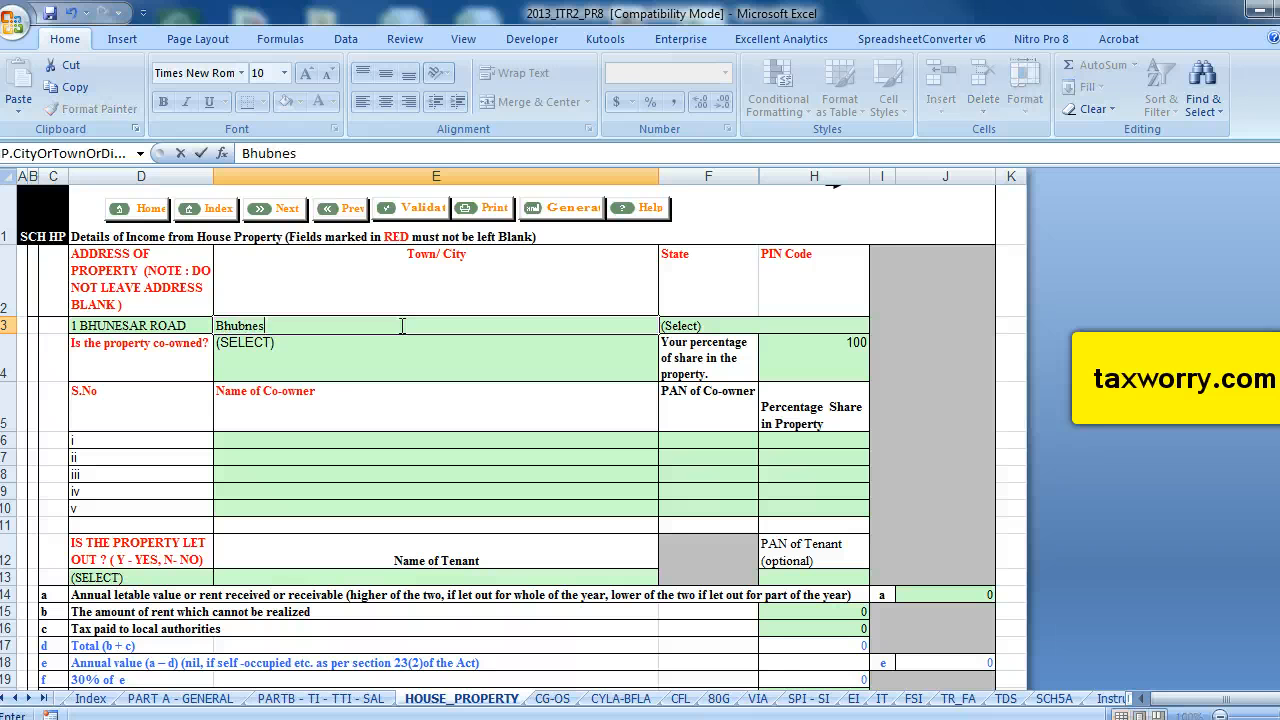
{"action": "type", "text": "war"}
Select 24-ORISSA as the property's state and enter the property's PIN code.
{"action": "left_click", "coordinate": [690, 326]}
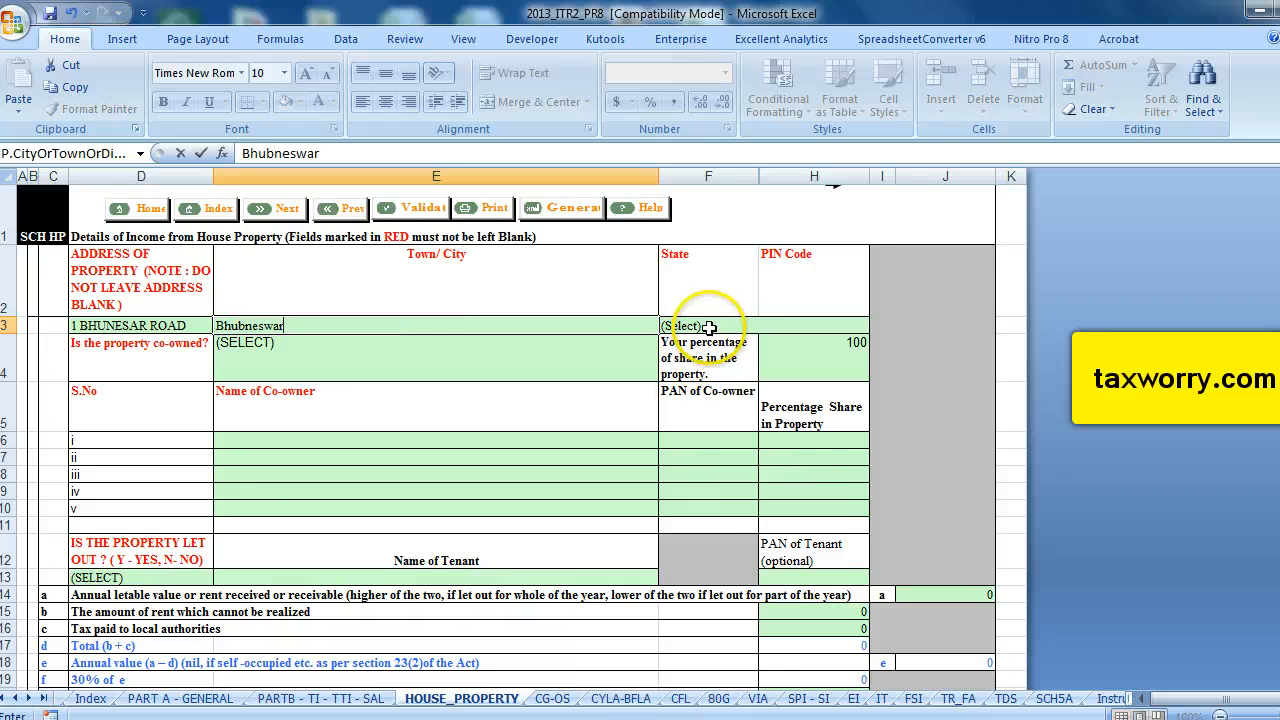
{"action": "left_click", "coordinate": [764, 326]}
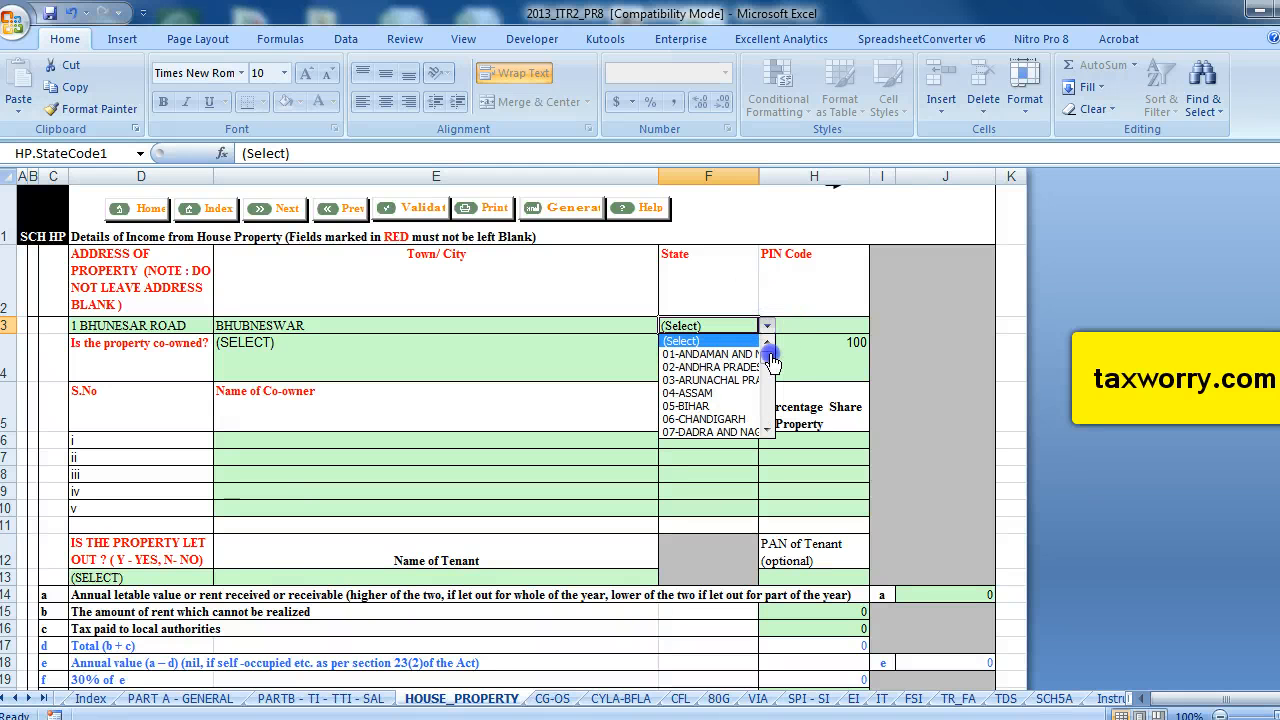
{"action": "left_click_drag", "start_coordinate": [766, 348], "coordinate": [780, 400]}
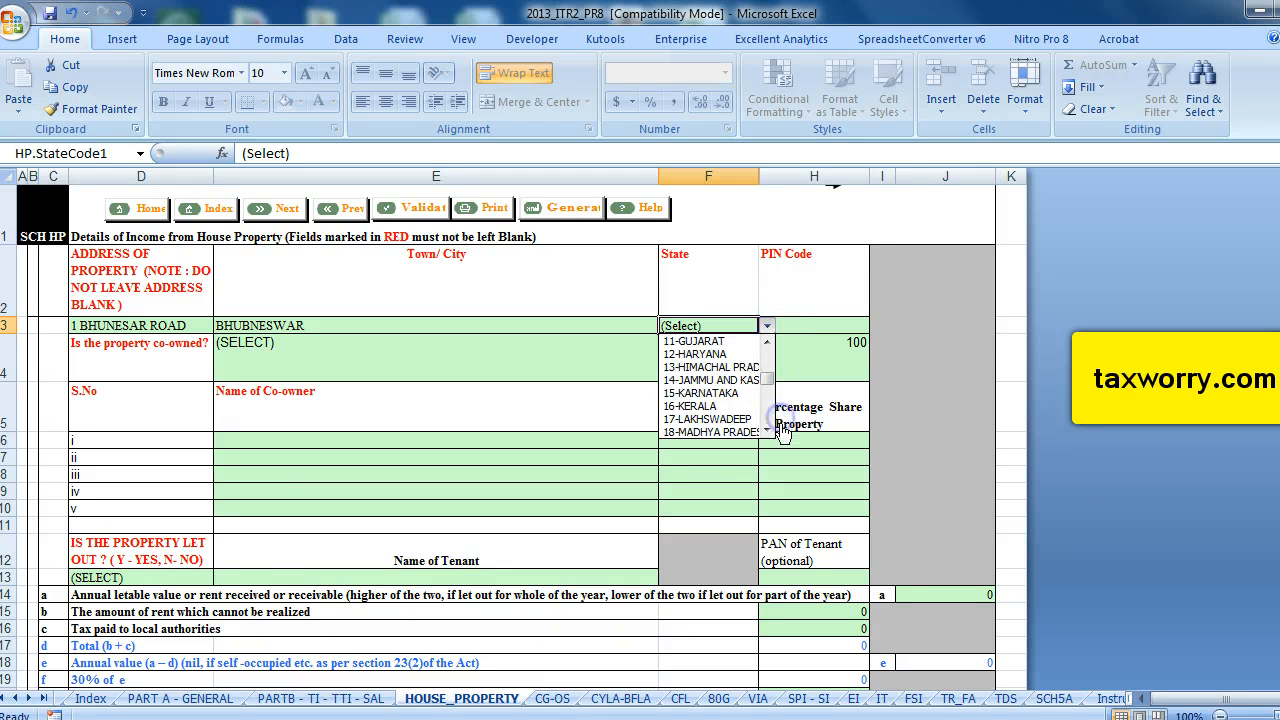
{"action": "left_click", "coordinate": [766, 431]}
{"action": "left_click", "coordinate": [766, 431]}
{"action": "left_click", "coordinate": [766, 431]}
{"action": "left_click", "coordinate": [766, 431]}
{"action": "left_click", "coordinate": [766, 431]}
{"action": "left_click", "coordinate": [766, 431]}
{"action": "left_click", "coordinate": [766, 431]}
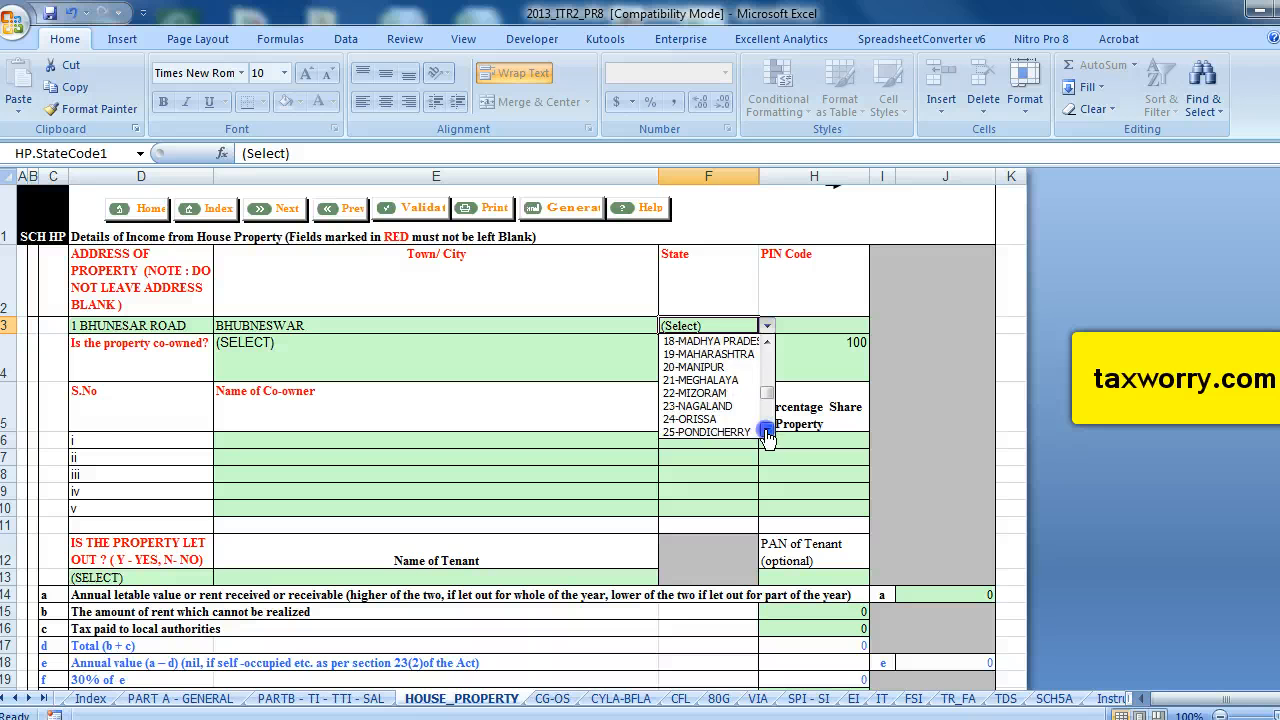
{"action": "left_click", "coordinate": [766, 431]}
{"action": "left_click", "coordinate": [766, 431]}
{"action": "left_click", "coordinate": [708, 393]}
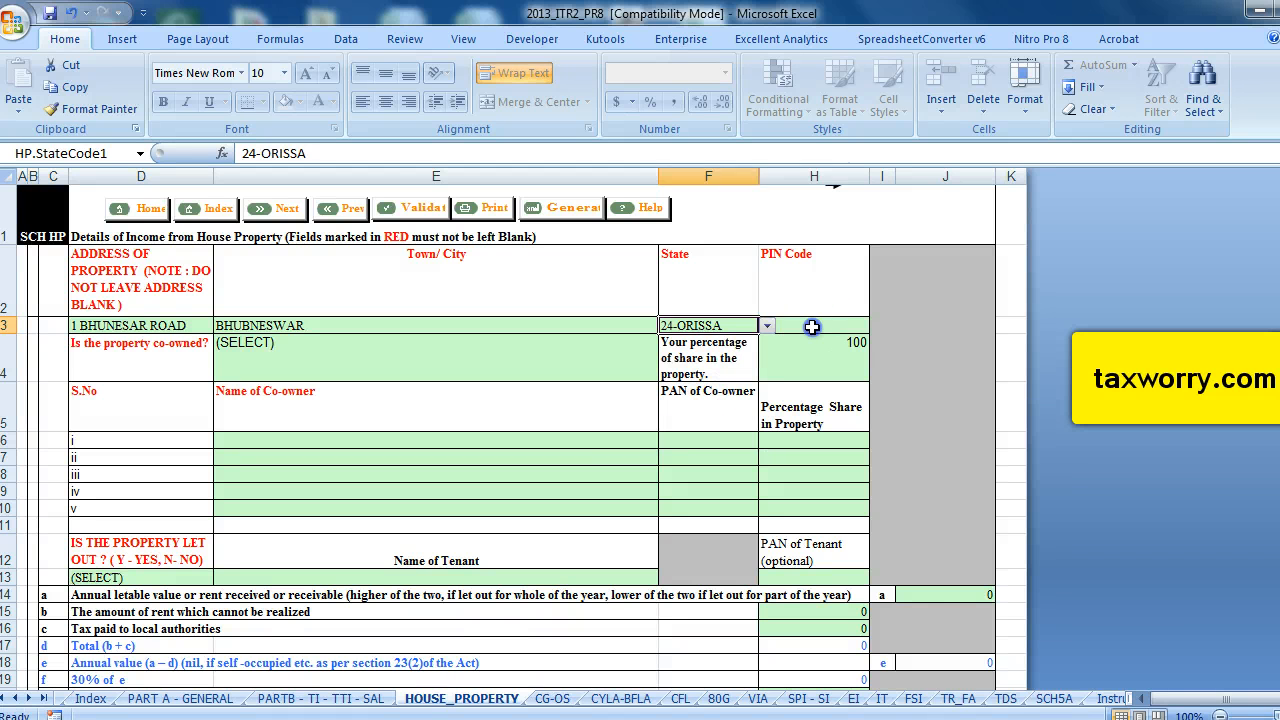
{"action": "left_click", "coordinate": [812, 327]}
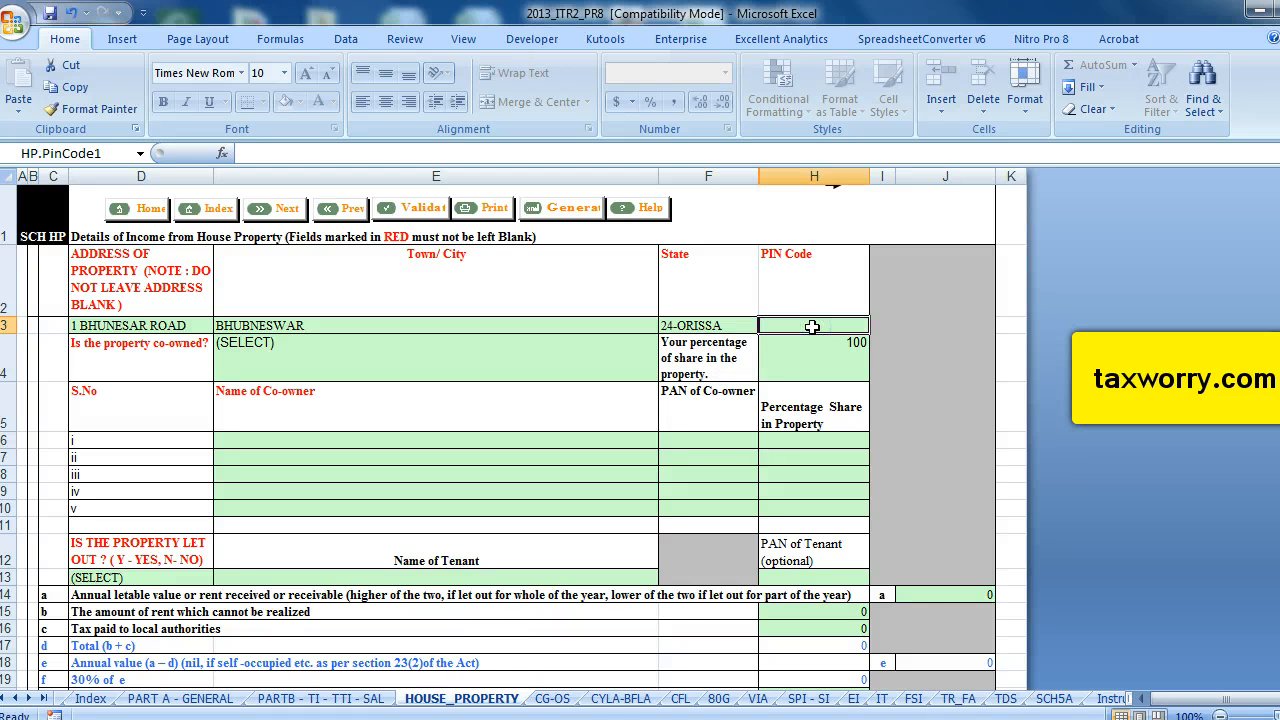
{"action": "type", "text": "657389"}
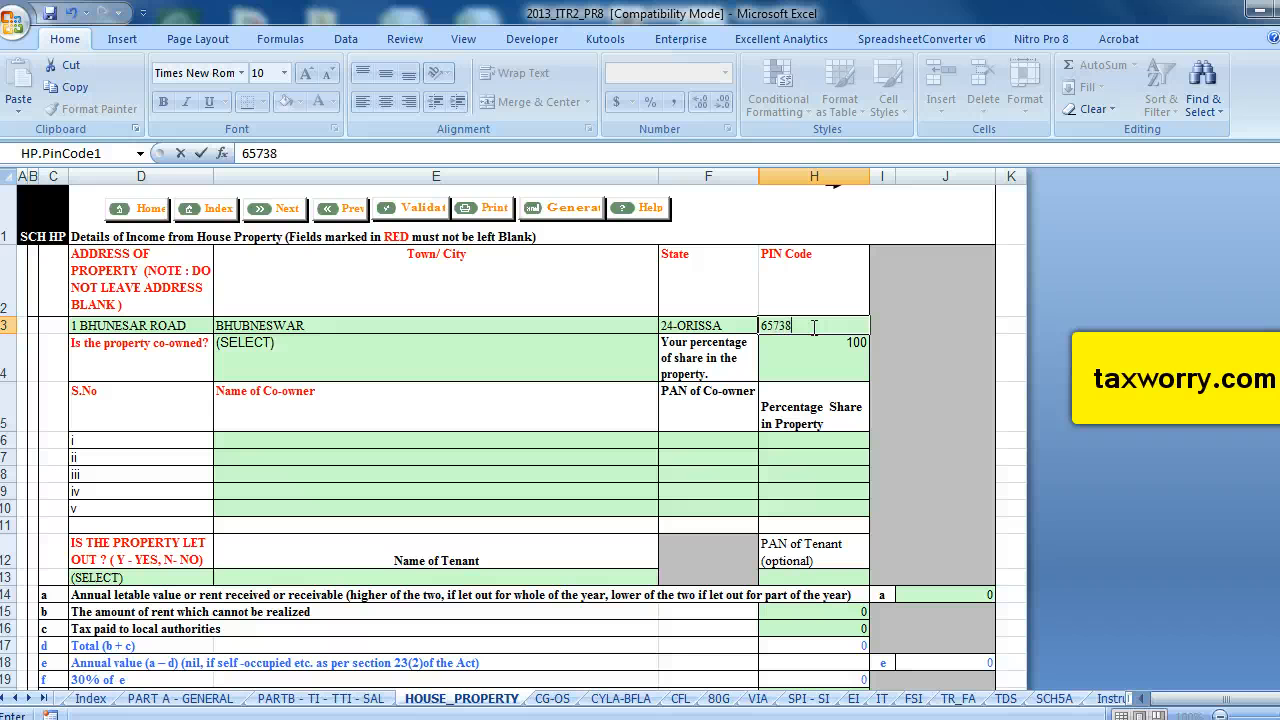
Mark the property as co-owned (Yes) and set your percentage share to 50.
{"action": "left_click", "coordinate": [289, 368]}
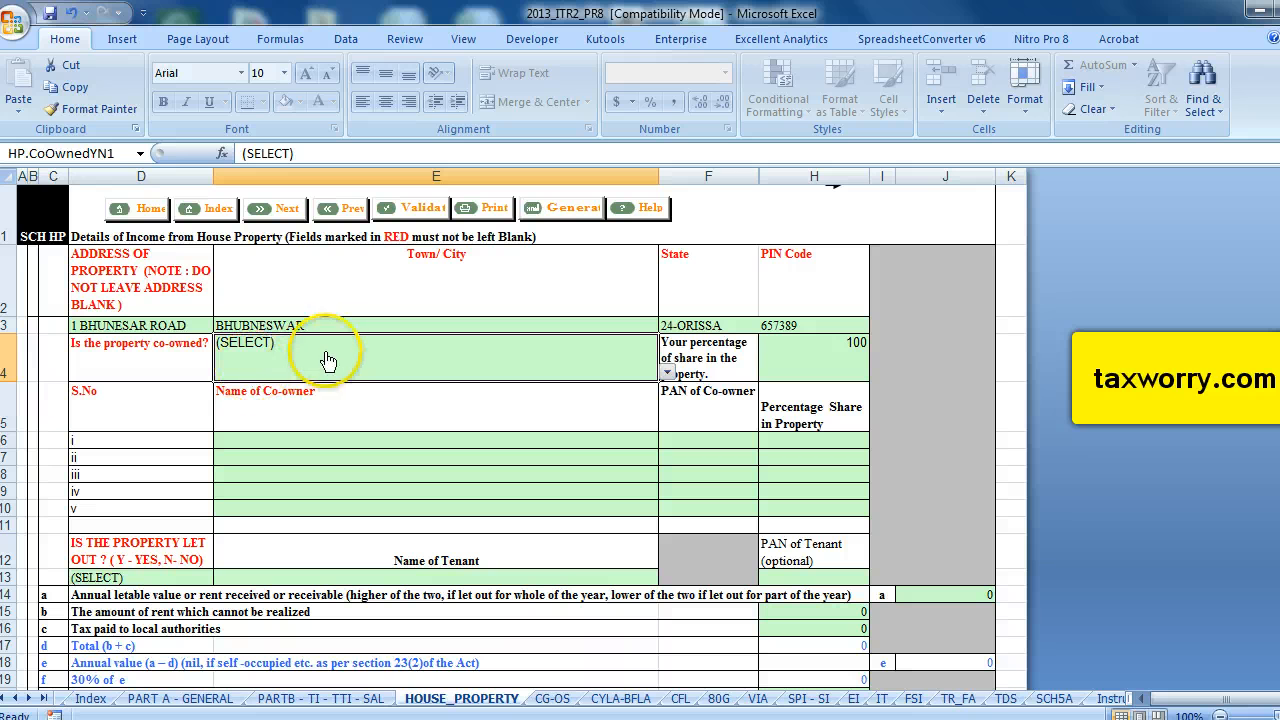
{"action": "left_click", "coordinate": [667, 378]}
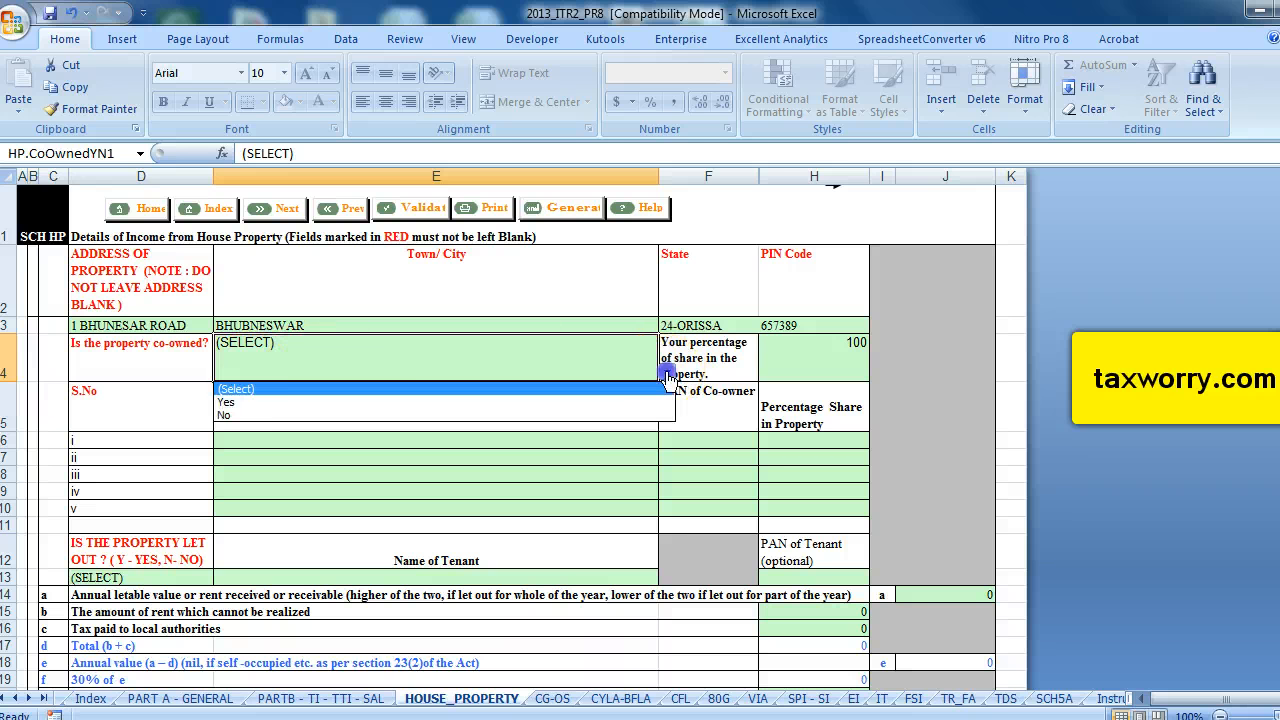
{"action": "left_click", "coordinate": [295, 401]}
{"action": "left_click", "coordinate": [835, 353]}
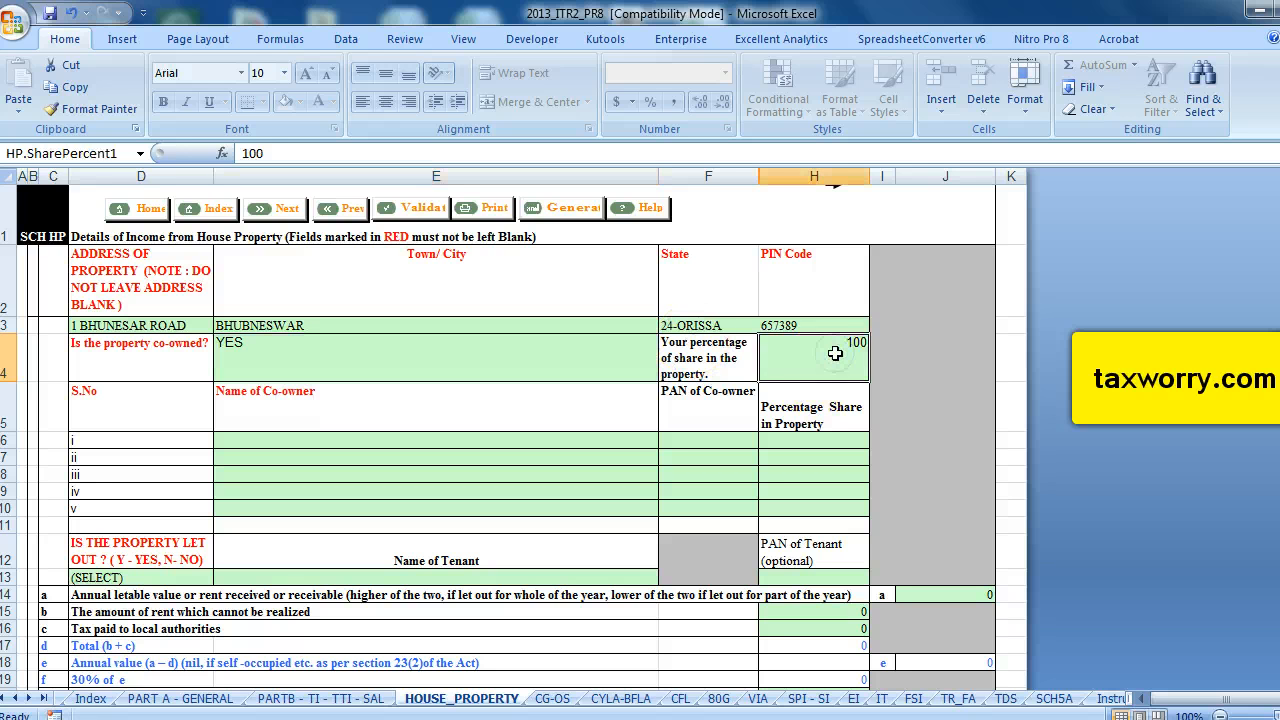
{"action": "type", "text": "50"}
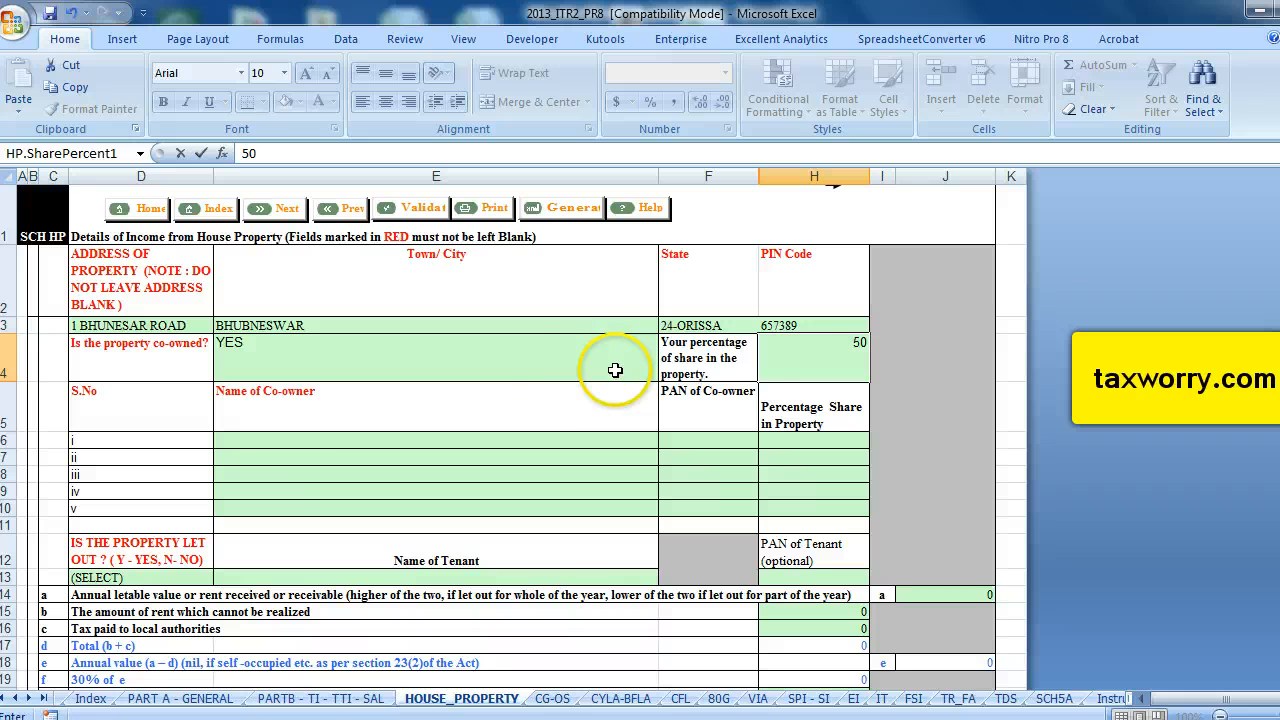
Enter the first co-owner's name and set the co-owner's percentage share to 50.
{"action": "left_click", "coordinate": [335, 411]}
{"action": "left_click", "coordinate": [330, 440]}
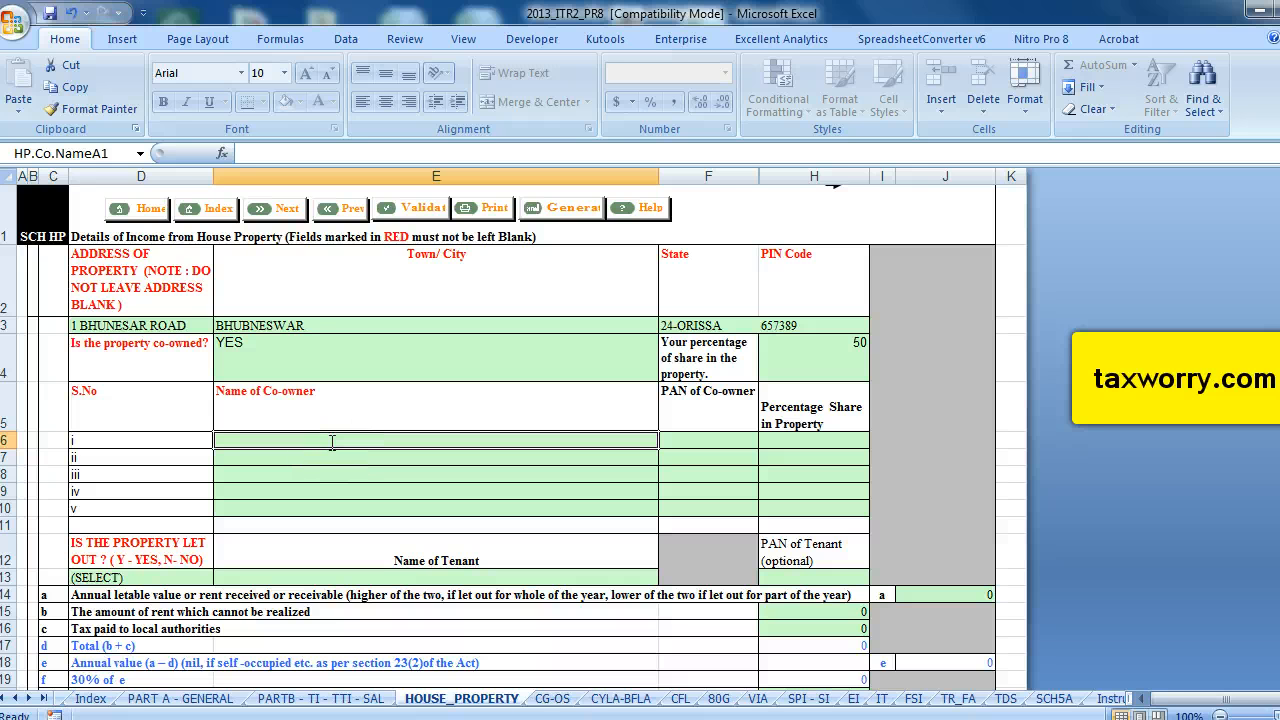
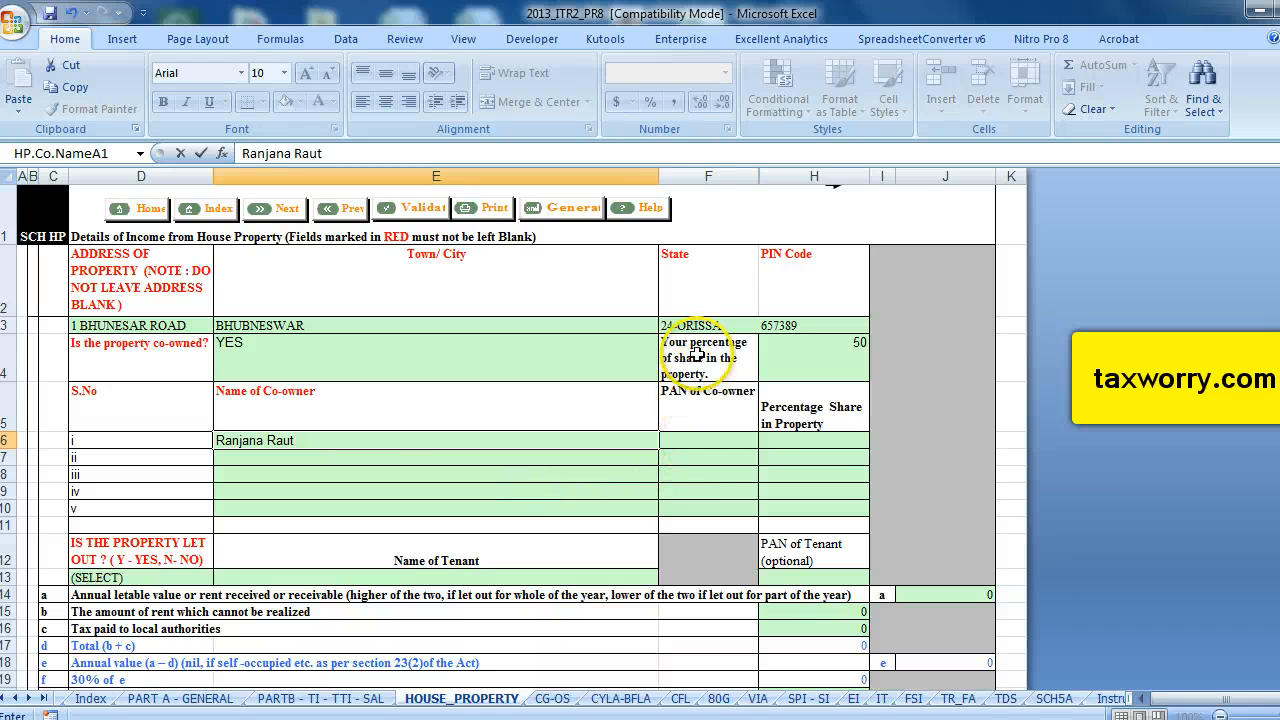
{"action": "left_click", "coordinate": [718, 440]}
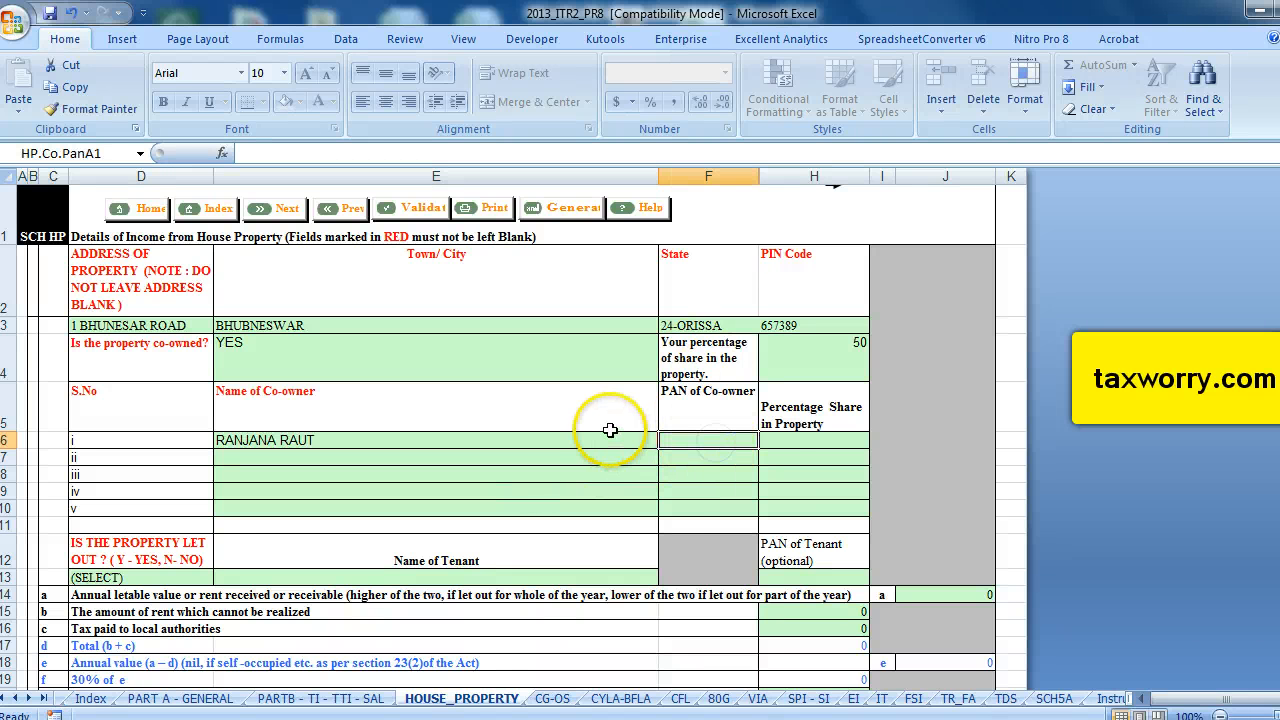
{"action": "left_click", "coordinate": [832, 440]}
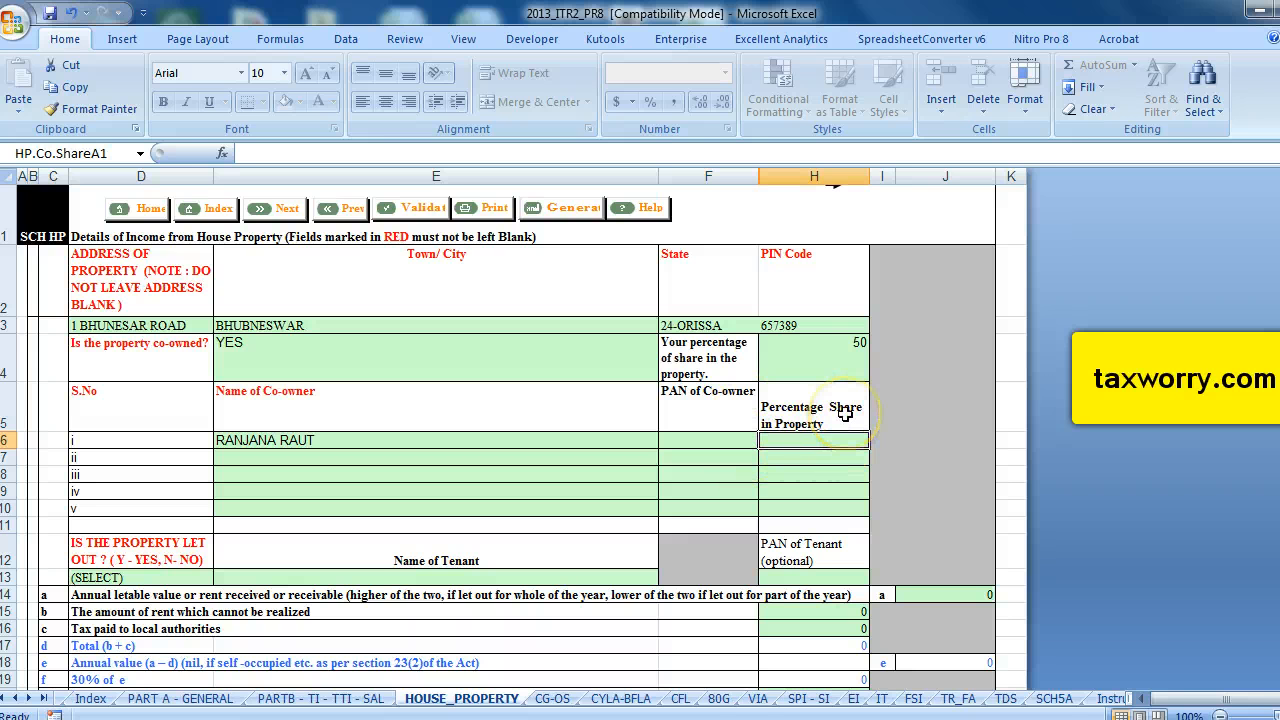
{"action": "type", "text": "50"}
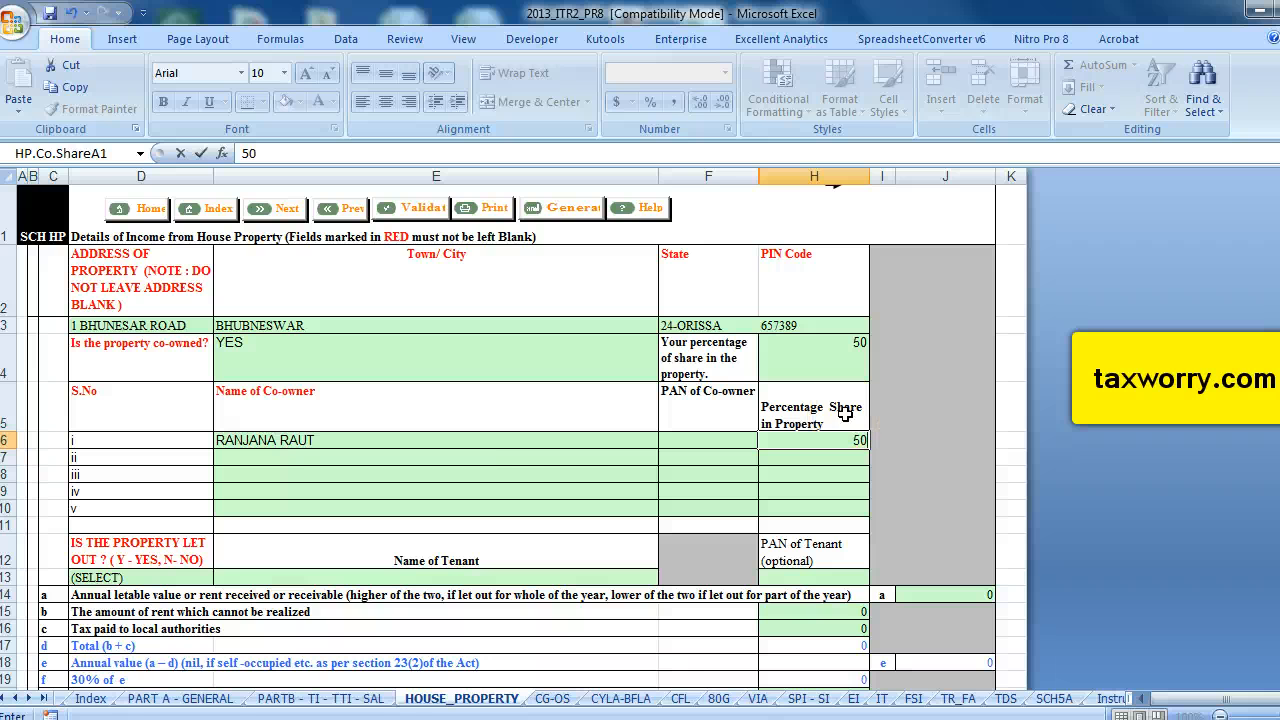
Mark the property as not let out by choosing N.
{"action": "left_click", "coordinate": [521, 477]}
{"action": "scroll", "coordinate": [514, 471], "scroll_direction": "down", "scroll_amount": 2}
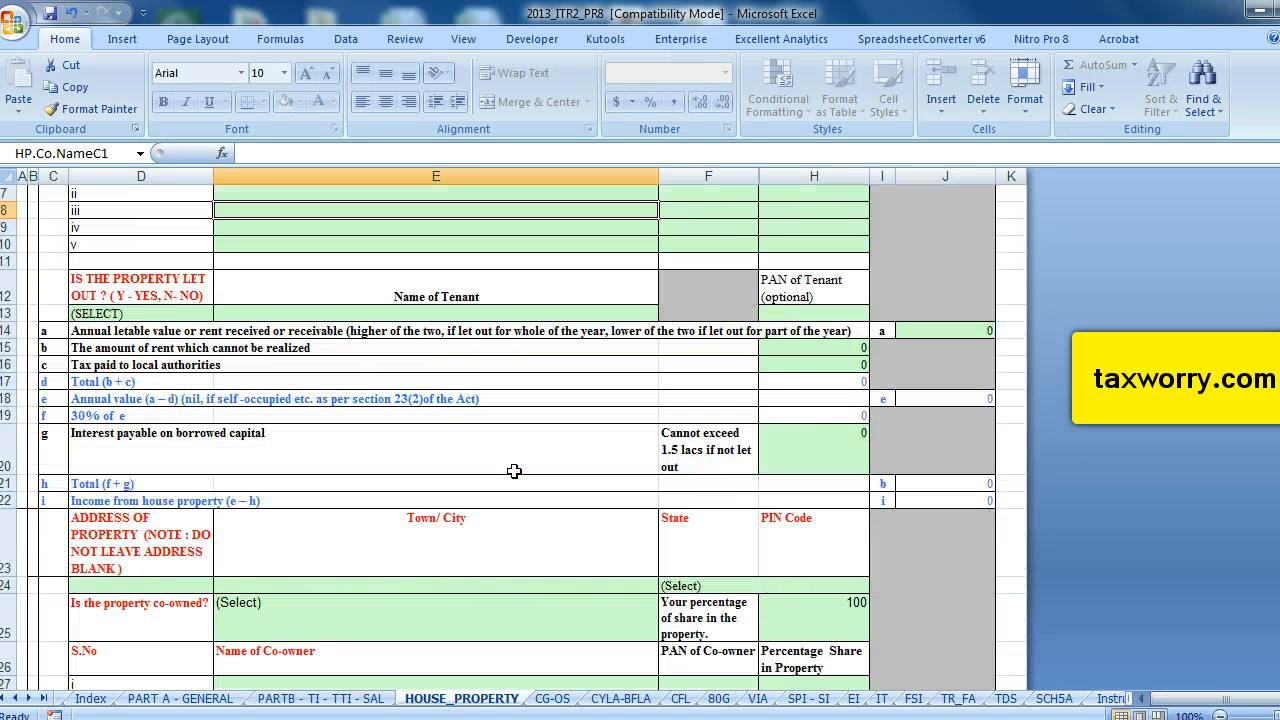
{"action": "left_click", "coordinate": [176, 314]}
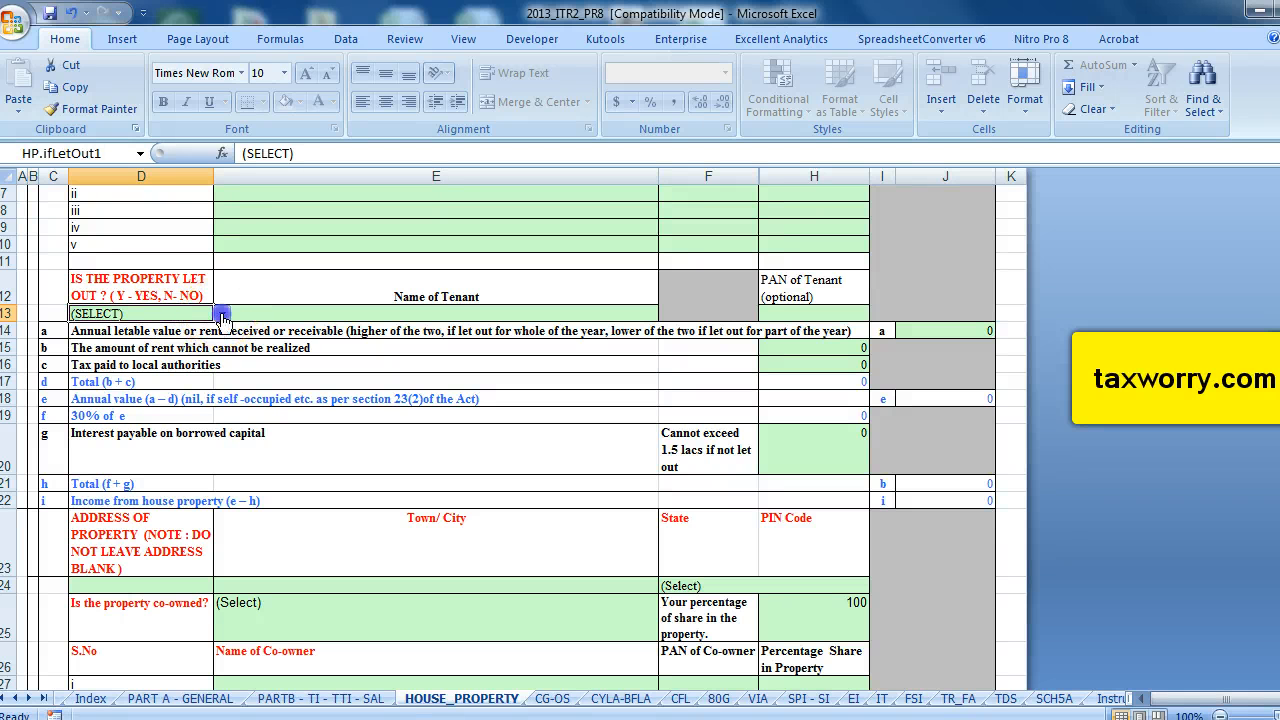
{"action": "left_click", "coordinate": [222, 313]}
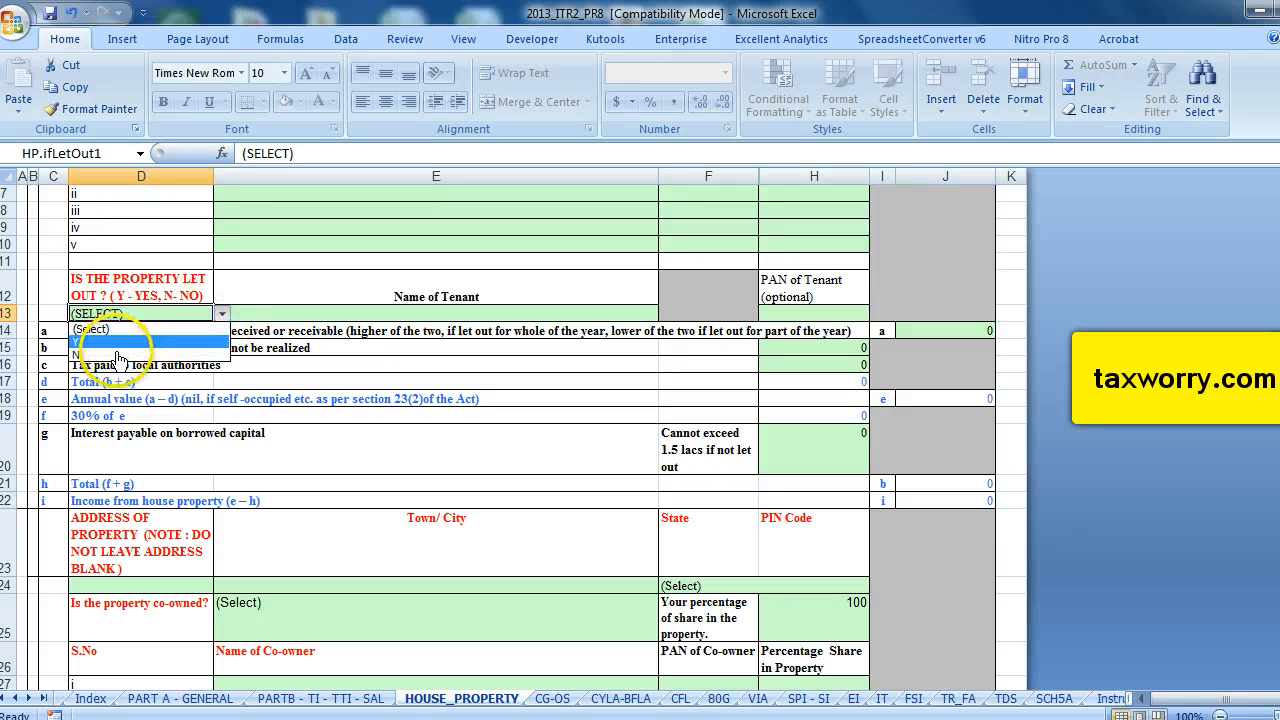
{"action": "left_click", "coordinate": [120, 356]}
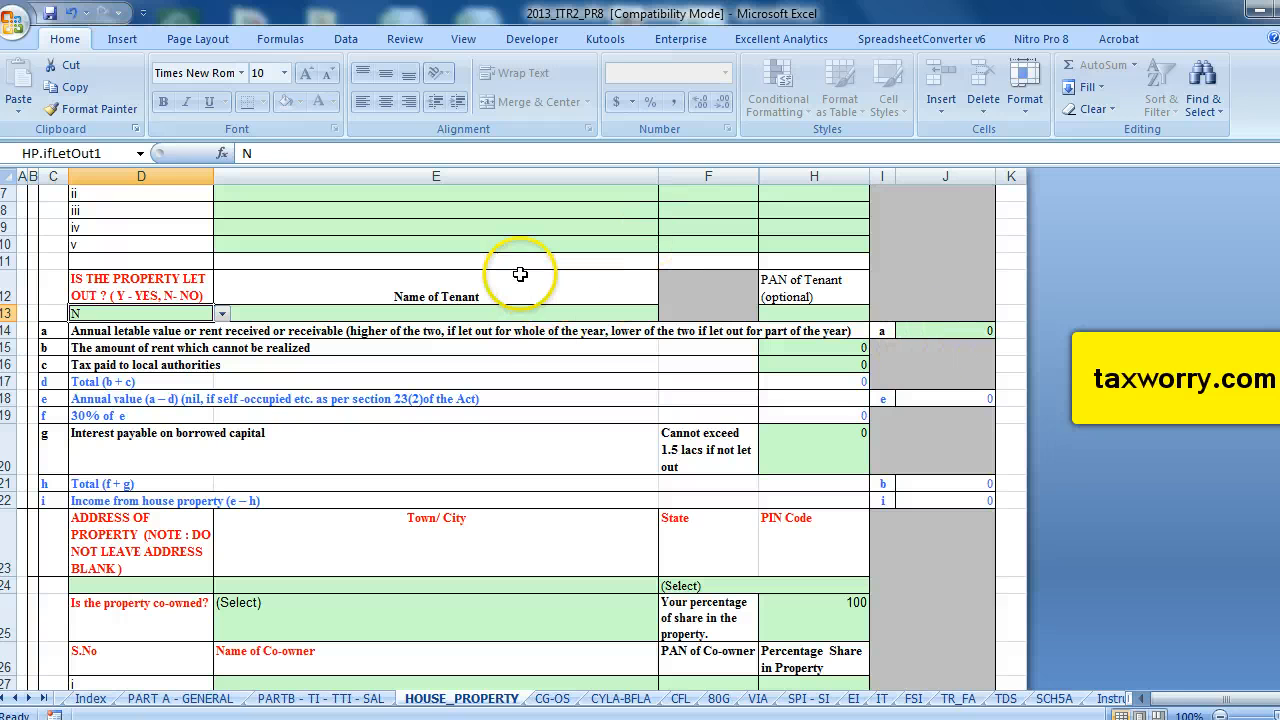
Enter 3000 as tax paid to local authorities.
{"action": "left_click", "coordinate": [845, 366]}
{"action": "type", "text": "3000"}
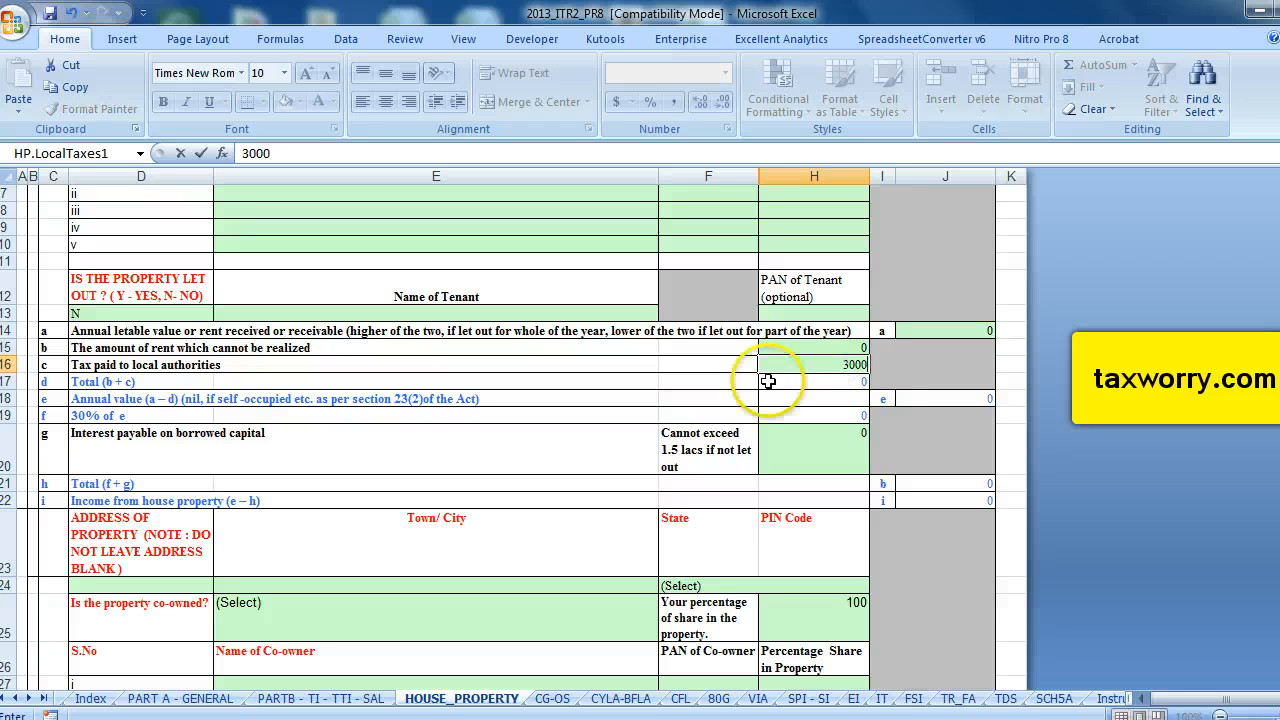
{"action": "left_click", "coordinate": [740, 348]}
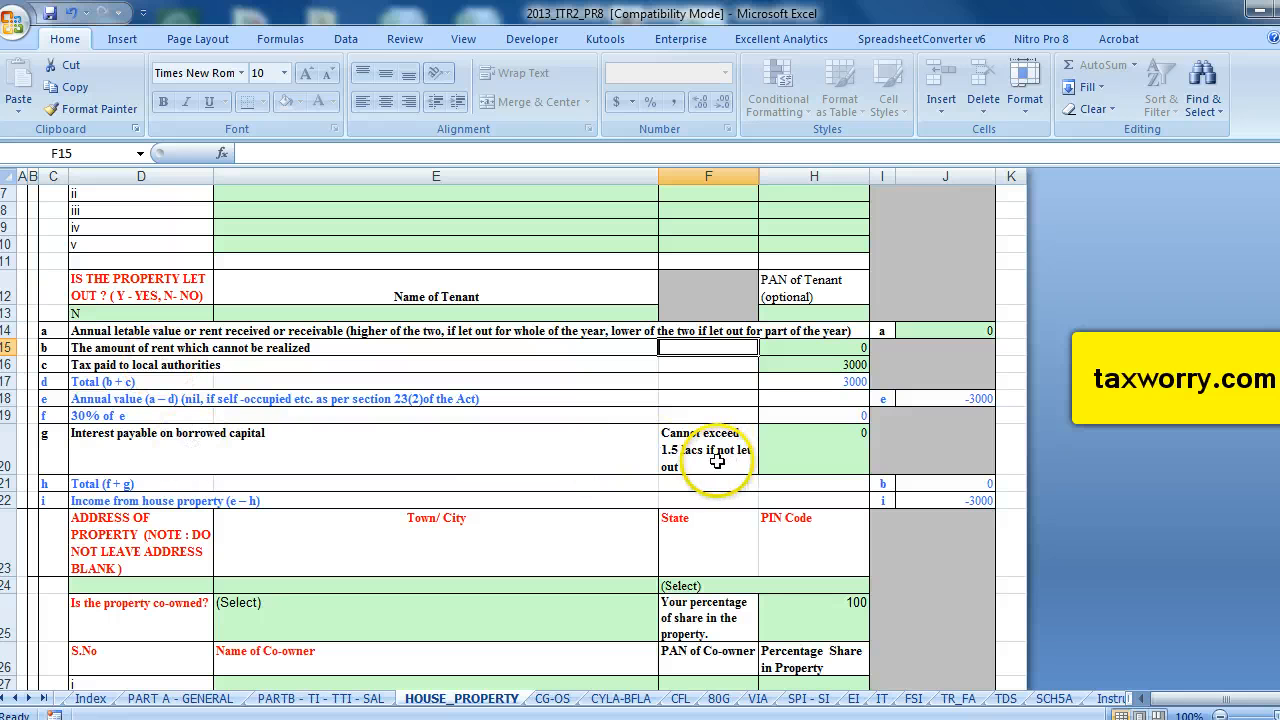
Enter 250000 as interest payable on borrowed capital.
{"action": "left_click", "coordinate": [849, 442]}
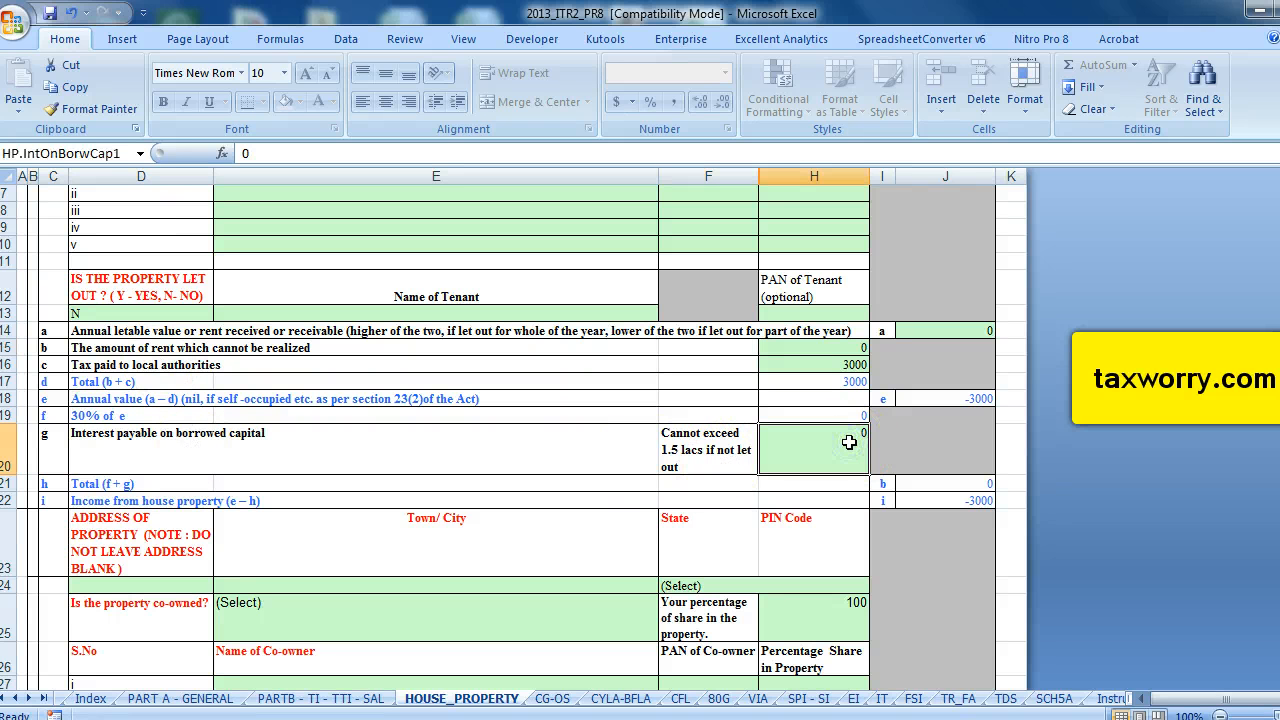
{"action": "type", "text": "50000"}
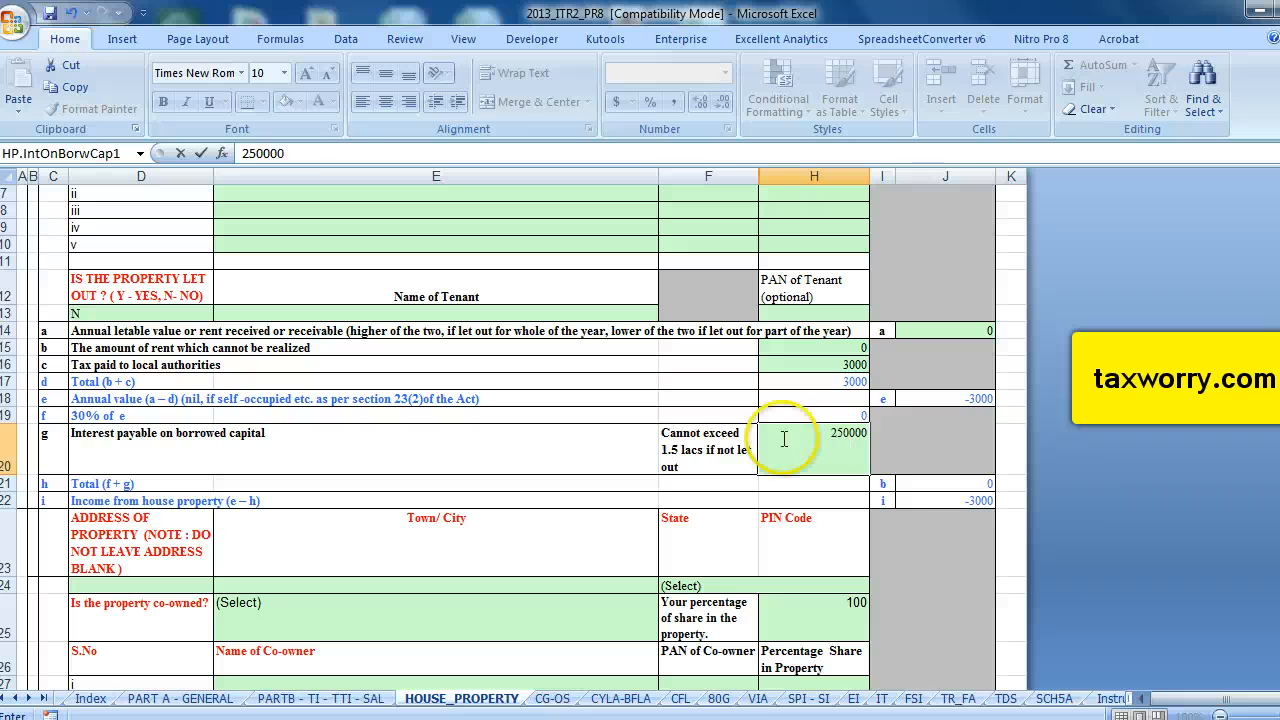
{"action": "left_click", "coordinate": [623, 443]}
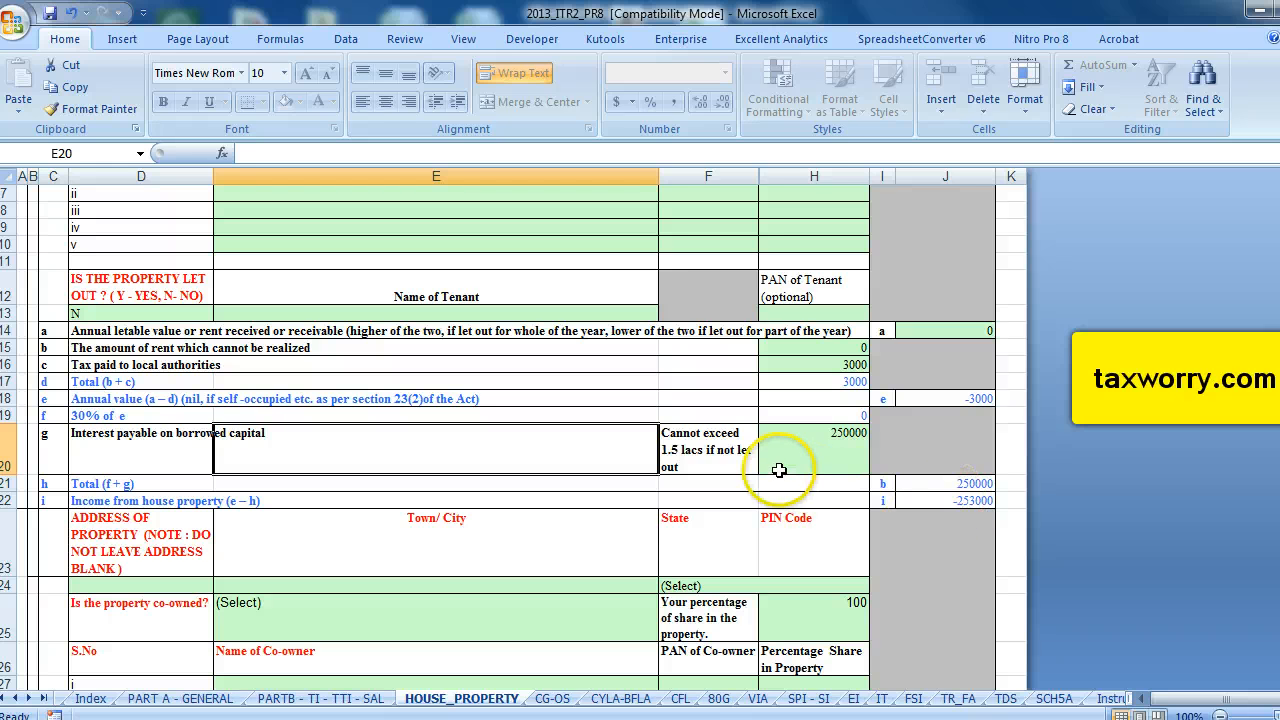
{"action": "left_click", "coordinate": [815, 437]}
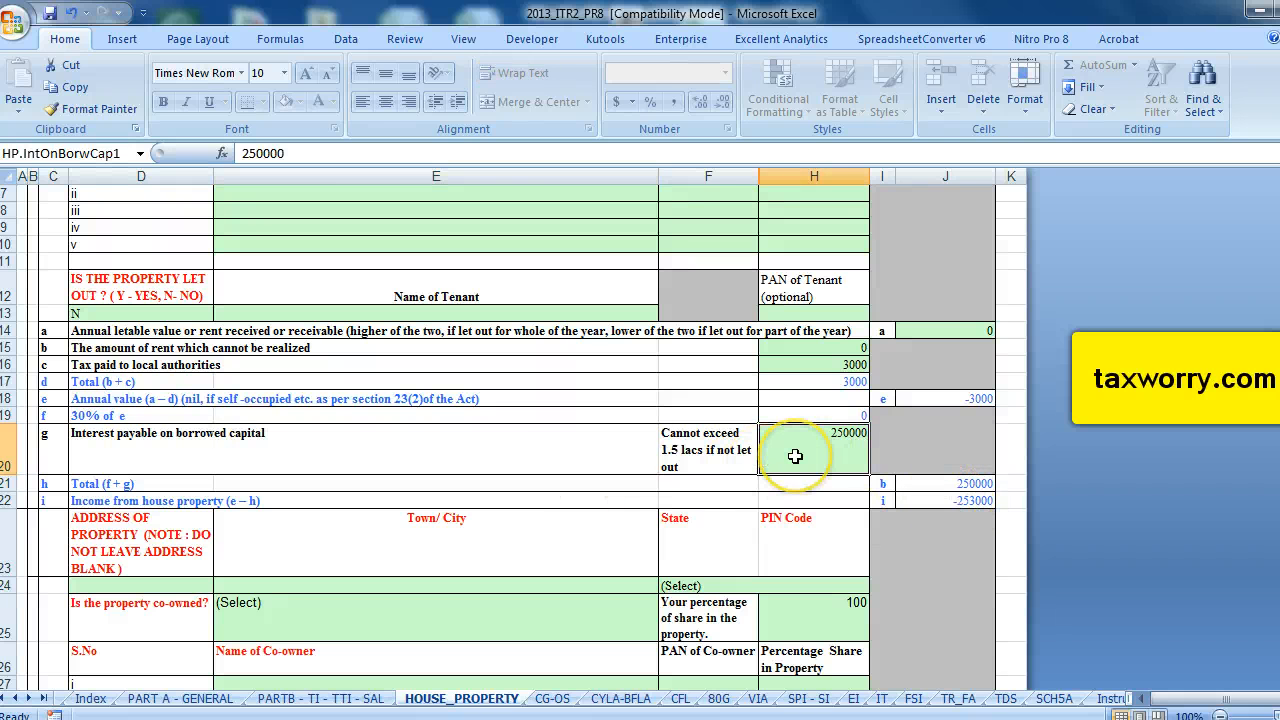
Validate the House Property sheet and acknowledge both validation messages.
{"action": "scroll", "coordinate": [795, 456], "scroll_direction": "down", "scroll_amount": 1}
{"action": "scroll", "coordinate": [795, 456], "scroll_direction": "up", "scroll_amount": 1}
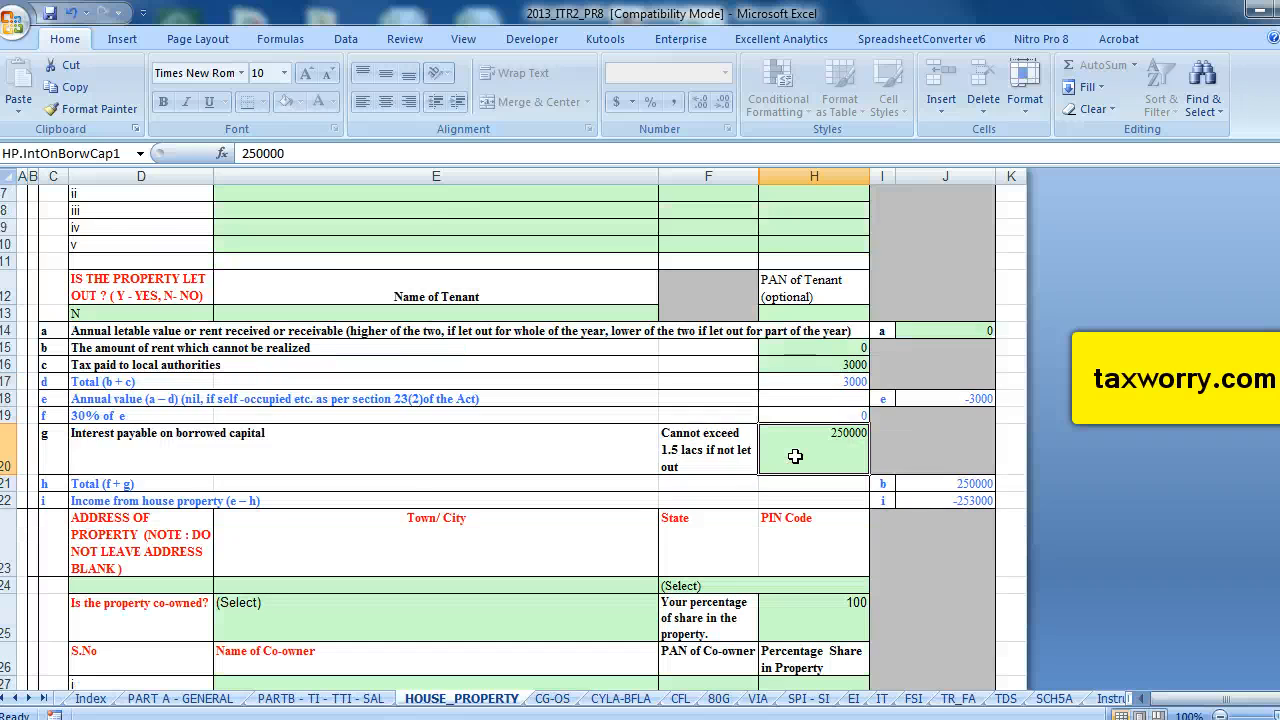
{"action": "scroll", "coordinate": [795, 456], "scroll_direction": "down", "scroll_amount": 1}
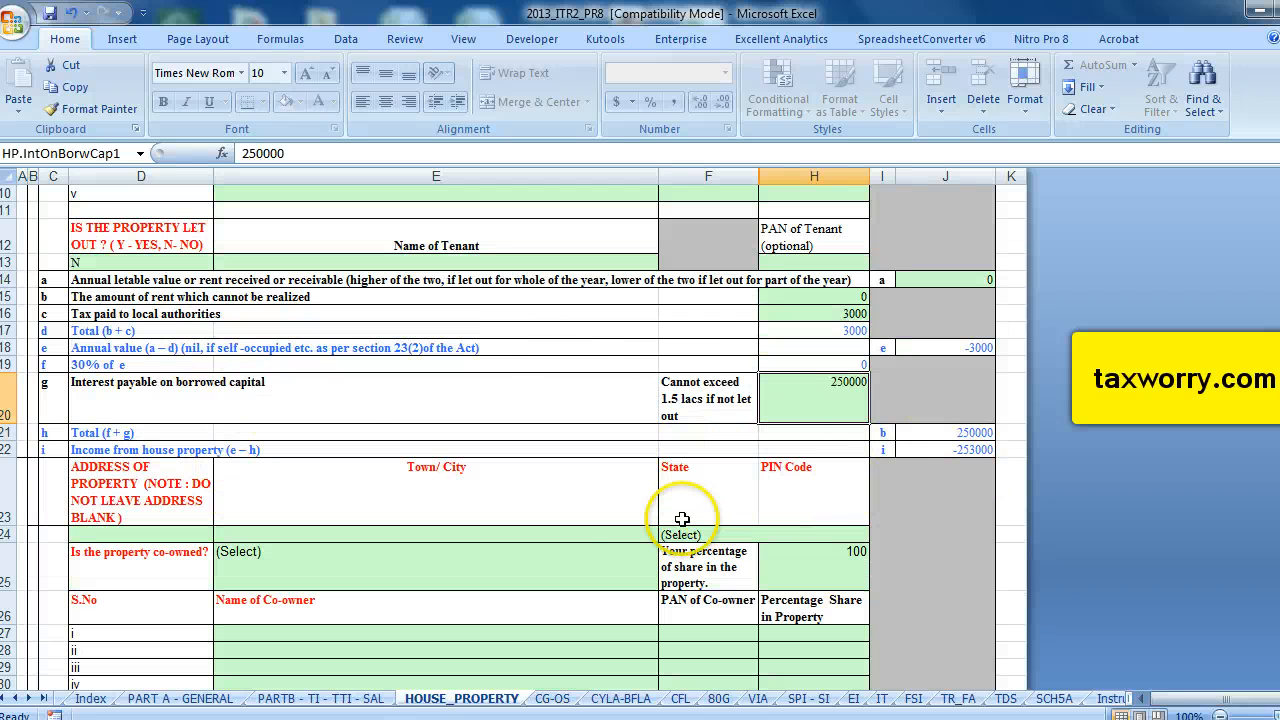
{"action": "scroll", "coordinate": [678, 519], "scroll_direction": "up", "scroll_amount": 3}
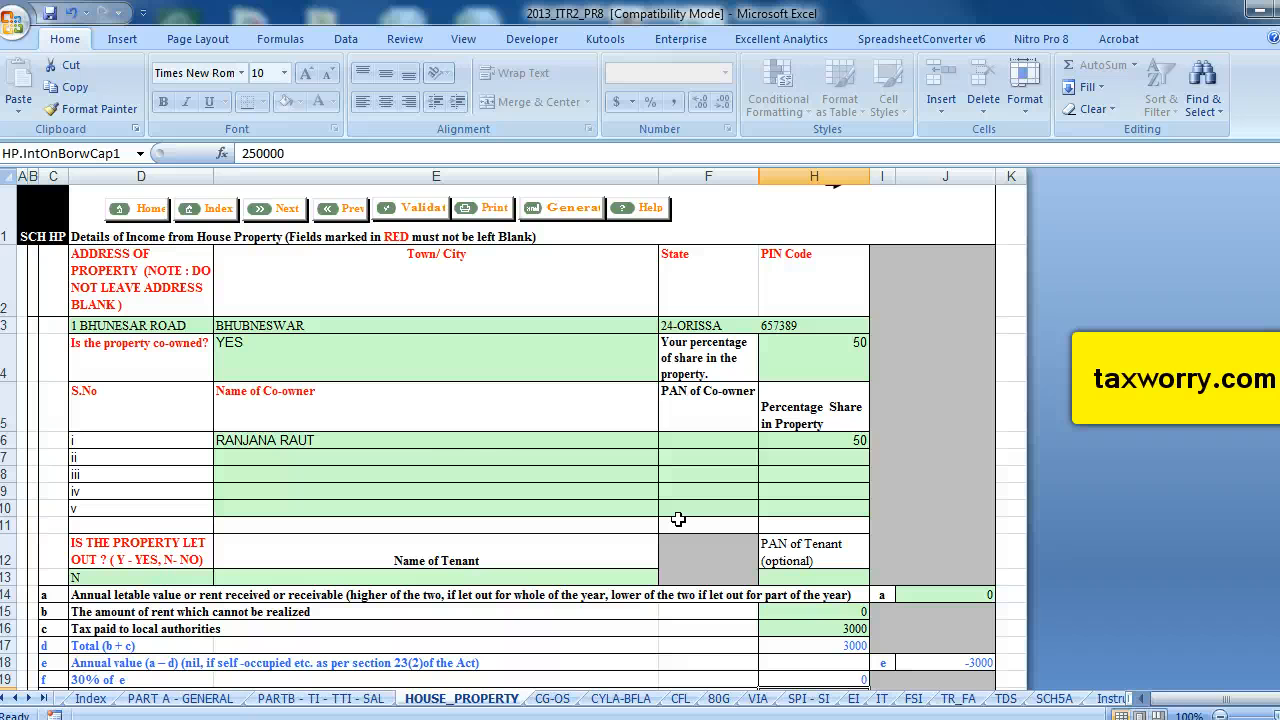
{"action": "left_click", "coordinate": [420, 207]}
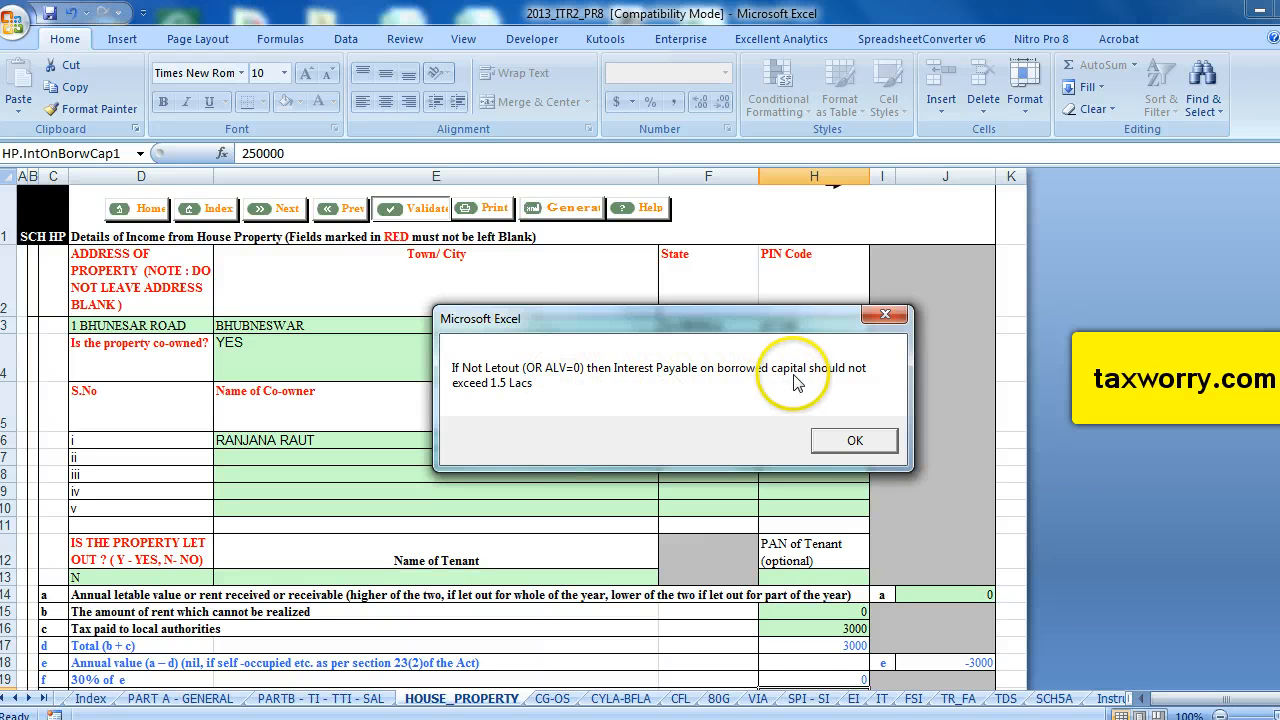
{"action": "left_click", "coordinate": [848, 440]}
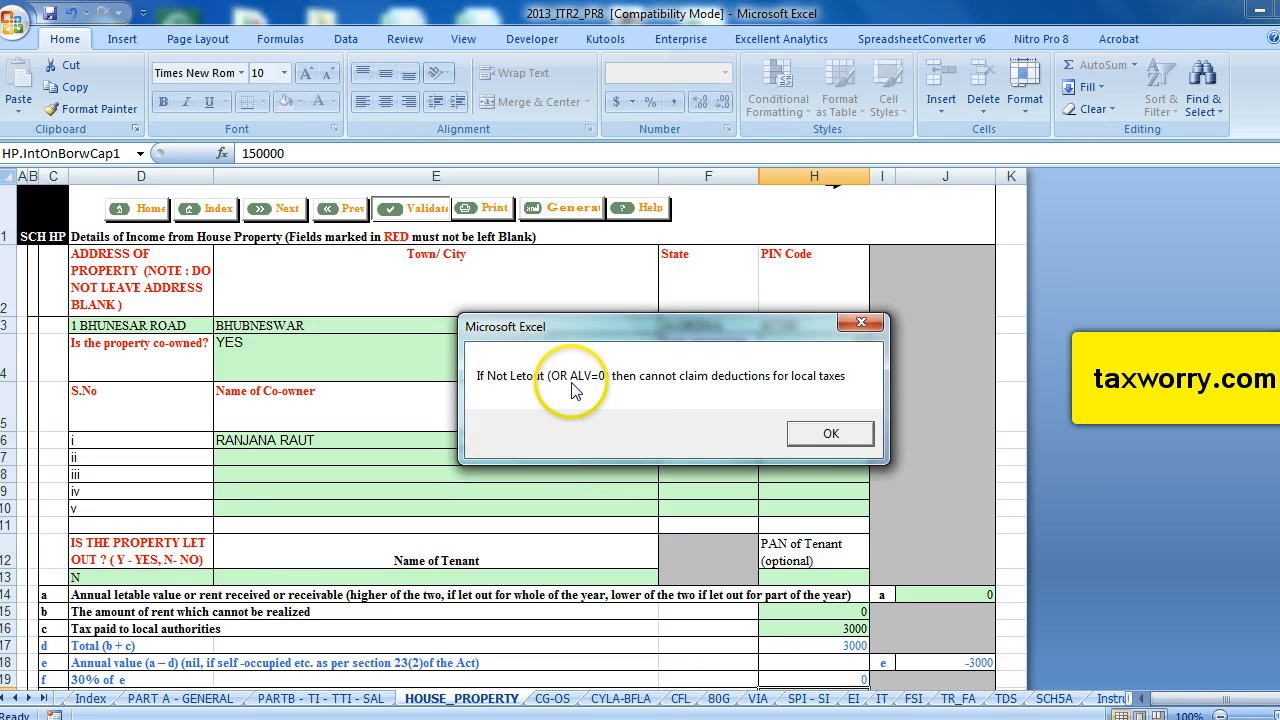
{"action": "left_click", "coordinate": [810, 441]}
{"action": "left_click", "coordinate": [745, 431]}
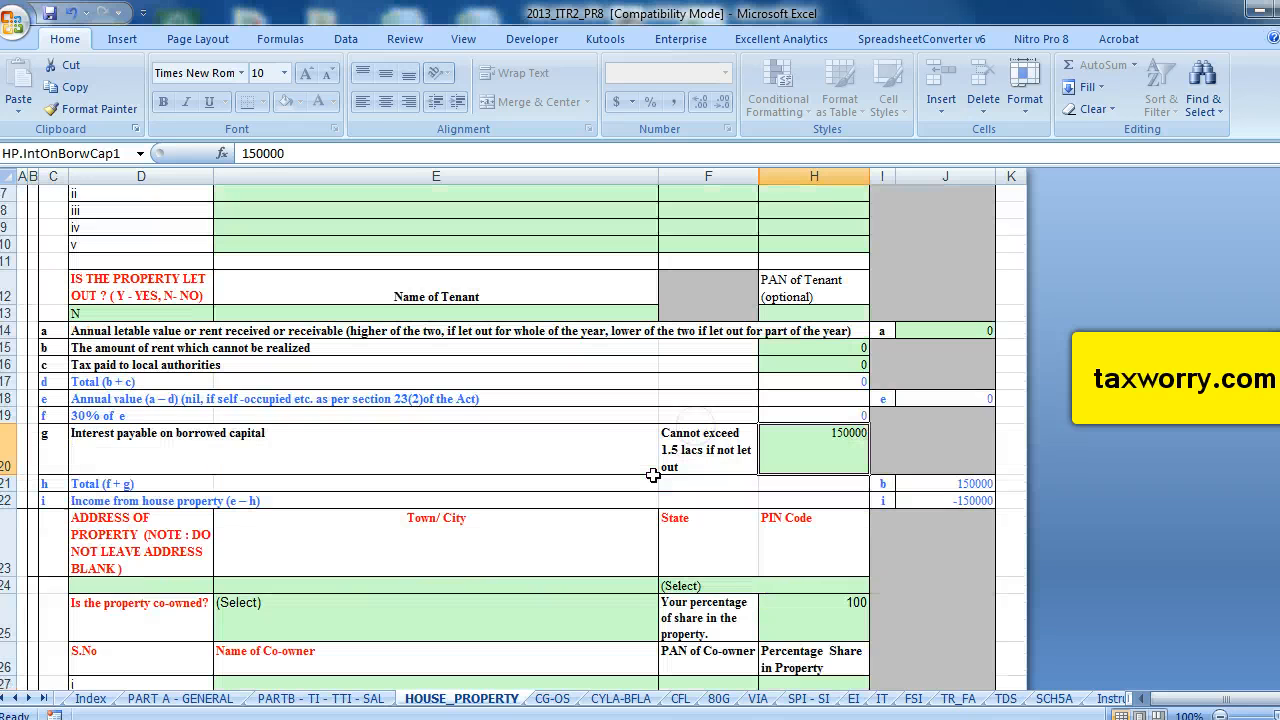
Validate the House Property sheet once more.
{"action": "scroll", "coordinate": [652, 475], "scroll_direction": "down", "scroll_amount": 2}
{"action": "scroll", "coordinate": [760, 472], "scroll_direction": "up", "scroll_amount": 4}
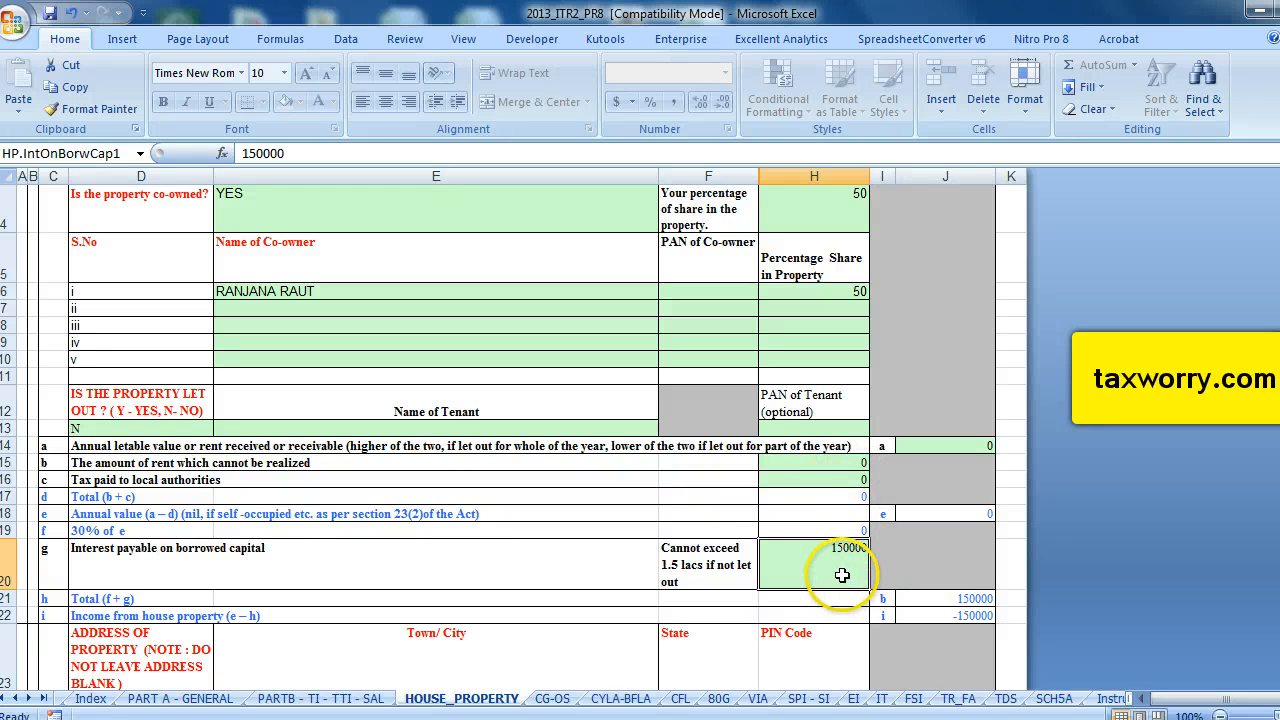
{"action": "scroll", "coordinate": [842, 574], "scroll_direction": "up", "scroll_amount": 1}
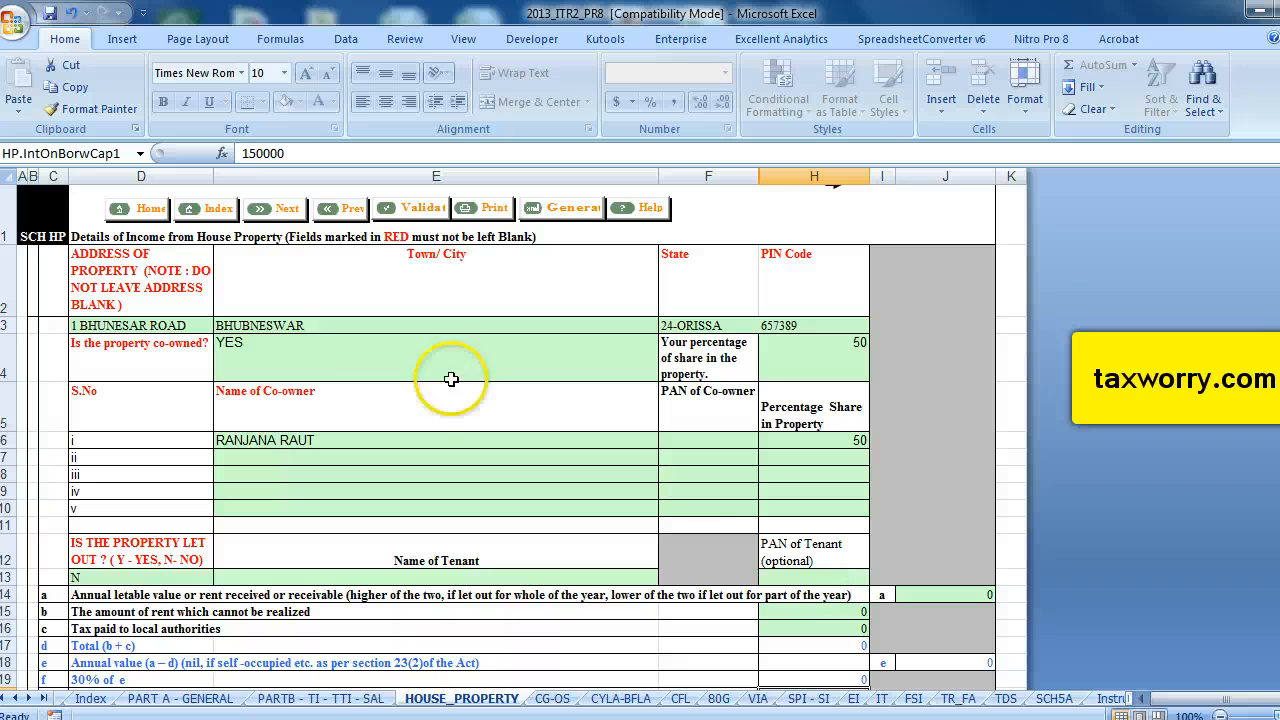
{"action": "left_click", "coordinate": [424, 212]}
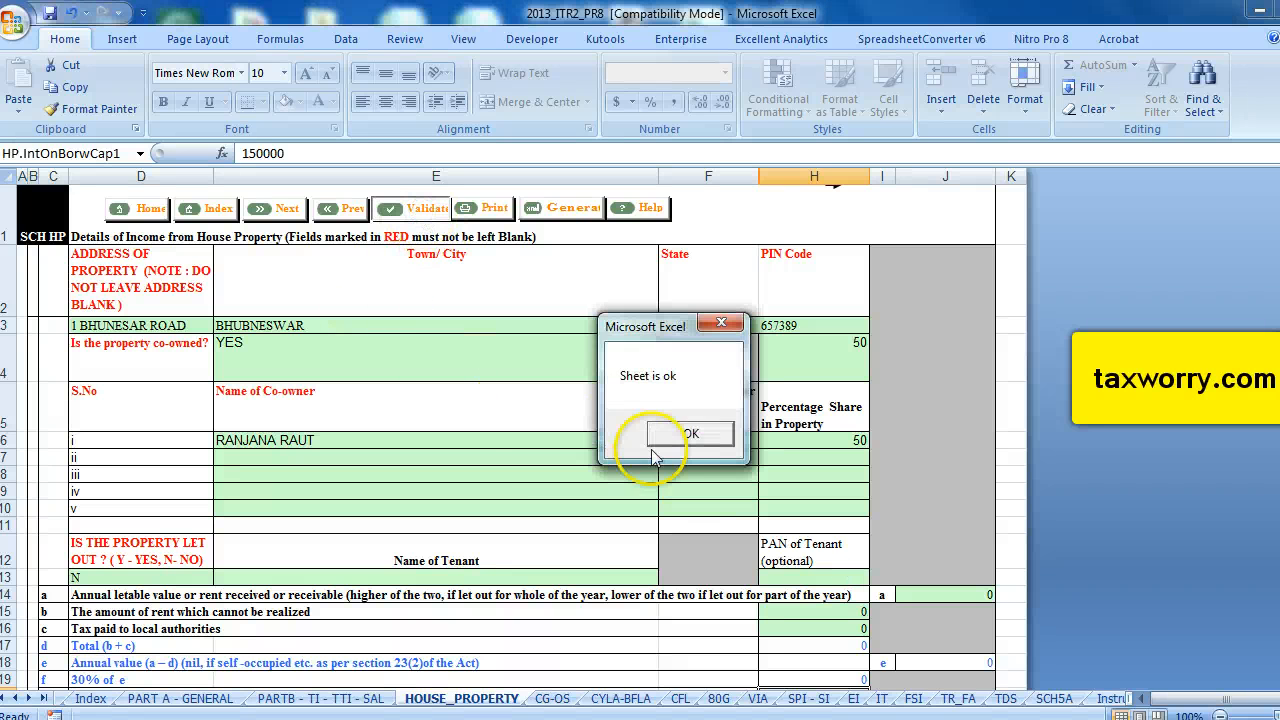
Open the CG-OS sheet and enter 400000 as the full value of consideration for STT-paid short-term capital gain.
{"action": "left_click", "coordinate": [678, 432]}
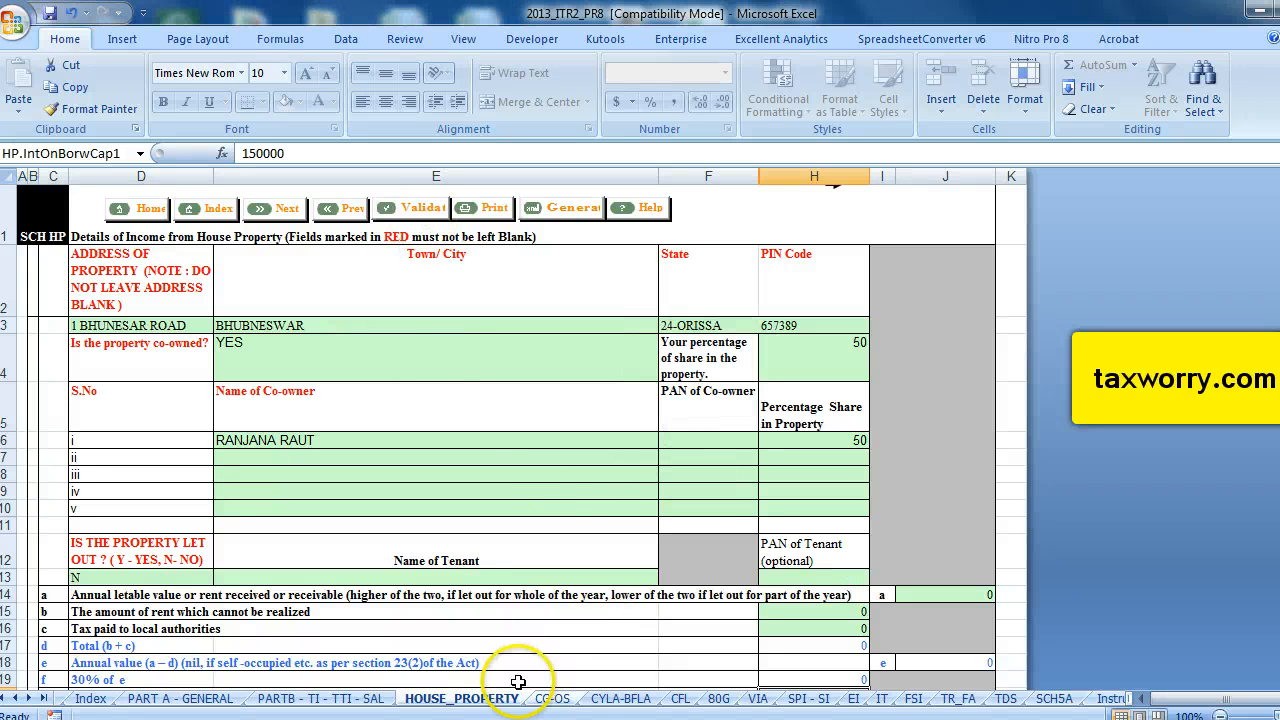
{"action": "left_click", "coordinate": [563, 699]}
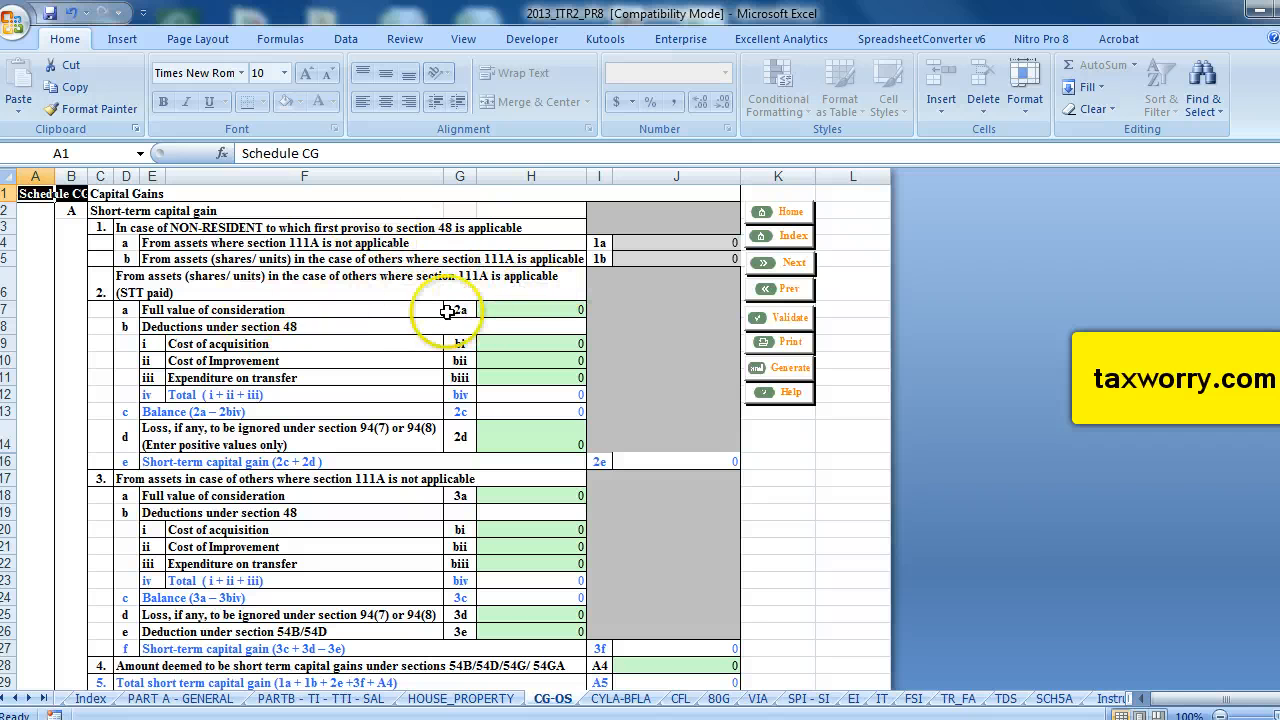
{"action": "left_click", "coordinate": [513, 312]}
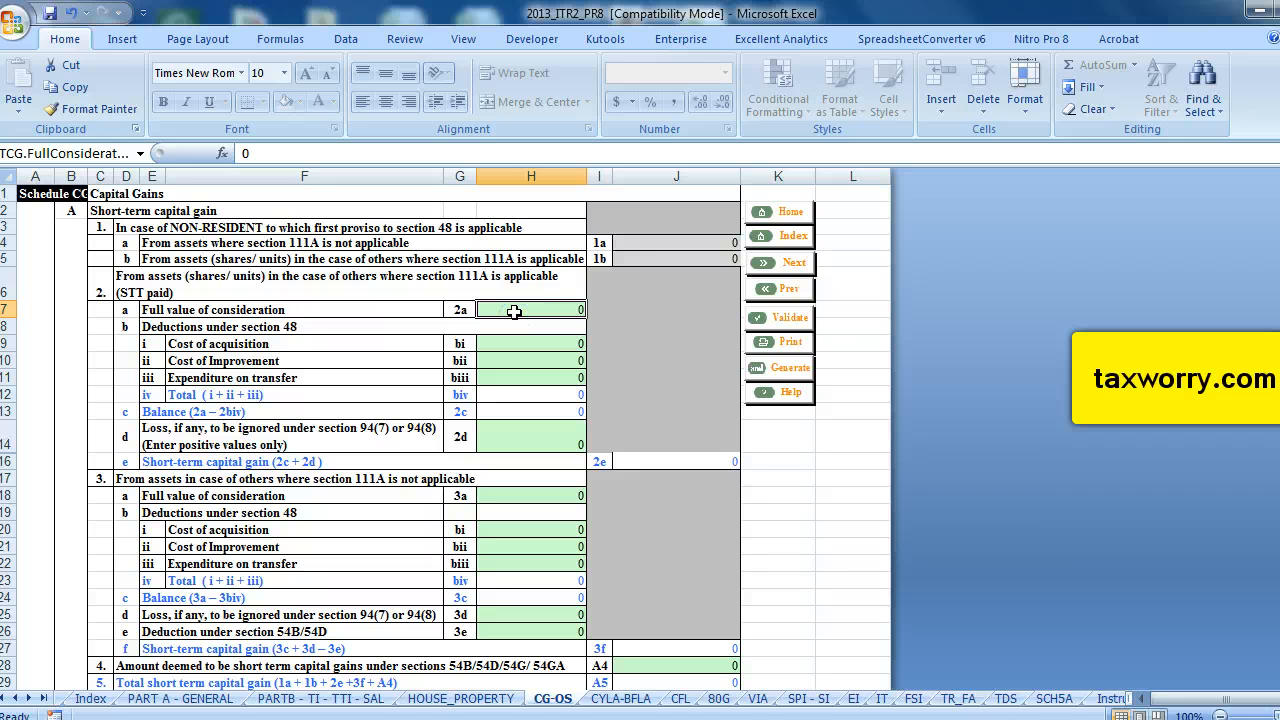
{"action": "type", "text": "400000"}
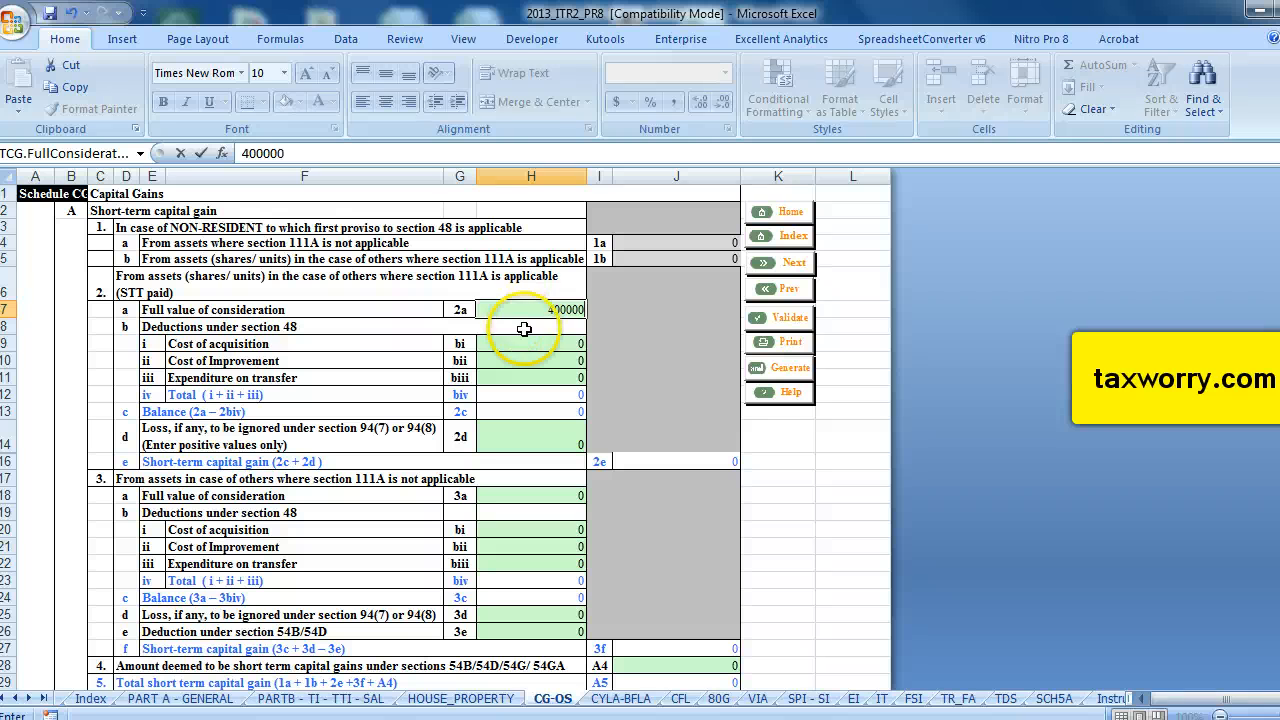
Enter 380000 as the cost of acquisition under the section 48 deductions.
{"action": "left_click", "coordinate": [547, 343]}
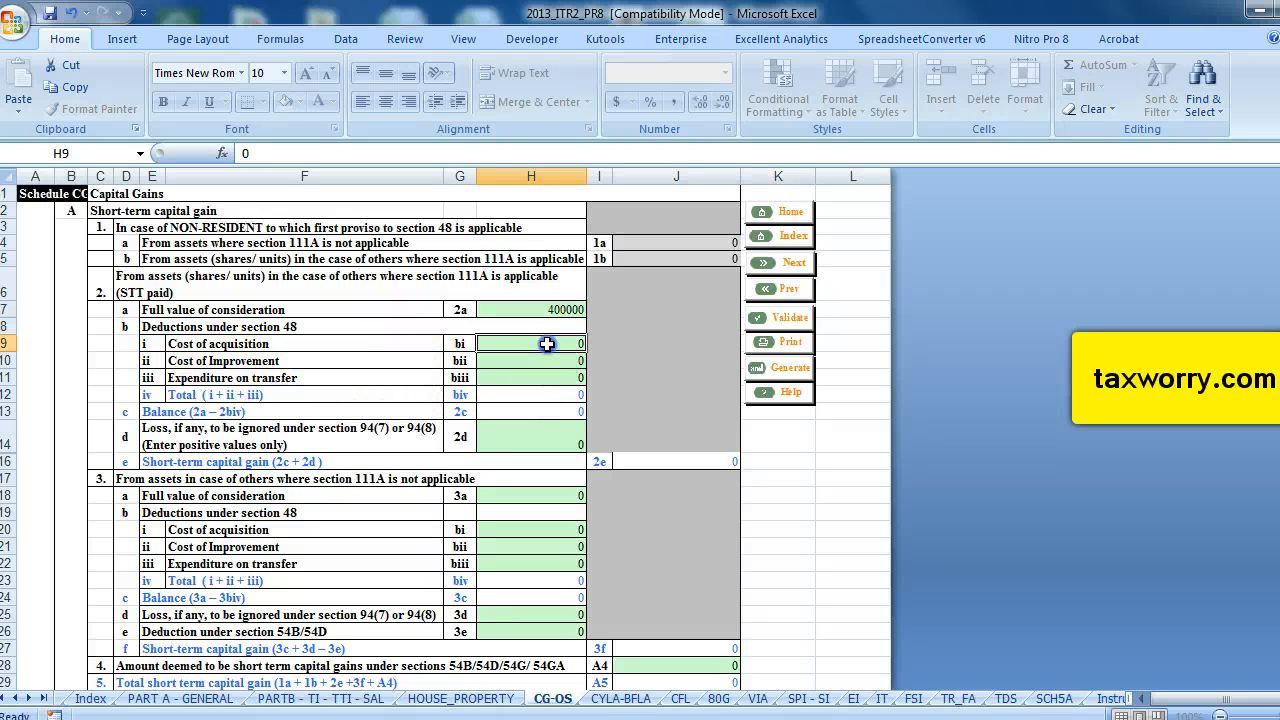
{"action": "type", "text": "380000"}
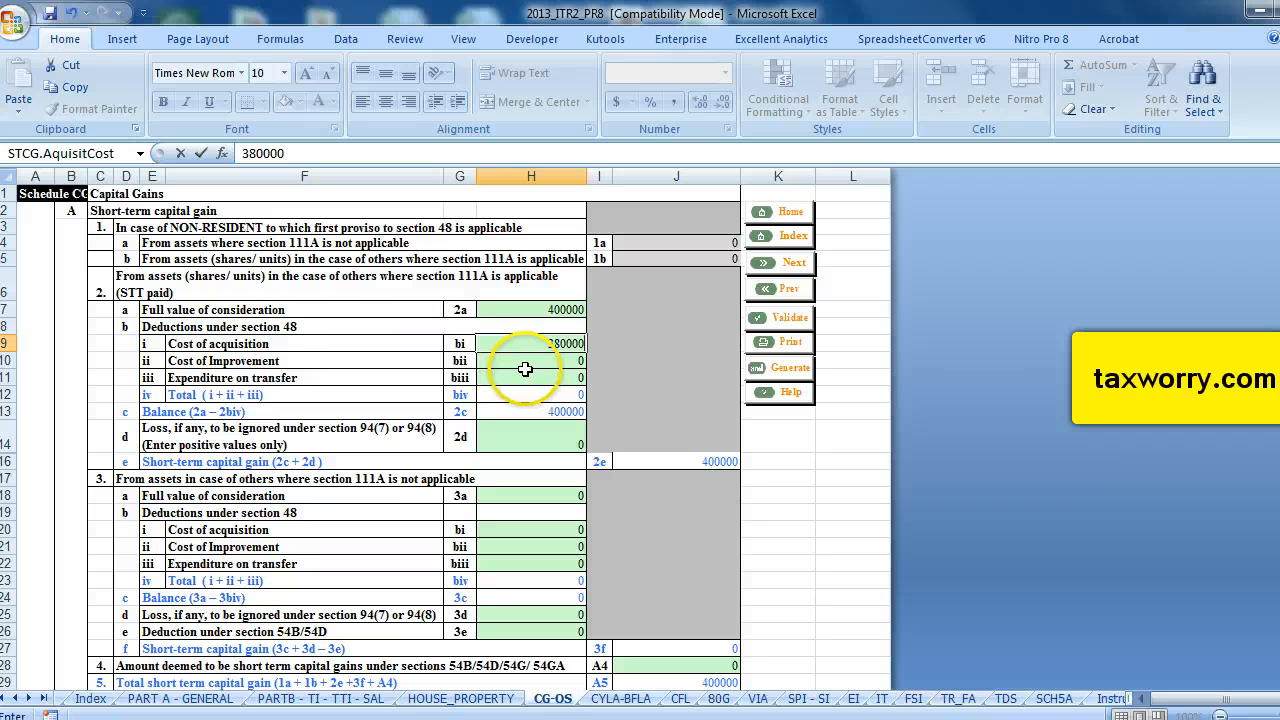
{"action": "left_click", "coordinate": [525, 371]}
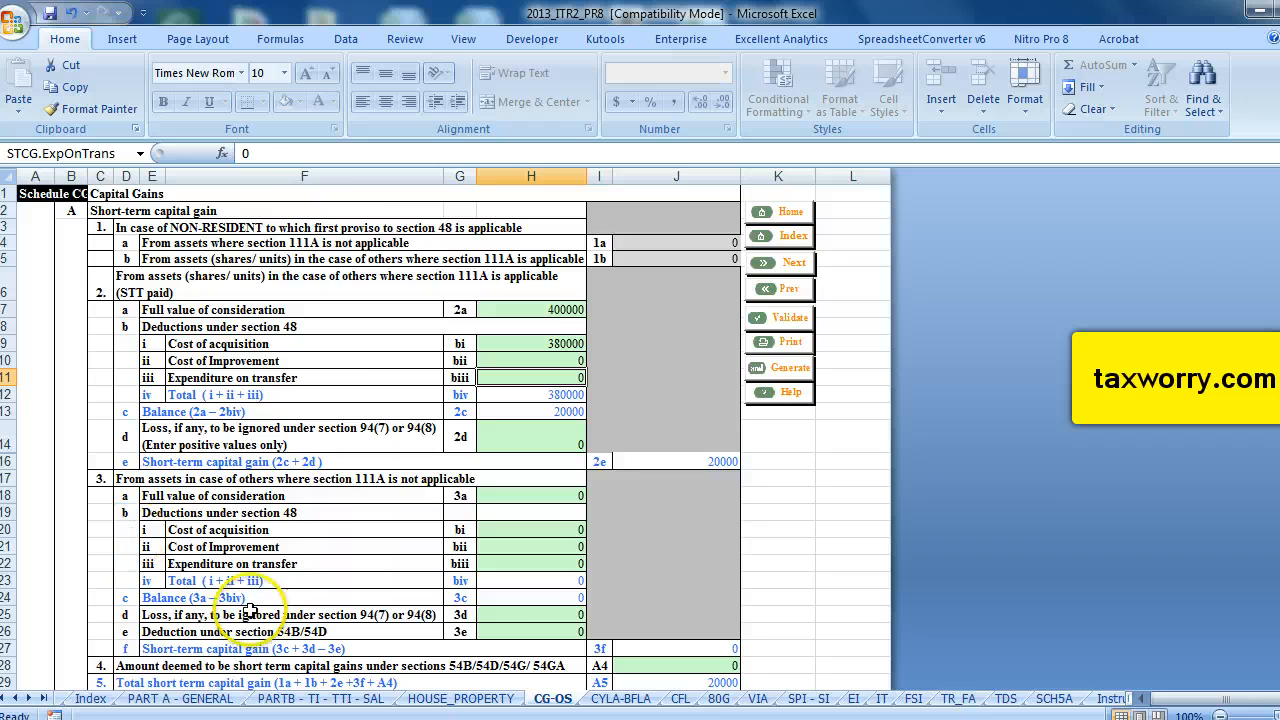
Review the remaining short-term and long-term capital gain fields of the schedule.
{"action": "scroll", "coordinate": [265, 560], "scroll_direction": "down", "scroll_amount": 1}
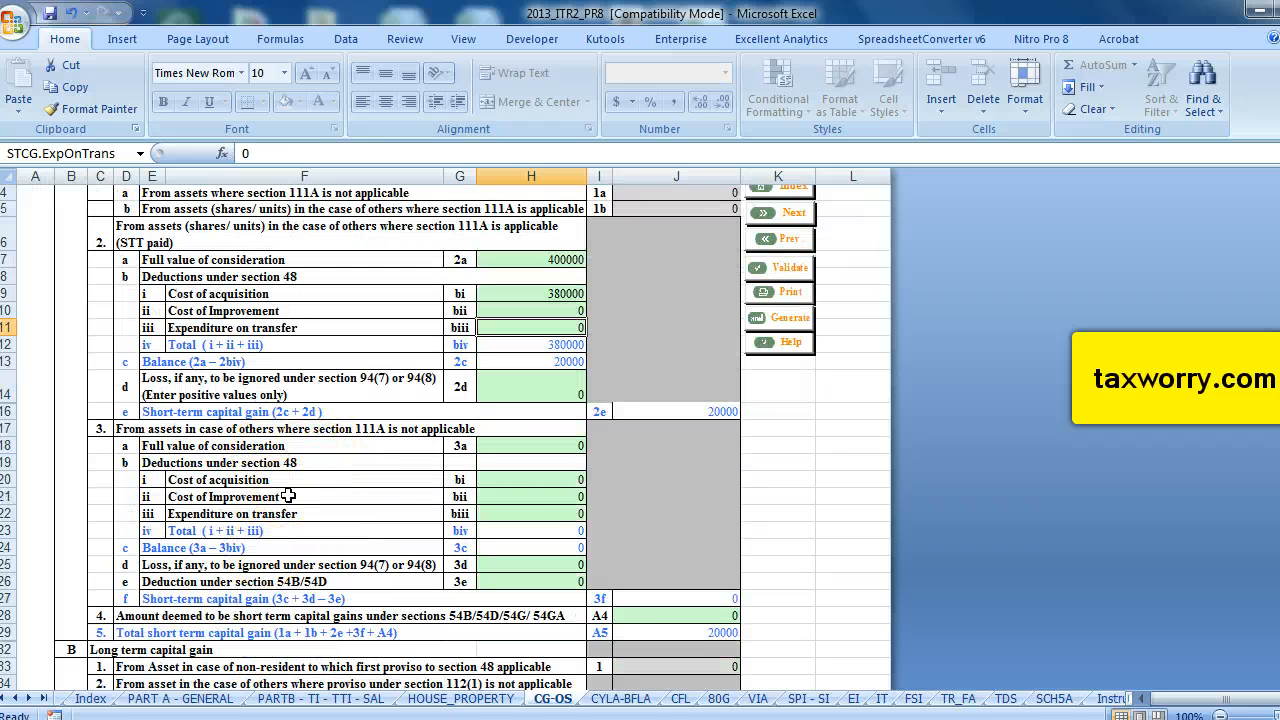
{"action": "left_click", "coordinate": [565, 480]}
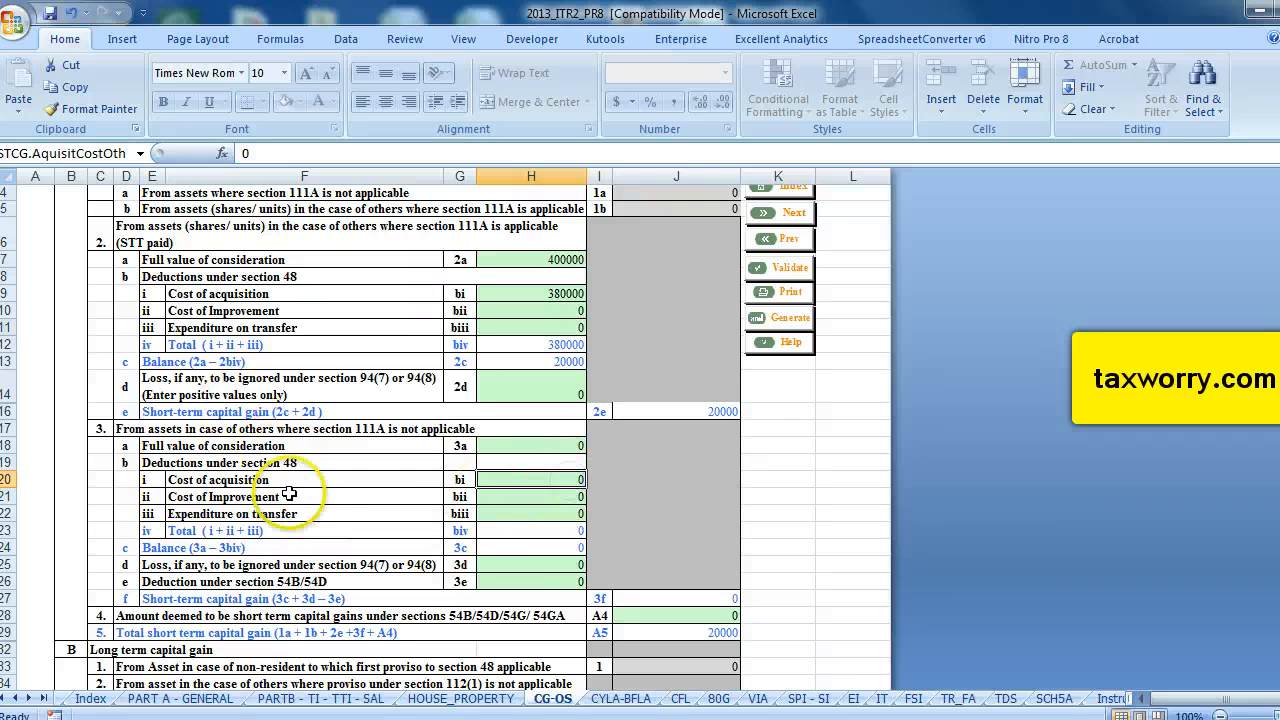
{"action": "scroll", "coordinate": [349, 507], "scroll_direction": "down", "scroll_amount": 5}
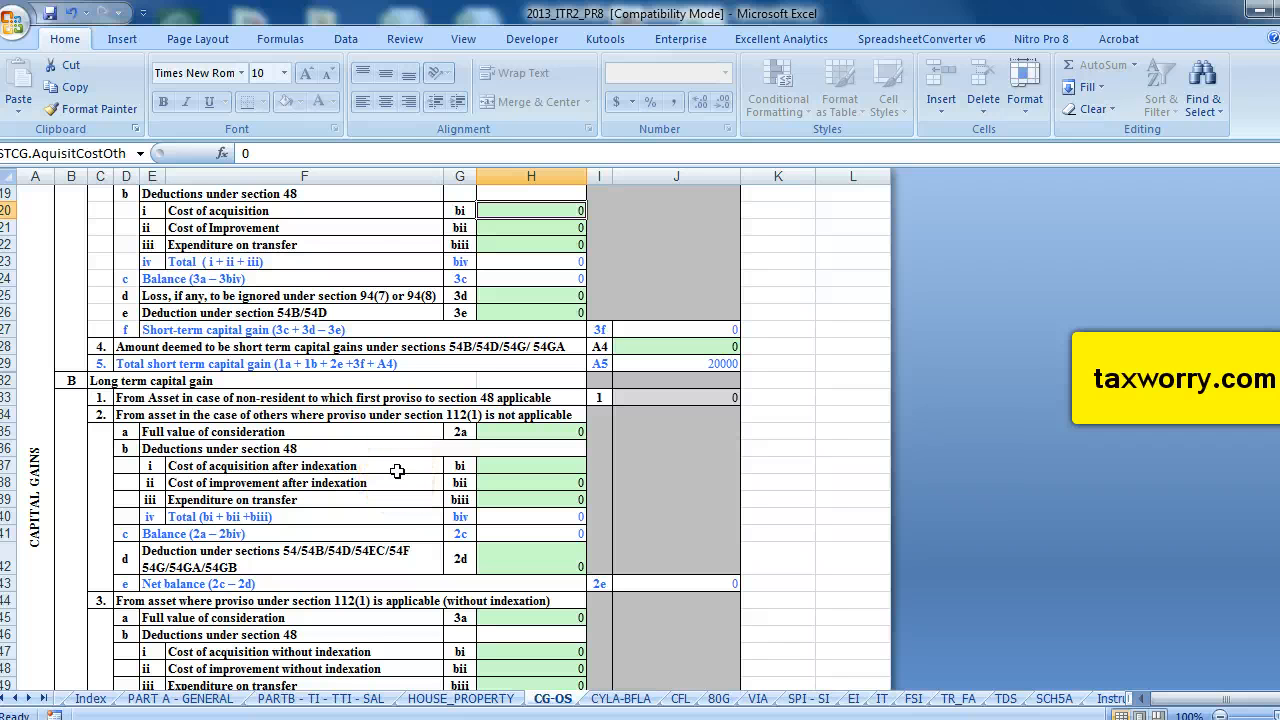
{"action": "scroll", "coordinate": [397, 471], "scroll_direction": "down", "scroll_amount": 1}
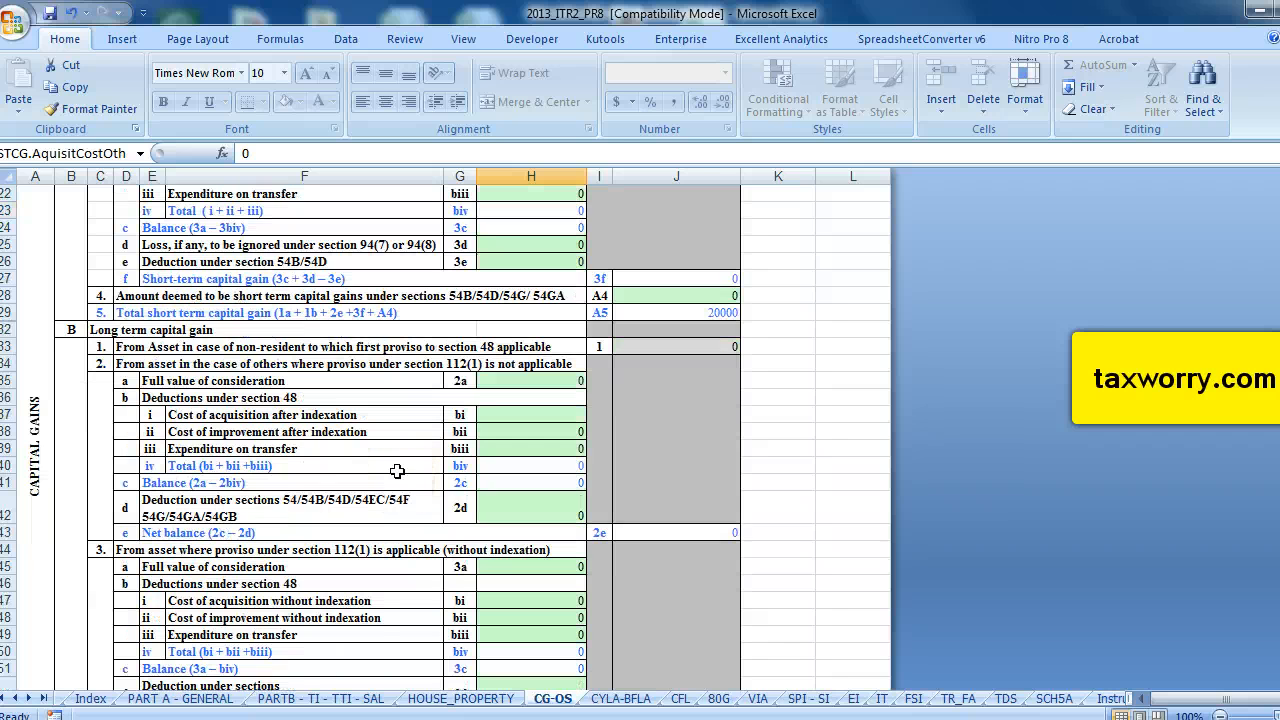
{"action": "left_click", "coordinate": [349, 401]}
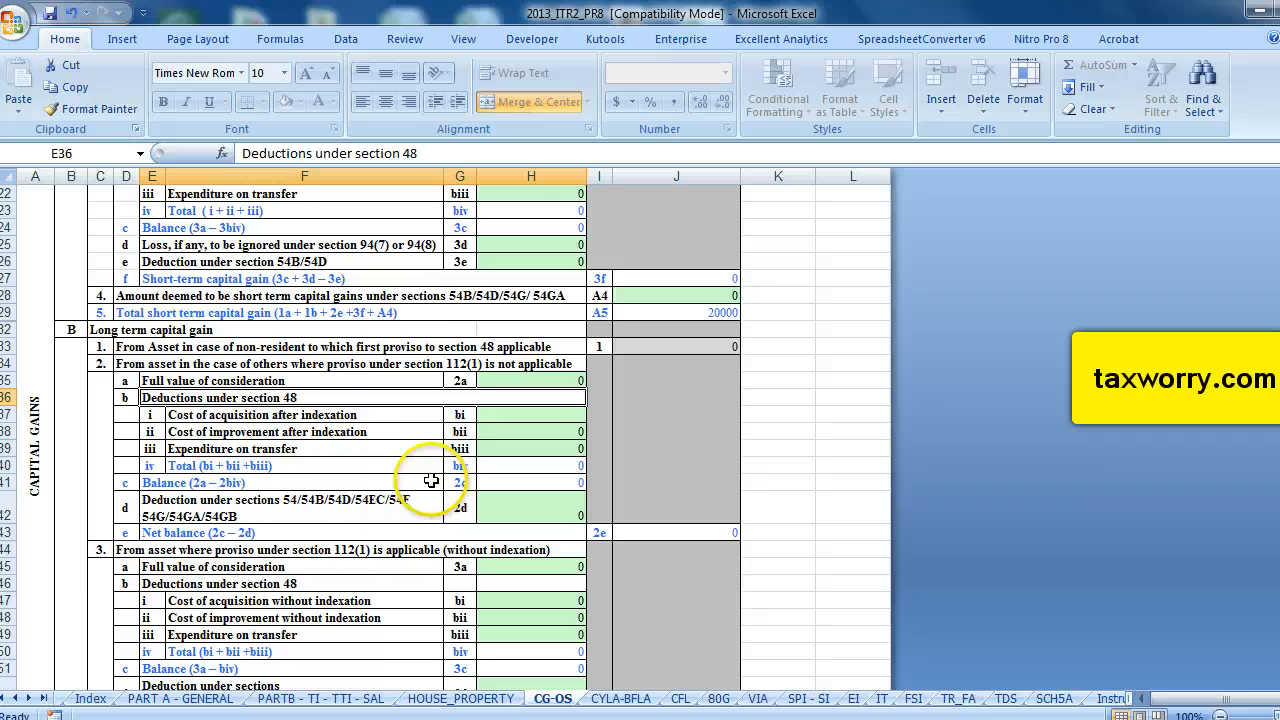
{"action": "scroll", "coordinate": [427, 383], "scroll_direction": "down", "scroll_amount": 3}
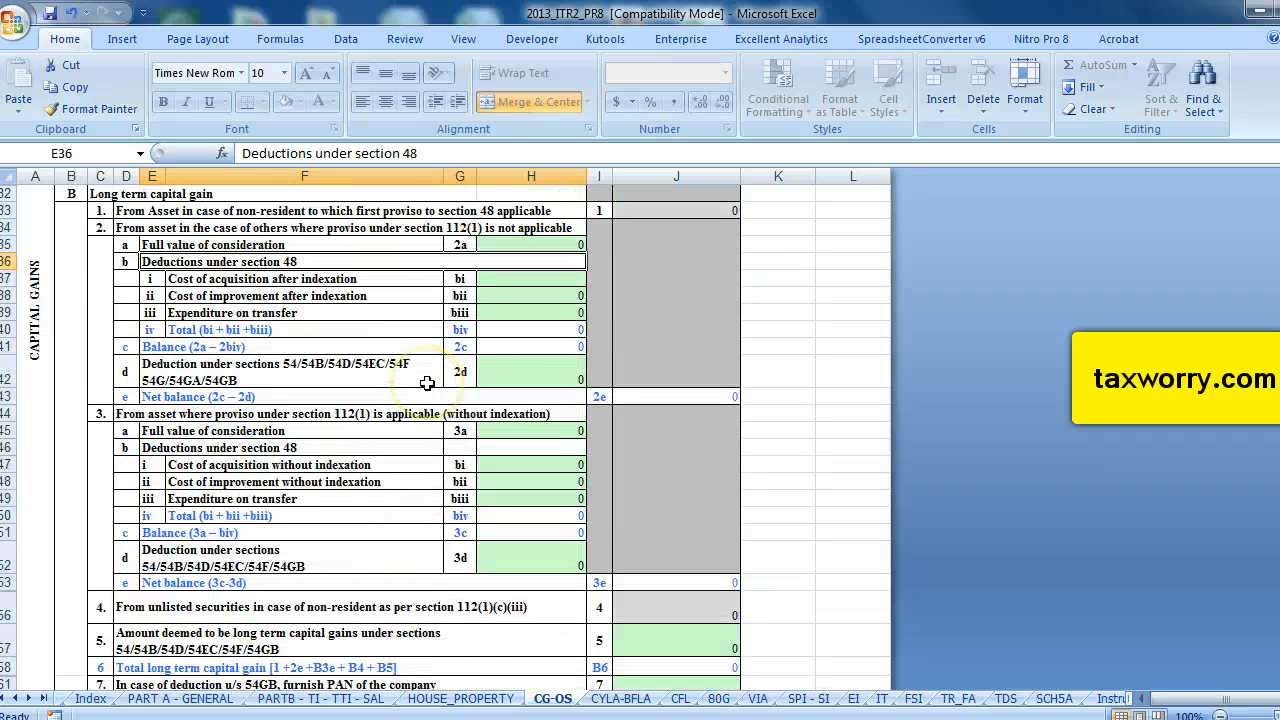
{"action": "scroll", "coordinate": [427, 383], "scroll_direction": "down", "scroll_amount": 1}
{"action": "scroll", "coordinate": [409, 350], "scroll_direction": "up", "scroll_amount": 1}
{"action": "scroll", "coordinate": [382, 432], "scroll_direction": "down", "scroll_amount": 1}
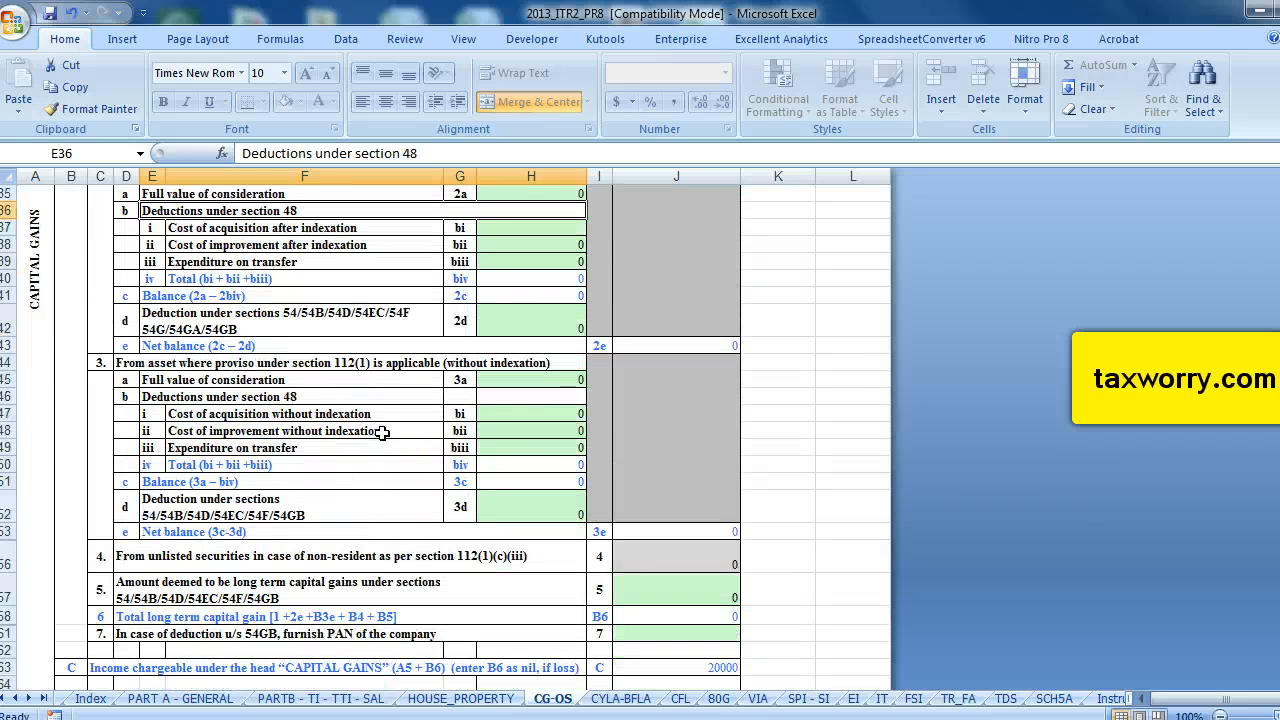
{"action": "scroll", "coordinate": [382, 432], "scroll_direction": "up", "scroll_amount": 2}
{"action": "scroll", "coordinate": [383, 430], "scroll_direction": "down", "scroll_amount": 1}
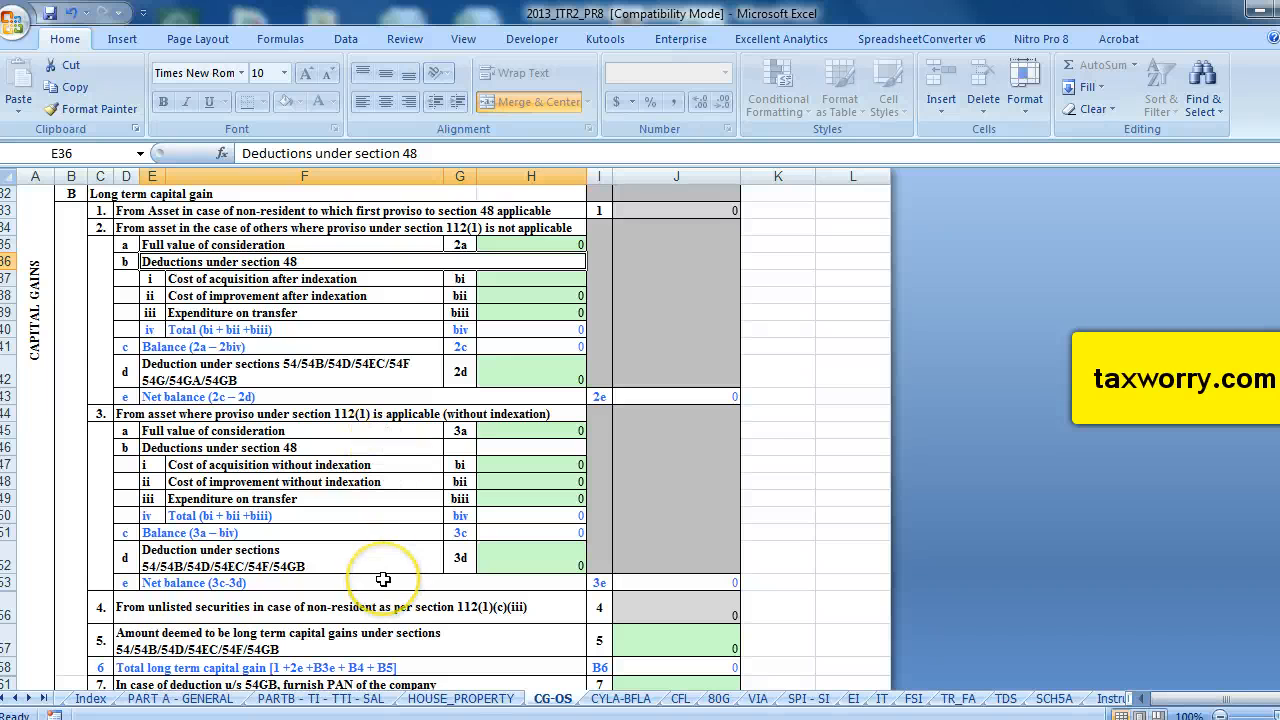
{"action": "scroll", "coordinate": [383, 580], "scroll_direction": "up", "scroll_amount": 6}
{"action": "scroll", "coordinate": [383, 580], "scroll_direction": "down", "scroll_amount": 7}
{"action": "scroll", "coordinate": [383, 580], "scroll_direction": "up", "scroll_amount": 1}
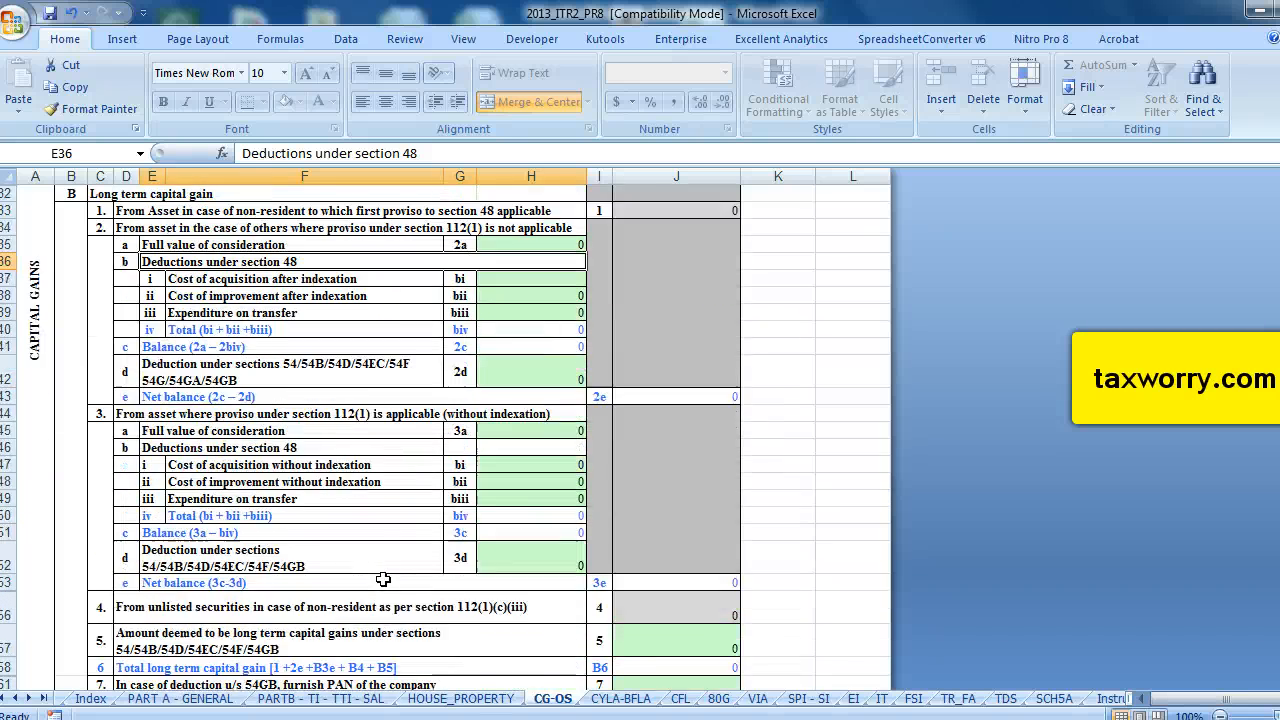
{"action": "scroll", "coordinate": [383, 580], "scroll_direction": "down", "scroll_amount": 1}
{"action": "scroll", "coordinate": [383, 580], "scroll_direction": "down", "scroll_amount": 5}
{"action": "scroll", "coordinate": [383, 580], "scroll_direction": "up", "scroll_amount": 3}
{"action": "scroll", "coordinate": [383, 580], "scroll_direction": "down", "scroll_amount": 3}
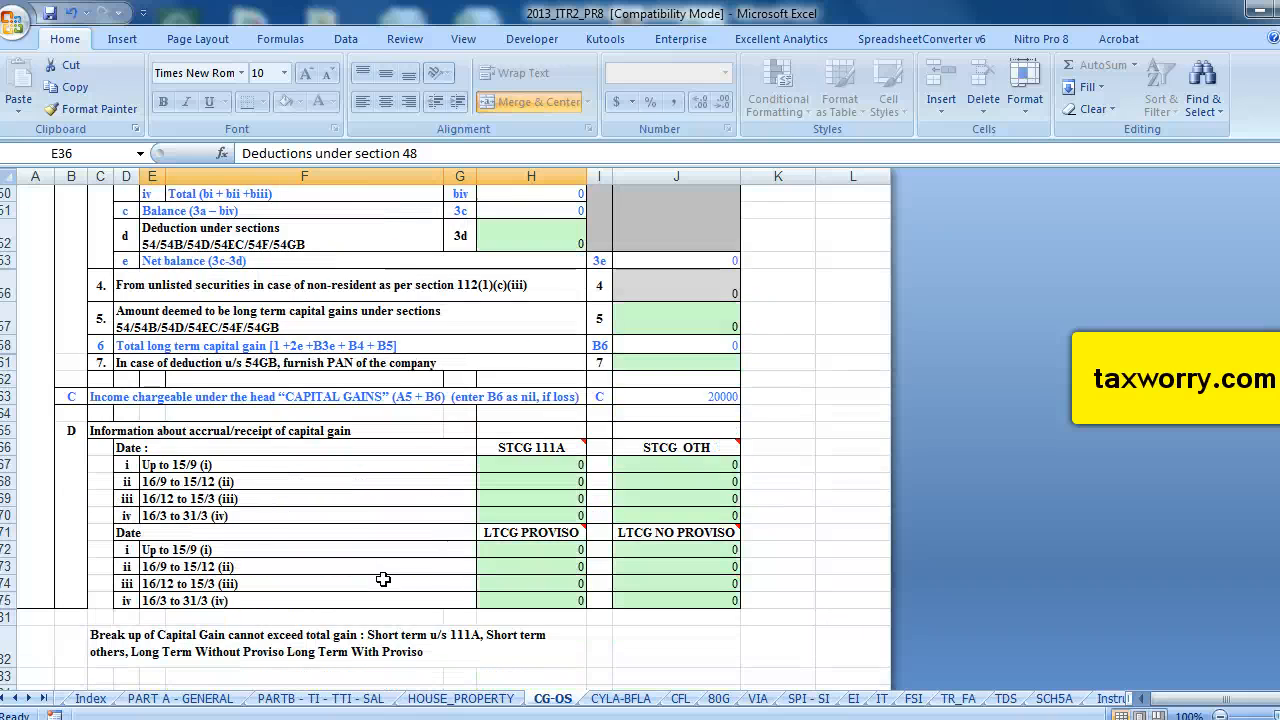
{"action": "scroll", "coordinate": [383, 580], "scroll_direction": "up", "scroll_amount": 4}
{"action": "scroll", "coordinate": [383, 580], "scroll_direction": "up", "scroll_amount": 12}
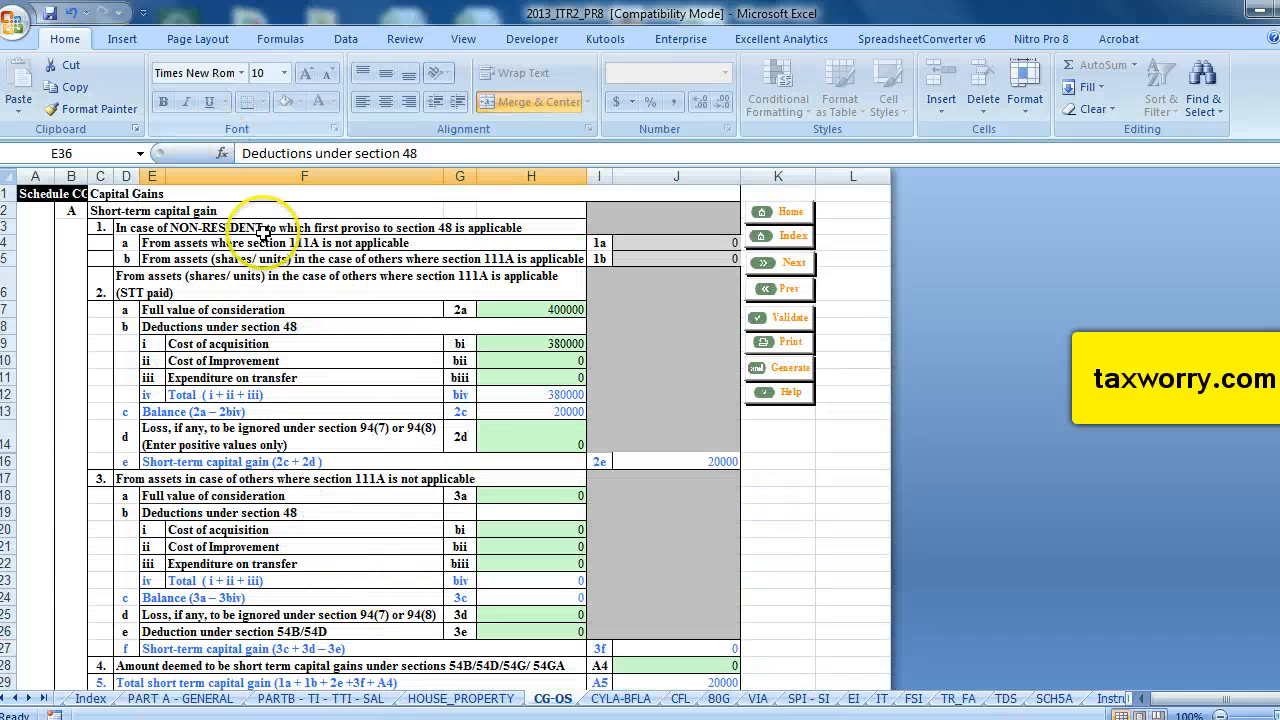
Validate the capital gains sheet and acknowledge the validation message.
{"action": "left_click", "coordinate": [789, 317]}
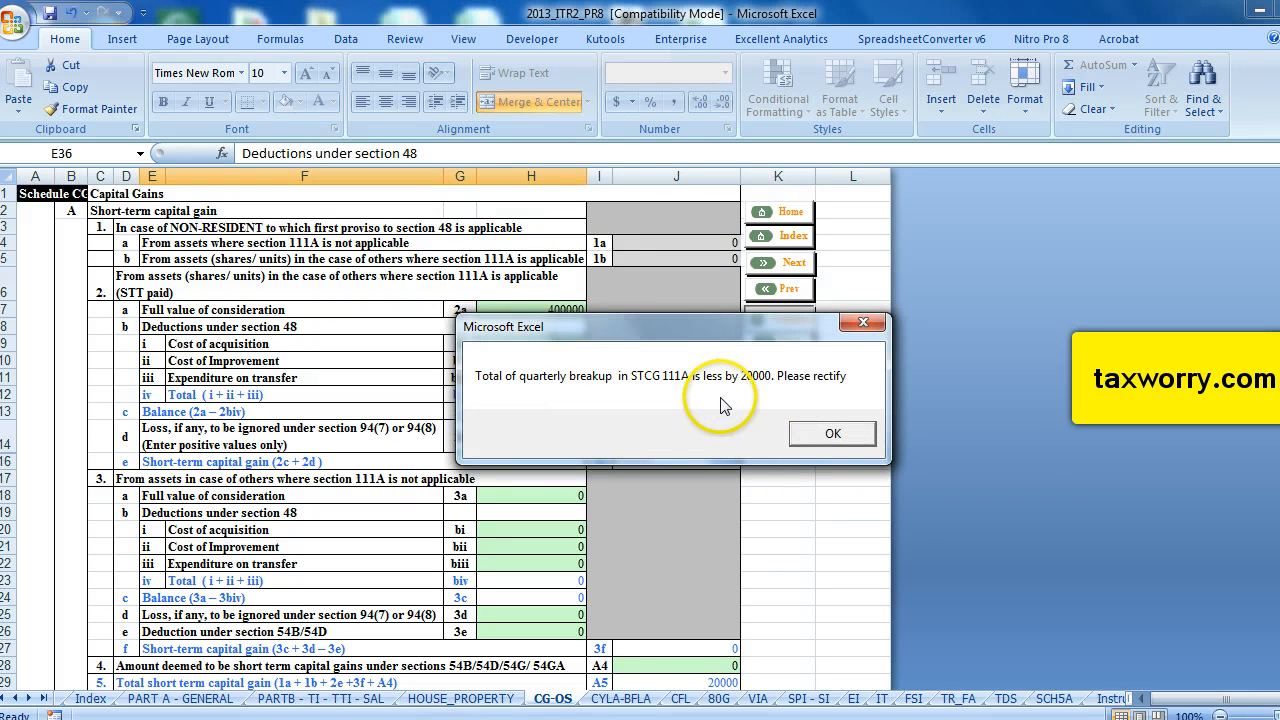
{"action": "left_click", "coordinate": [833, 434]}
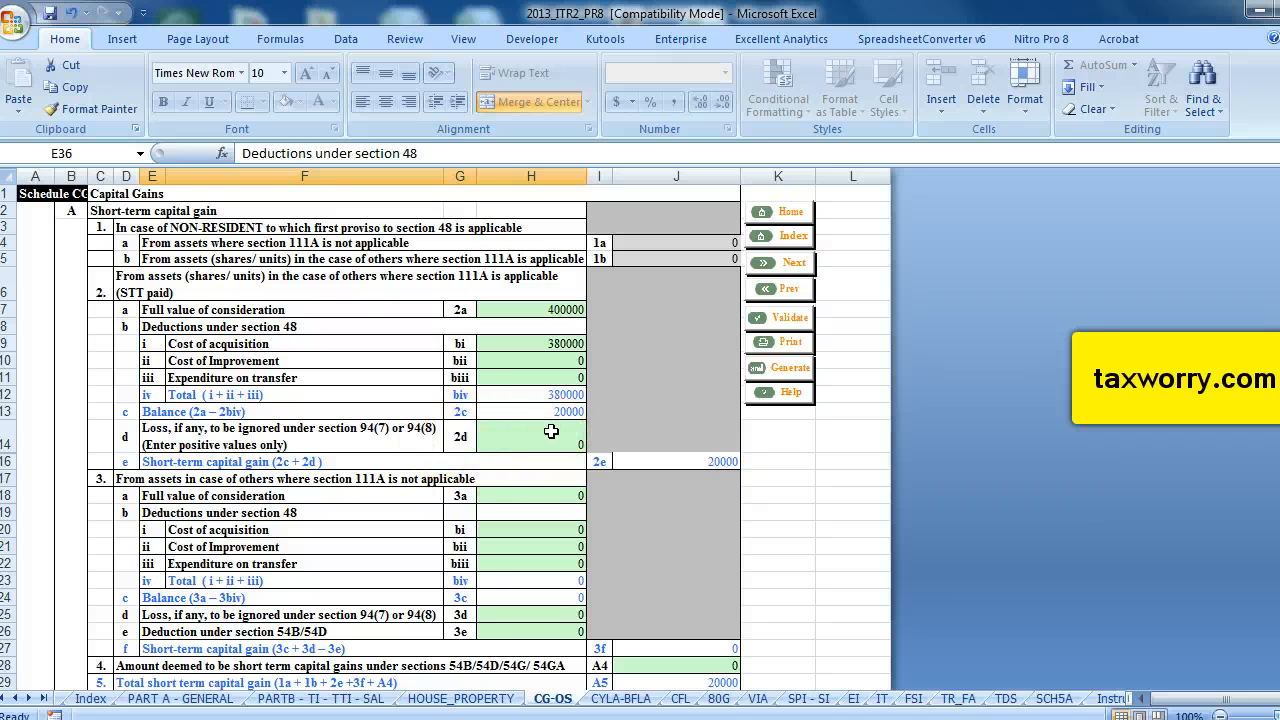
Enter 20000 as STCG 111A accrued in the 16/9 to 15/12 period of the accrual breakup.
{"action": "scroll", "coordinate": [551, 431], "scroll_direction": "down", "scroll_amount": 4}
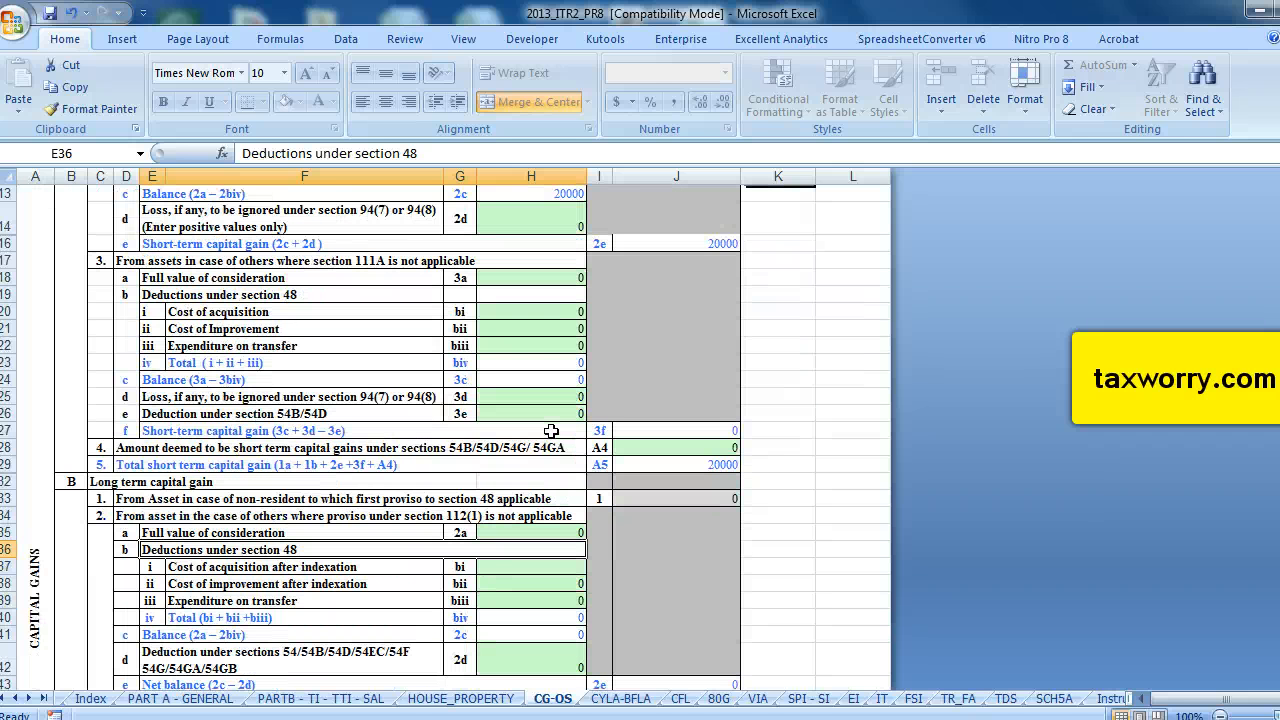
{"action": "scroll", "coordinate": [551, 431], "scroll_direction": "down", "scroll_amount": 12}
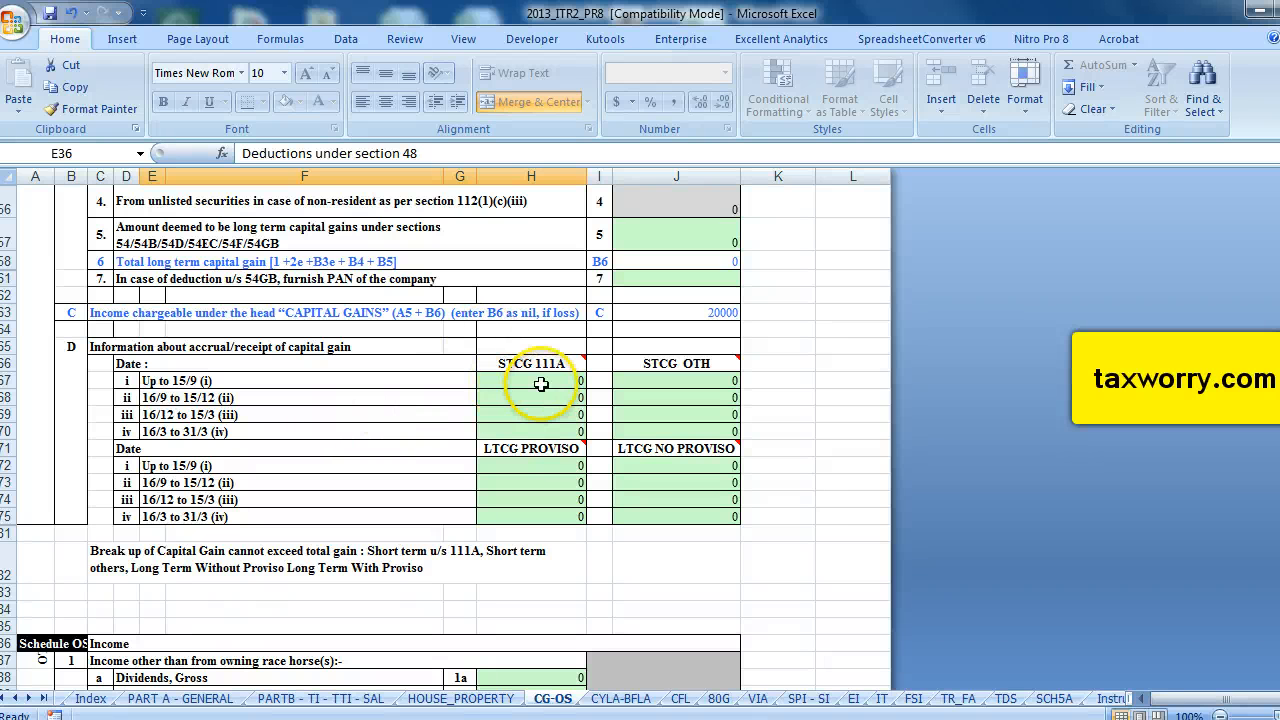
{"action": "scroll", "coordinate": [540, 384], "scroll_direction": "up", "scroll_amount": 3}
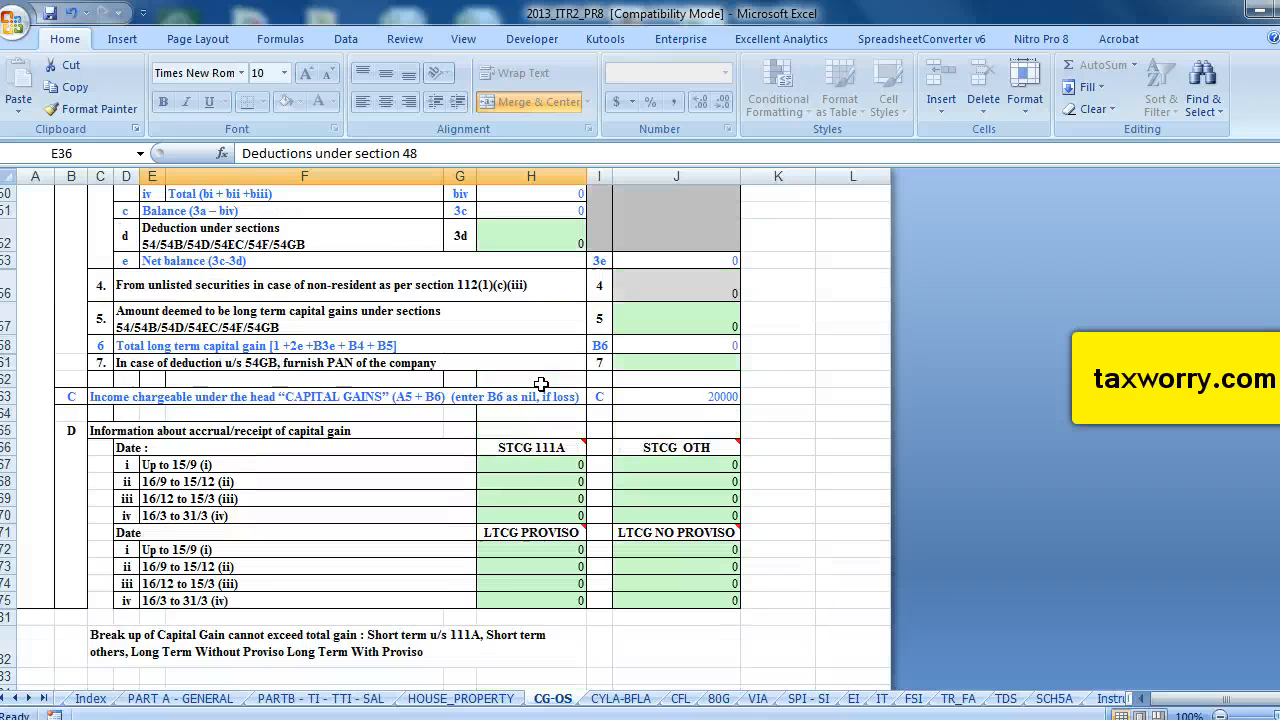
{"action": "scroll", "coordinate": [546, 380], "scroll_direction": "down", "scroll_amount": 3}
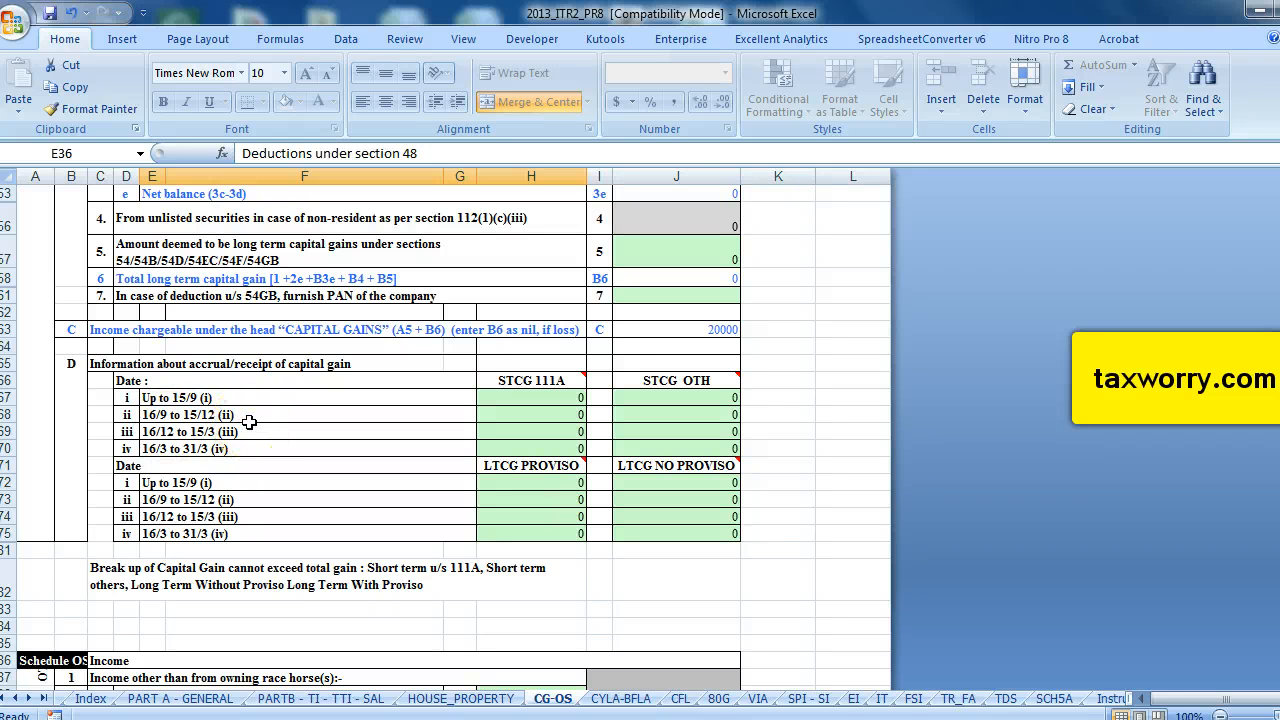
{"action": "left_click", "coordinate": [538, 411]}
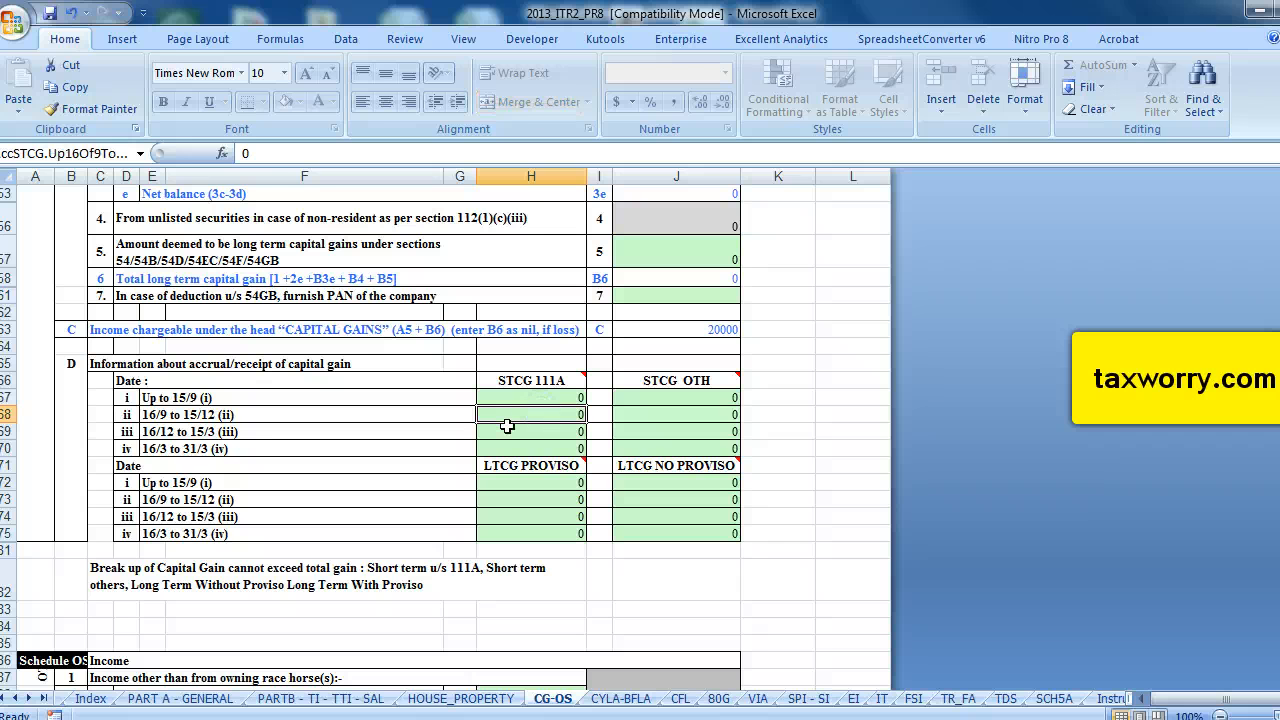
{"action": "type", "text": "20000"}
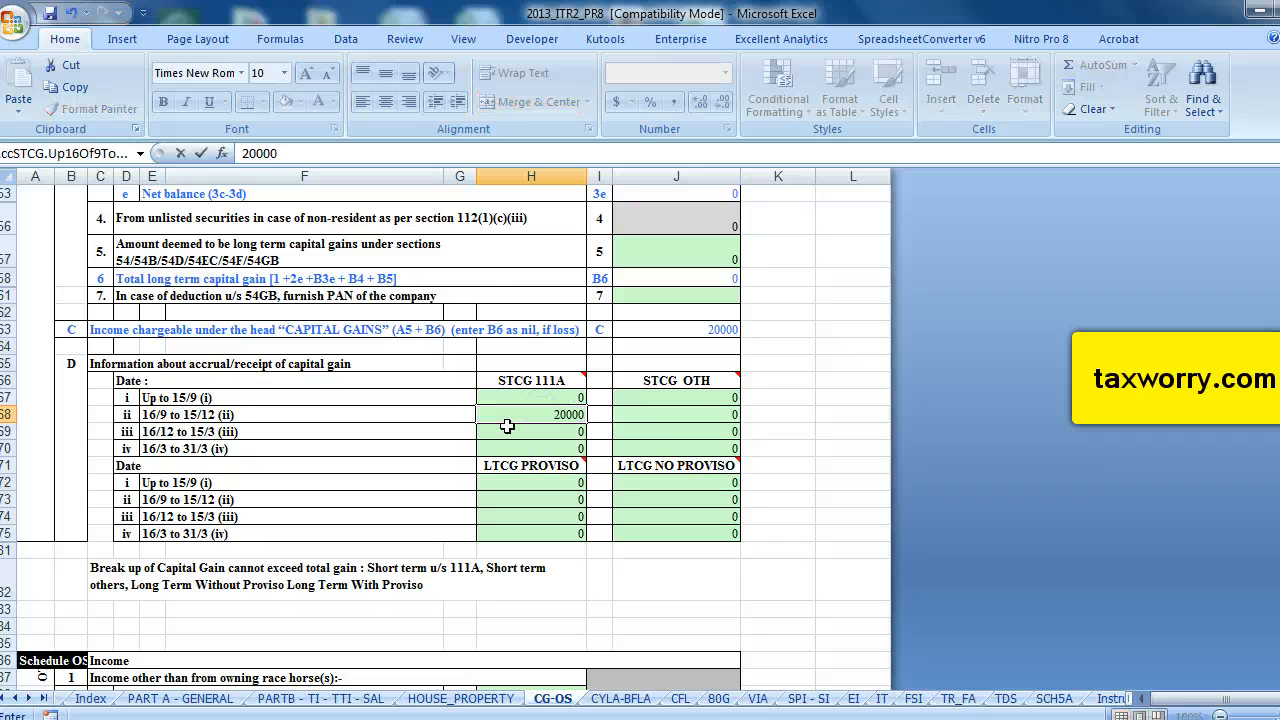
{"action": "left_click", "coordinate": [522, 270]}
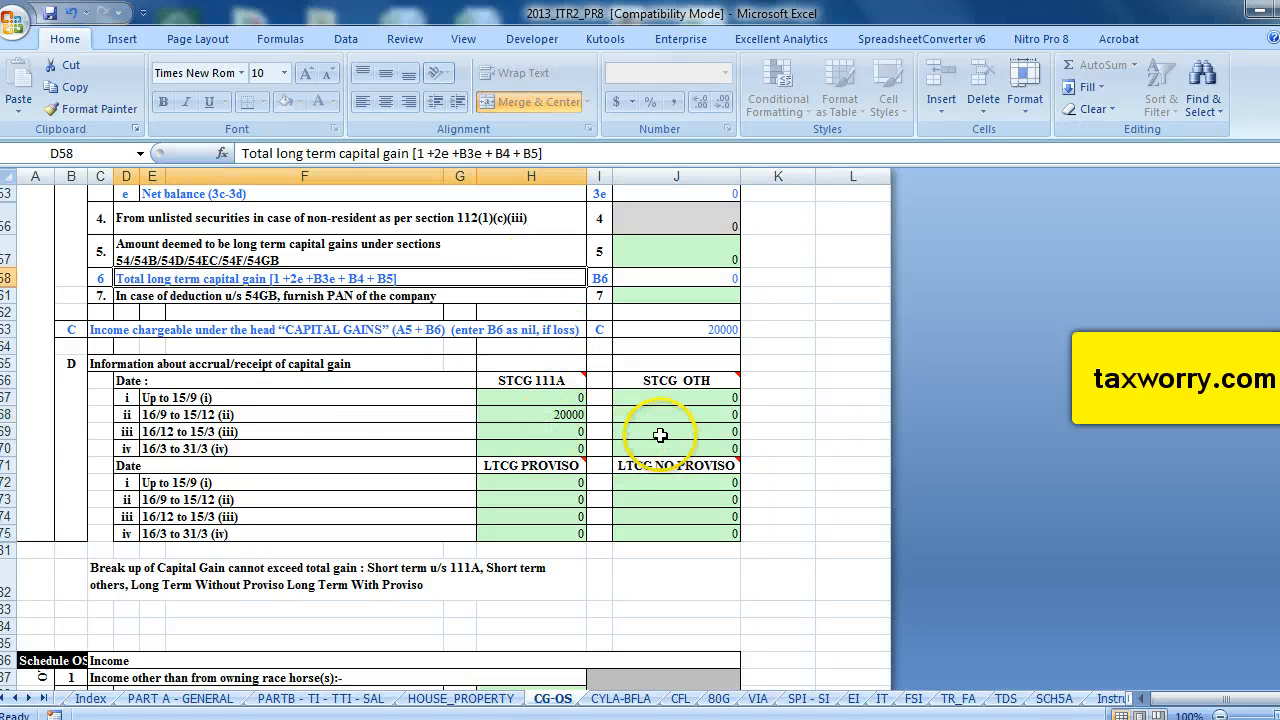
Validate the capital gains sheet again and acknowledge the result.
{"action": "scroll", "coordinate": [660, 435], "scroll_direction": "up", "scroll_amount": 17}
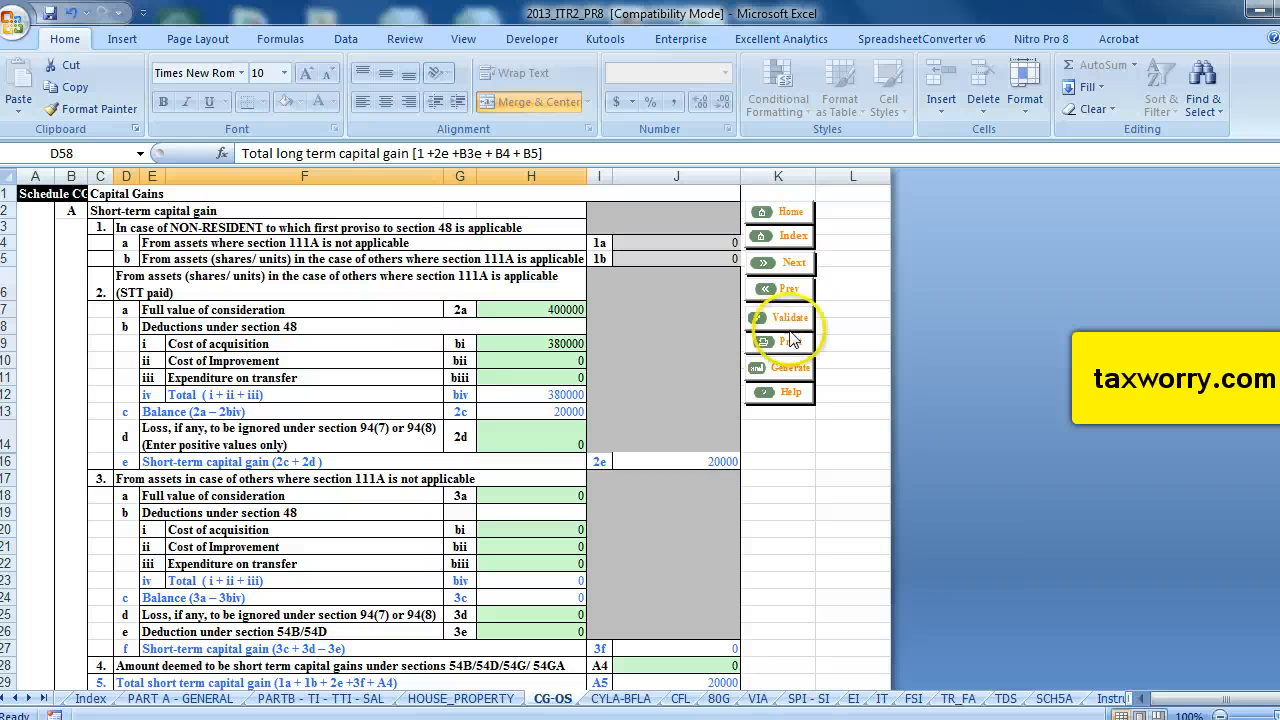
{"action": "left_click", "coordinate": [791, 317]}
{"action": "left_click", "coordinate": [692, 432]}
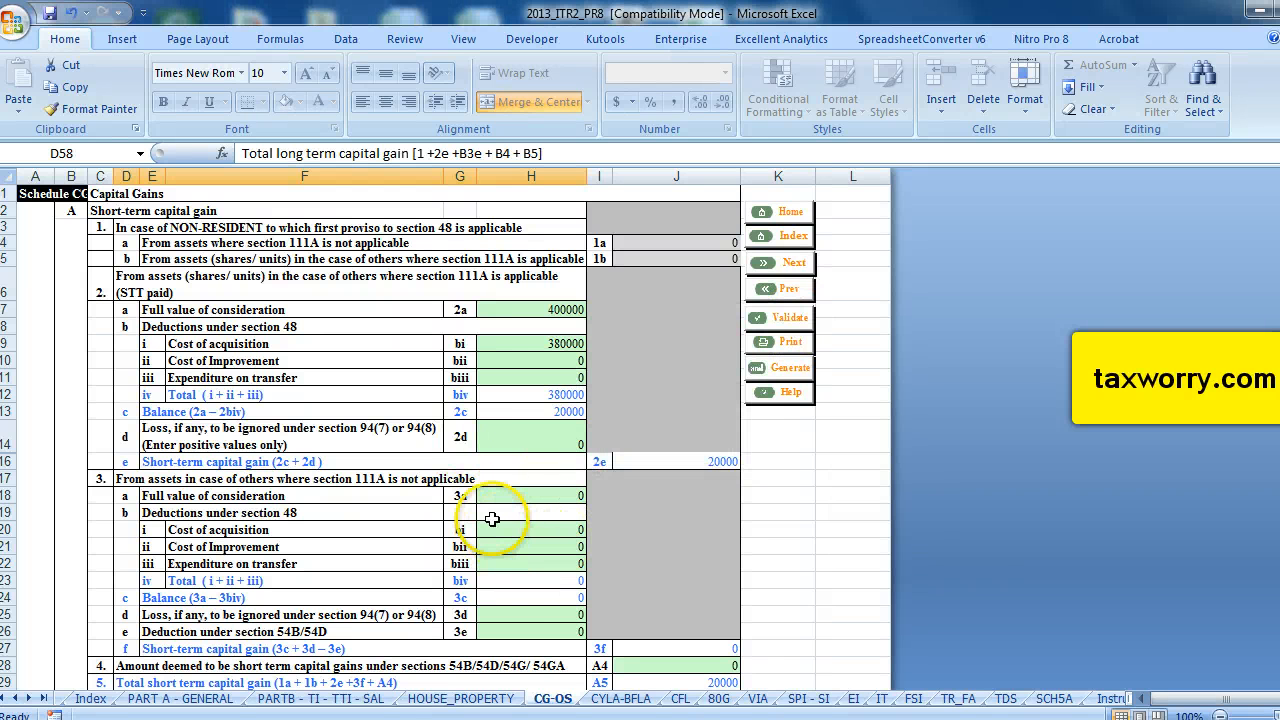
Open the CYLA-BFLA sheet and review the current-year and brought-forward loss set-off schedules.
{"action": "left_click", "coordinate": [625, 699]}
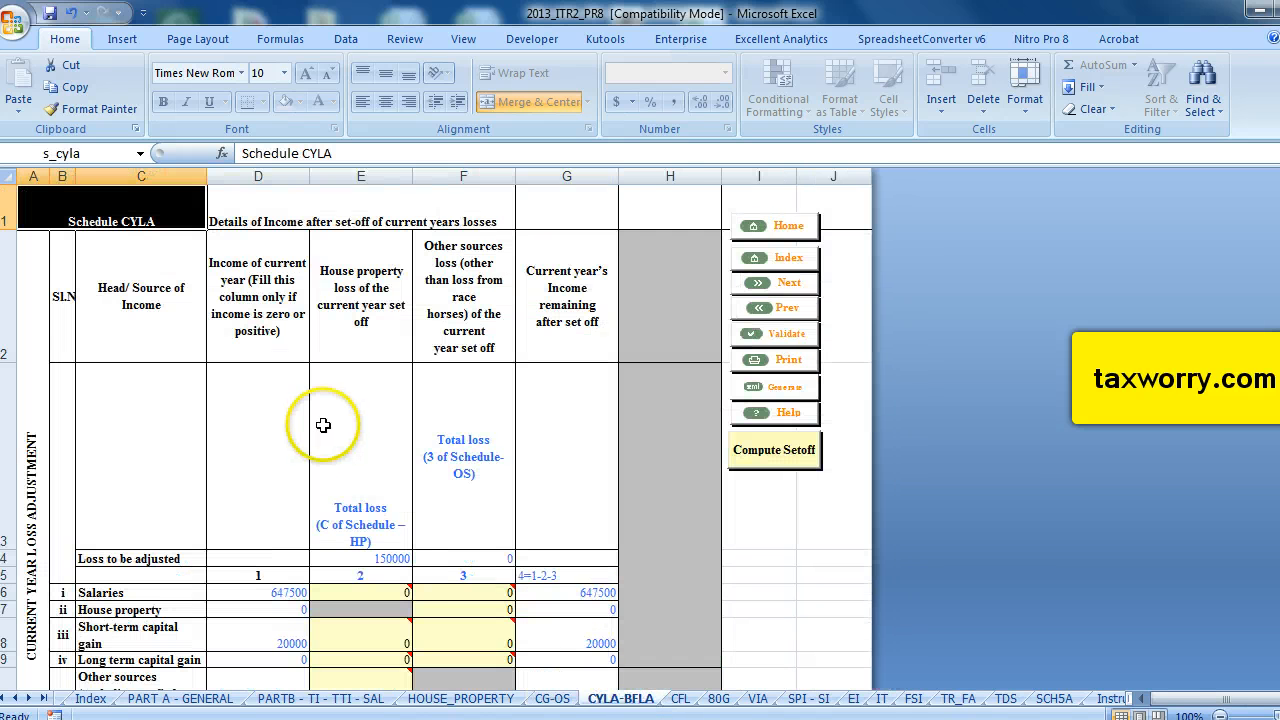
{"action": "scroll", "coordinate": [323, 425], "scroll_direction": "down", "scroll_amount": 2}
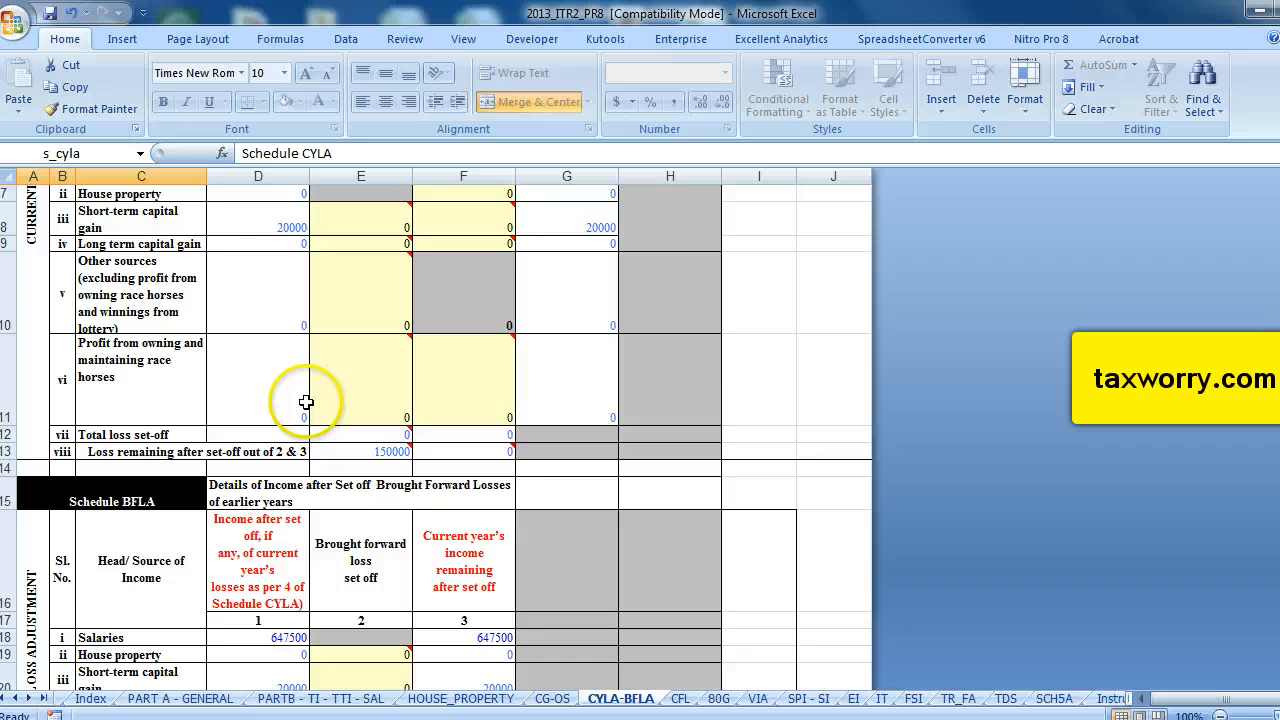
{"action": "scroll", "coordinate": [290, 410], "scroll_direction": "up", "scroll_amount": 2}
{"action": "scroll", "coordinate": [262, 414], "scroll_direction": "down", "scroll_amount": 2}
{"action": "scroll", "coordinate": [262, 414], "scroll_direction": "up", "scroll_amount": 2}
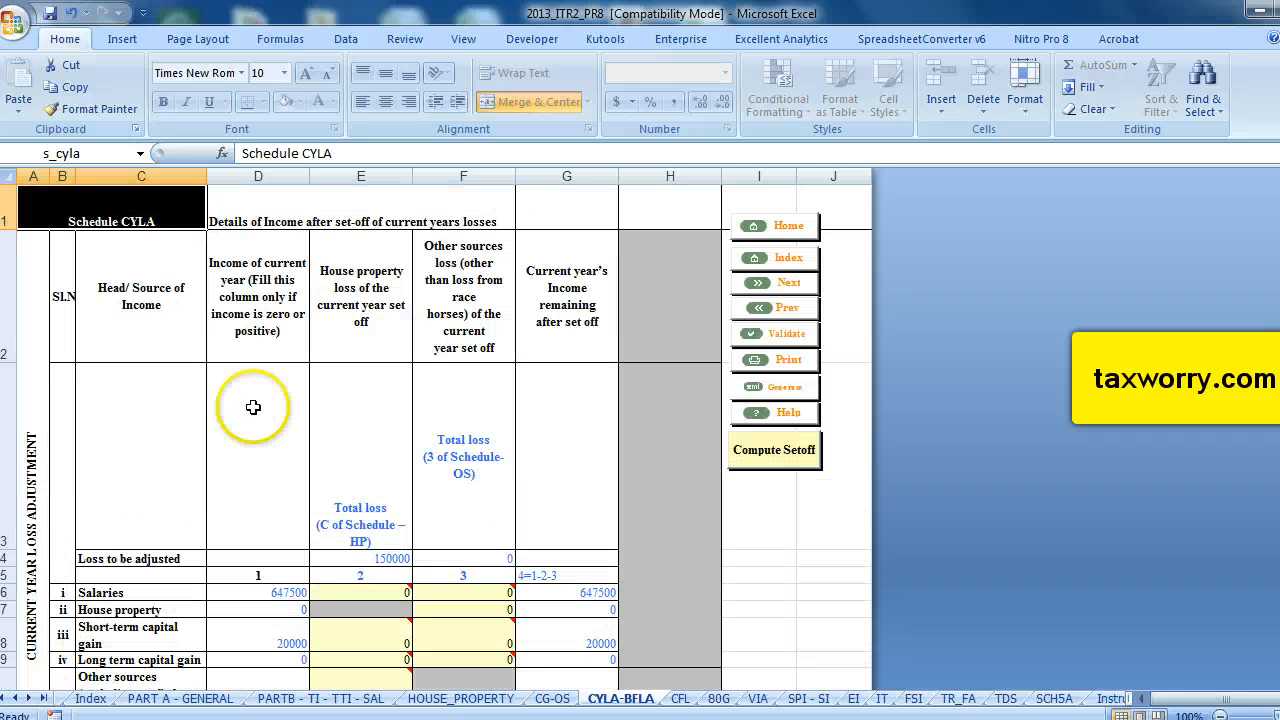
{"action": "scroll", "coordinate": [300, 523], "scroll_direction": "down", "scroll_amount": 2}
{"action": "scroll", "coordinate": [240, 358], "scroll_direction": "up", "scroll_amount": 2}
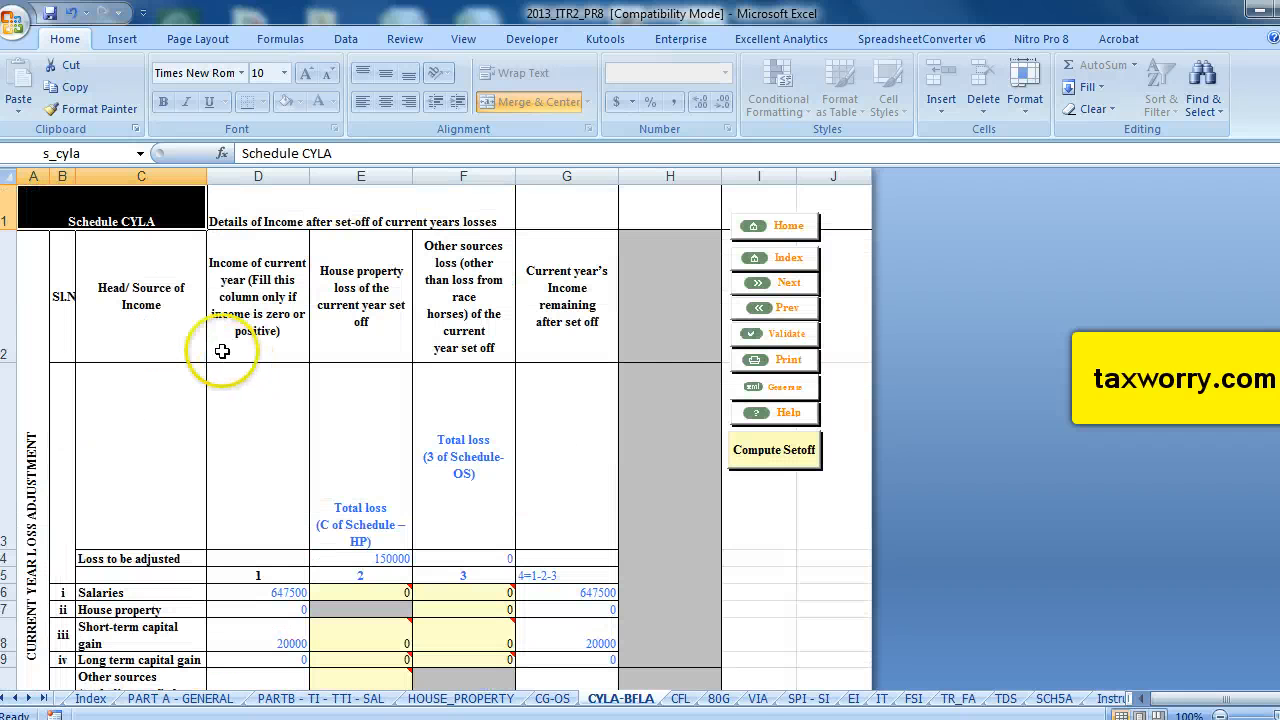
{"action": "scroll", "coordinate": [408, 514], "scroll_direction": "down", "scroll_amount": 4}
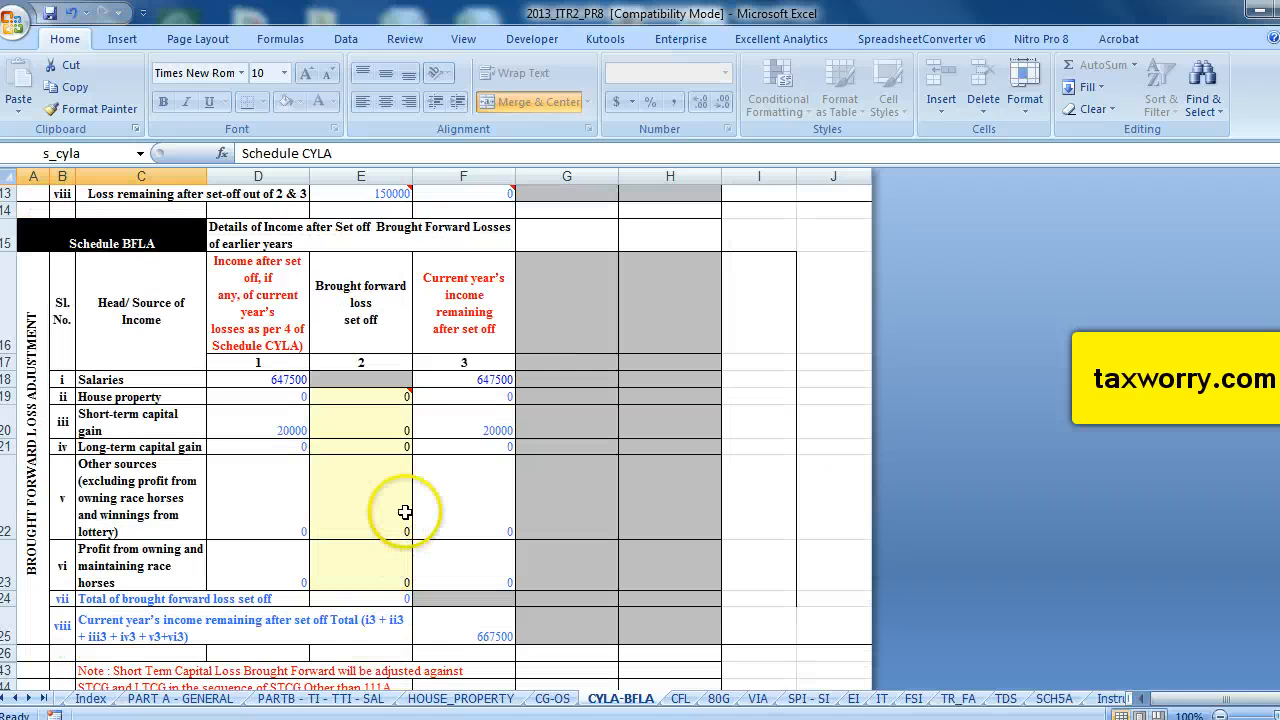
{"action": "scroll", "coordinate": [400, 500], "scroll_direction": "up", "scroll_amount": 2}
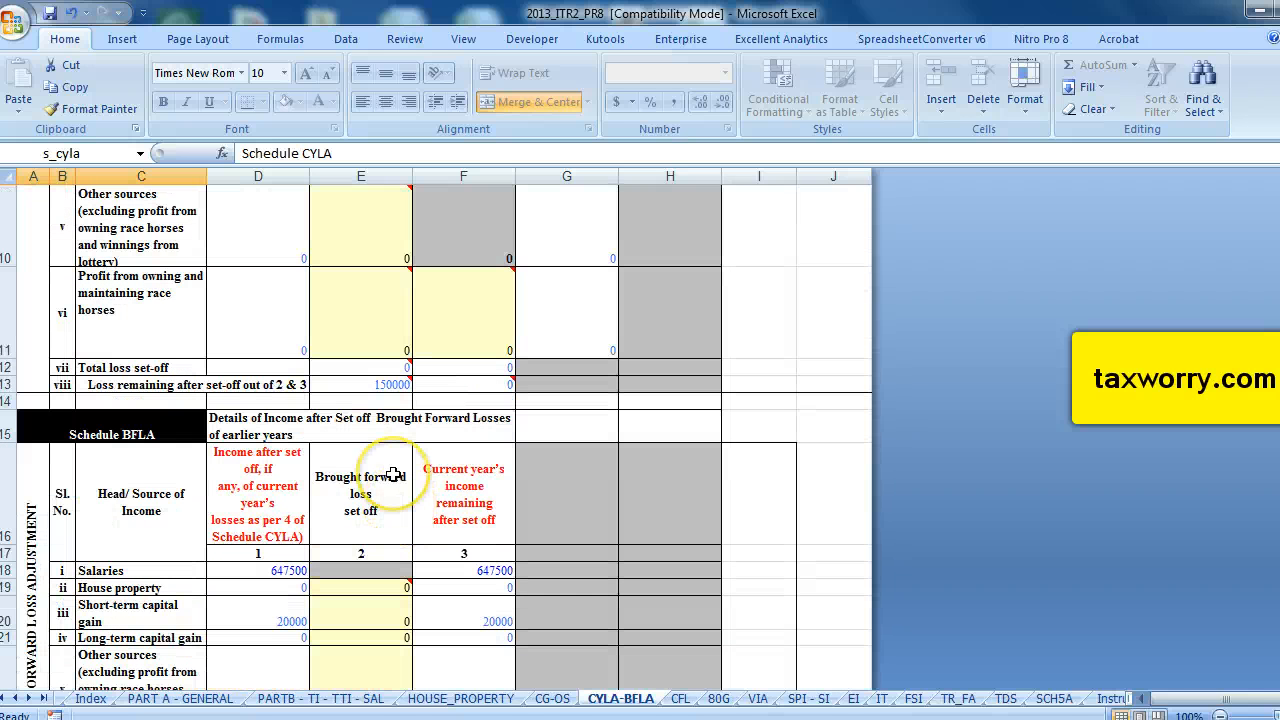
{"action": "scroll", "coordinate": [400, 490], "scroll_direction": "down", "scroll_amount": 4}
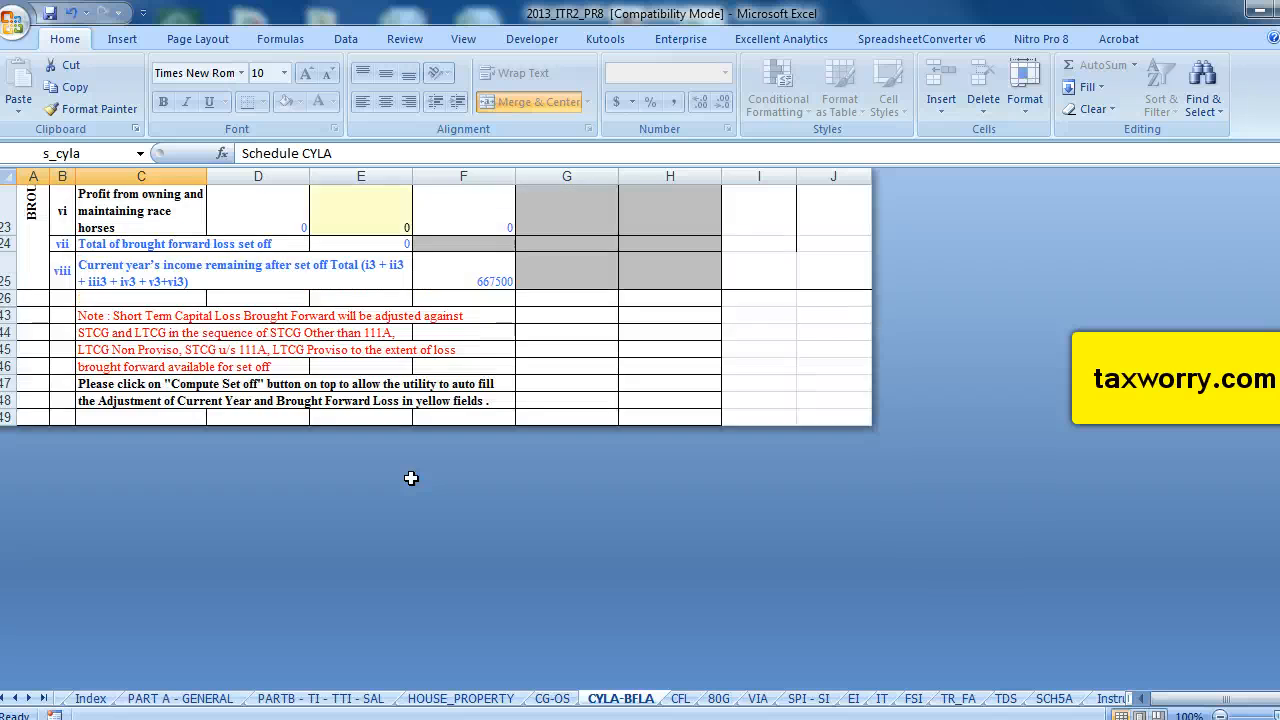
{"action": "scroll", "coordinate": [411, 478], "scroll_direction": "up", "scroll_amount": 6}
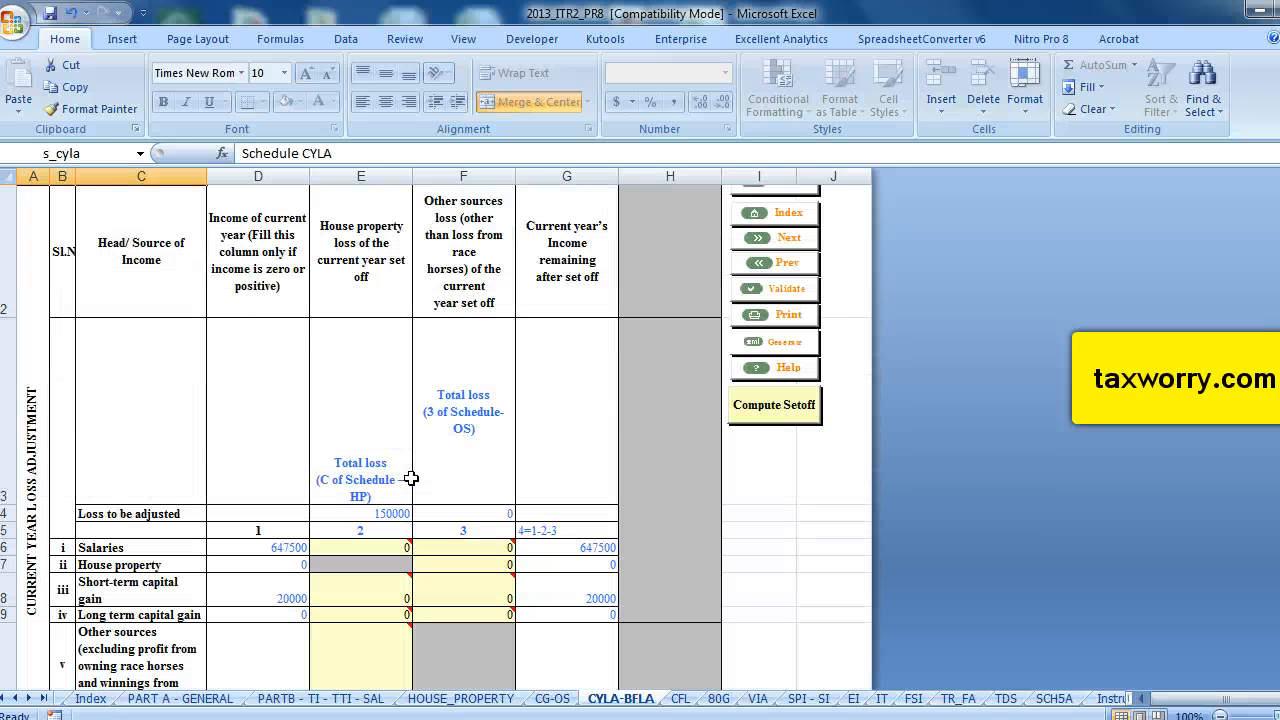
Validate the CYLA-BFLA sheet, acknowledge the result, and switch to the CFL sheet.
{"action": "left_click", "coordinate": [782, 289]}
{"action": "key", "text": "Return"}
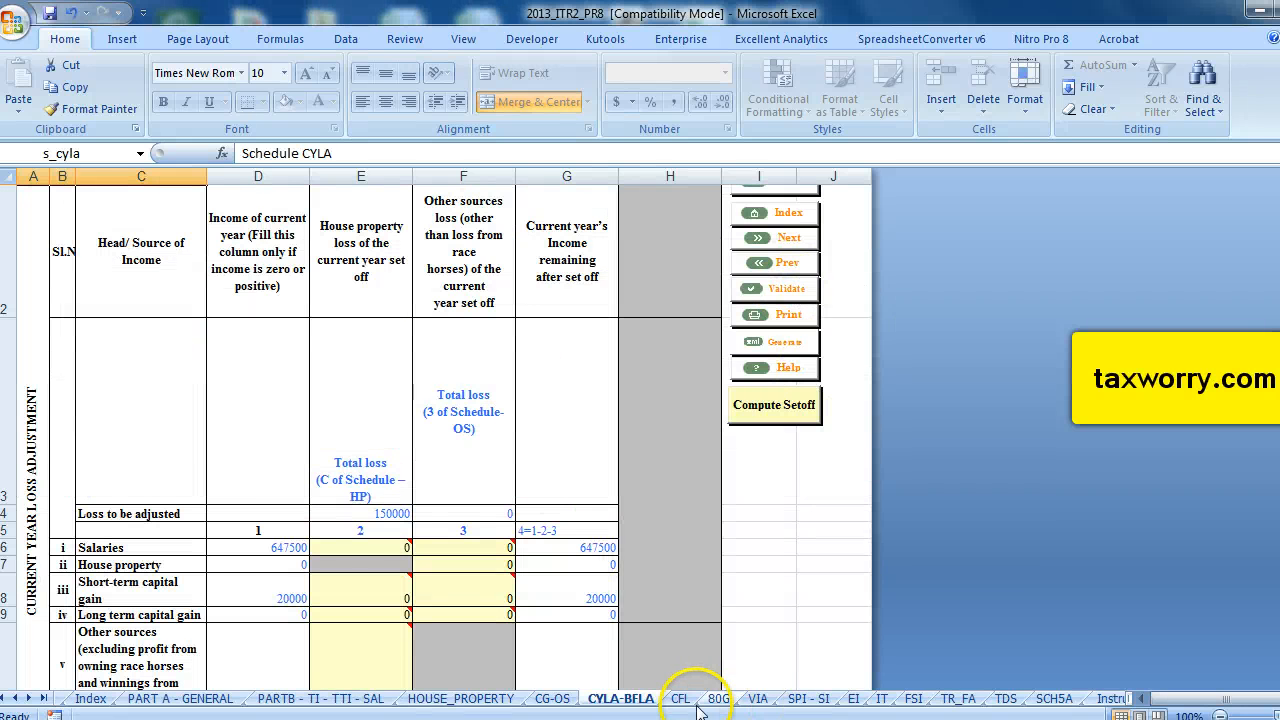
{"action": "left_click", "coordinate": [680, 698]}
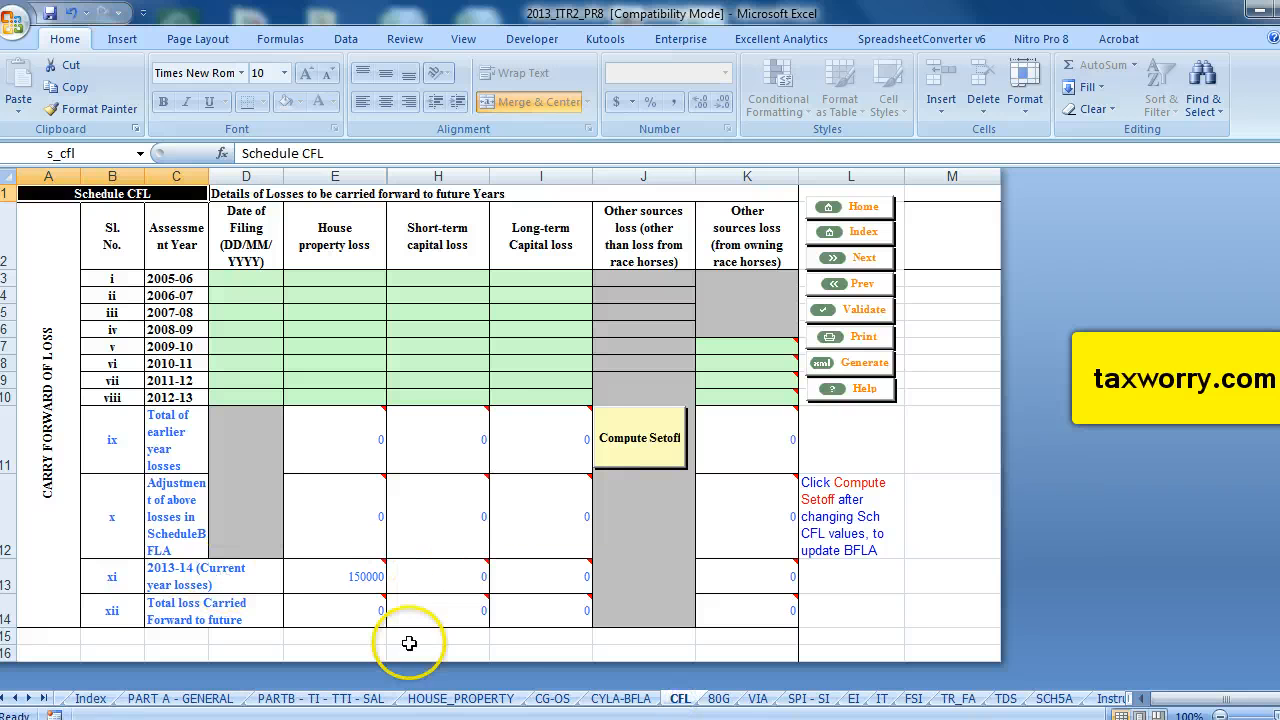
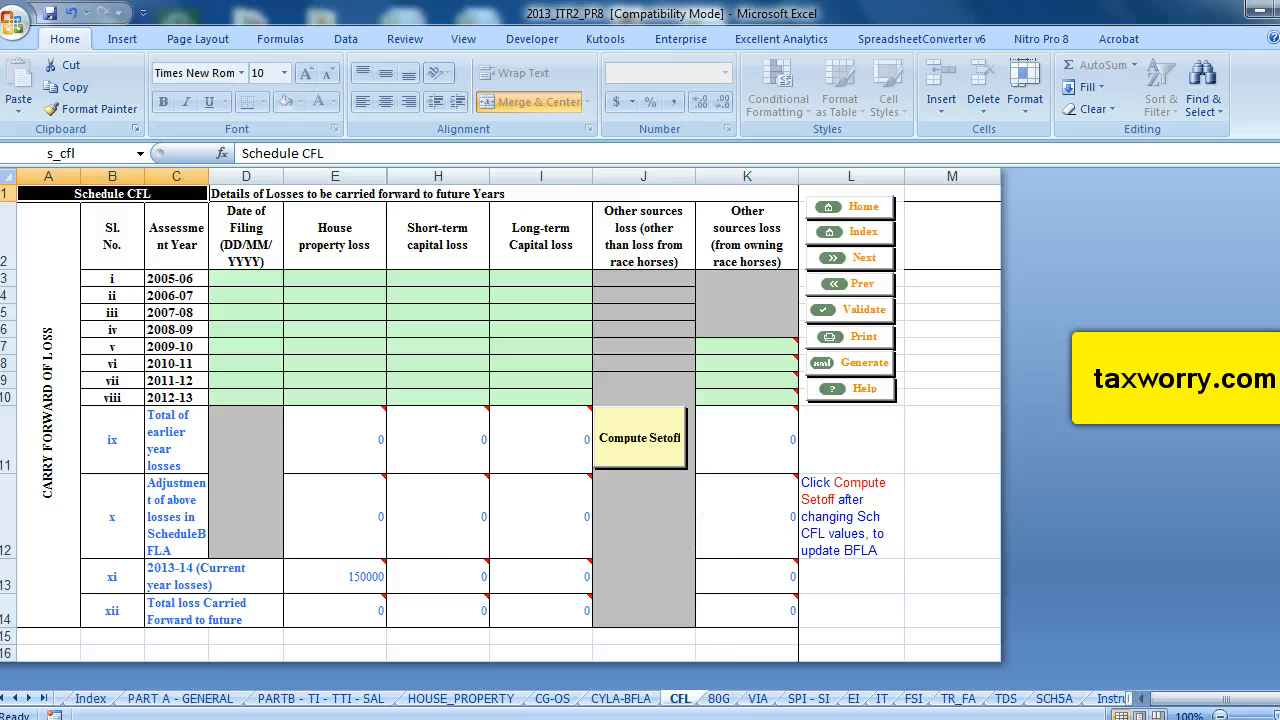
Switch to the VIA sheet and enter 100000 as the 80C deduction.
{"action": "left_click", "coordinate": [718, 700]}
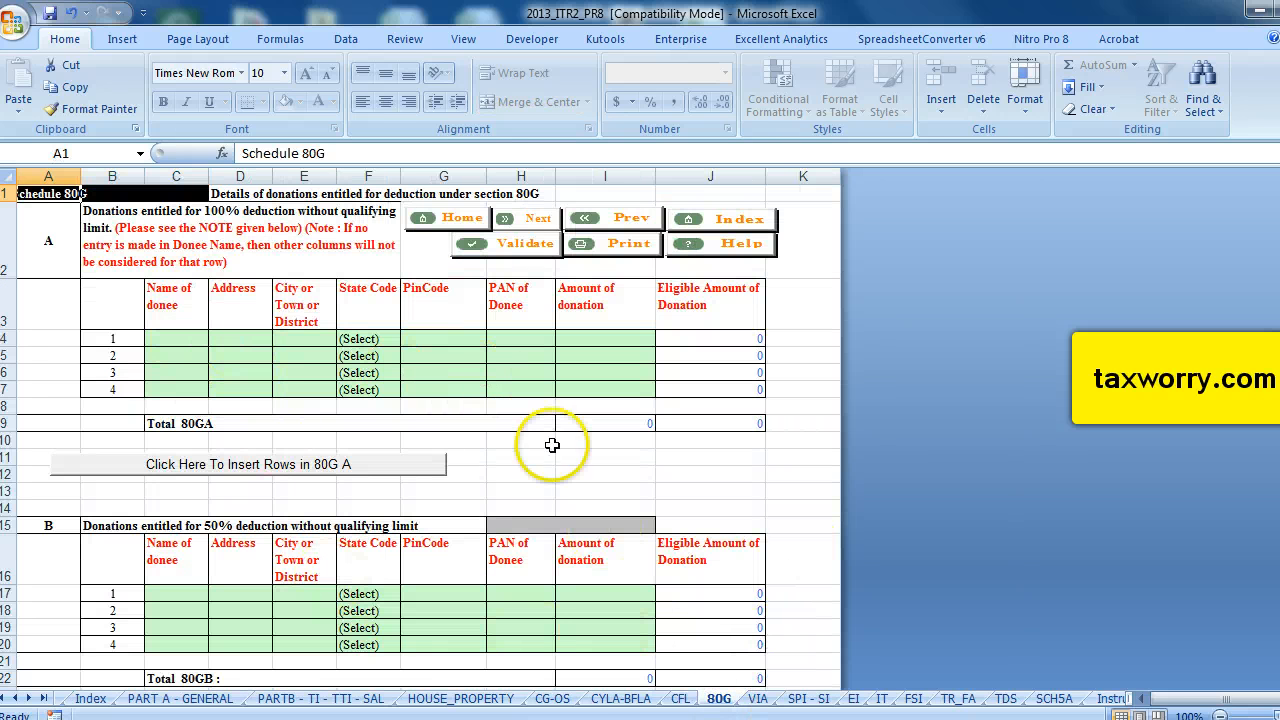
{"action": "left_click", "coordinate": [757, 697]}
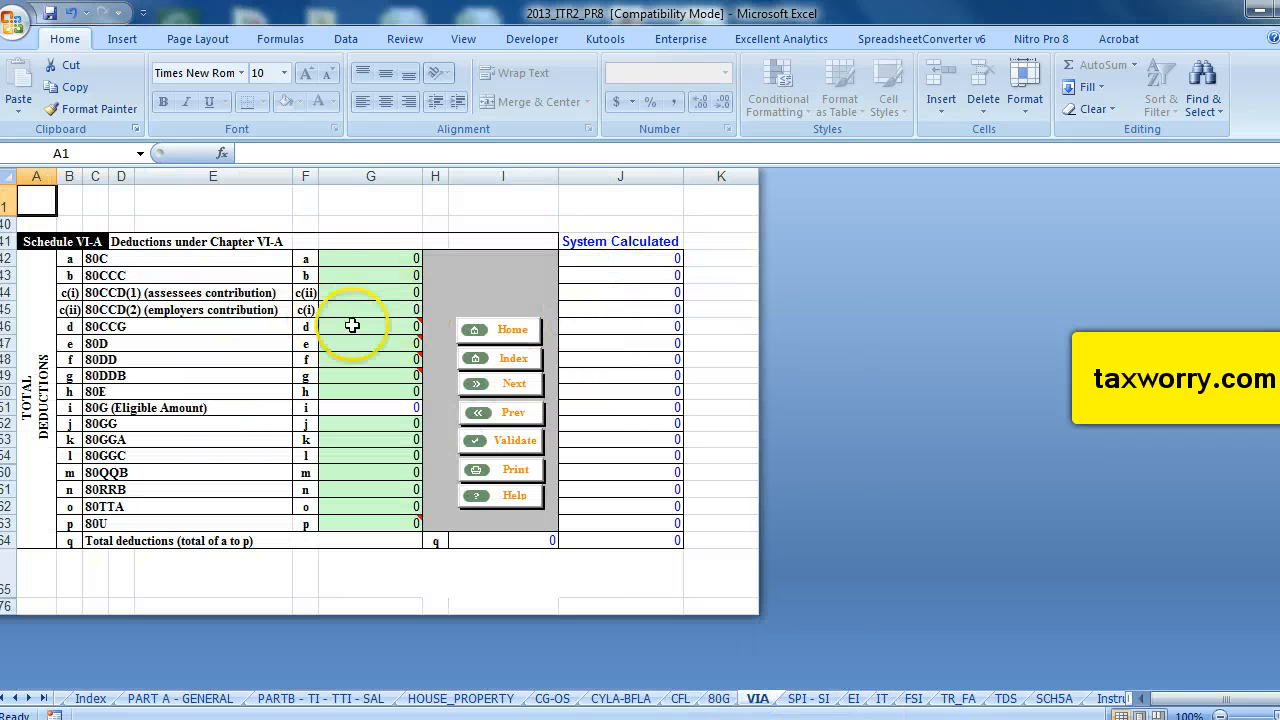
{"action": "left_click", "coordinate": [358, 259]}
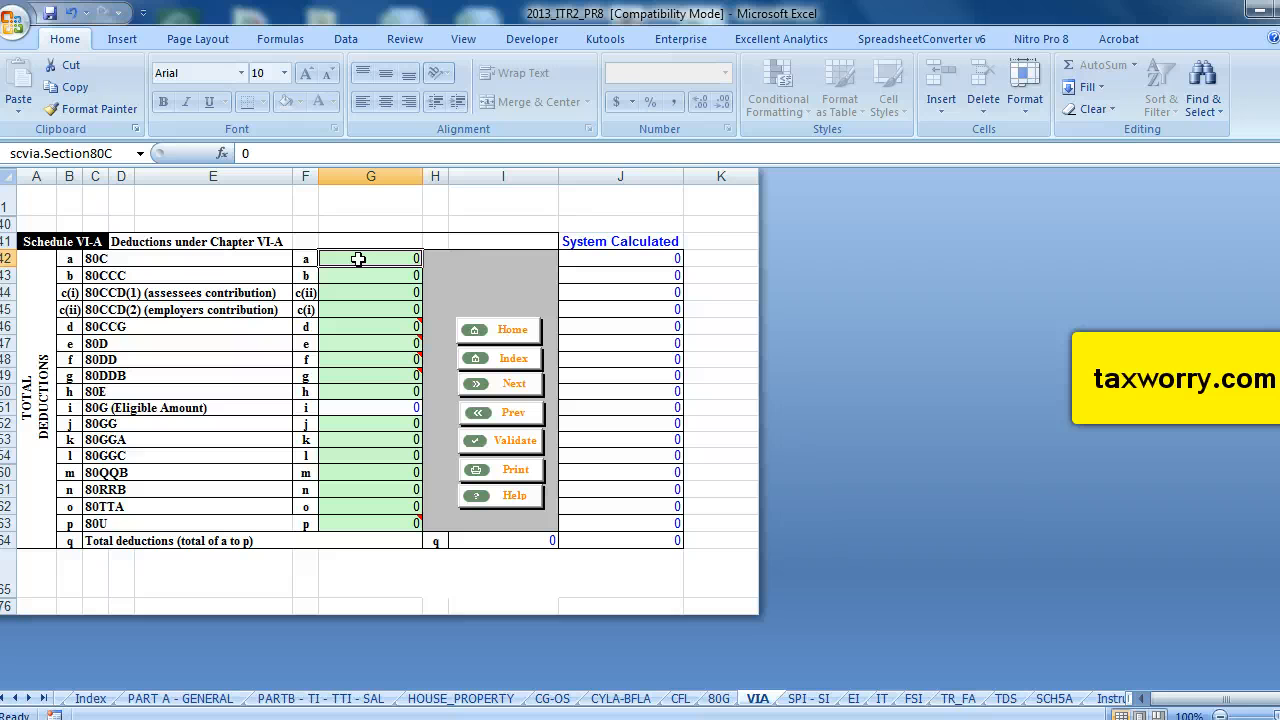
{"action": "type", "text": "100000"}
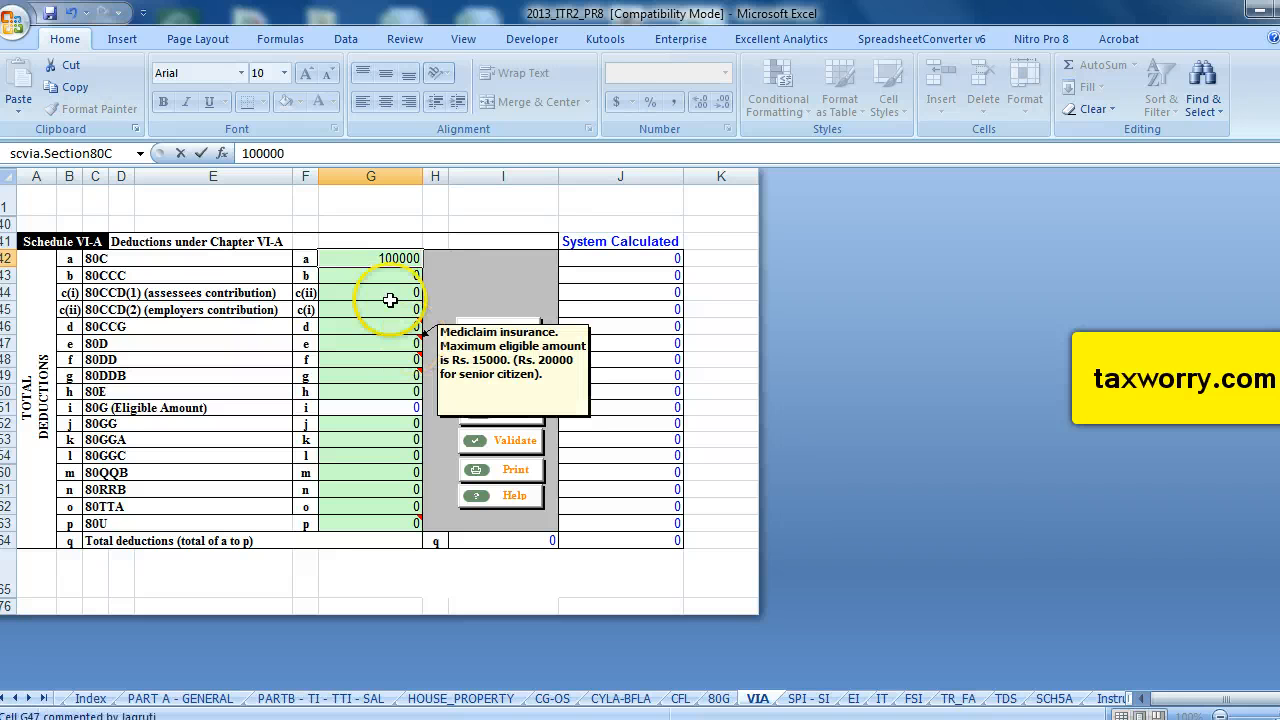
Enter 7000 as the 80D deduction in Schedule VI-A.
{"action": "left_click", "coordinate": [366, 326]}
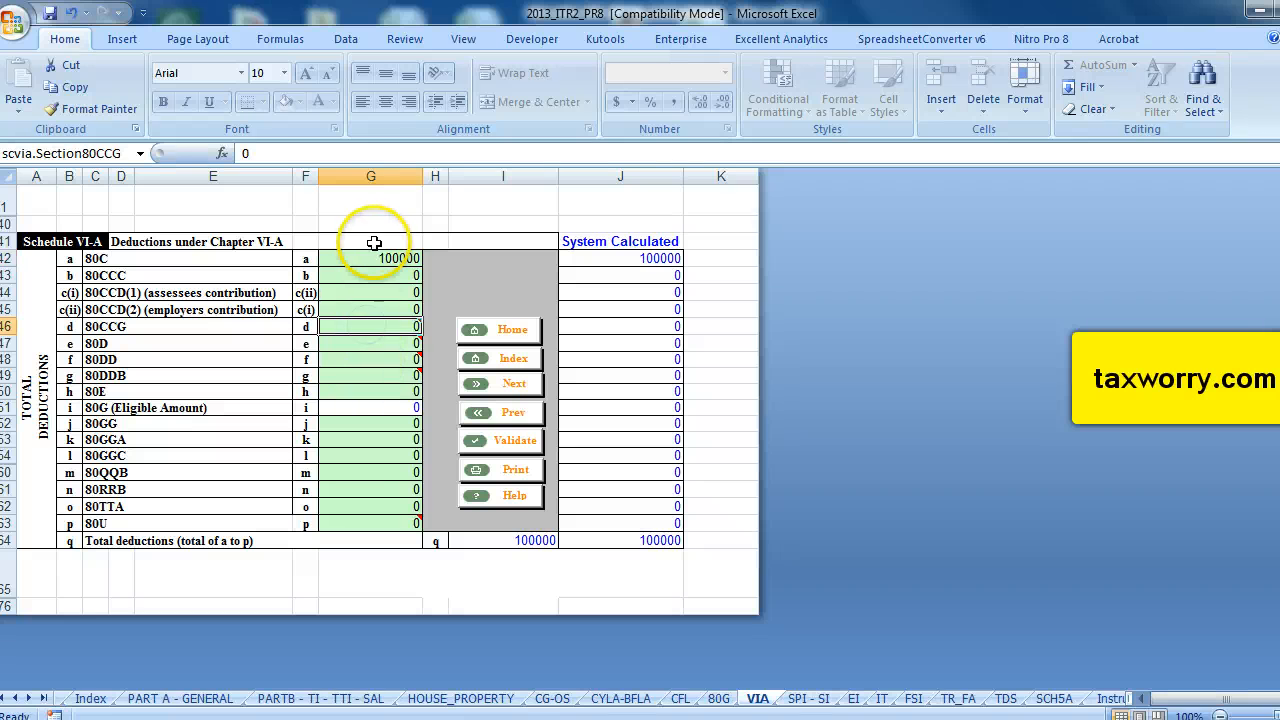
{"action": "left_click", "coordinate": [360, 343]}
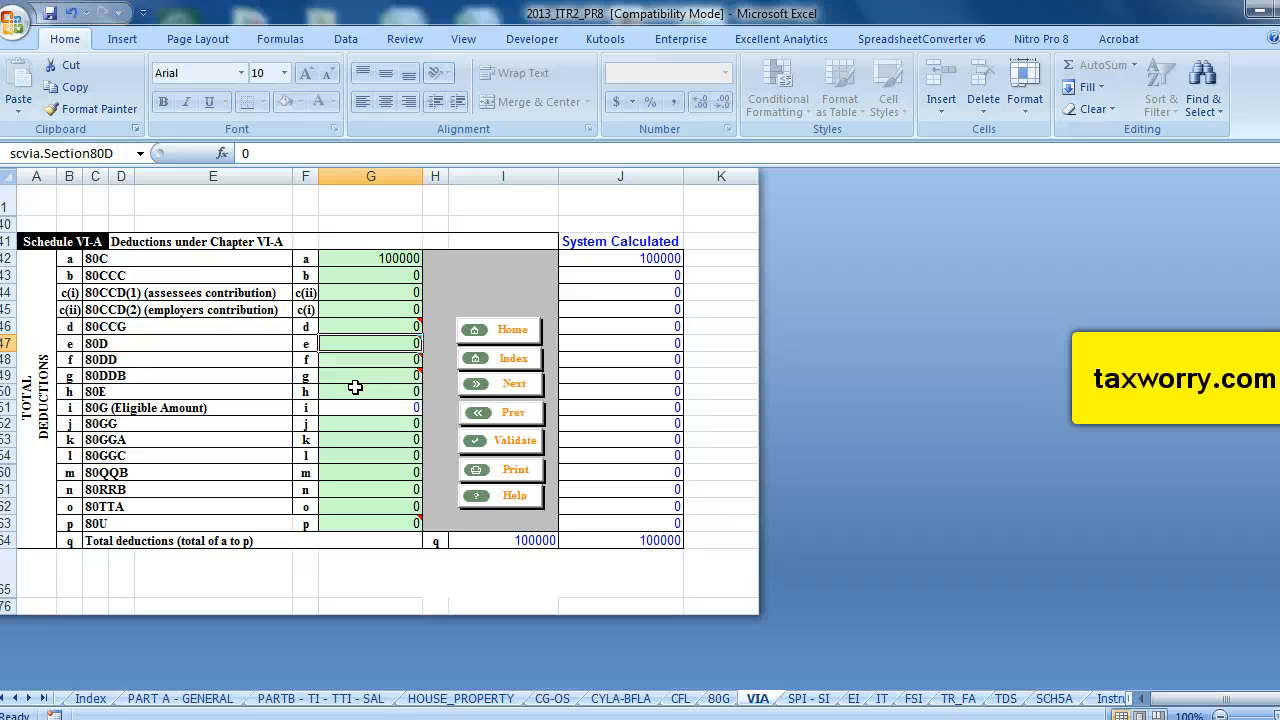
{"action": "type", "text": "7000"}
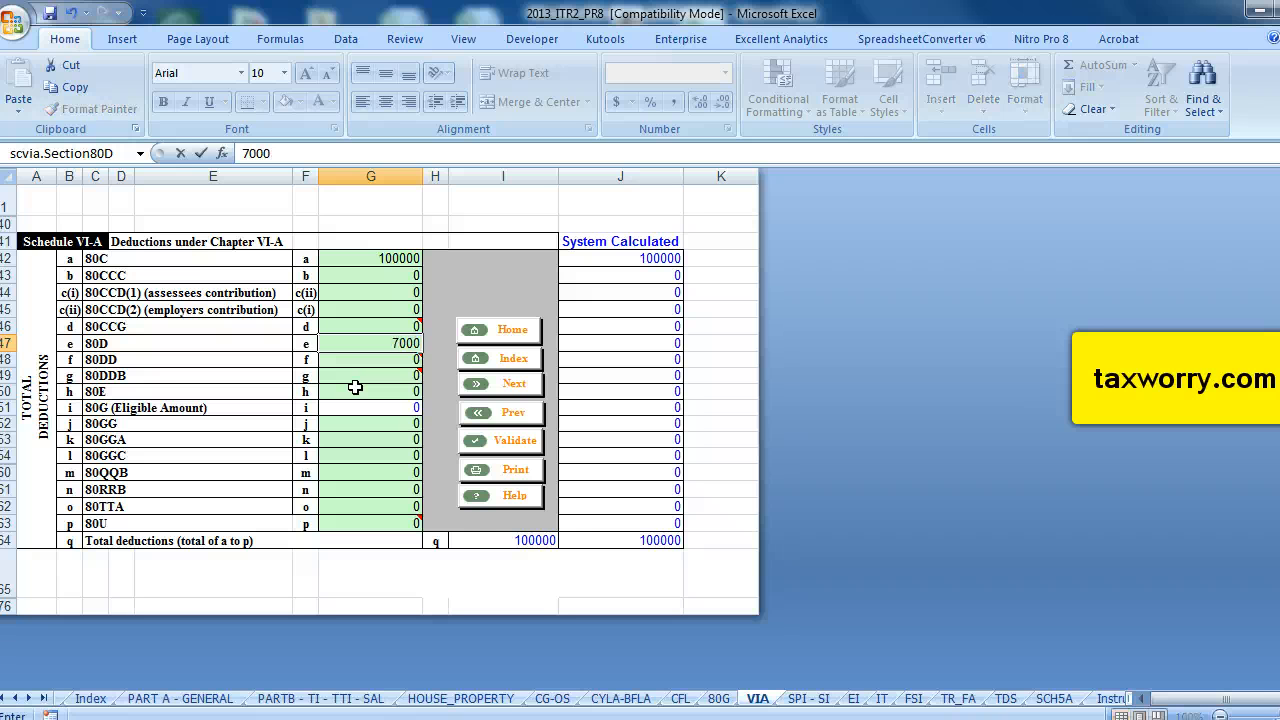
{"action": "left_click", "coordinate": [355, 387]}
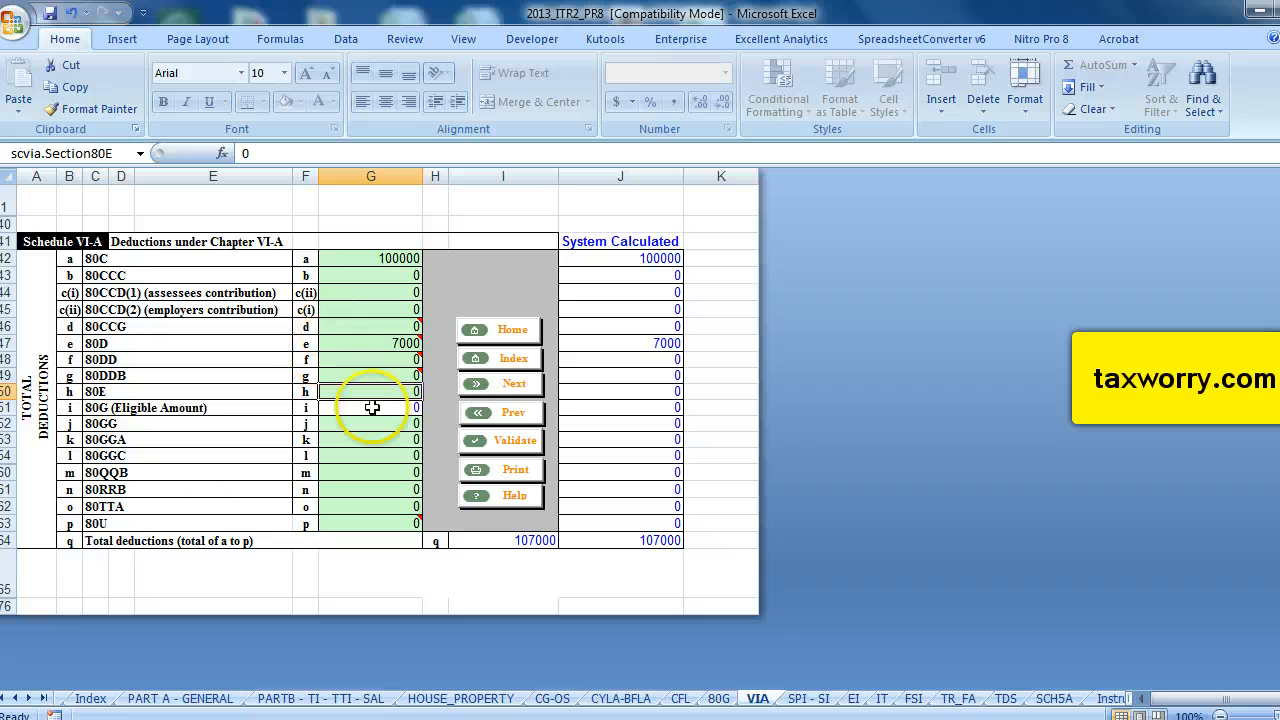
Enter 10000 as the 80TTA deduction in Schedule VI-A.
{"action": "left_click", "coordinate": [378, 510]}
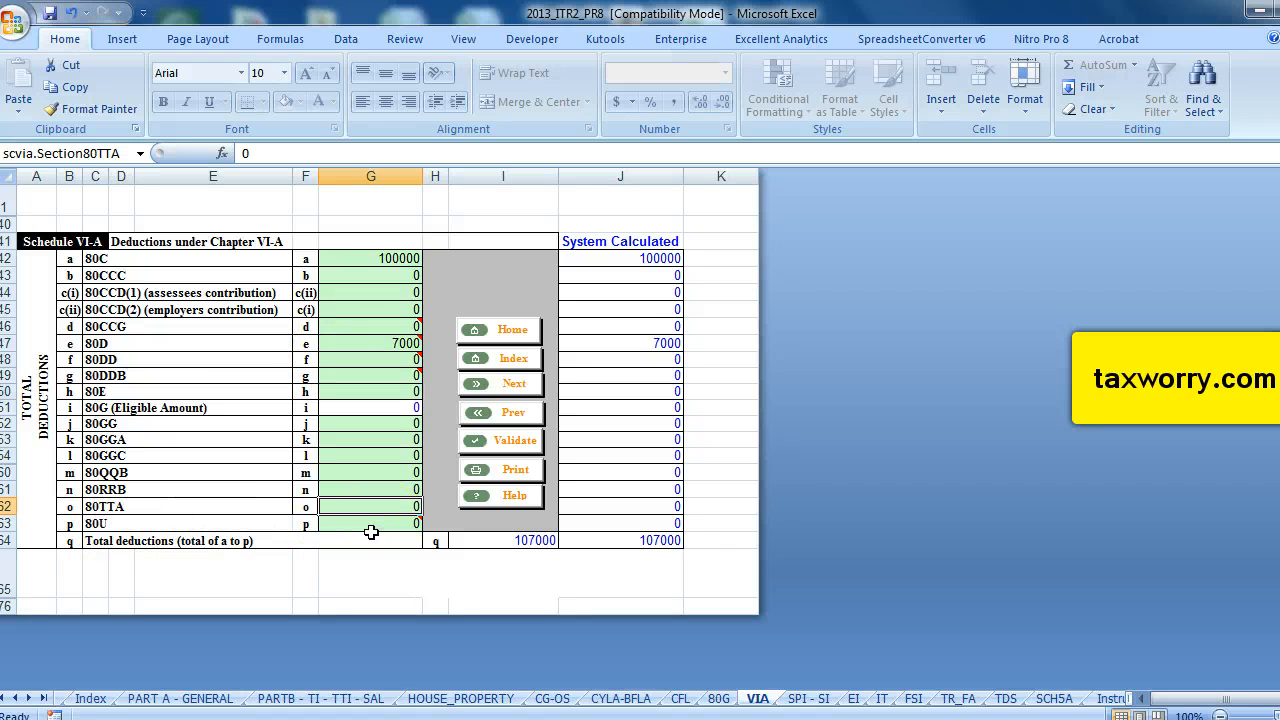
{"action": "type", "text": "10000"}
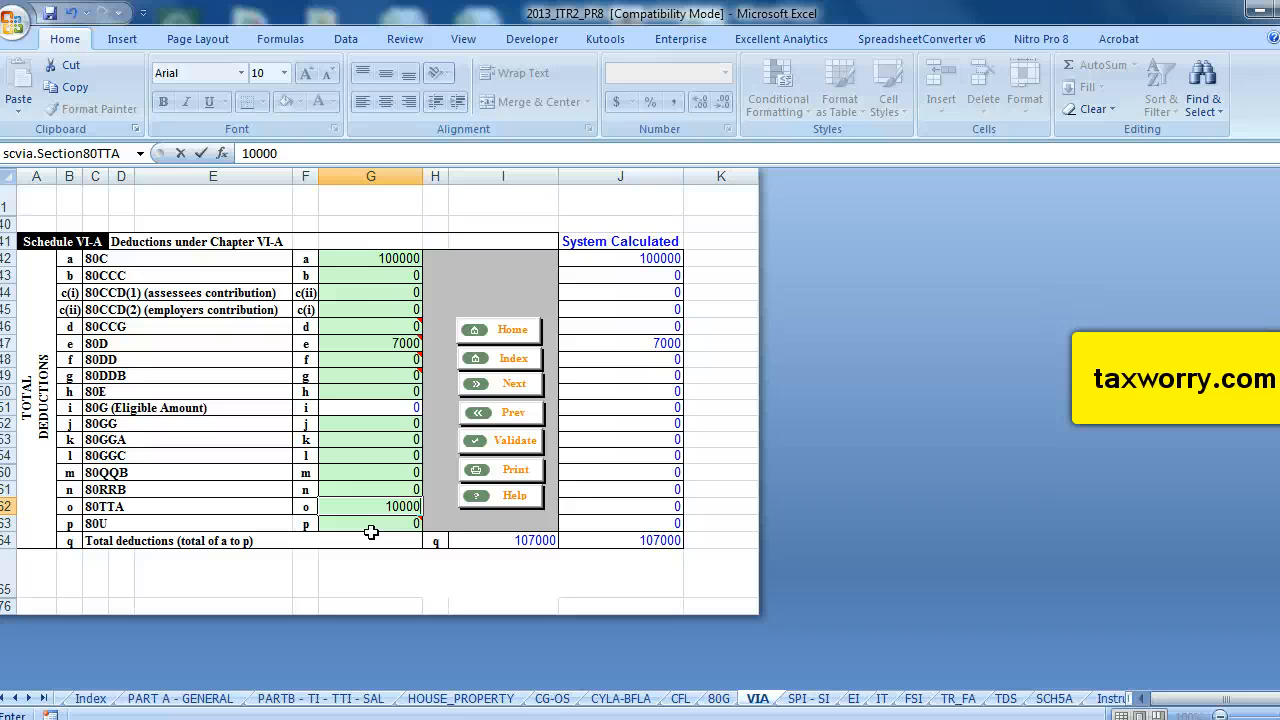
{"action": "left_click", "coordinate": [346, 410]}
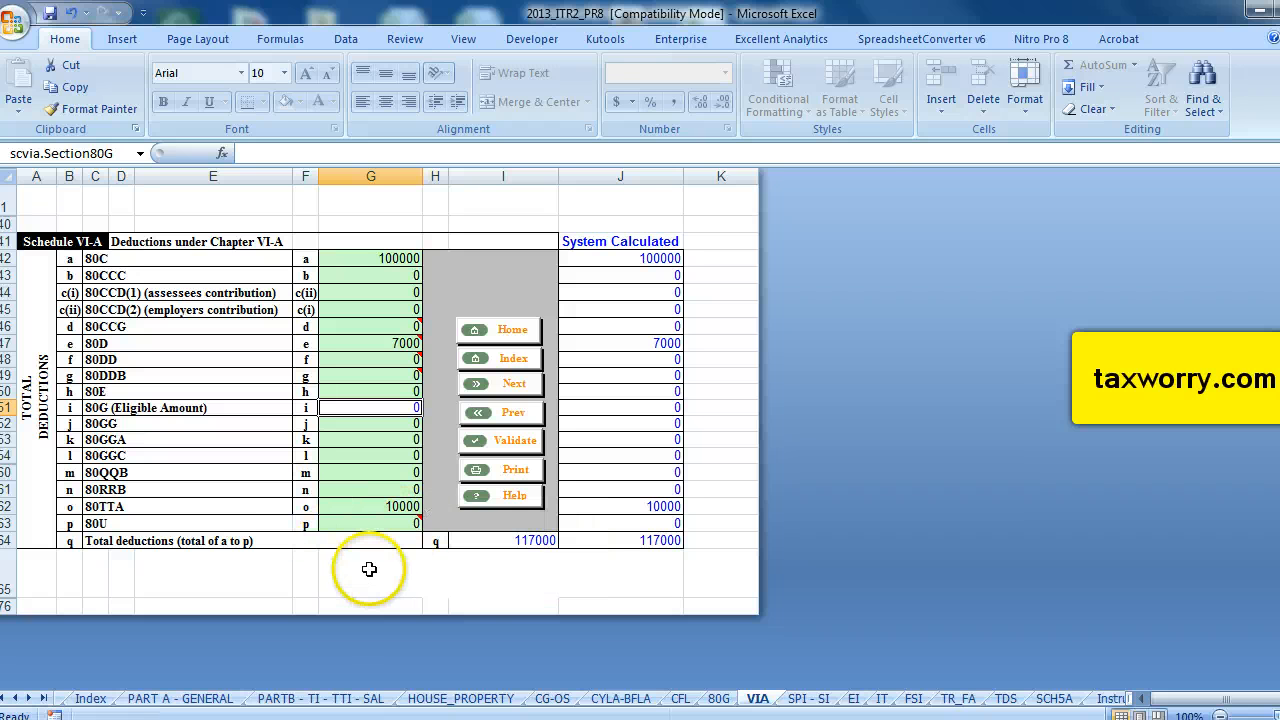
Open the CG-OS sheet and enter 40000 as gross interest income in Schedule OS.
{"action": "left_click", "coordinate": [548, 699]}
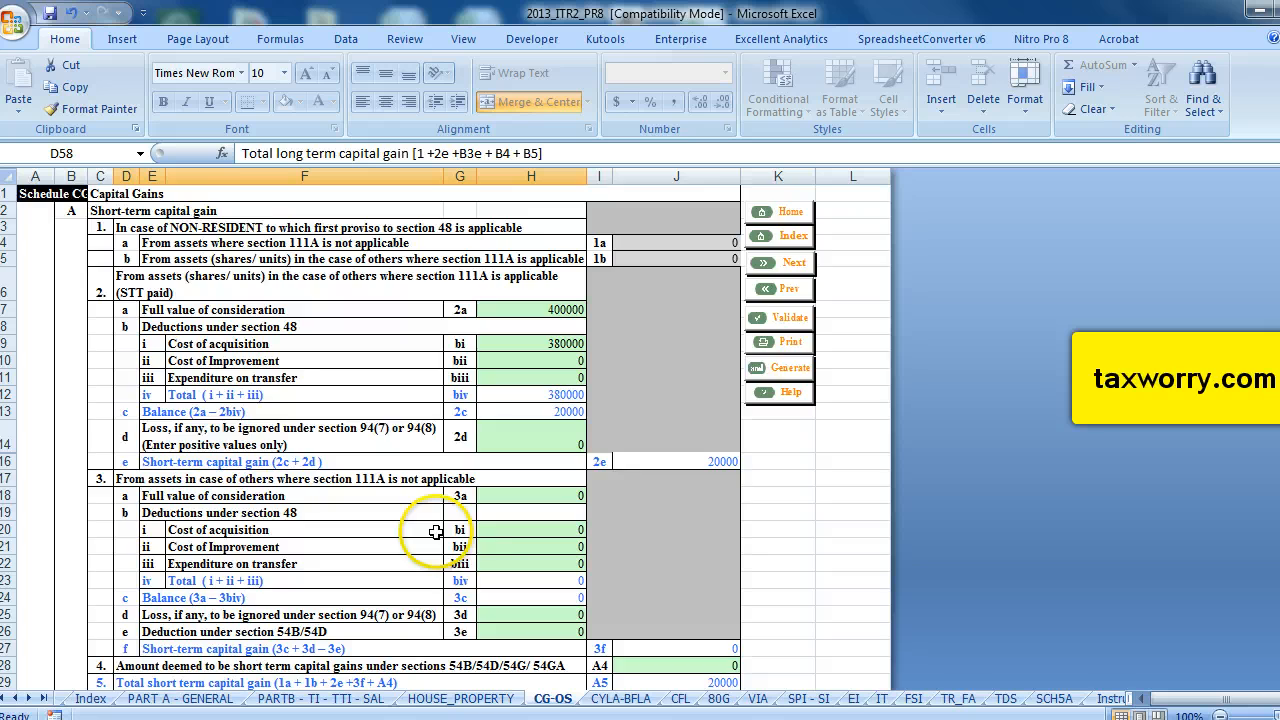
{"action": "scroll", "coordinate": [440, 530], "scroll_direction": "down", "scroll_amount": 17}
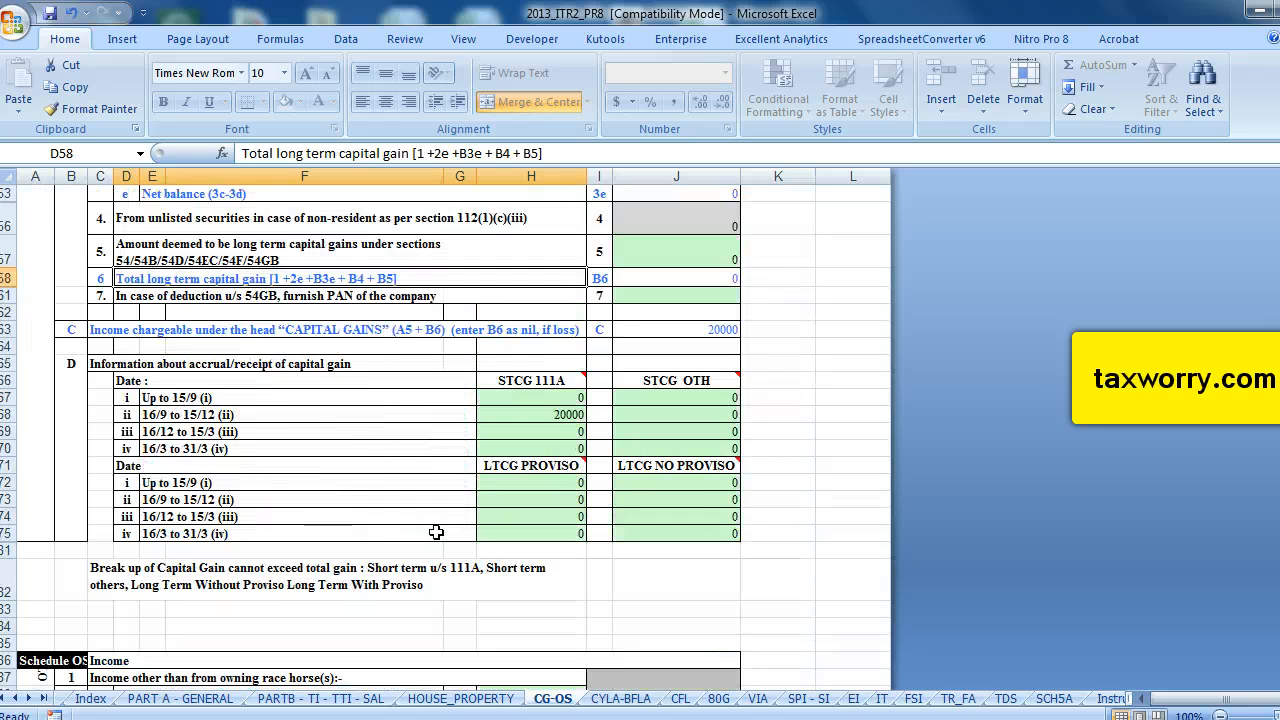
{"action": "scroll", "coordinate": [436, 532], "scroll_direction": "up", "scroll_amount": 2}
{"action": "scroll", "coordinate": [436, 532], "scroll_direction": "down", "scroll_amount": 1}
{"action": "scroll", "coordinate": [370, 492], "scroll_direction": "up", "scroll_amount": 11}
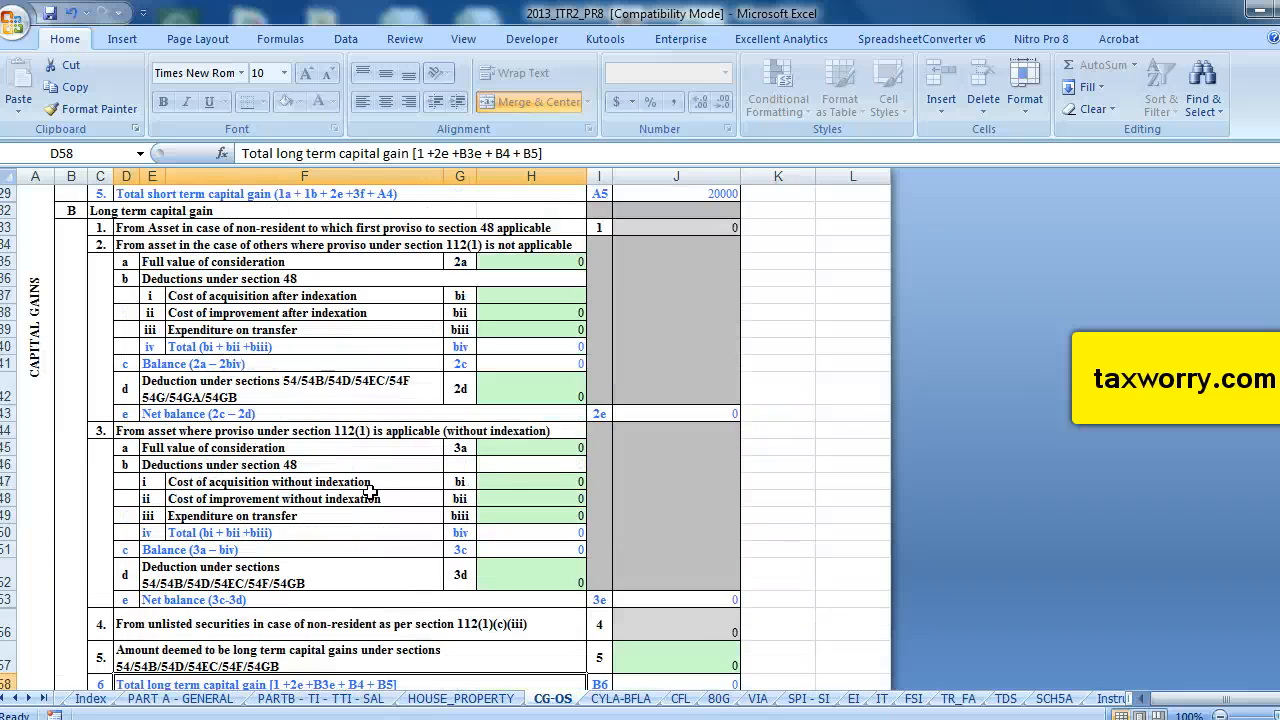
{"action": "scroll", "coordinate": [370, 490], "scroll_direction": "down", "scroll_amount": 20}
{"action": "scroll", "coordinate": [370, 493], "scroll_direction": "up", "scroll_amount": 3}
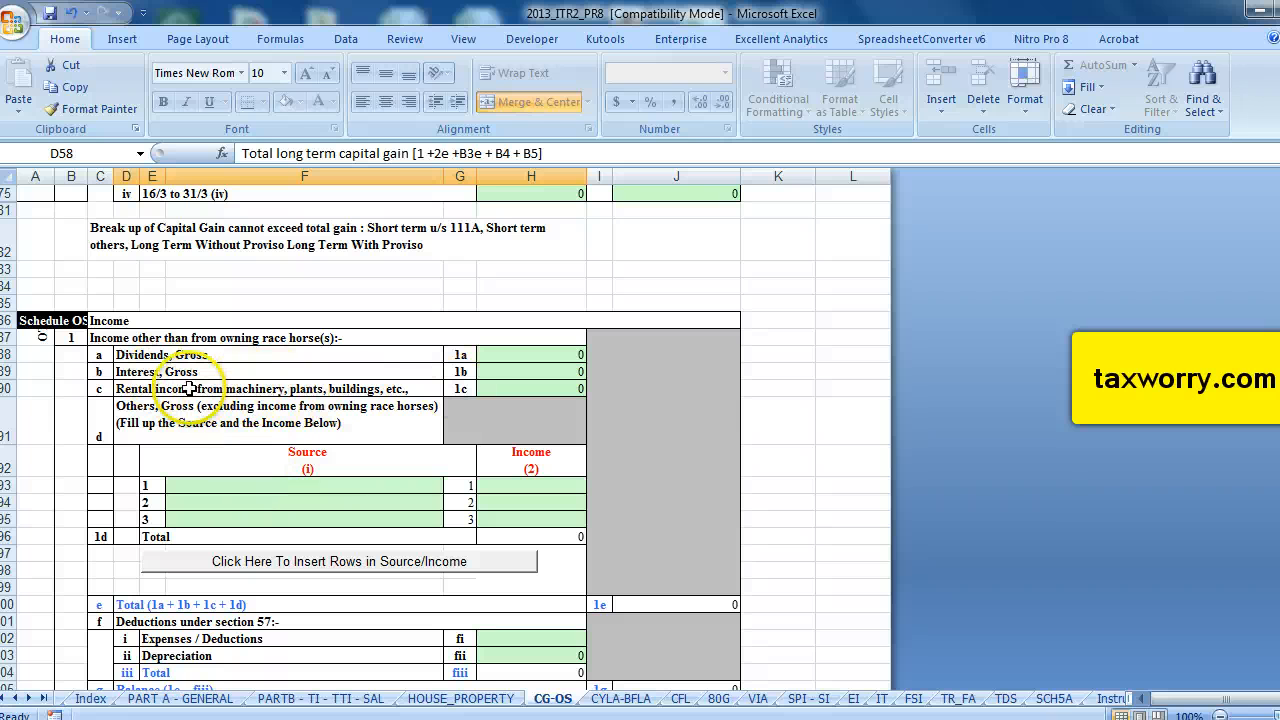
{"action": "left_click", "coordinate": [502, 372]}
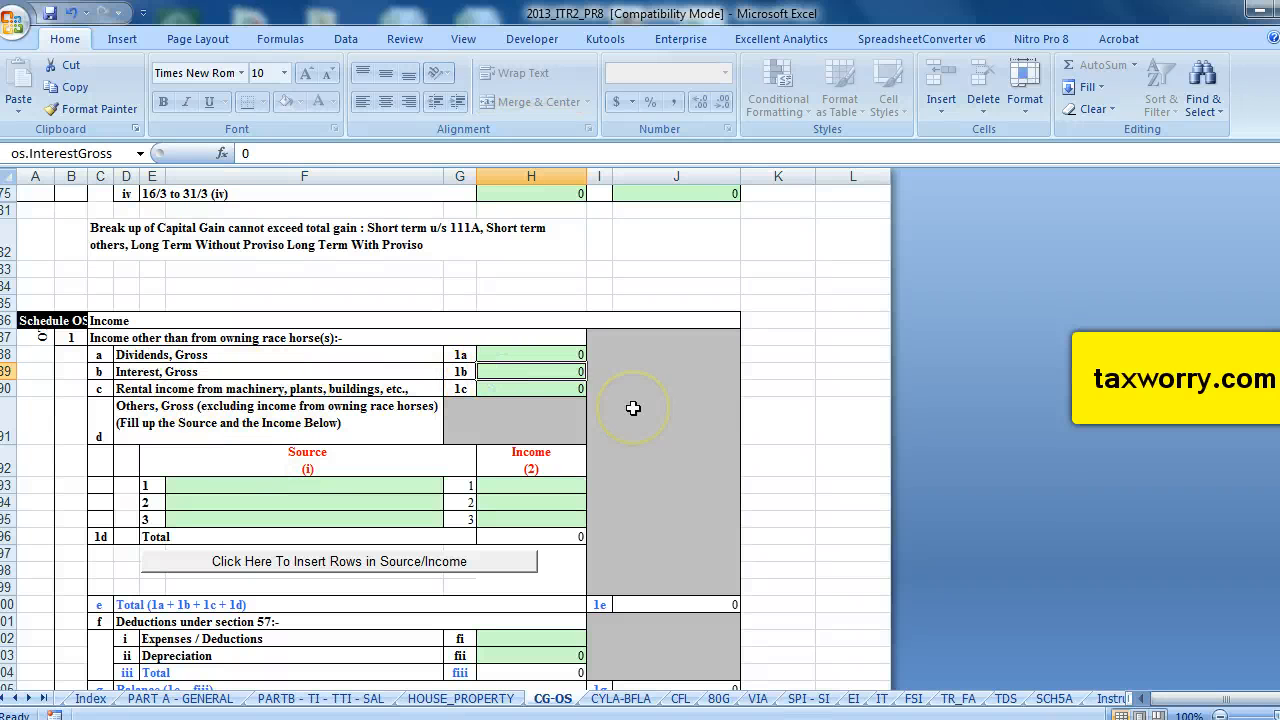
{"action": "type", "text": "40"}
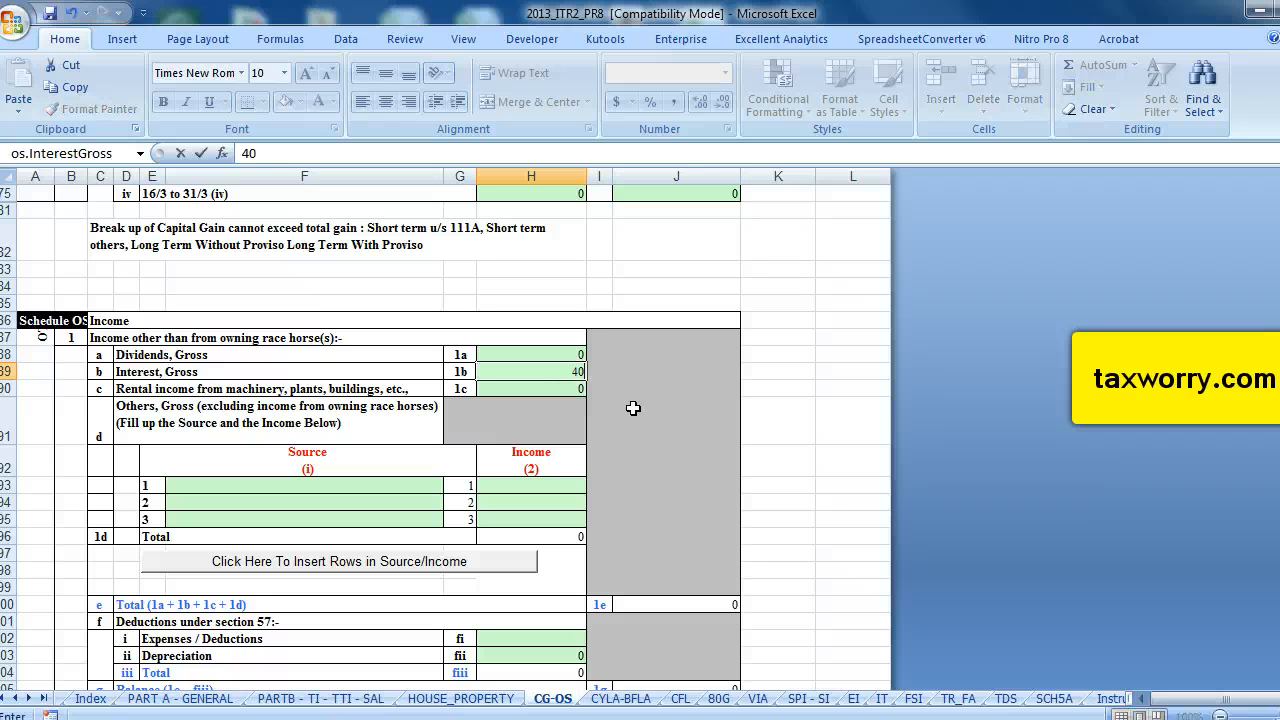
{"action": "type", "text": "000"}
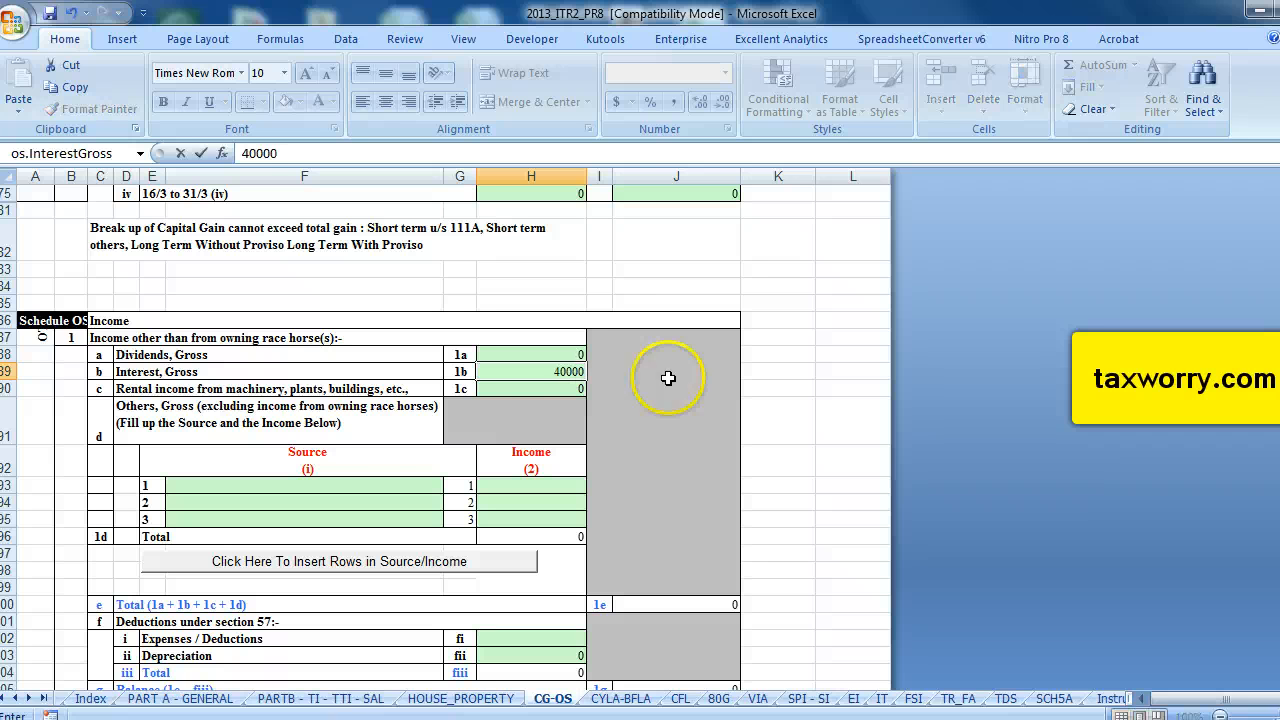
{"action": "left_click", "coordinate": [385, 452]}
Validate the CG-OS sheet and acknowledge the result.
{"action": "scroll", "coordinate": [362, 388], "scroll_direction": "down", "scroll_amount": 1}
{"action": "scroll", "coordinate": [361, 385], "scroll_direction": "down", "scroll_amount": 2}
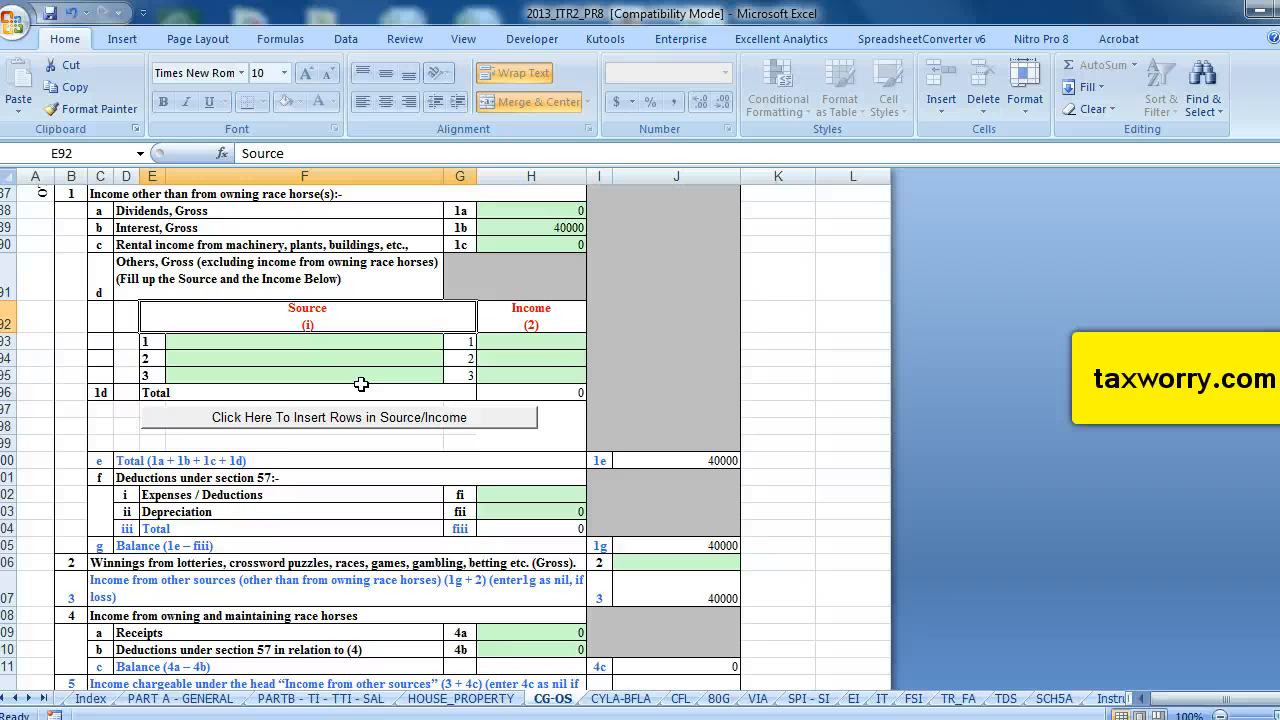
{"action": "scroll", "coordinate": [361, 384], "scroll_direction": "down", "scroll_amount": 5}
{"action": "scroll", "coordinate": [361, 384], "scroll_direction": "up", "scroll_amount": 20}
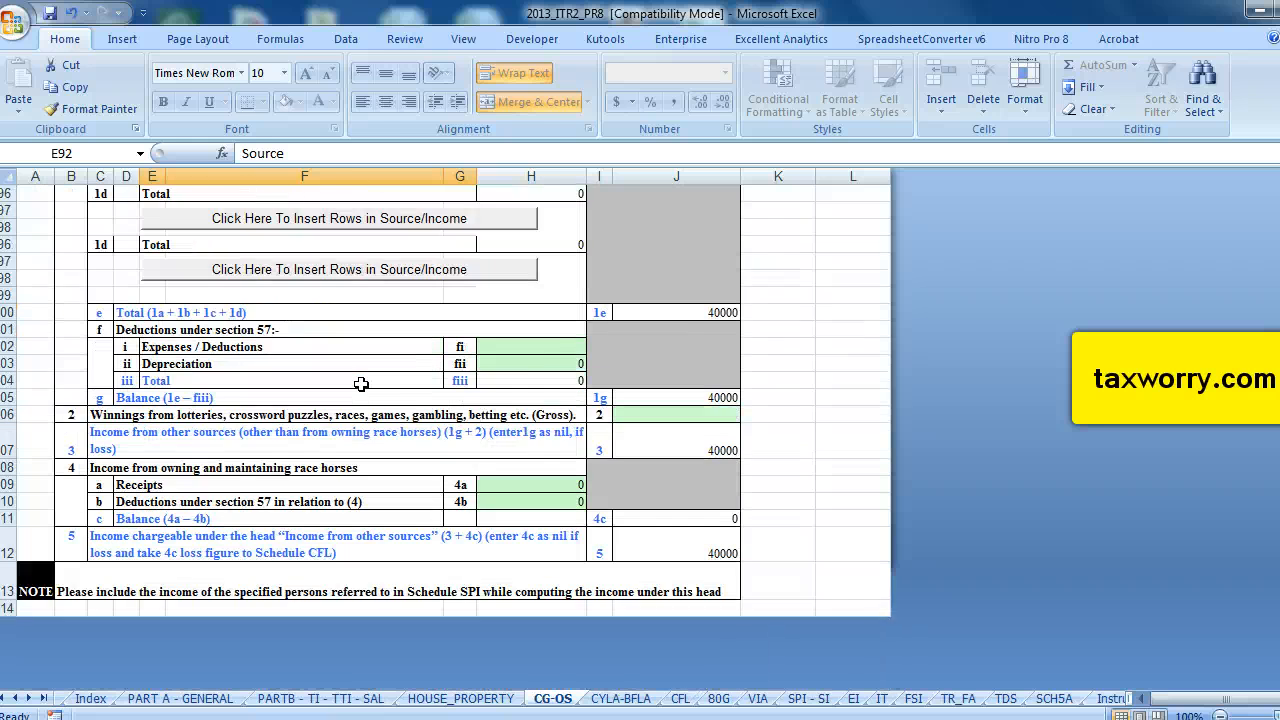
{"action": "scroll", "coordinate": [361, 384], "scroll_direction": "up", "scroll_amount": 11}
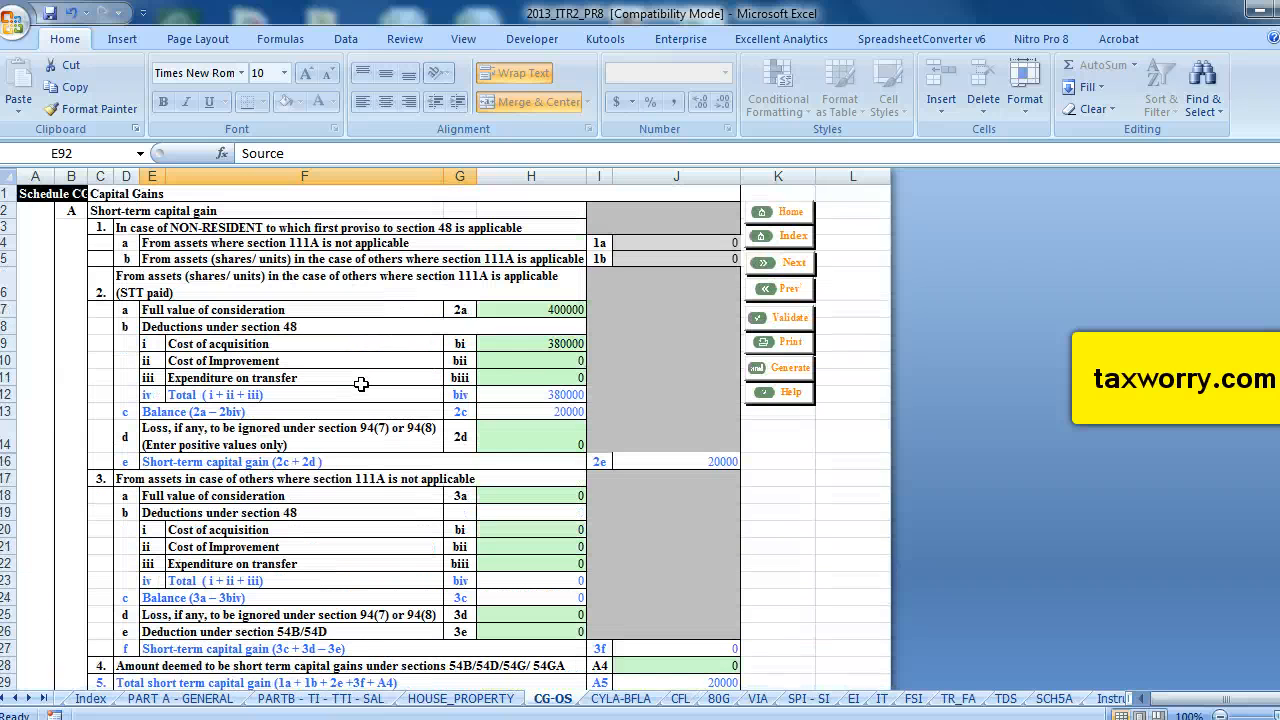
{"action": "left_click", "coordinate": [790, 317]}
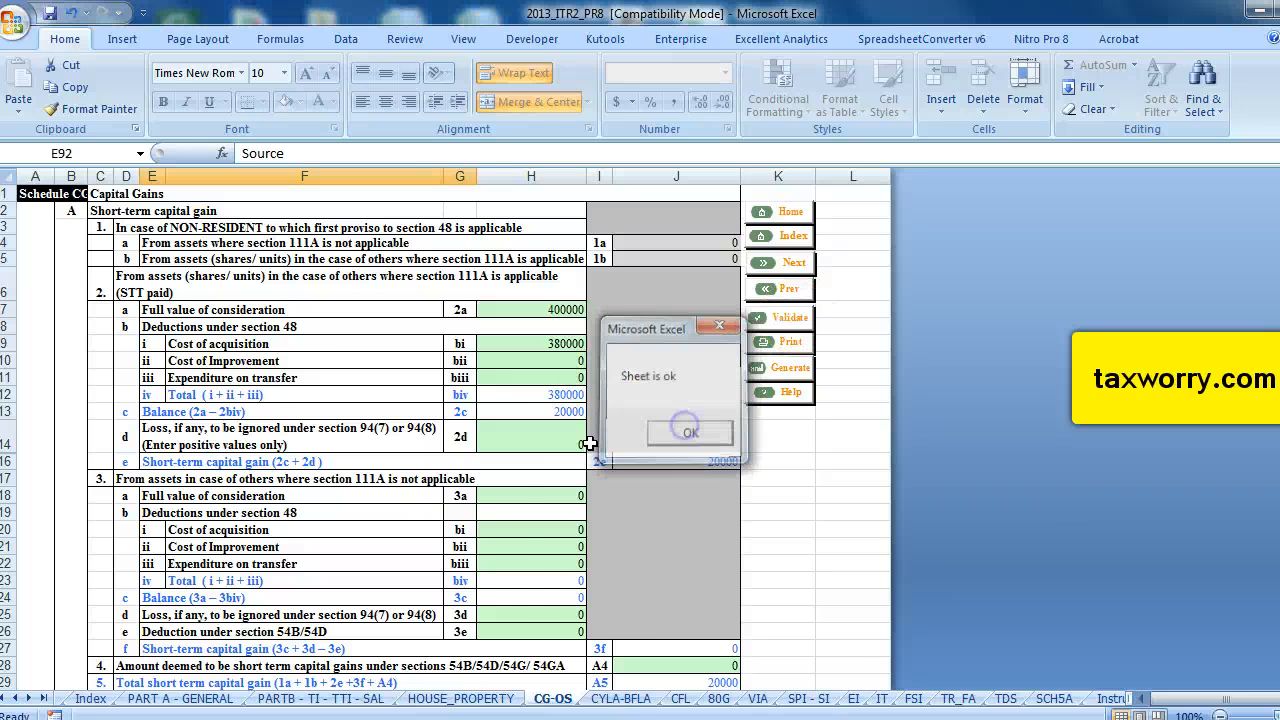
Review the VIA and SPI-SI schedules, then open the EI sheet.
{"action": "left_click", "coordinate": [757, 698]}
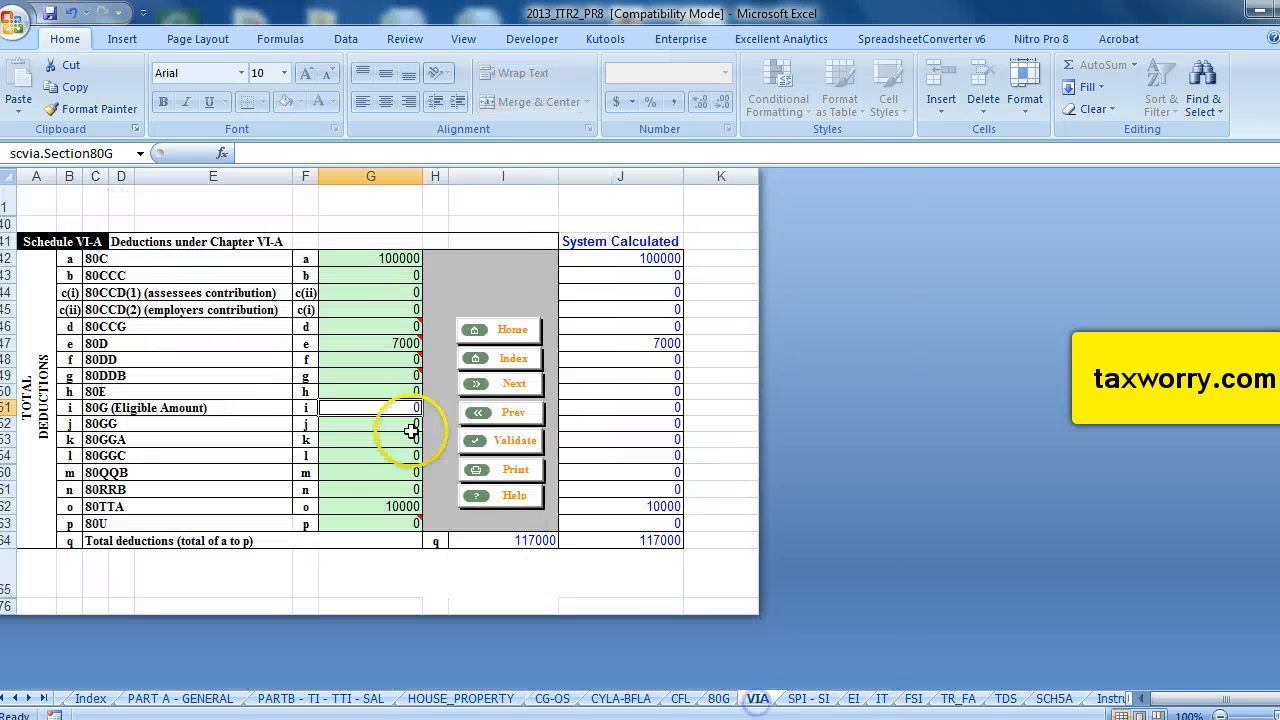
{"action": "left_click", "coordinate": [810, 698]}
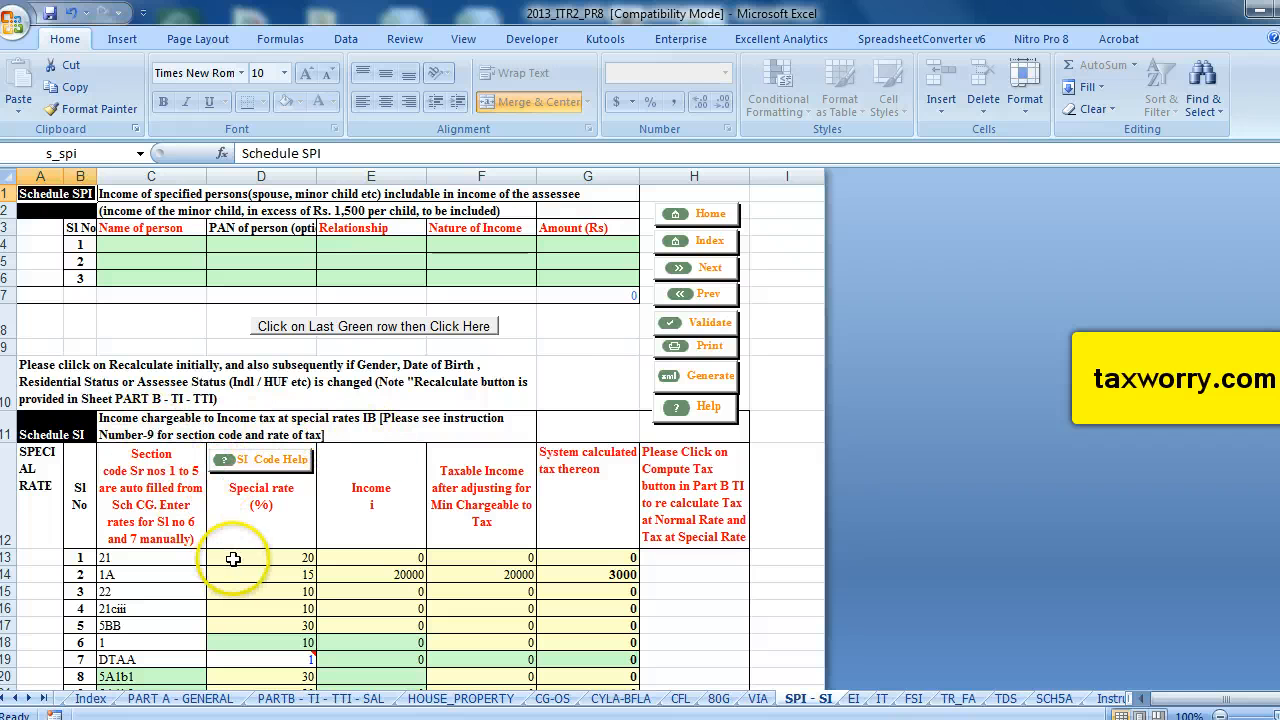
{"action": "scroll", "coordinate": [233, 559], "scroll_direction": "down", "scroll_amount": 3}
{"action": "scroll", "coordinate": [233, 559], "scroll_direction": "up", "scroll_amount": 2}
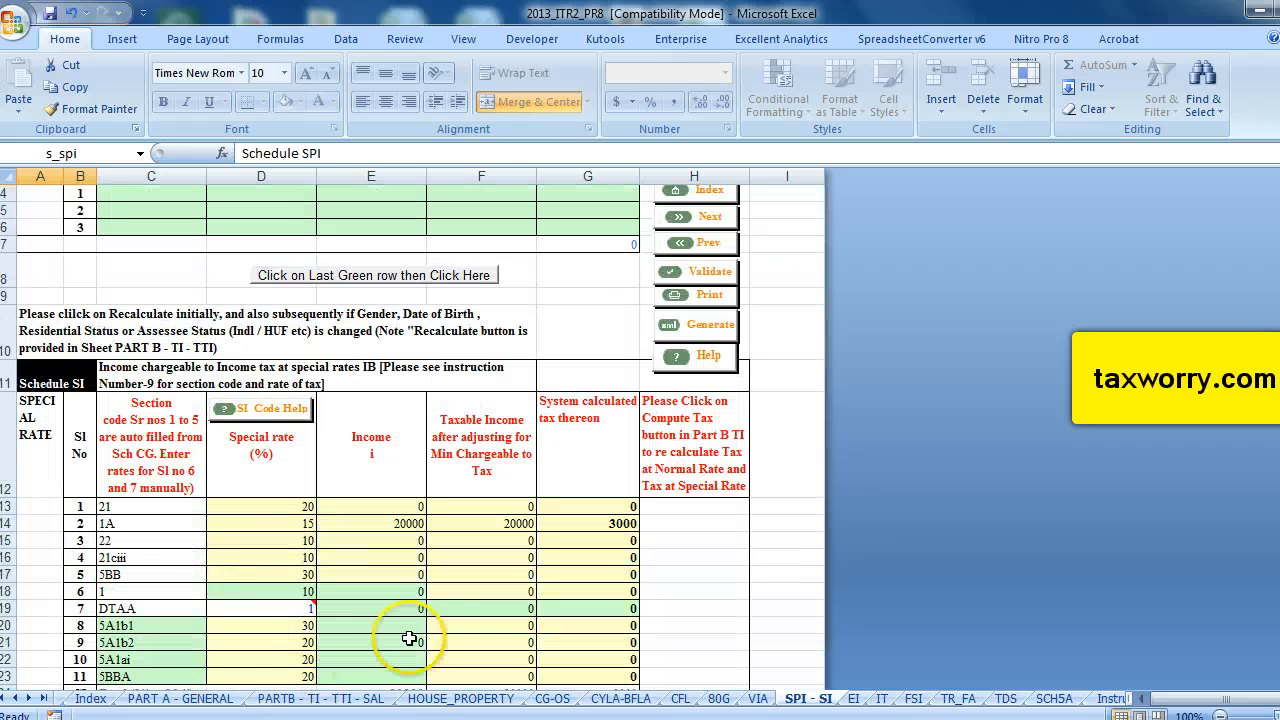
{"action": "left_click", "coordinate": [853, 698]}
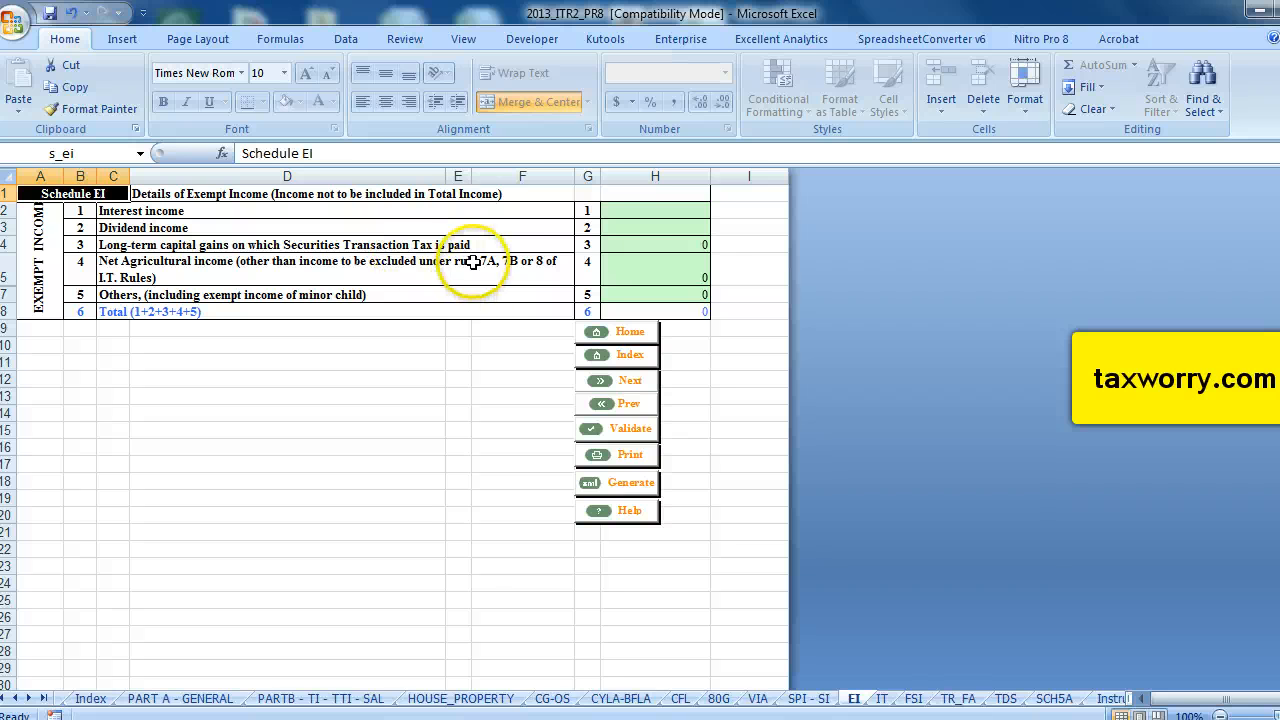
Enter 50000 as exempt long-term capital gains on which Securities Transaction Tax is paid.
{"action": "left_click", "coordinate": [619, 245]}
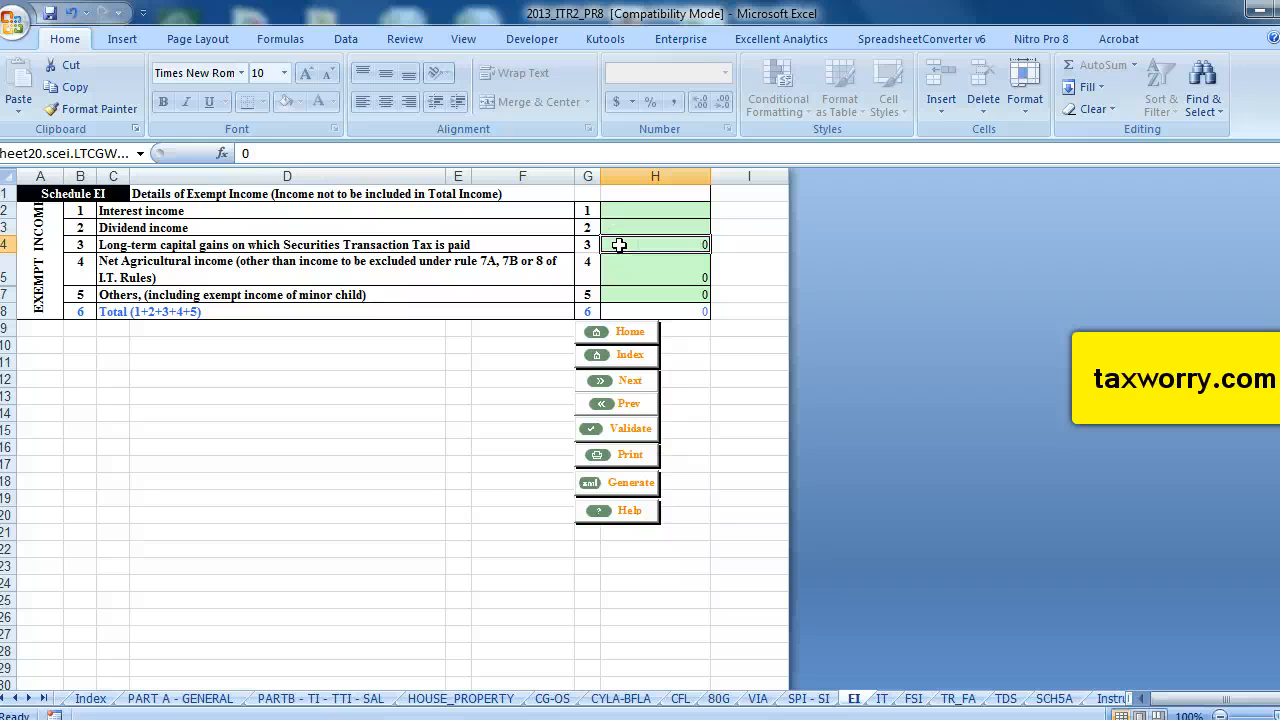
{"action": "type", "text": "50000"}
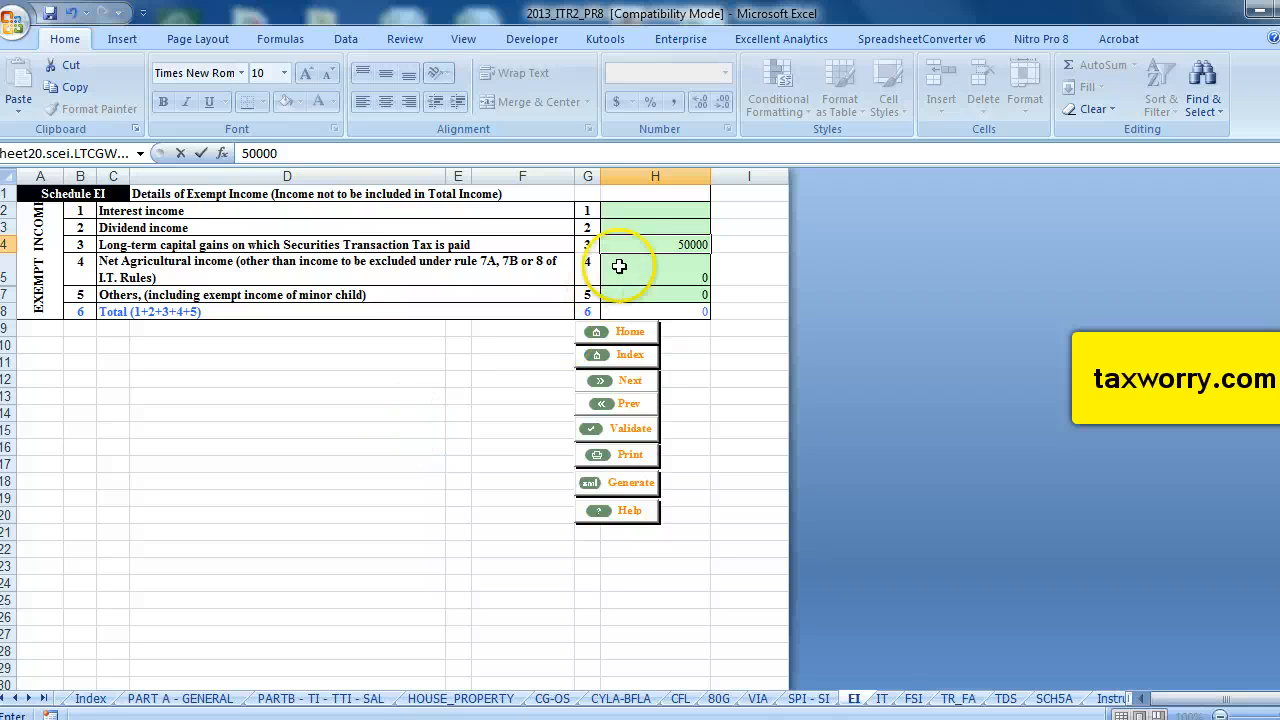
{"action": "left_click", "coordinate": [508, 247]}
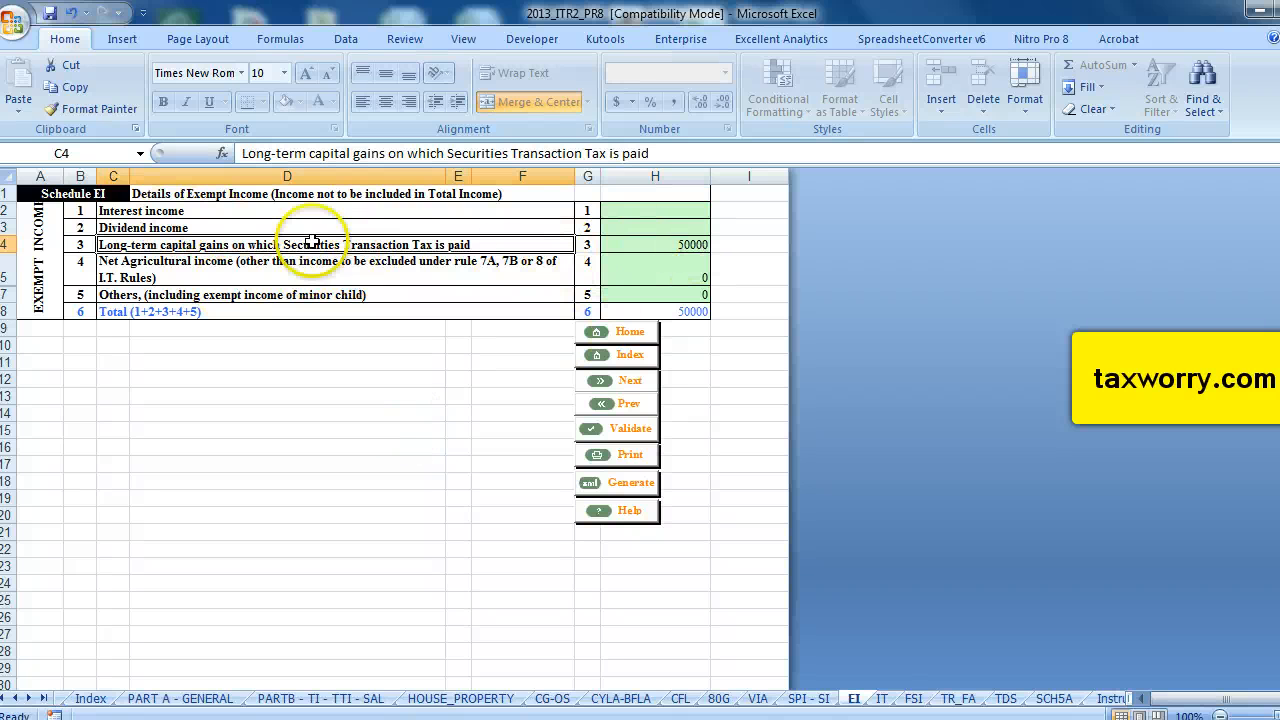
Validate the EI sheet and acknowledge the result.
{"action": "left_click", "coordinate": [623, 430]}
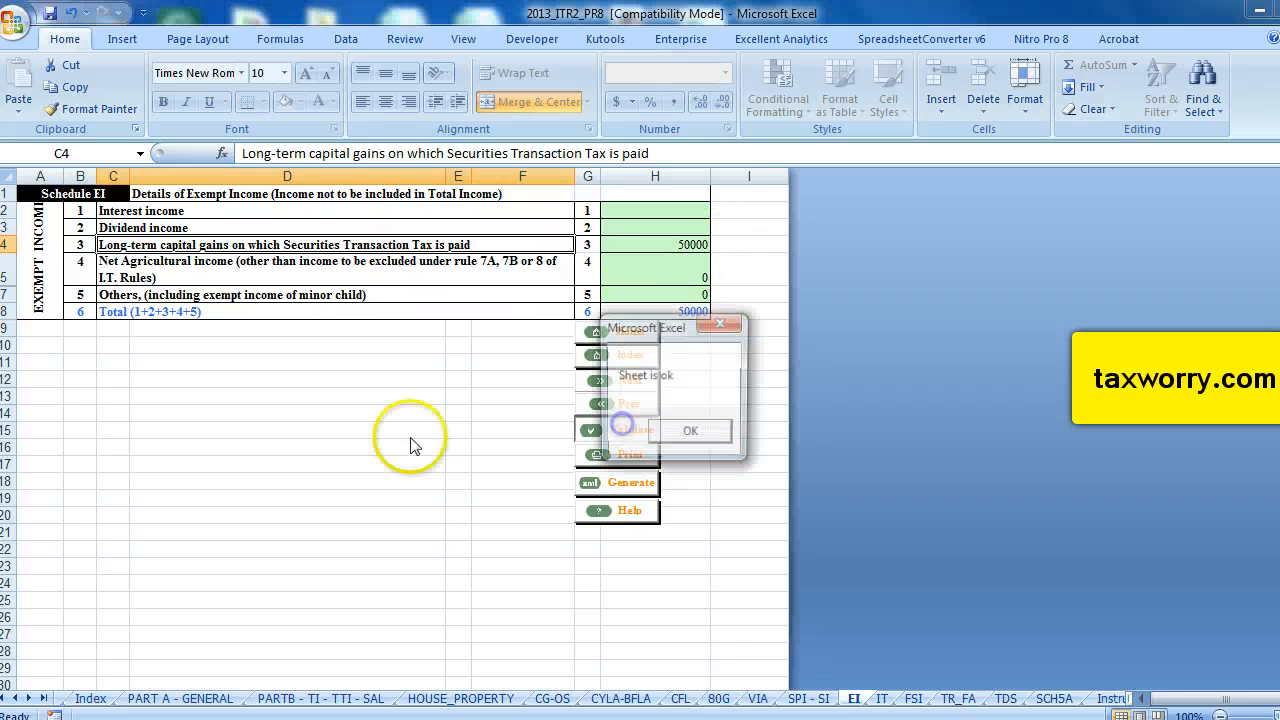
{"action": "left_click", "coordinate": [700, 432]}
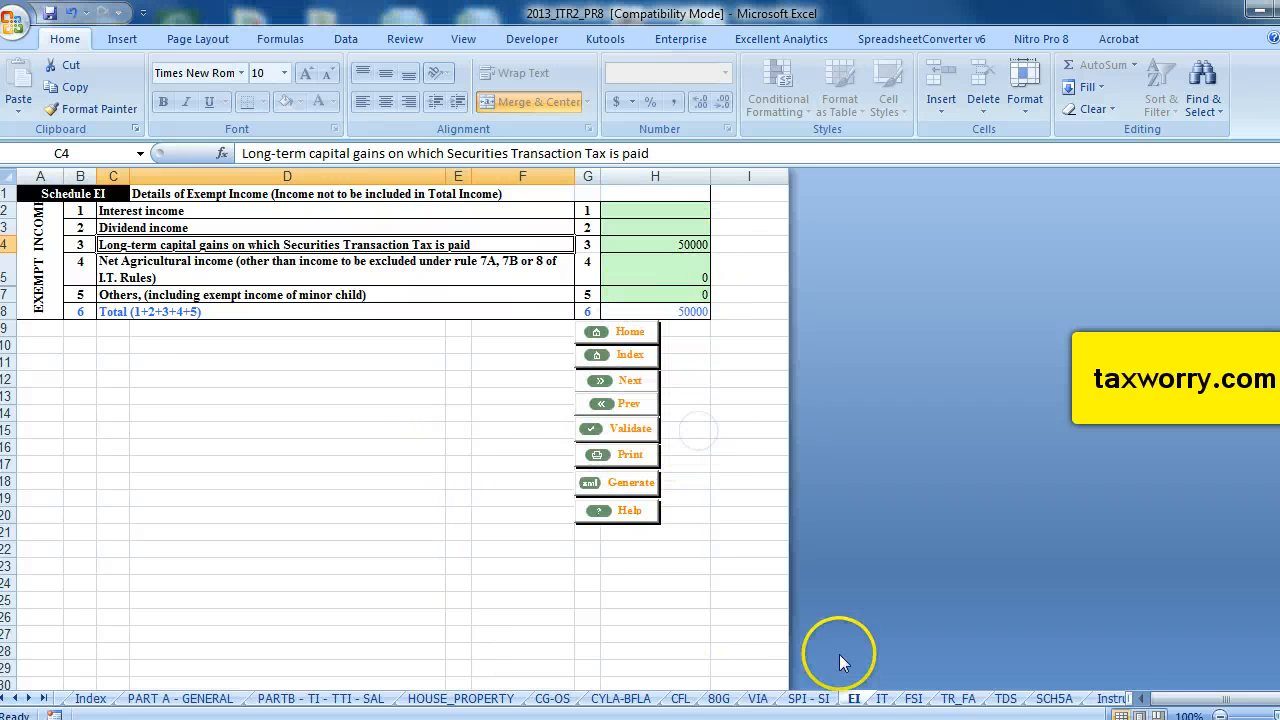
Open the IT schedule, acknowledge its message, and enter BSR code 6360228 in the first tax payment row.
{"action": "left_click", "coordinate": [880, 698]}
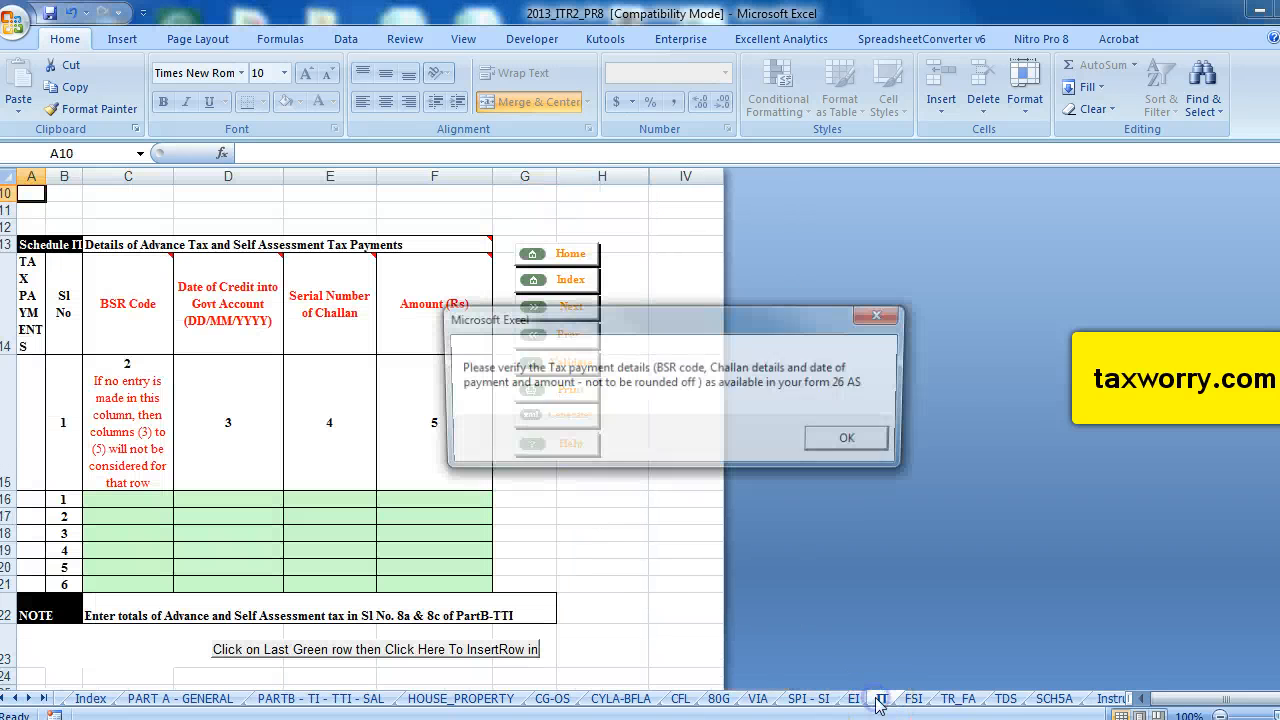
{"action": "left_click", "coordinate": [856, 442]}
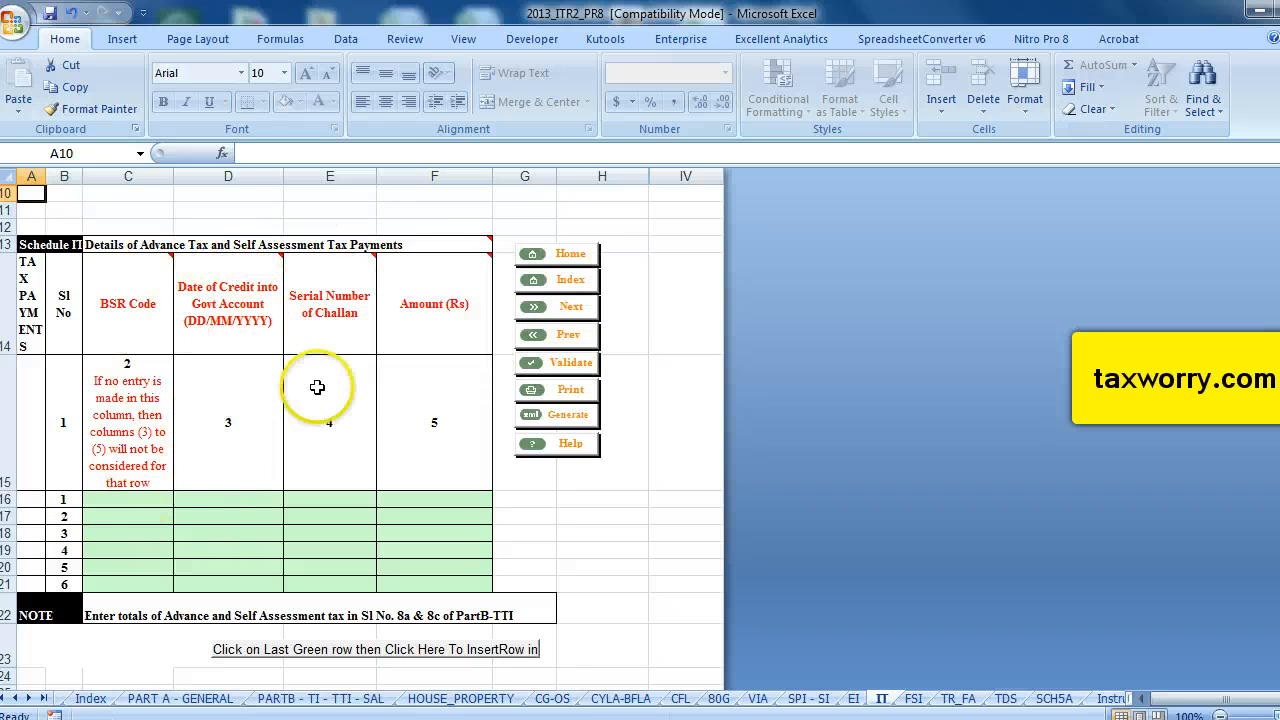
{"action": "left_click", "coordinate": [139, 499]}
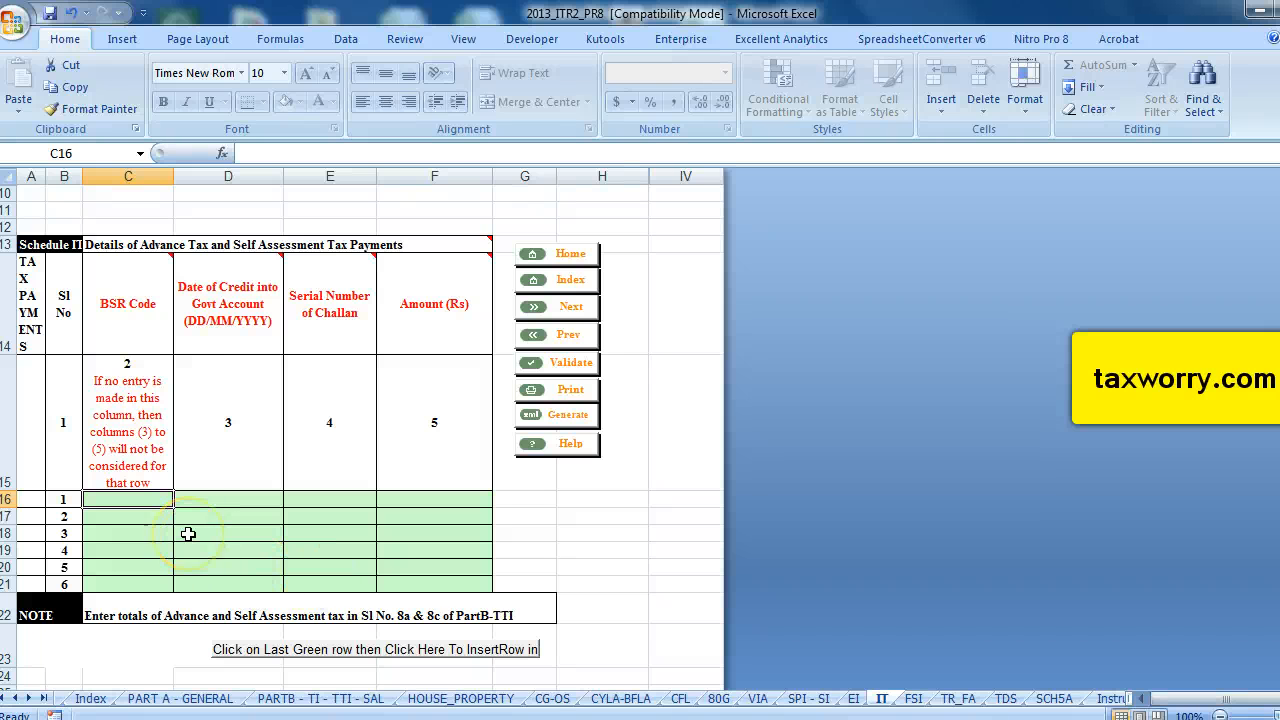
{"action": "type", "text": "636"}
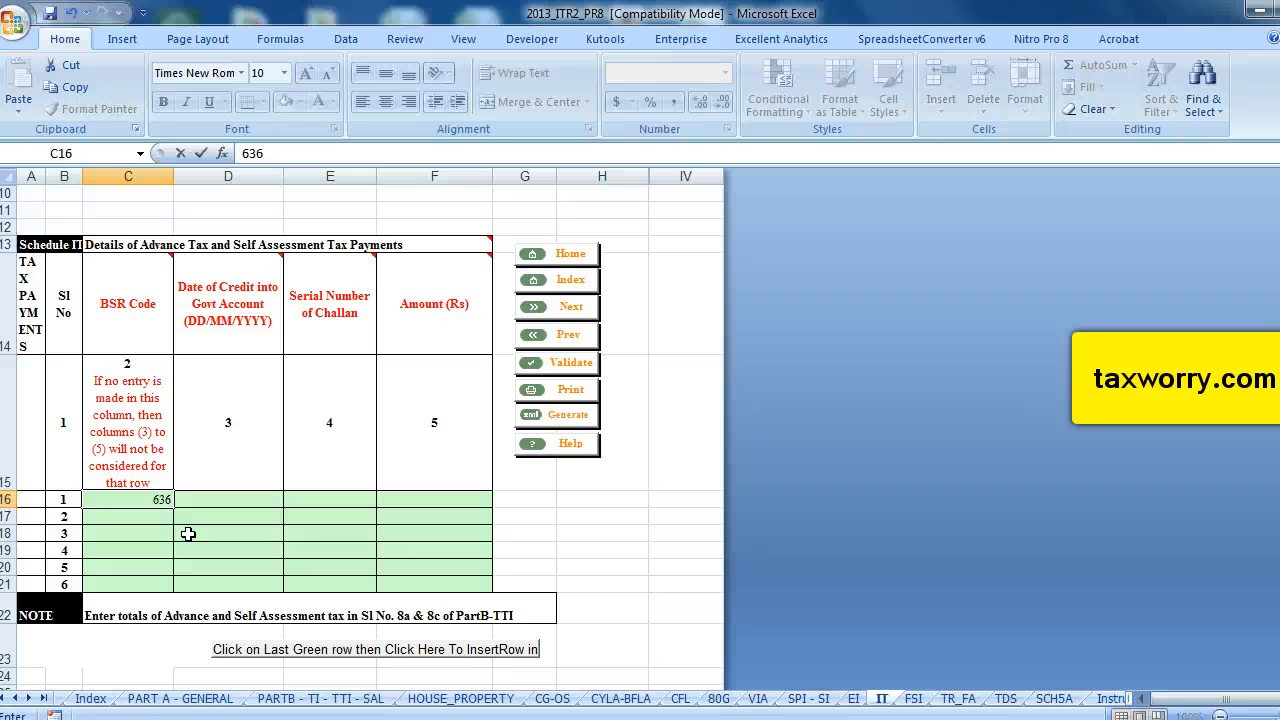
{"action": "type", "text": "0228"}
{"action": "left_click", "coordinate": [216, 502]}
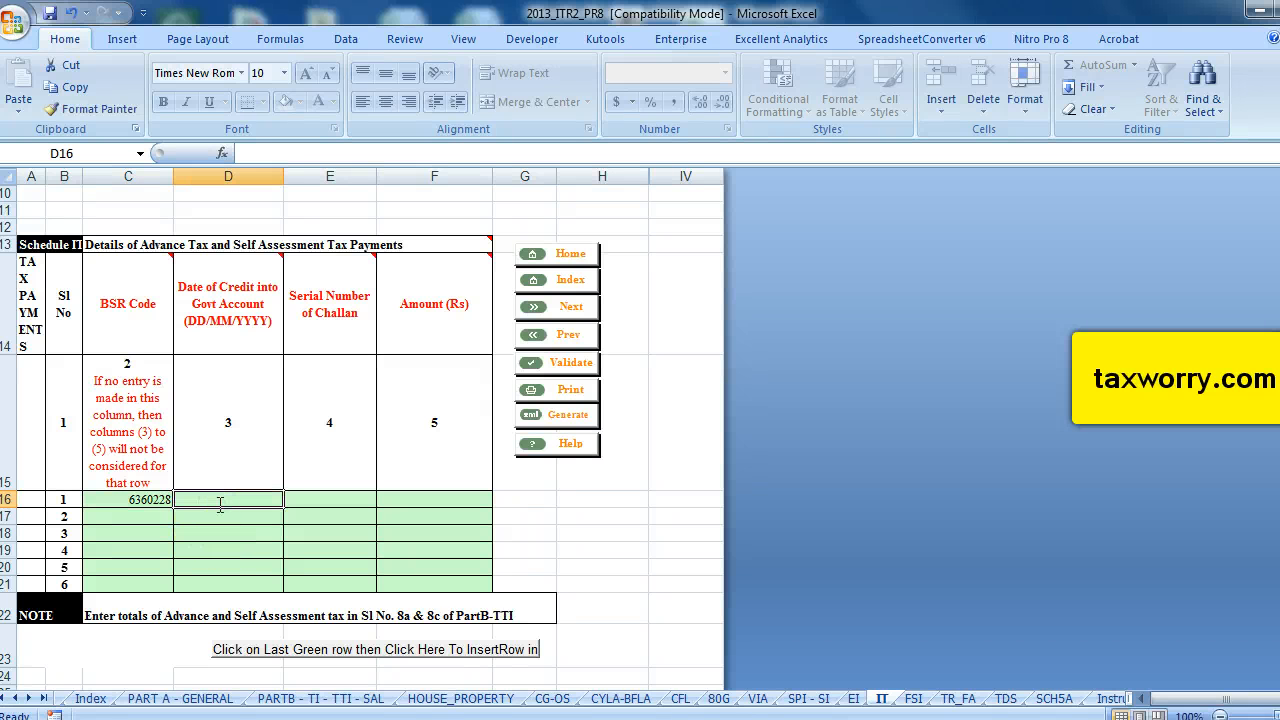
Enter 27/07/2013 as the date of credit into the government account for the first payment.
{"action": "type", "text": "27/"}
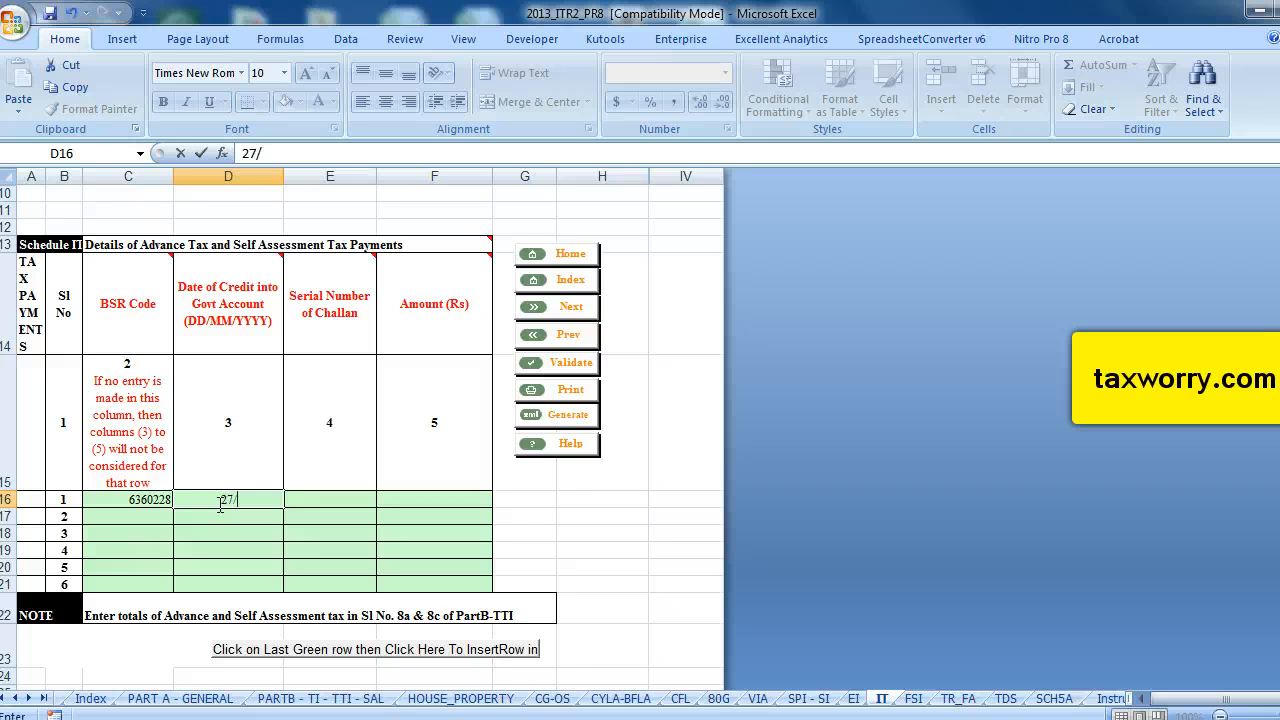
{"action": "type", "text": "07/2013"}
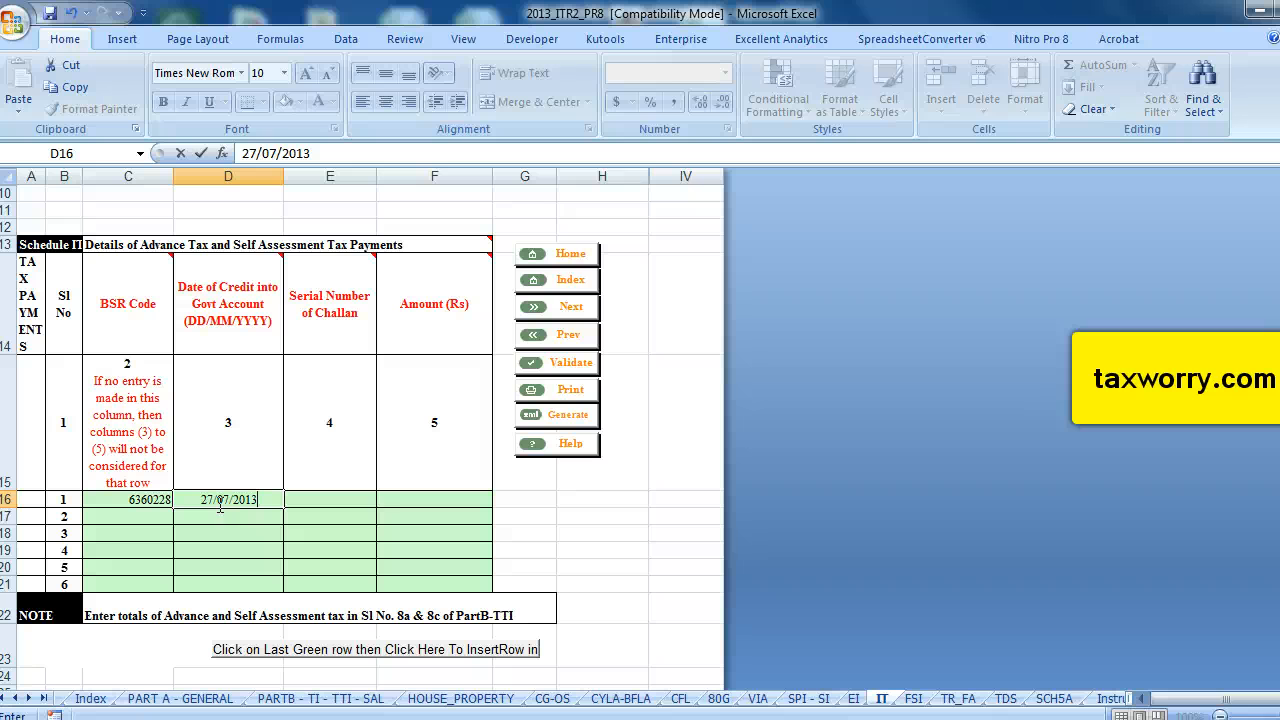
{"action": "left_click", "coordinate": [346, 505]}
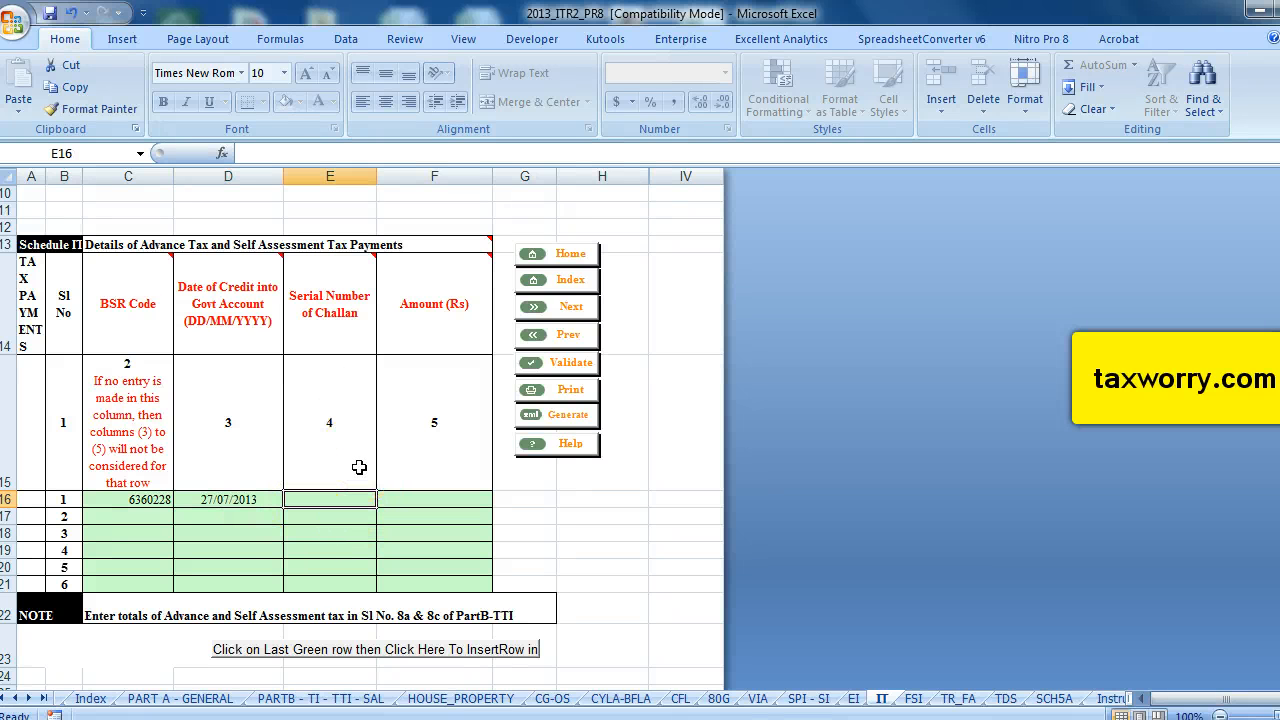
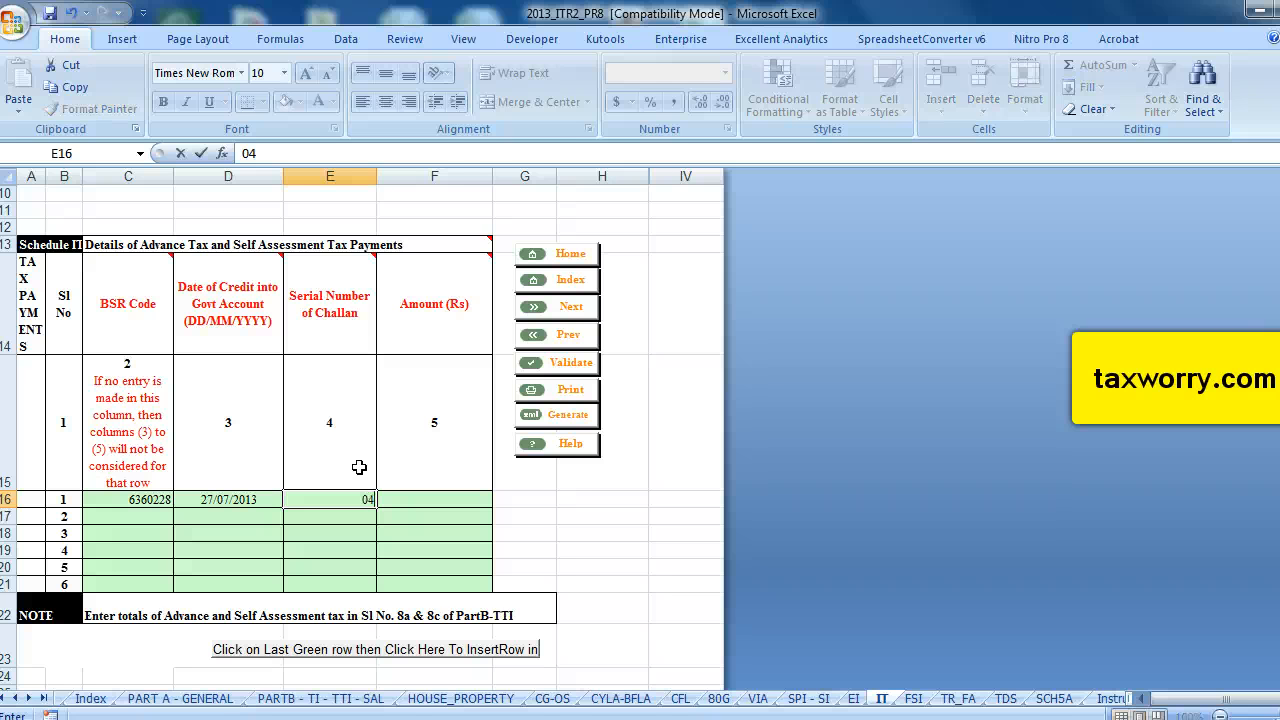
{"action": "left_click", "coordinate": [419, 492]}
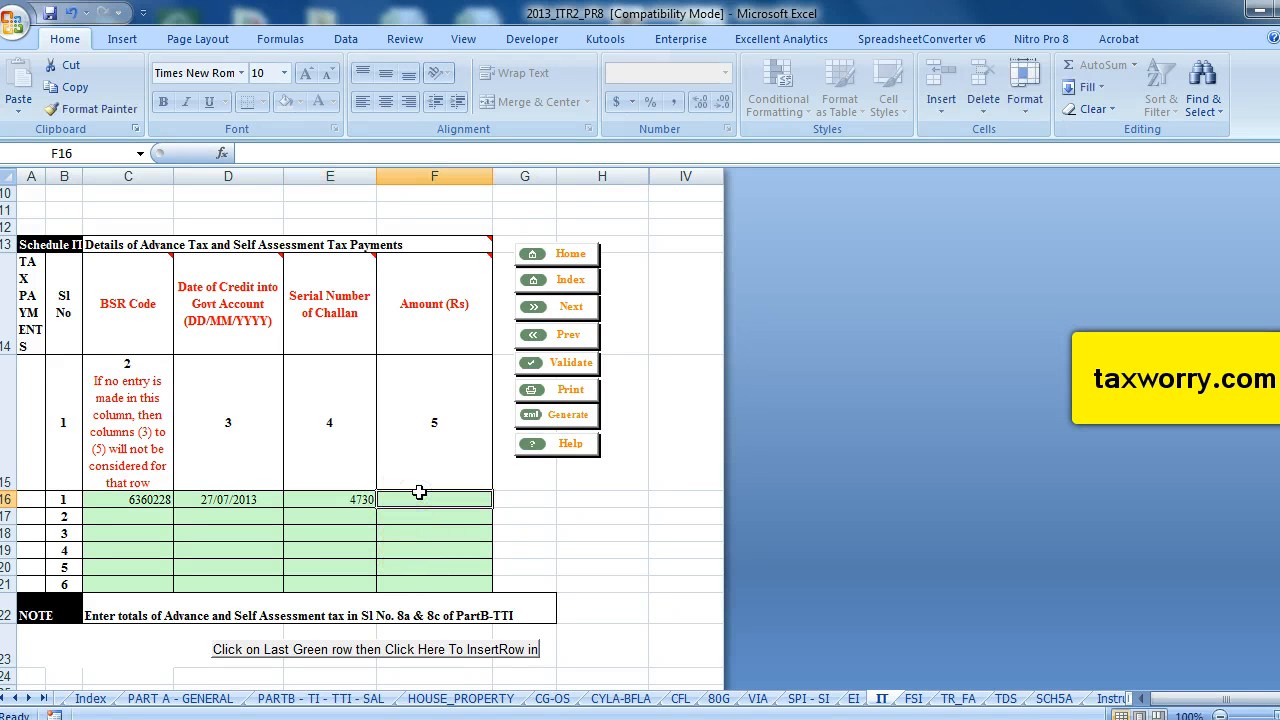
{"action": "type", "text": "2000"}
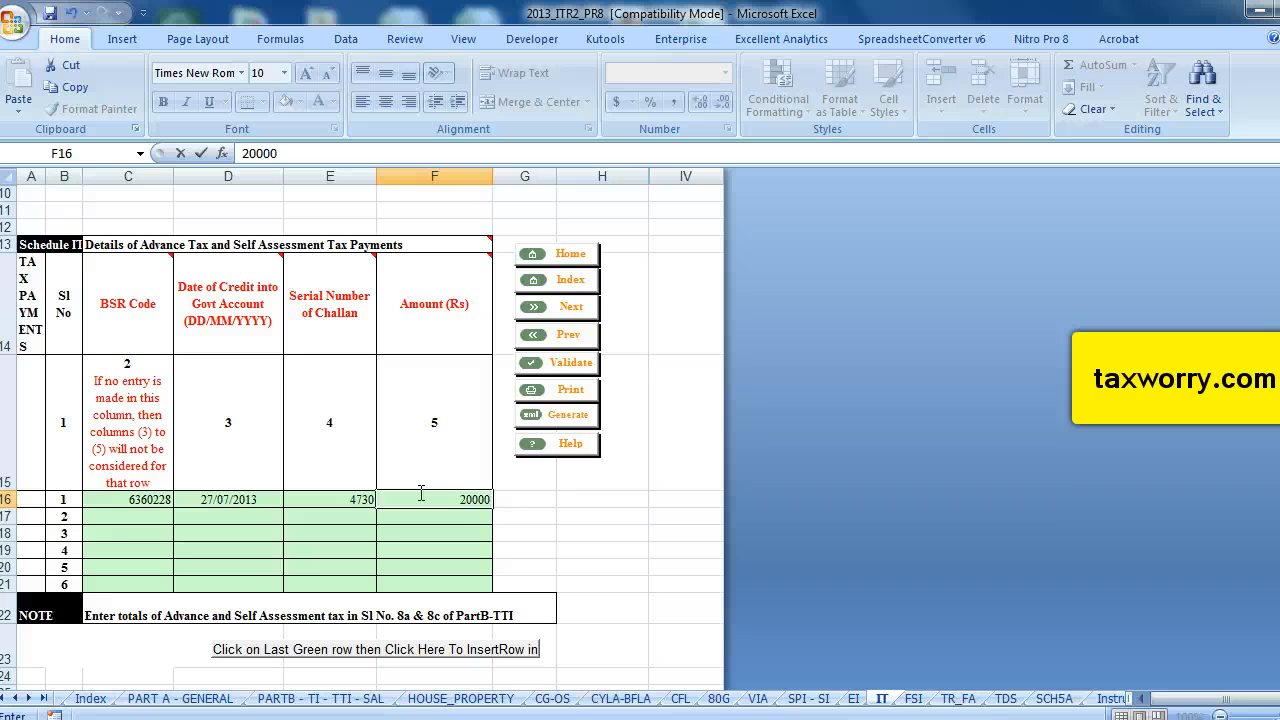
{"action": "type", "text": "0"}
{"action": "left_click", "coordinate": [636, 533]}
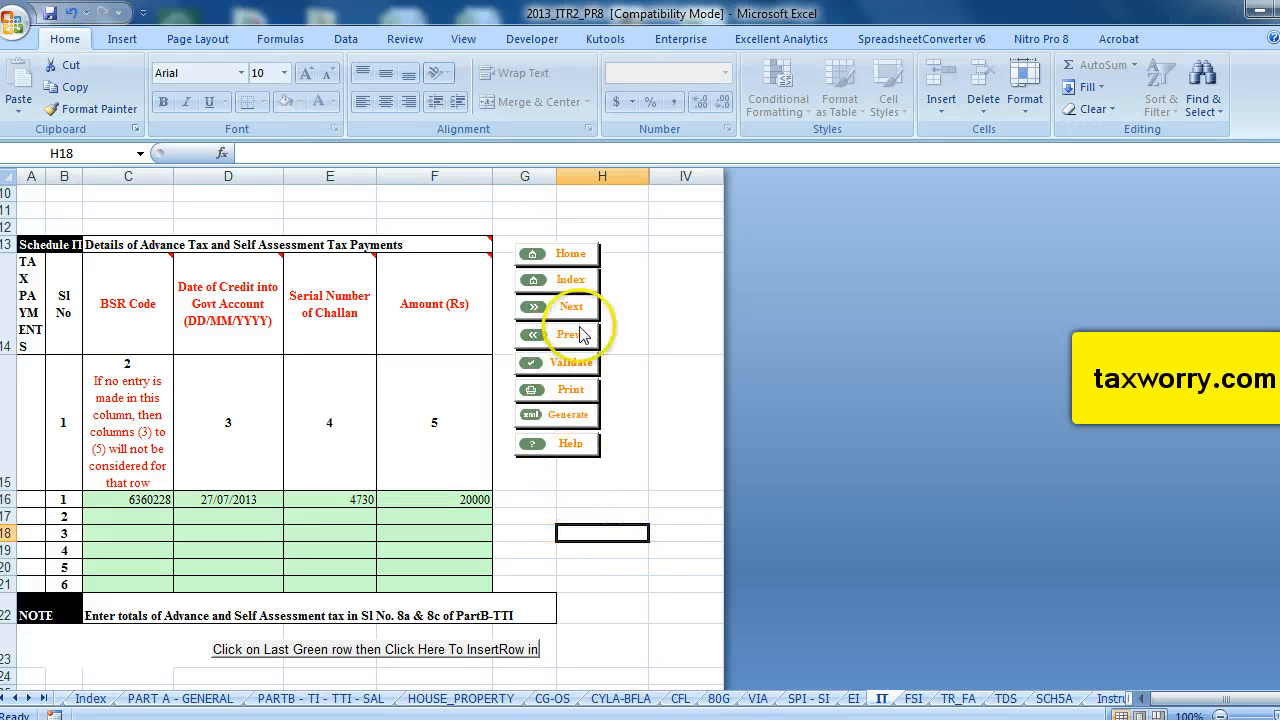
Validate the IT sheet and acknowledge the result.
{"action": "left_click", "coordinate": [570, 362]}
{"action": "left_click", "coordinate": [697, 432]}
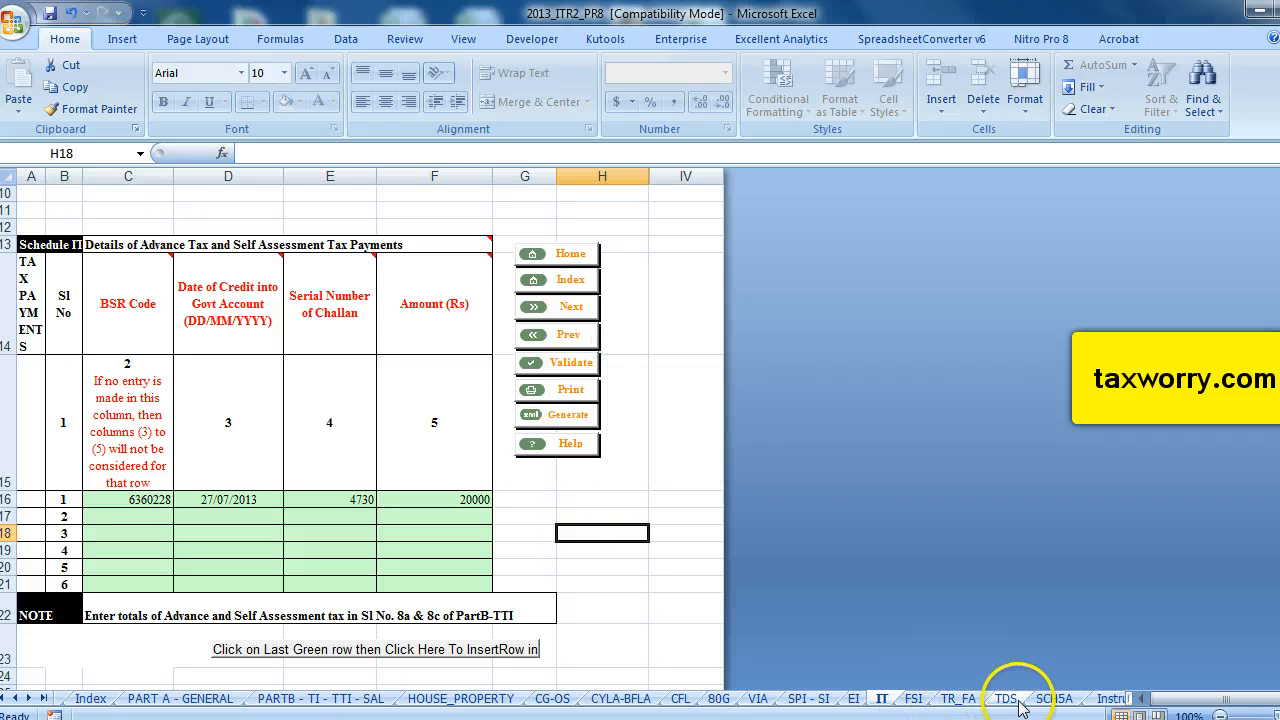
Look through the FSI and TR_FA schedules, then open the TDS sheet and acknowledge its message.
{"action": "left_click", "coordinate": [913, 698]}
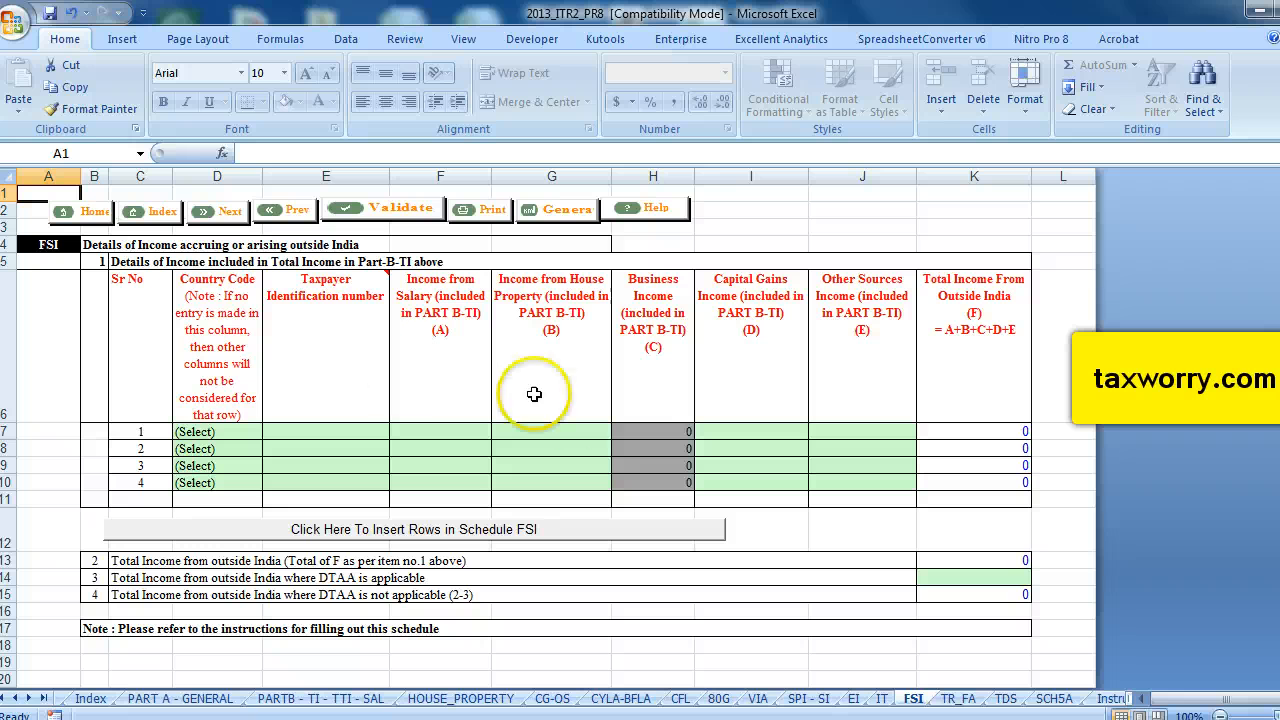
{"action": "left_click", "coordinate": [957, 698]}
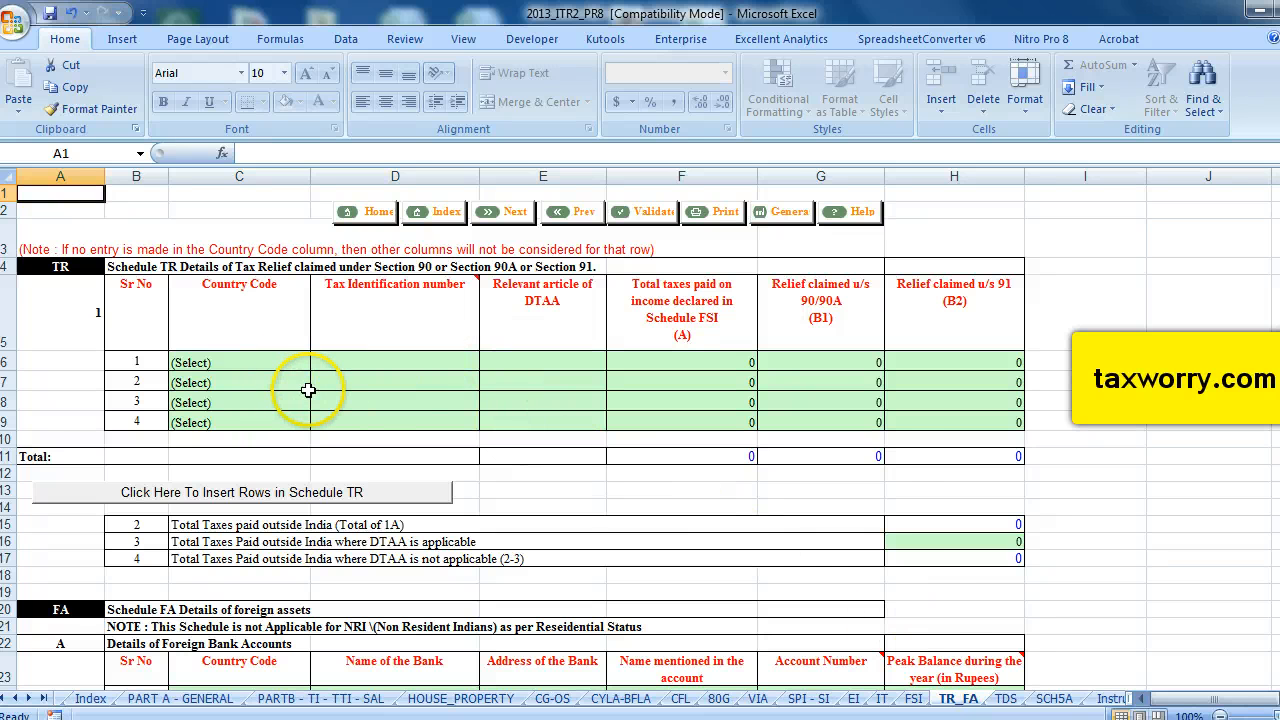
{"action": "left_click", "coordinate": [1005, 698]}
{"action": "left_click", "coordinate": [843, 437]}
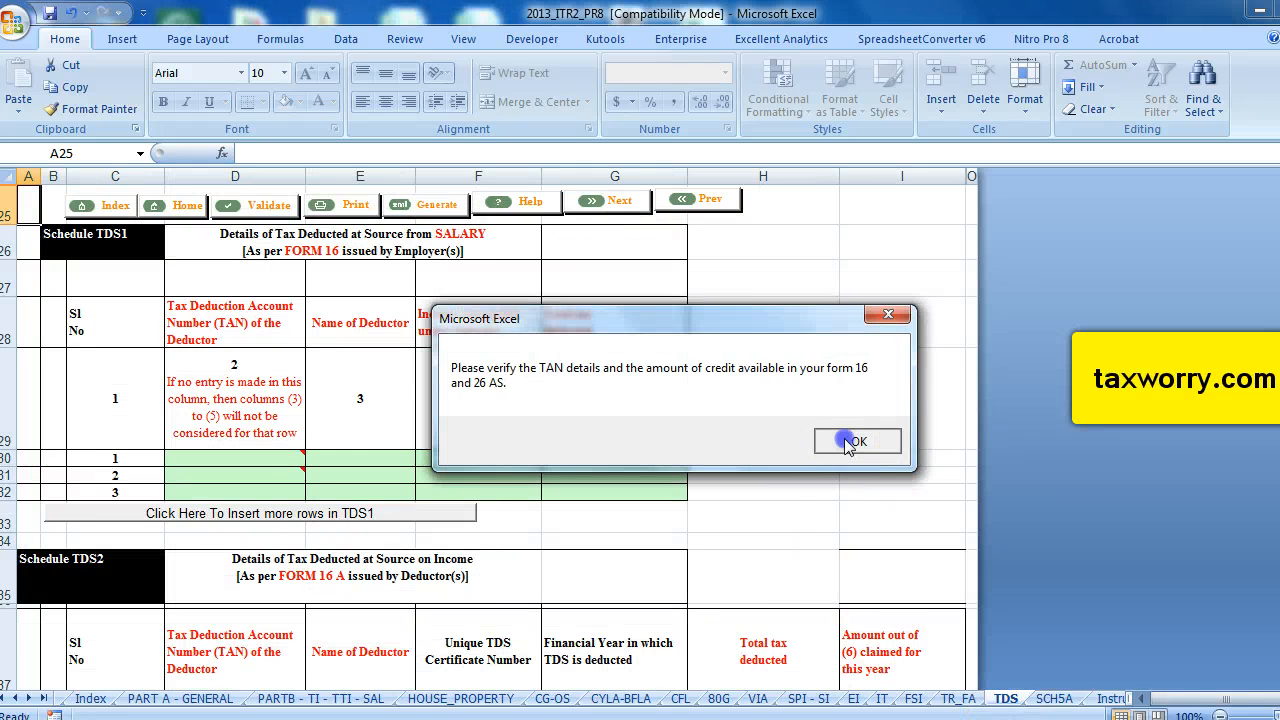
Enter the employer's TAN in the first Schedule TDS1 salary row.
{"action": "left_click", "coordinate": [264, 457]}
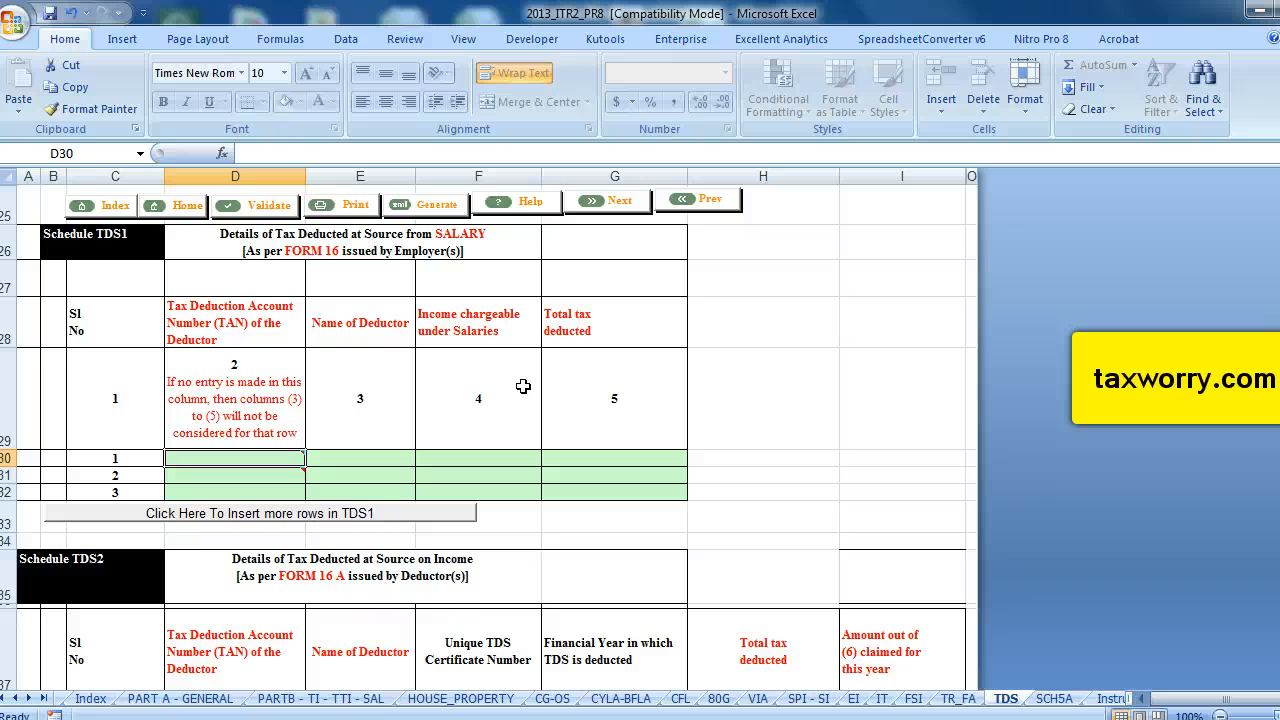
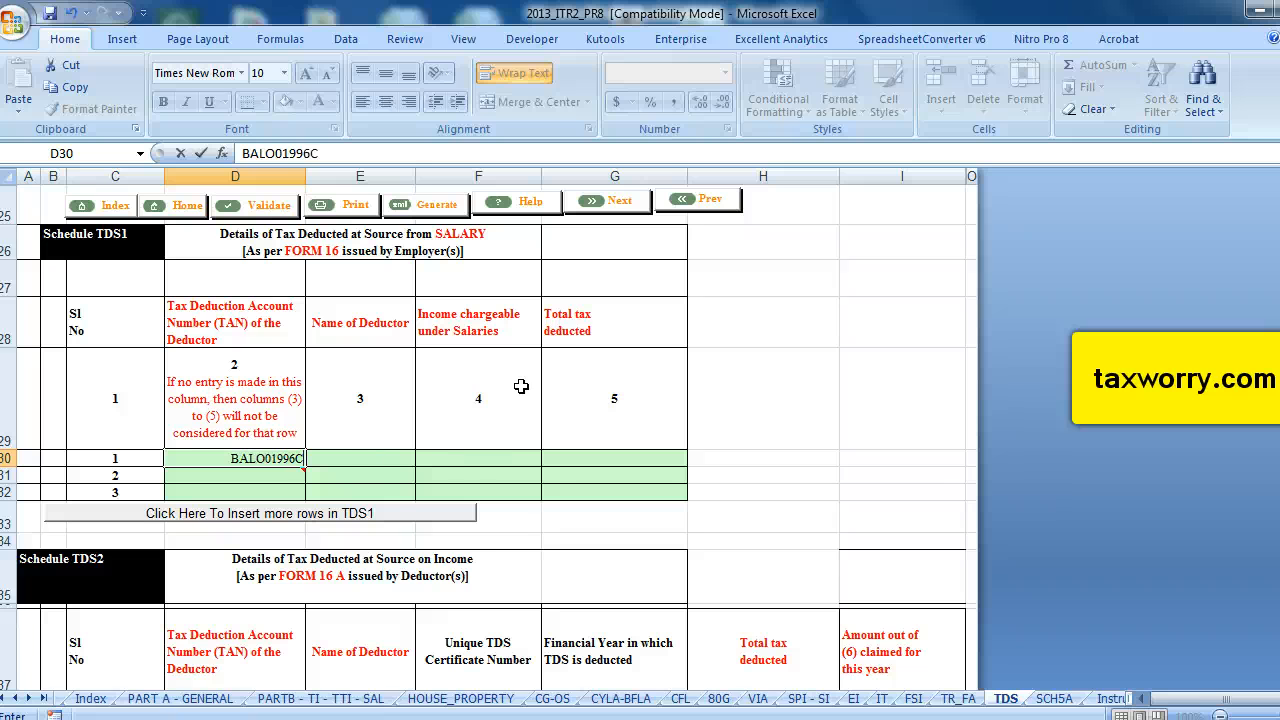
Enter DDO Orisaa Mining Ltd as the name of the deductor.
{"action": "left_click", "coordinate": [384, 460]}
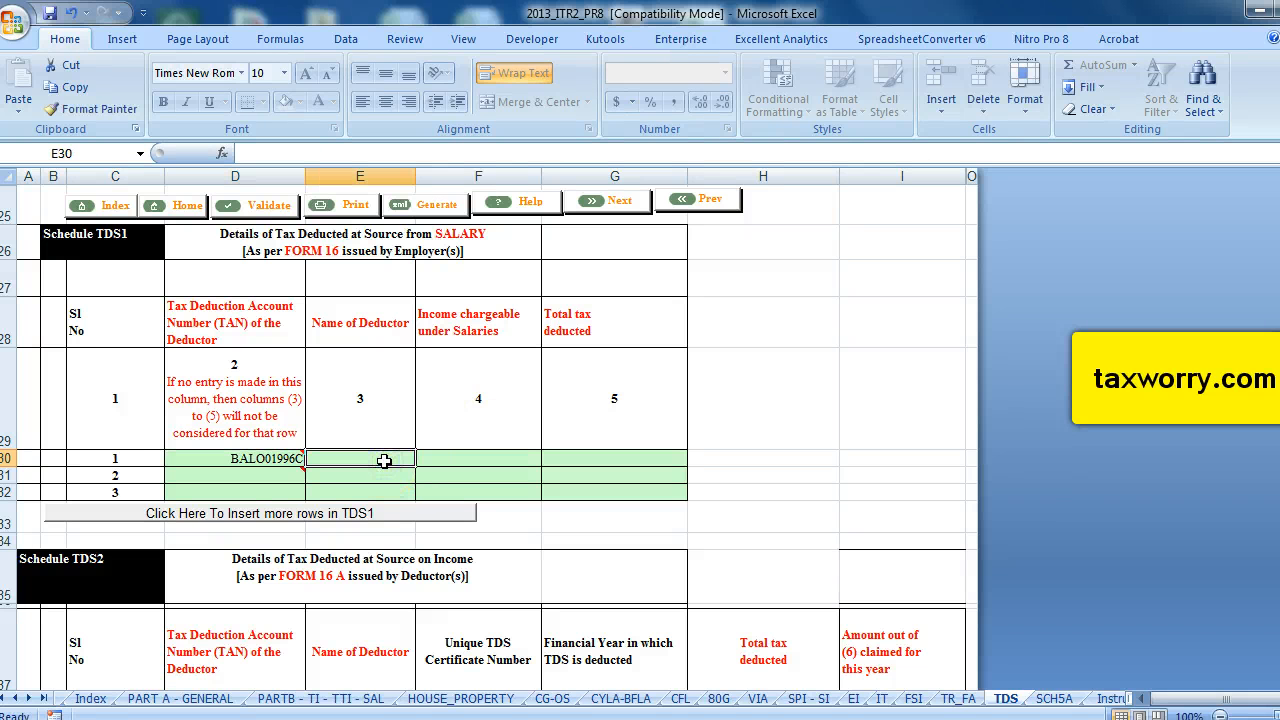
{"action": "type", "text": "Or"}
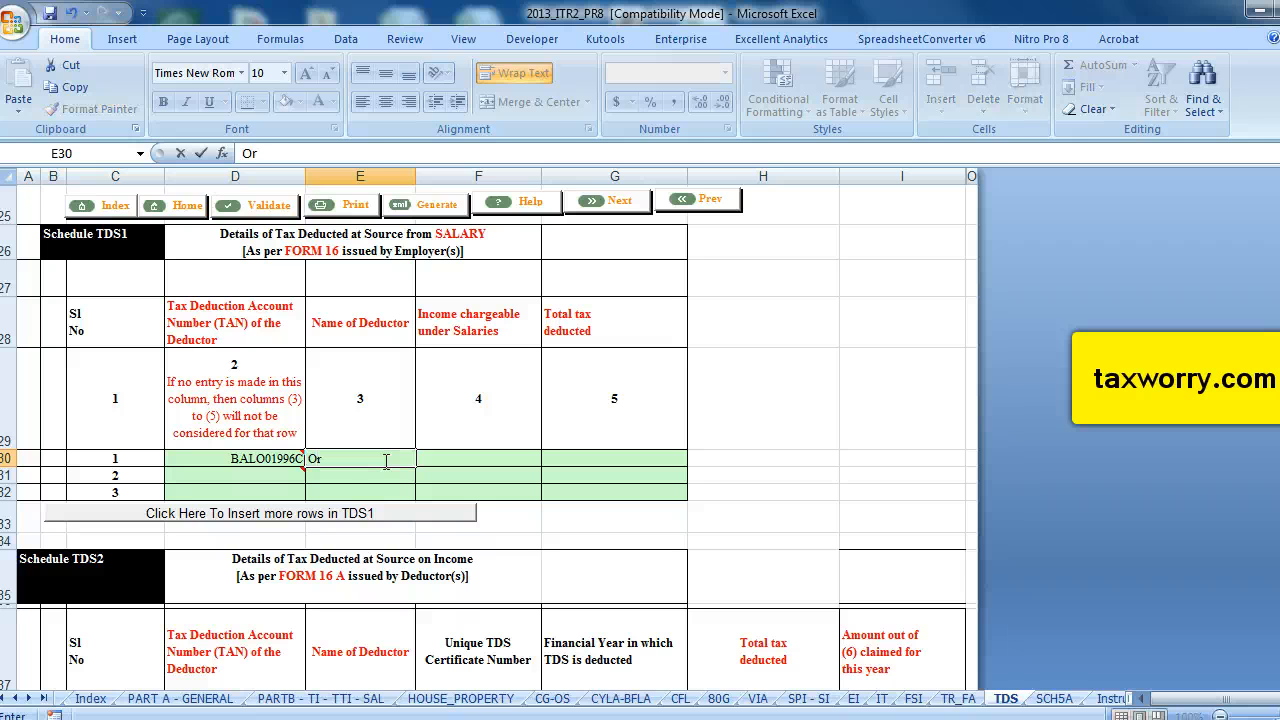
{"action": "type", "text": "DDO"}
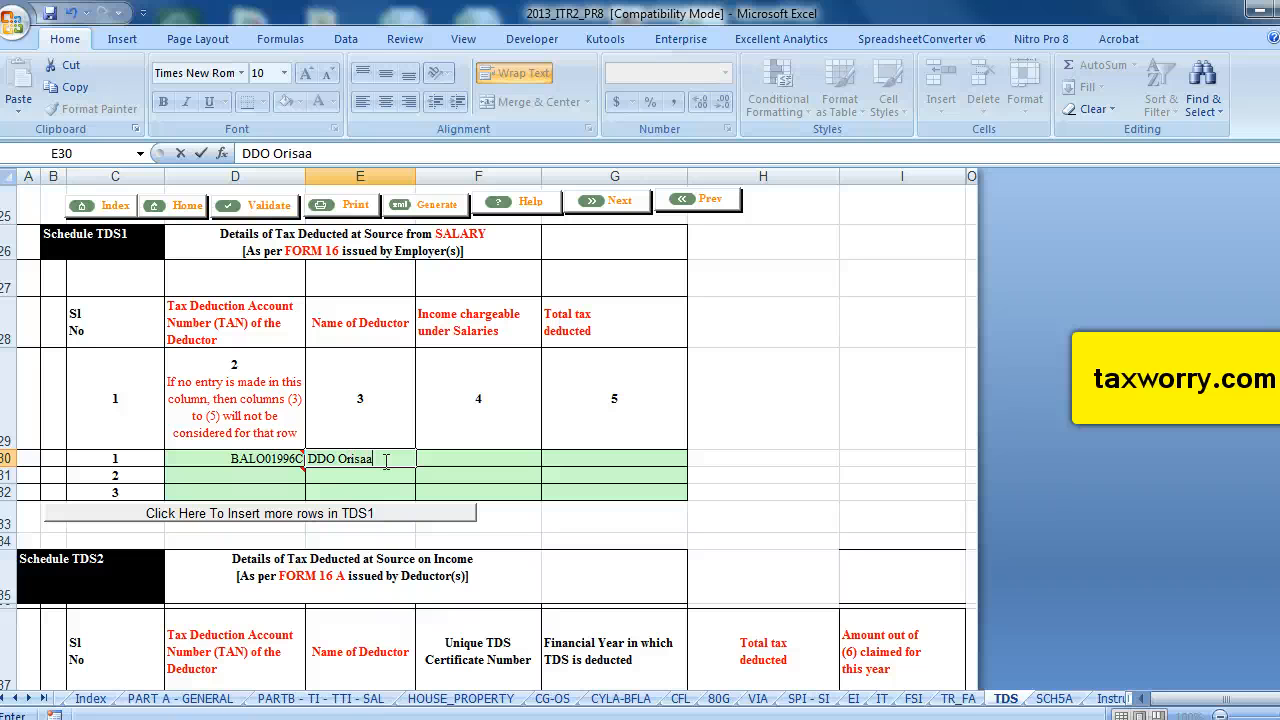
{"action": "type", "text": "Orisaa Minearla"}
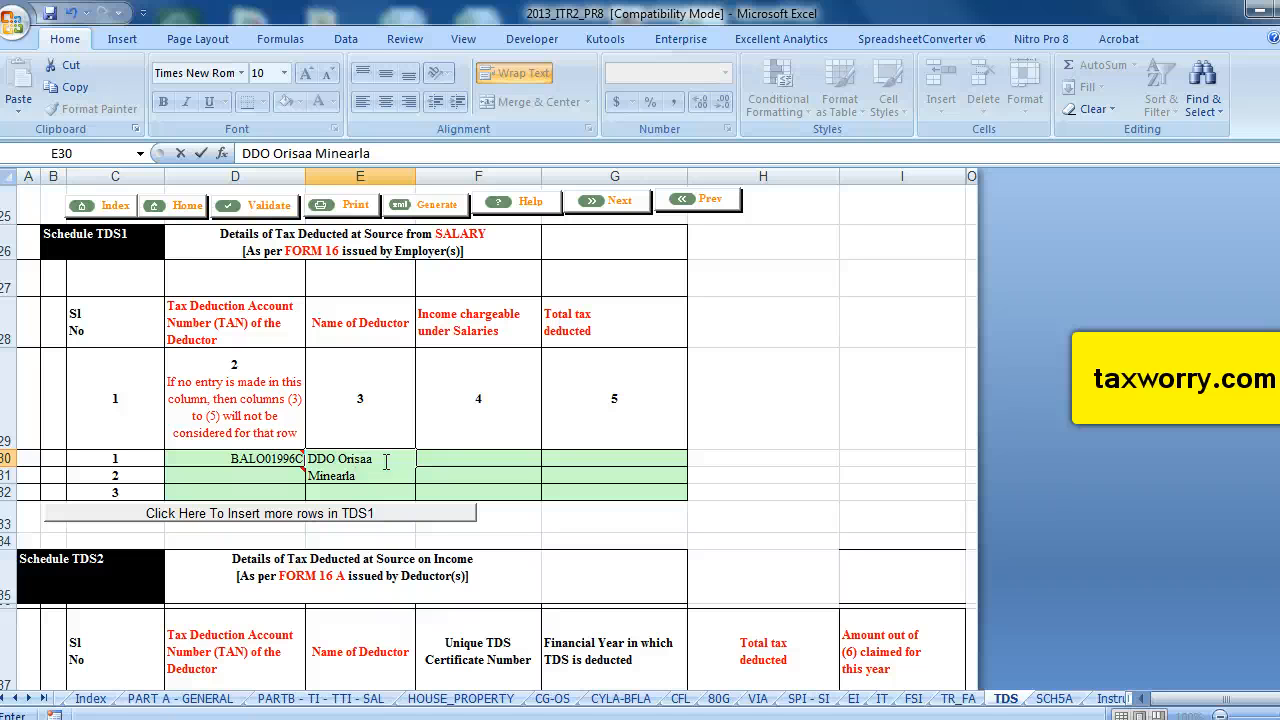
{"action": "key", "text": "BackSpace"}
{"action": "key", "text": "BackSpace"}
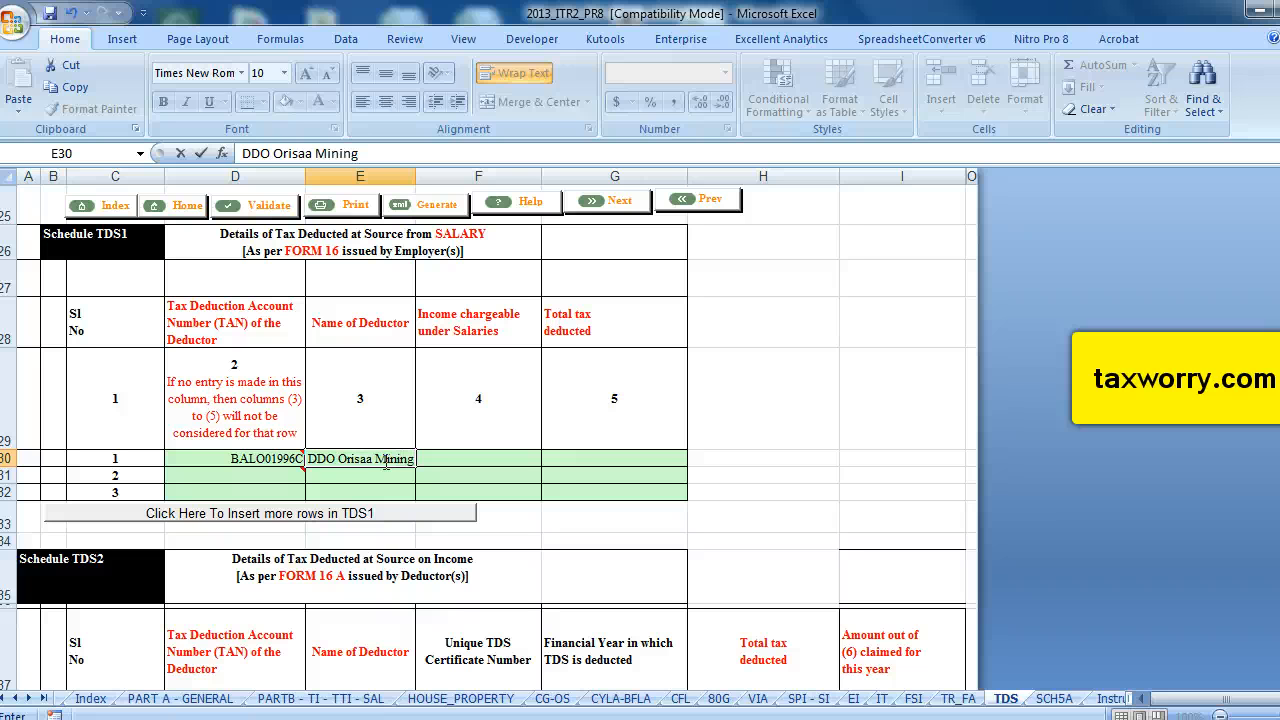
{"action": "type", "text": "Ltd"}
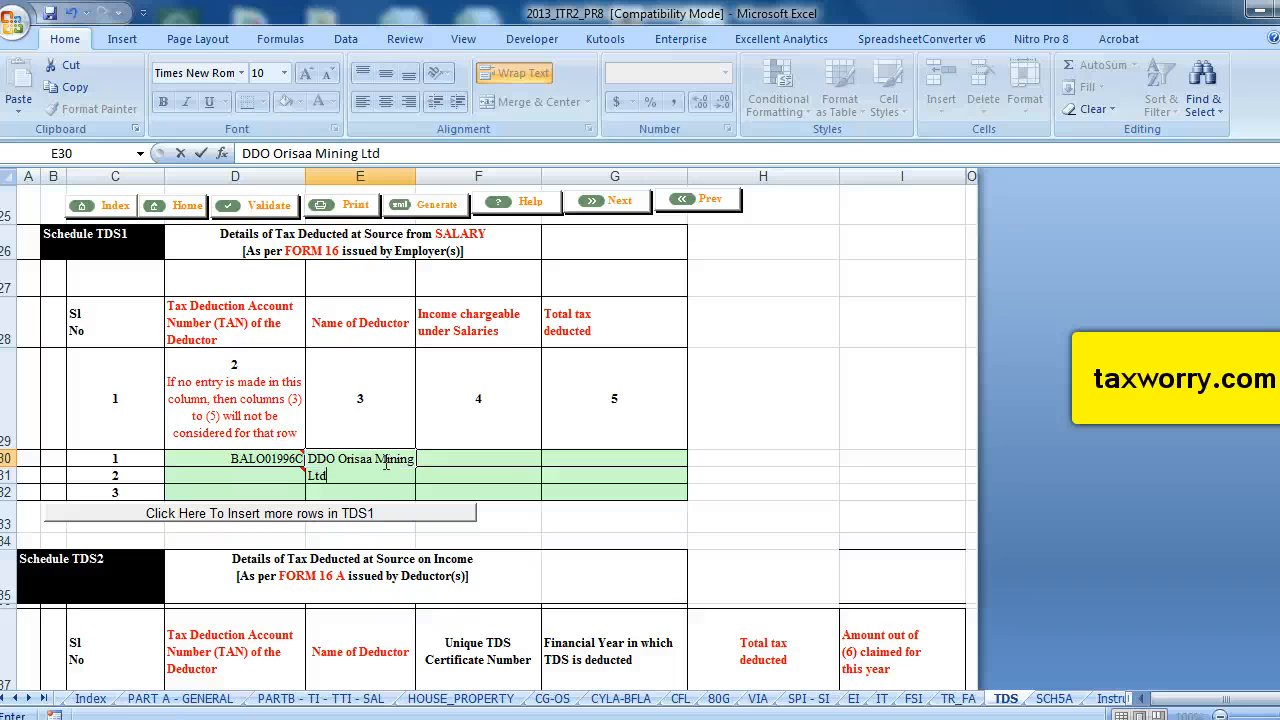
Enter 650000 as income chargeable under salaries and 33000 as total tax deducted for this deductor.
{"action": "left_click", "coordinate": [477, 455]}
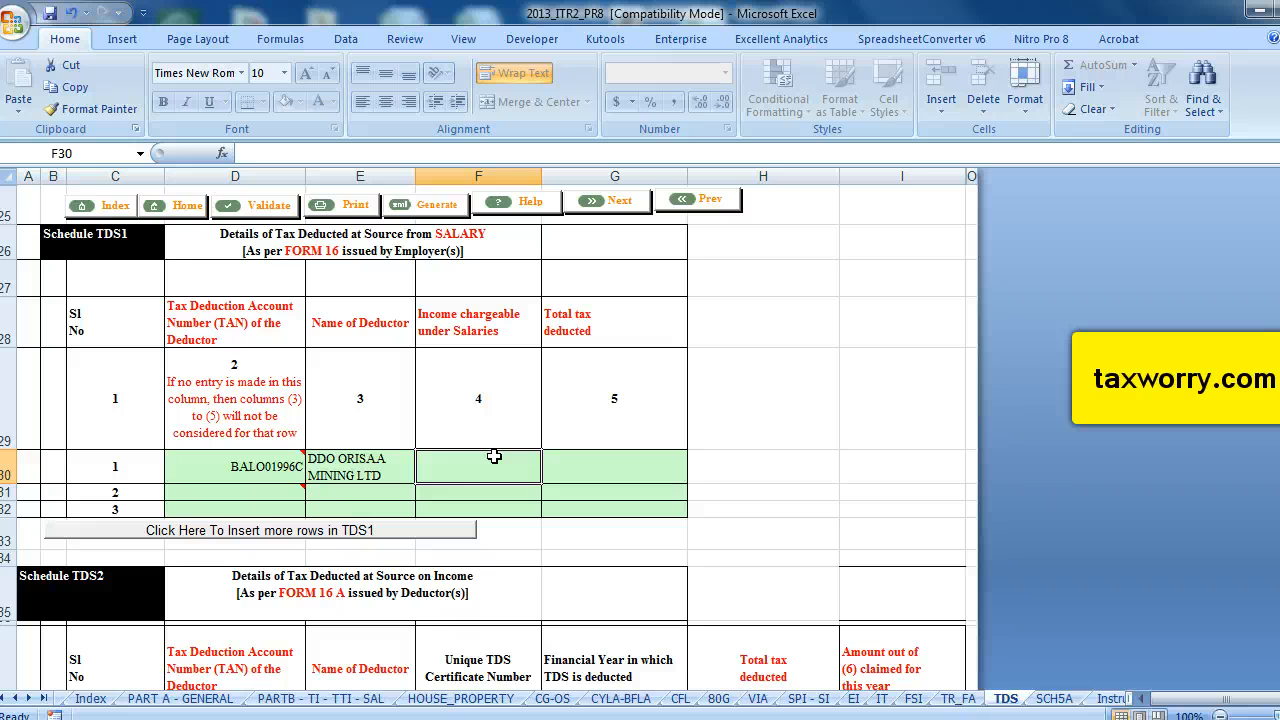
{"action": "type", "text": "650000"}
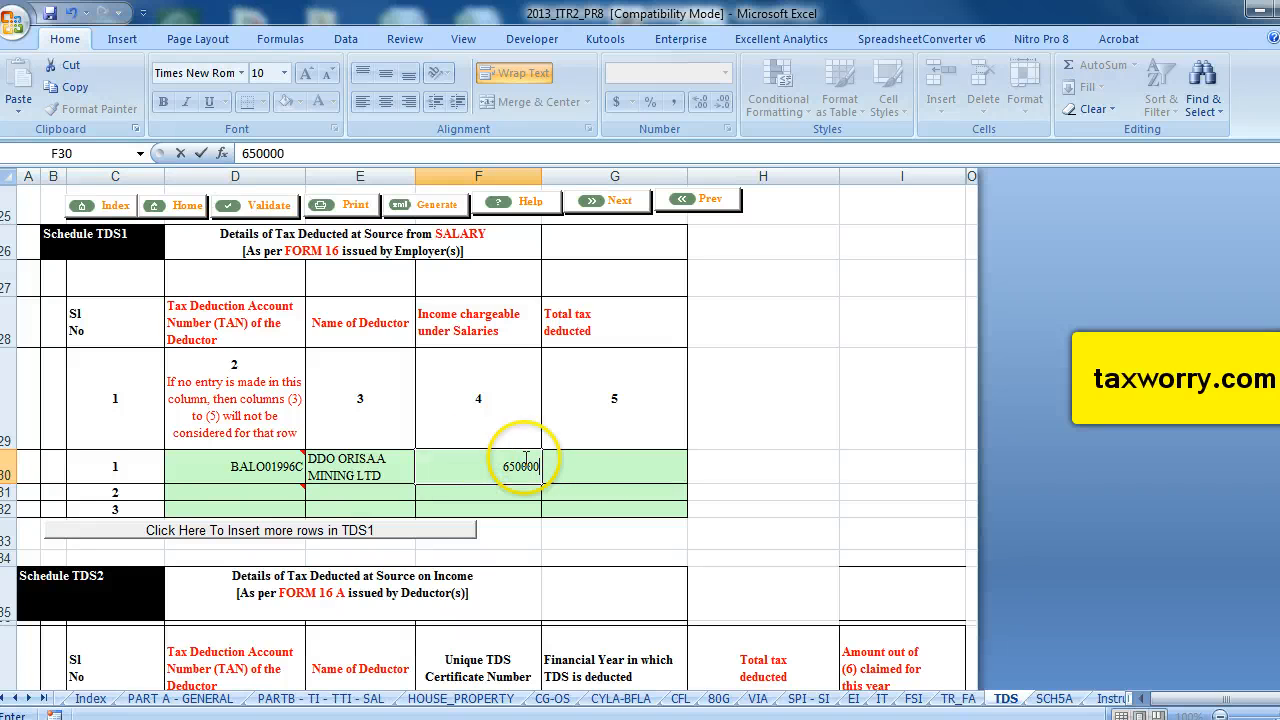
{"action": "left_click", "coordinate": [604, 469]}
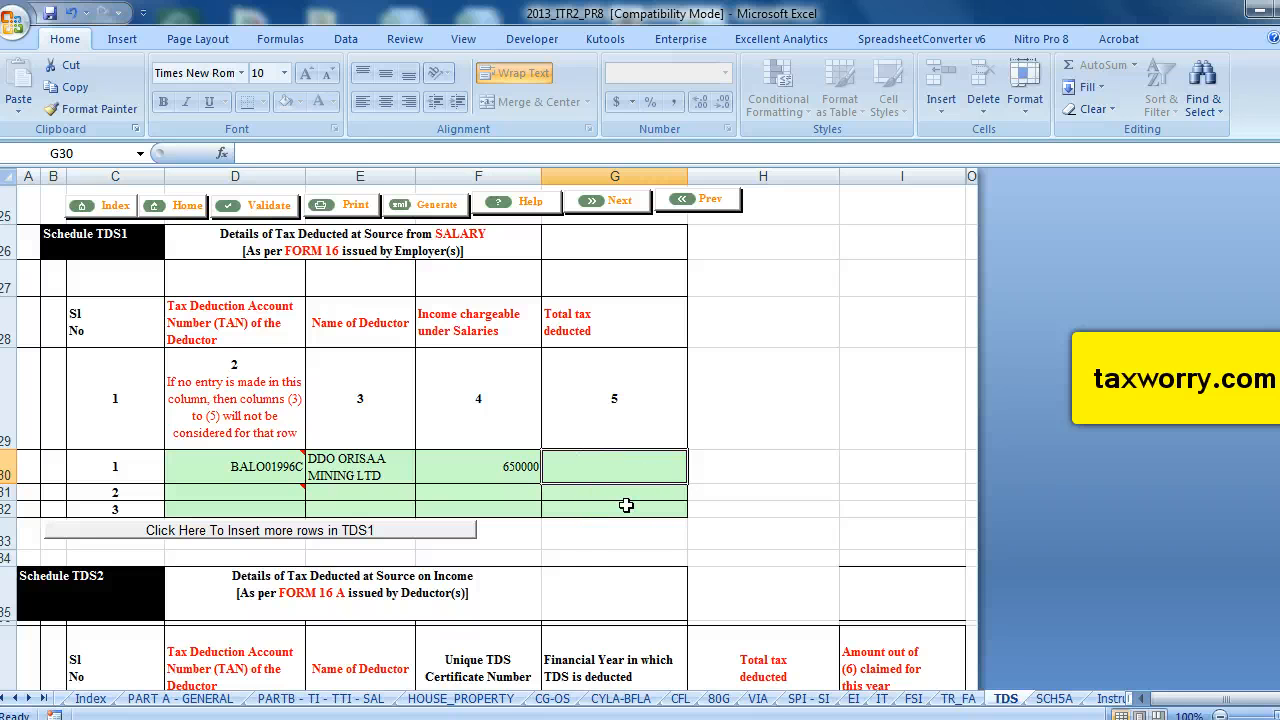
{"action": "type", "text": "33000"}
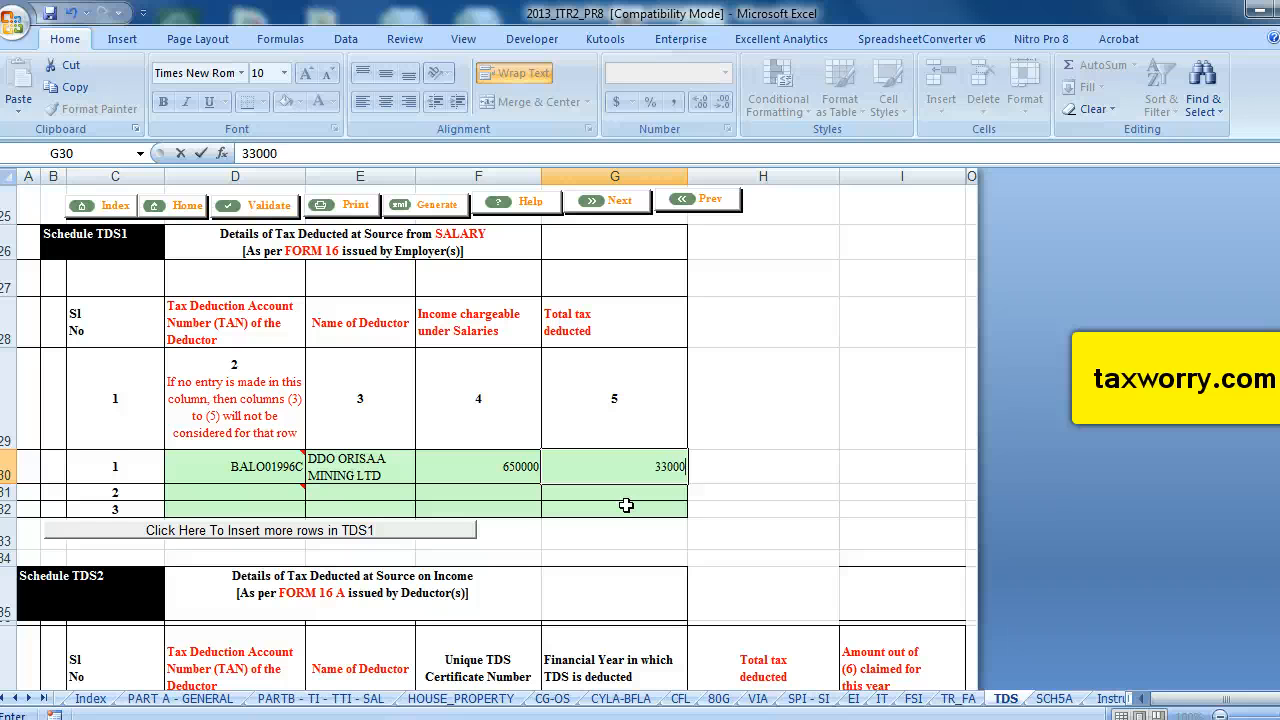
{"action": "left_click", "coordinate": [626, 505]}
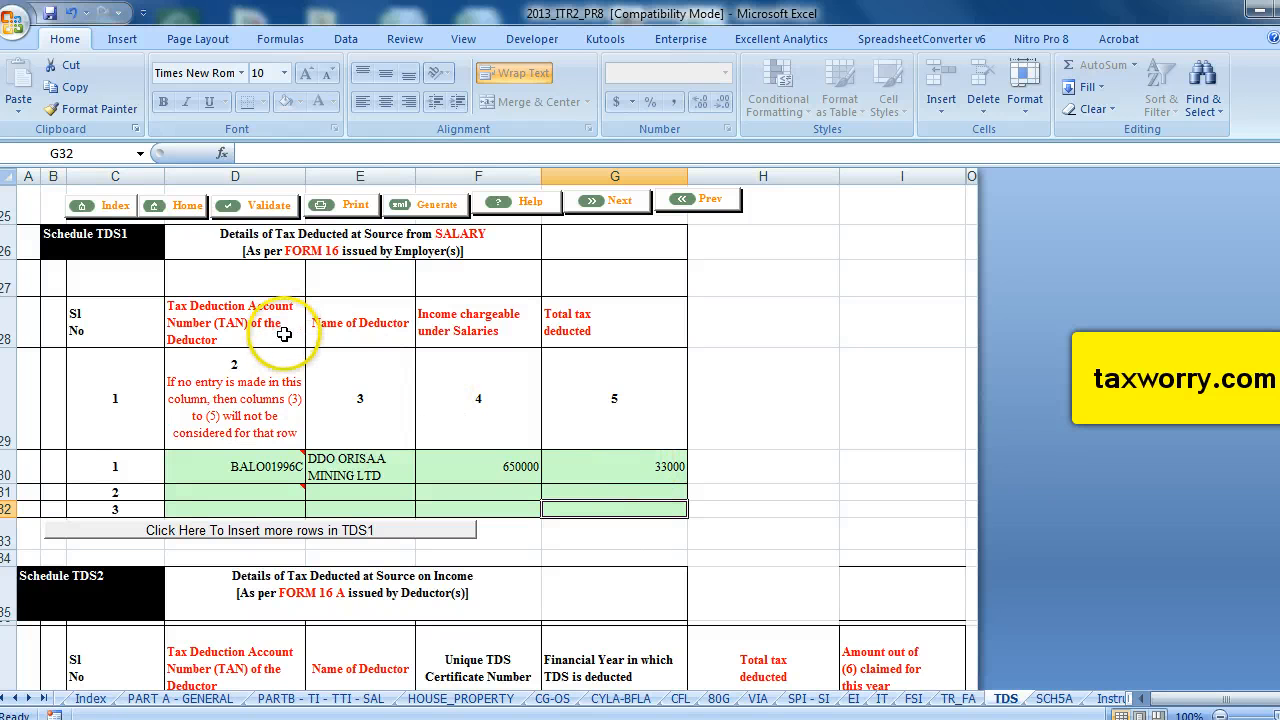
Validate the TDS sheet and acknowledge the result.
{"action": "left_click", "coordinate": [253, 206]}
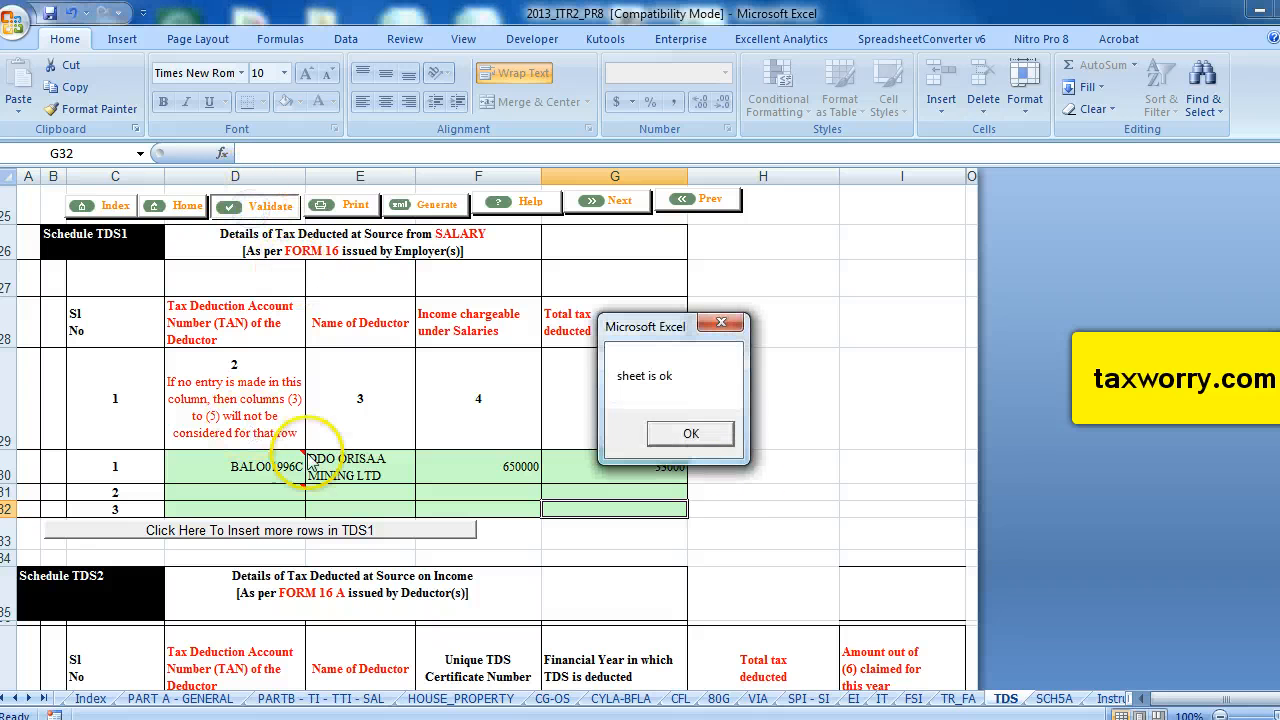
{"action": "left_click", "coordinate": [695, 446]}
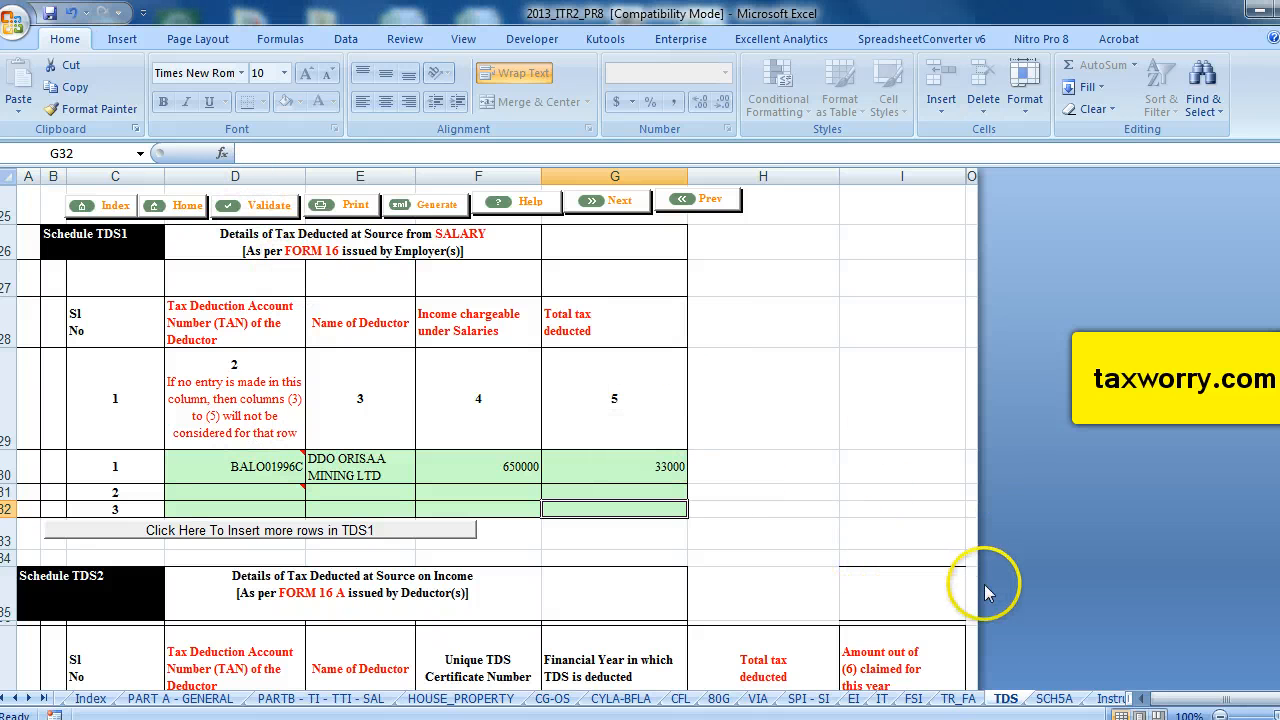
Open the Part B-TI-TTI sheet and review the computed taxes paid, refund and verification details.
{"action": "left_click", "coordinate": [320, 698]}
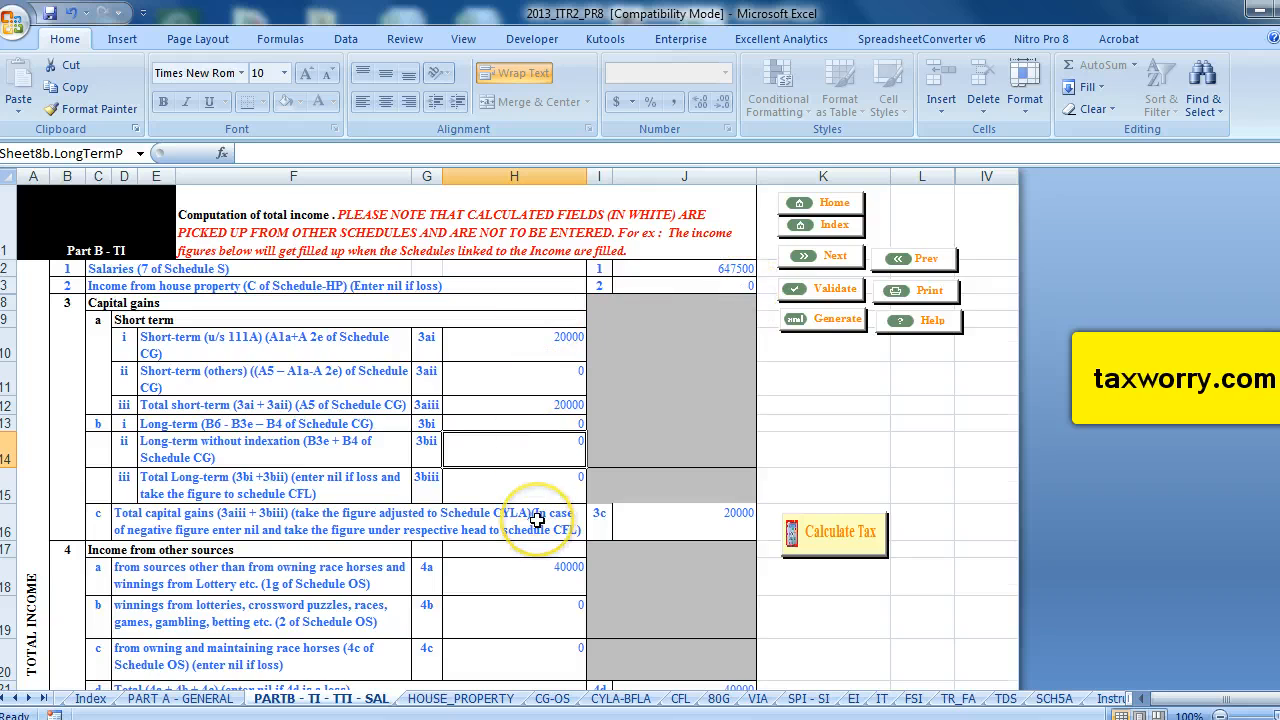
{"action": "scroll", "coordinate": [537, 520], "scroll_direction": "down", "scroll_amount": 7}
{"action": "scroll", "coordinate": [537, 520], "scroll_direction": "up", "scroll_amount": 5}
{"action": "scroll", "coordinate": [537, 520], "scroll_direction": "down", "scroll_amount": 15}
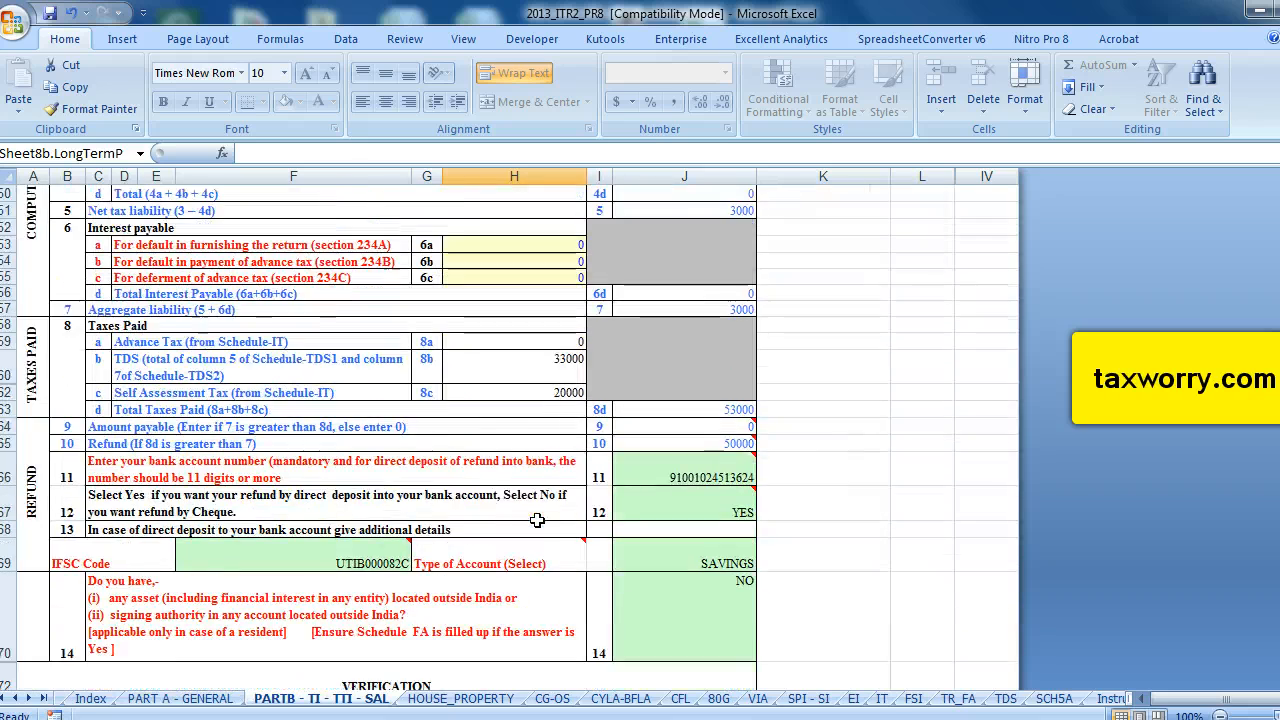
{"action": "scroll", "coordinate": [537, 520], "scroll_direction": "up", "scroll_amount": 6}
{"action": "scroll", "coordinate": [537, 520], "scroll_direction": "down", "scroll_amount": 11}
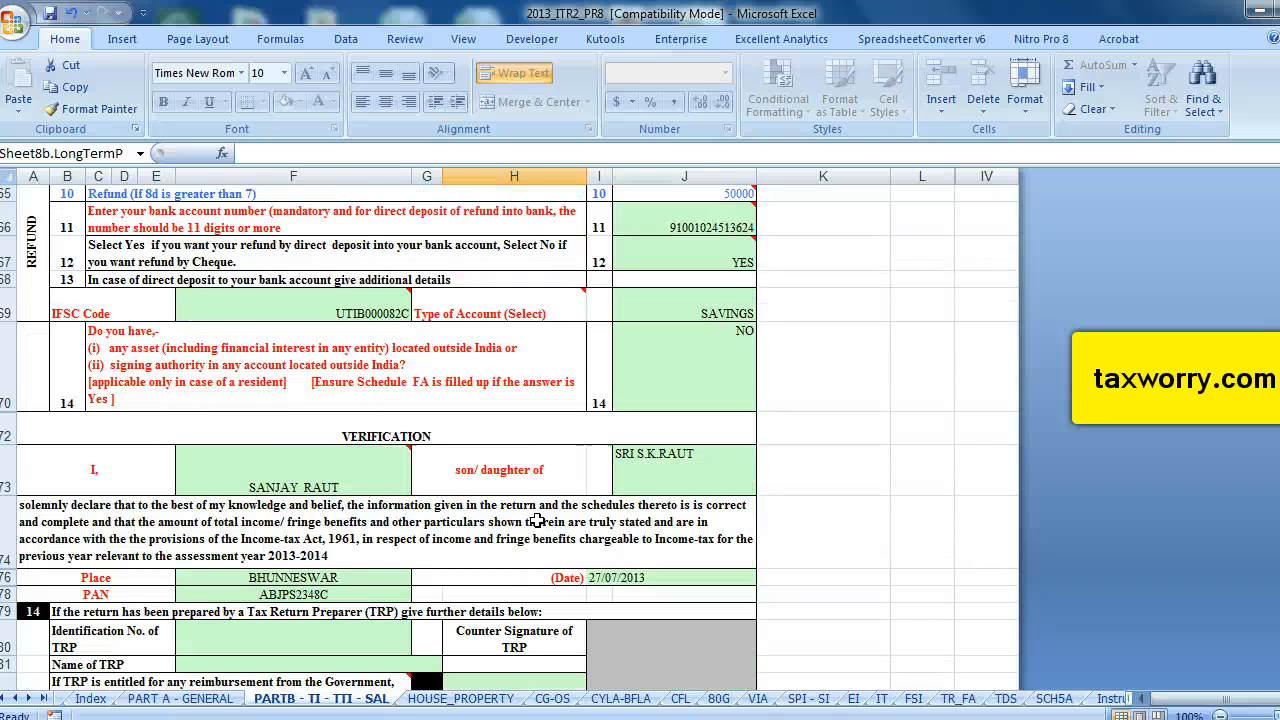
Recalculate the tax on the Part B-TI sheet and review the updated tax liability, taxes paid and refund figures.
{"action": "scroll", "coordinate": [537, 520], "scroll_direction": "down", "scroll_amount": 1}
{"action": "scroll", "coordinate": [537, 520], "scroll_direction": "up", "scroll_amount": 5}
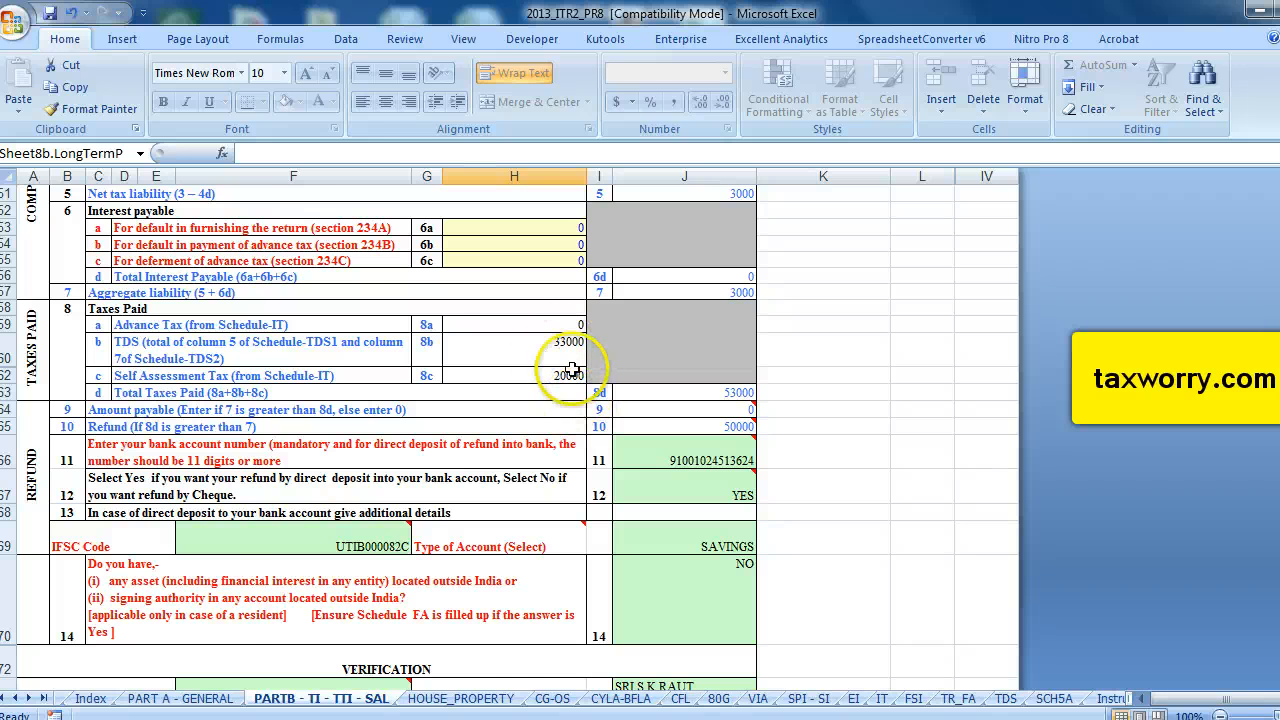
{"action": "scroll", "coordinate": [534, 438], "scroll_direction": "up", "scroll_amount": 5}
{"action": "scroll", "coordinate": [534, 438], "scroll_direction": "up", "scroll_amount": 12}
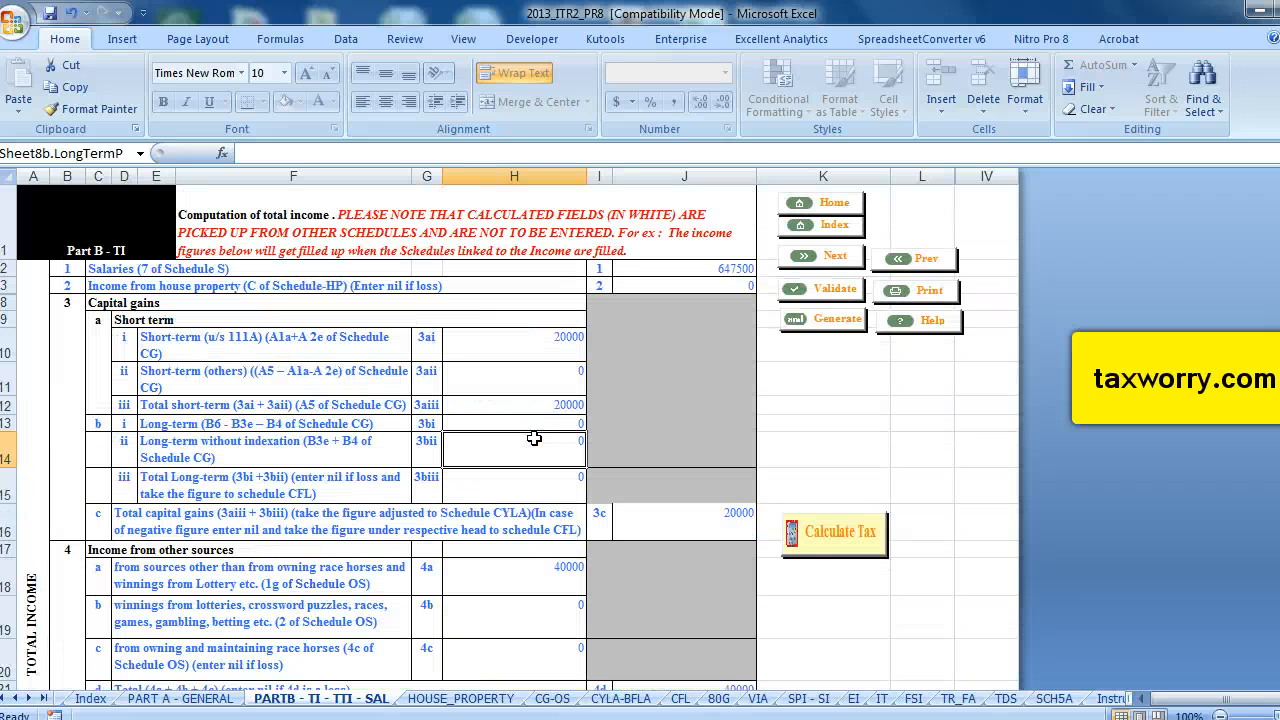
{"action": "left_click", "coordinate": [840, 531]}
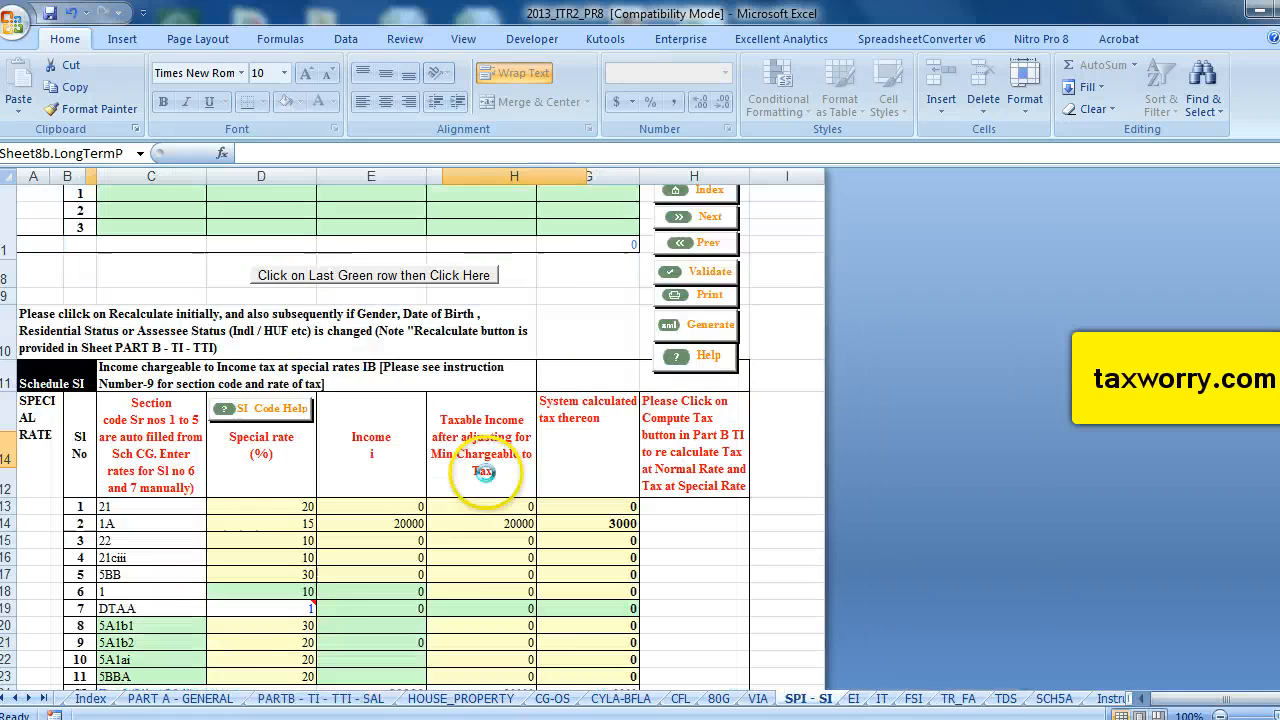
{"action": "scroll", "coordinate": [482, 470], "scroll_direction": "down", "scroll_amount": 20}
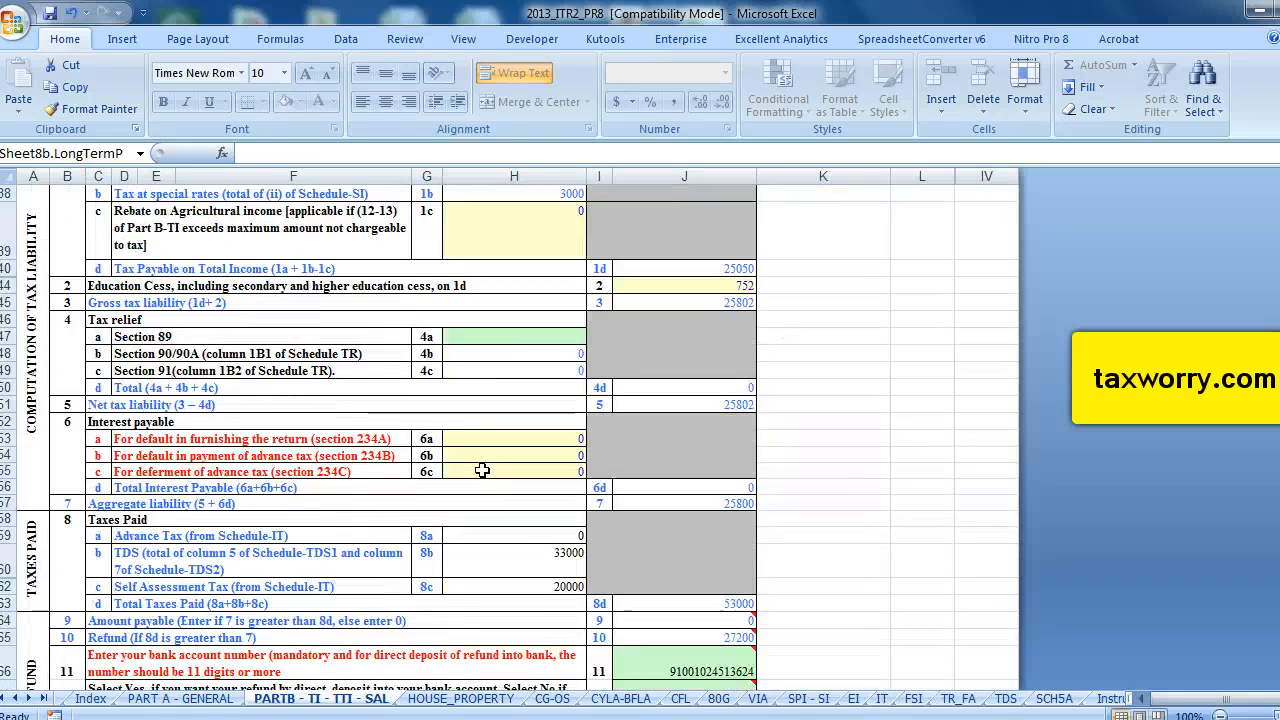
{"action": "scroll", "coordinate": [482, 470], "scroll_direction": "up", "scroll_amount": 2}
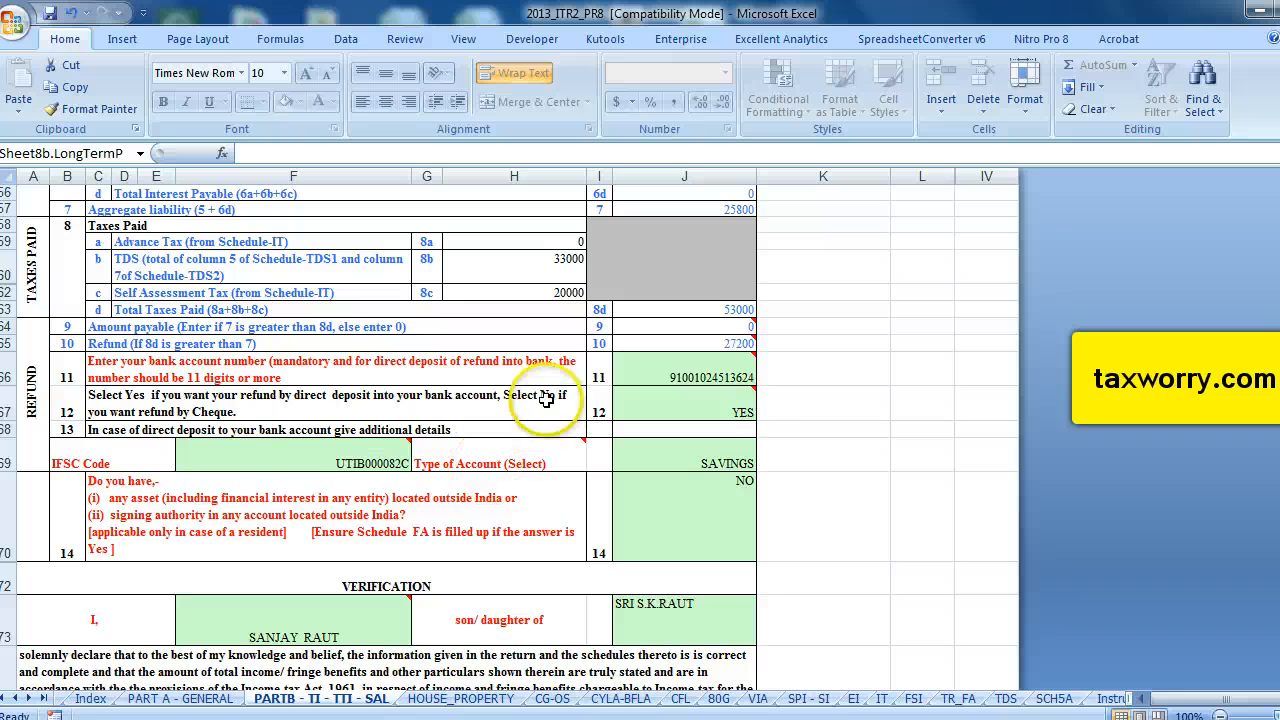
{"action": "mouse_move", "coordinate": [722, 353]}
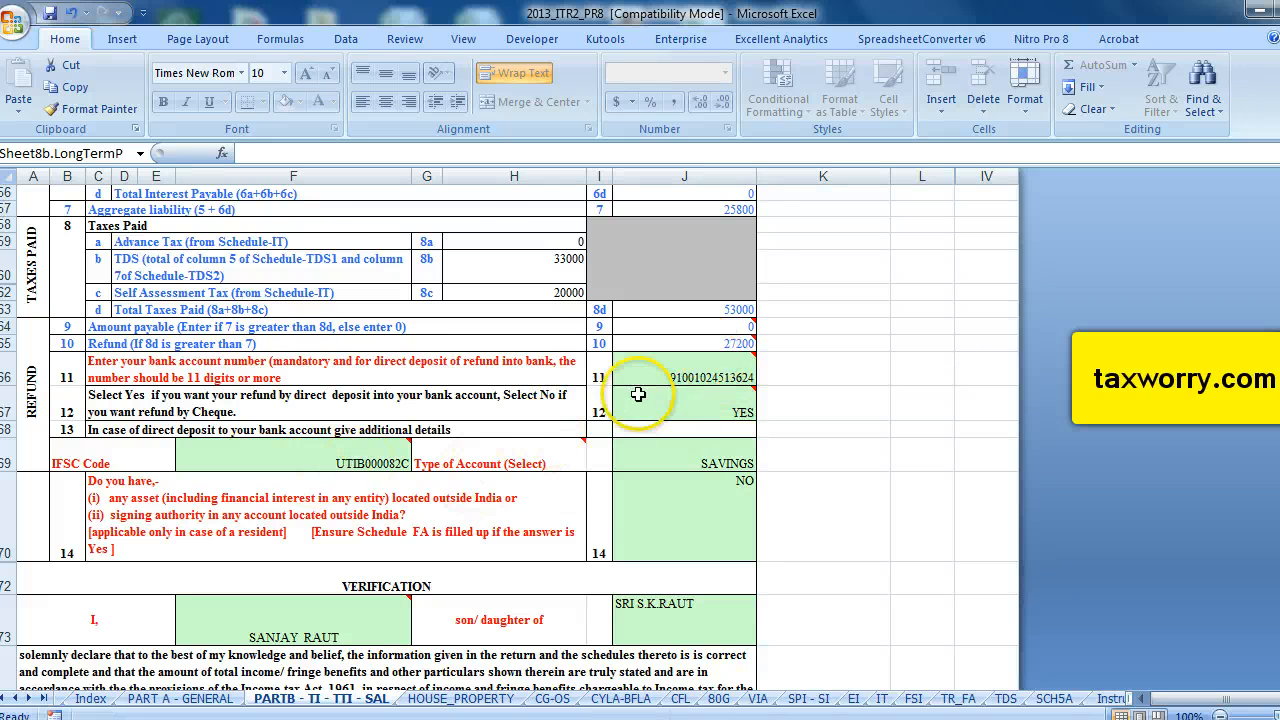
{"action": "scroll", "coordinate": [508, 465], "scroll_direction": "up", "scroll_amount": 18}
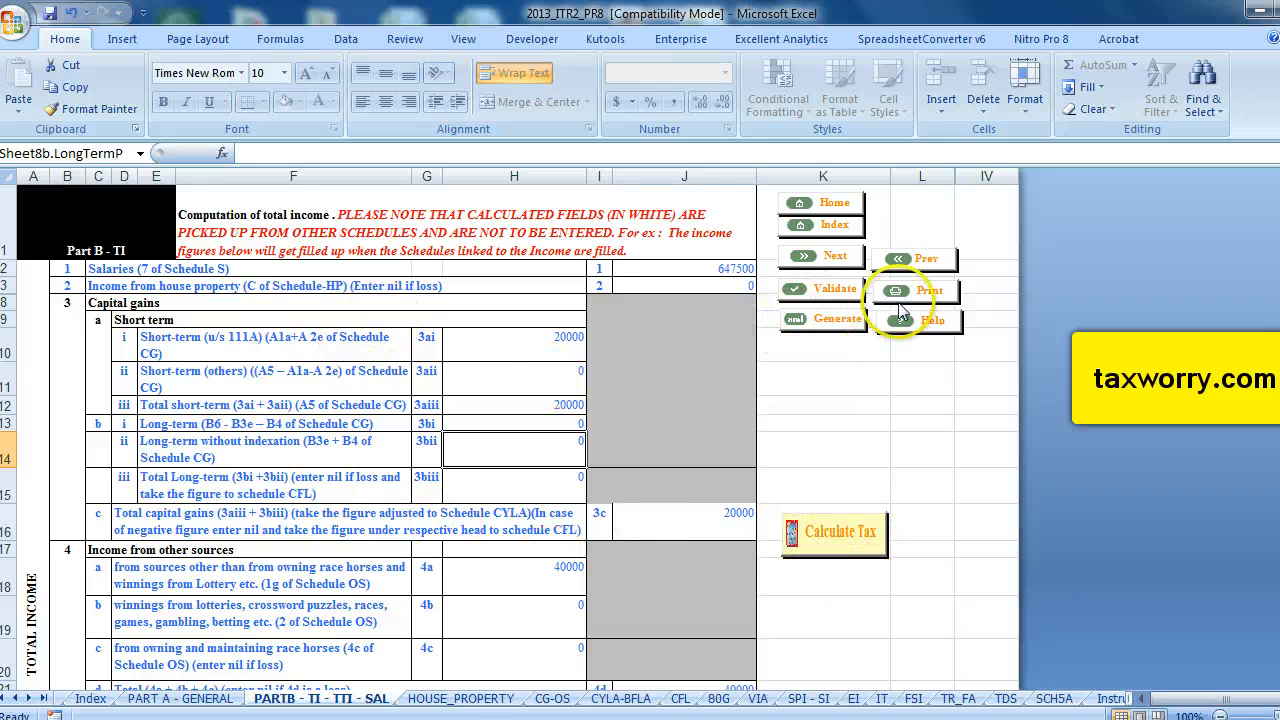
Generate the return and save it as an XML file, acknowledging each notice along the way.
{"action": "left_click", "coordinate": [835, 319]}
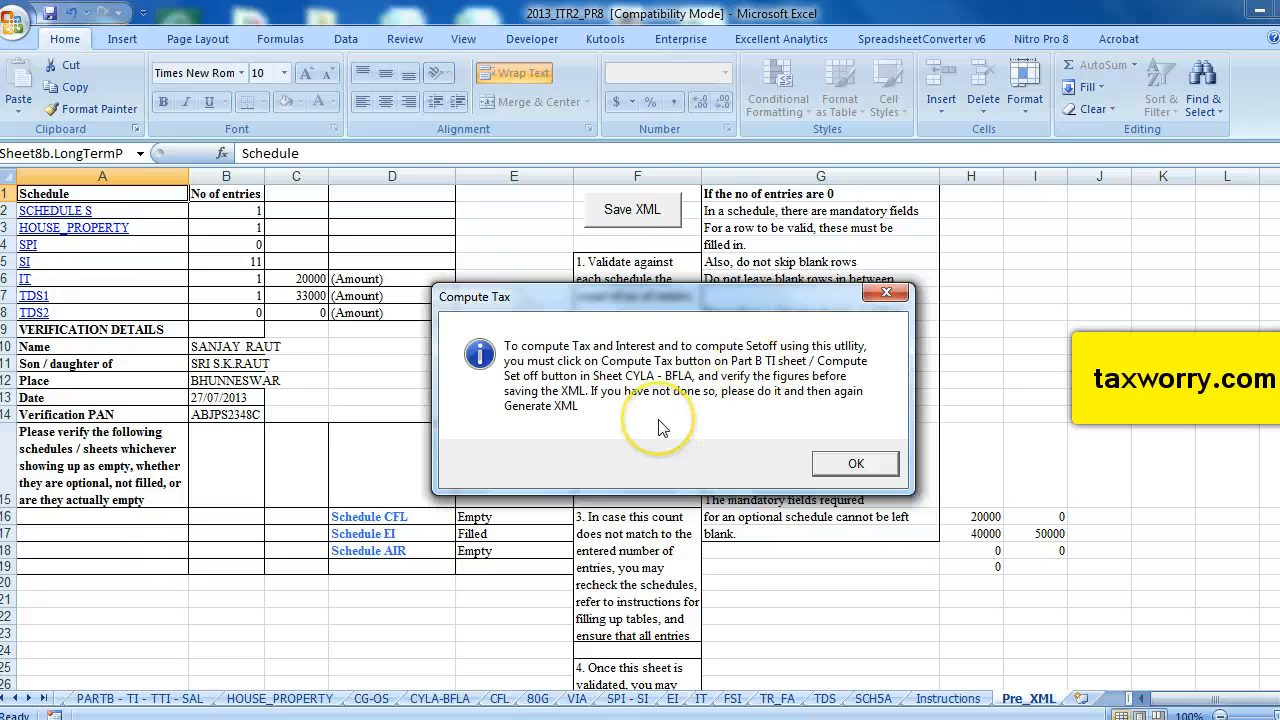
{"action": "left_click", "coordinate": [852, 464]}
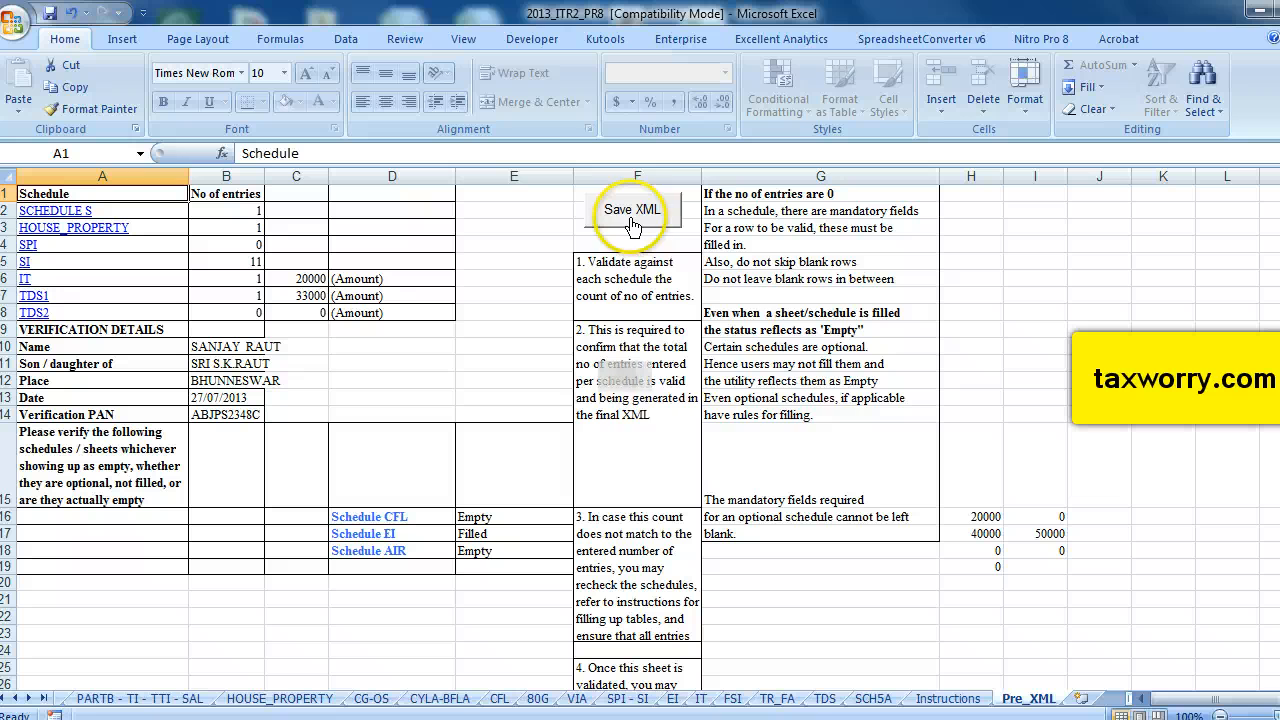
{"action": "left_click", "coordinate": [632, 212]}
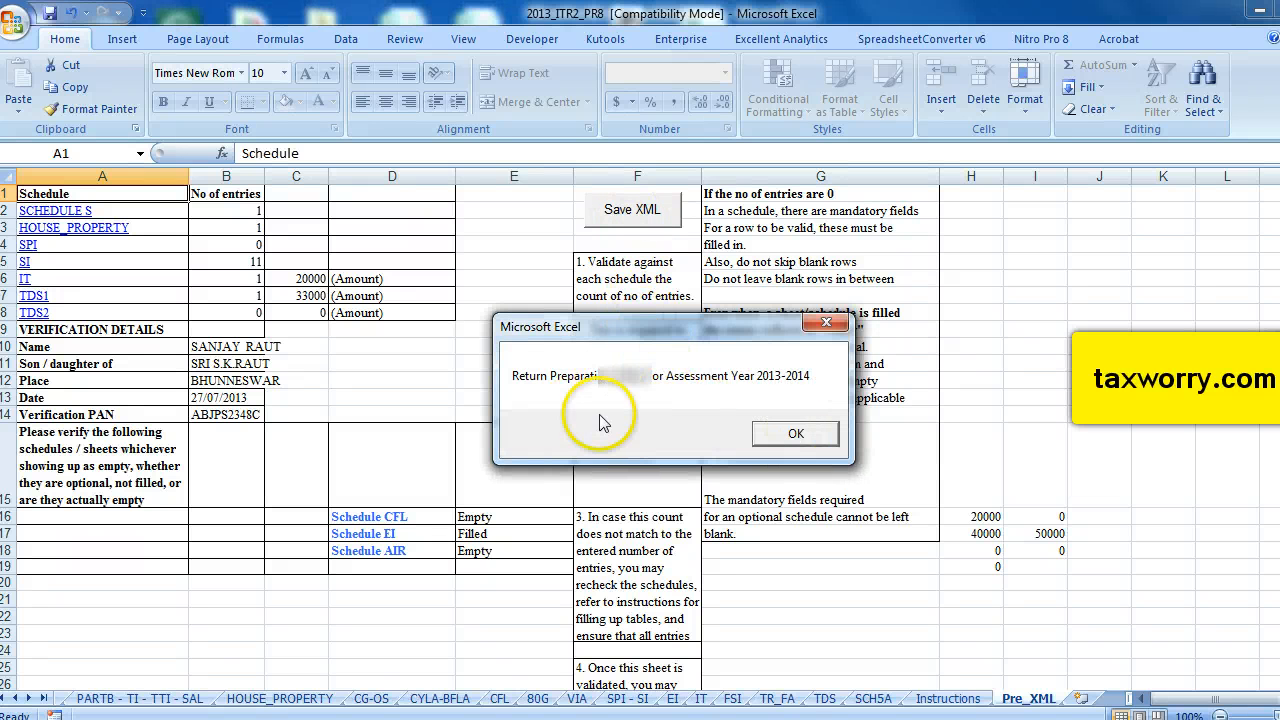
{"action": "left_click", "coordinate": [800, 435]}
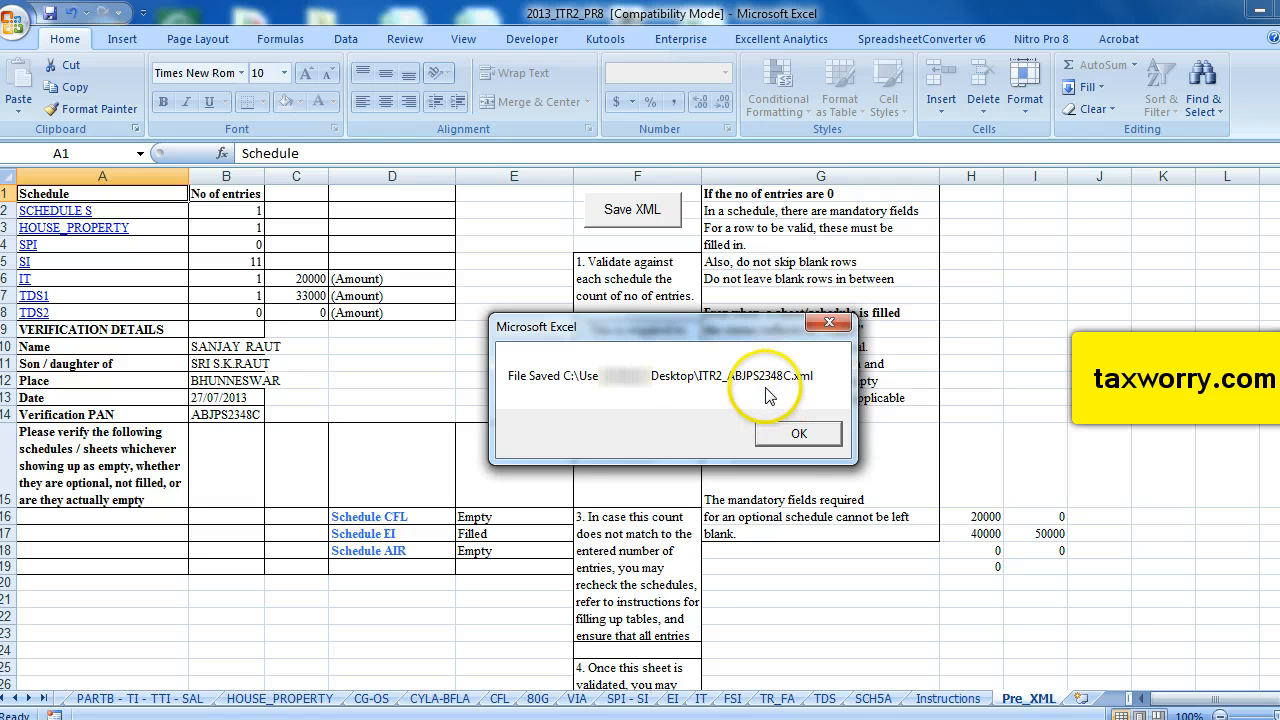
{"action": "left_click", "coordinate": [799, 437]}
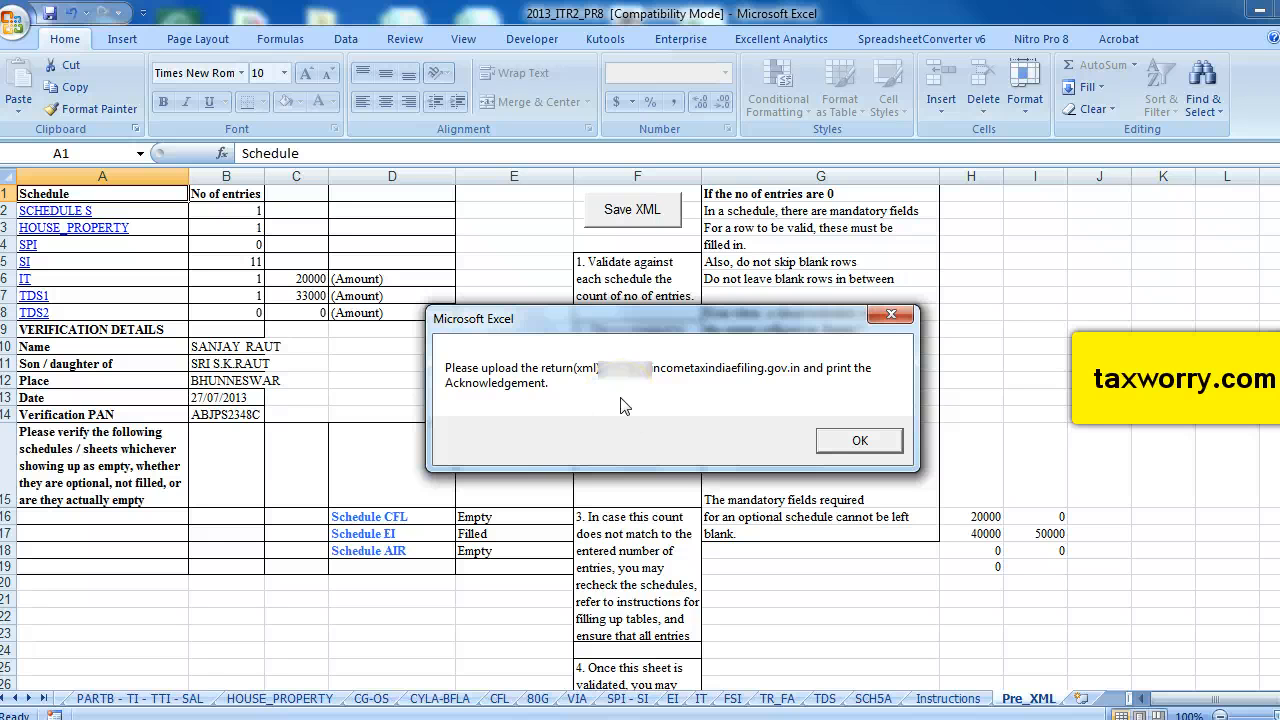
{"action": "left_click", "coordinate": [859, 442]}
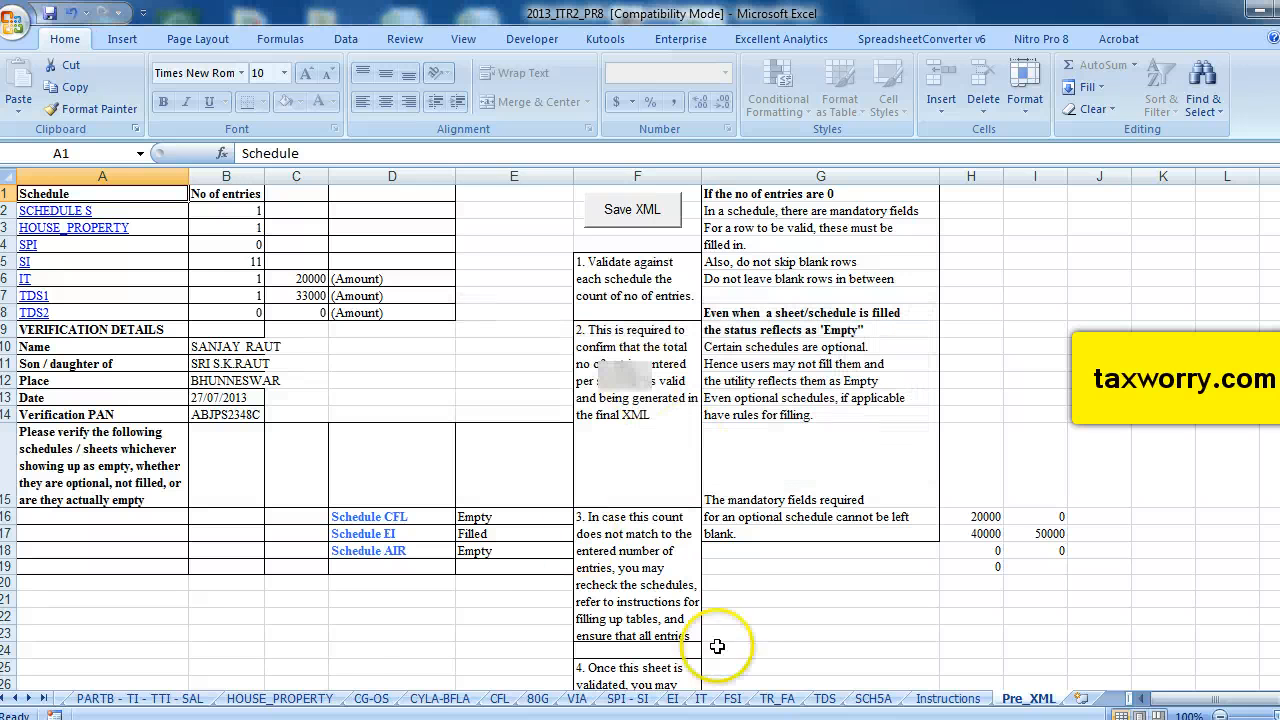
Switch to the browser on the incometaxindiaefiling.gov.in e-filing site and open the Register Yourself page.
{"action": "left_click", "coordinate": [390, 718]}
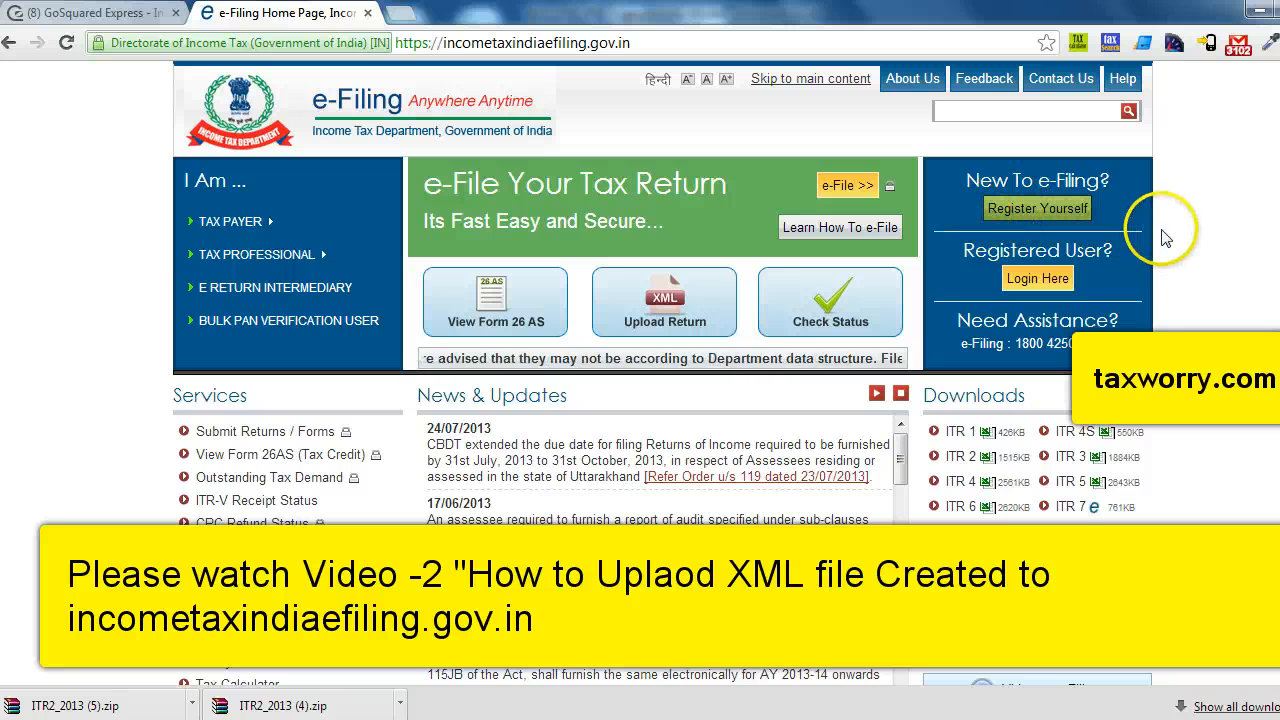
{"action": "left_click", "coordinate": [1025, 209]}
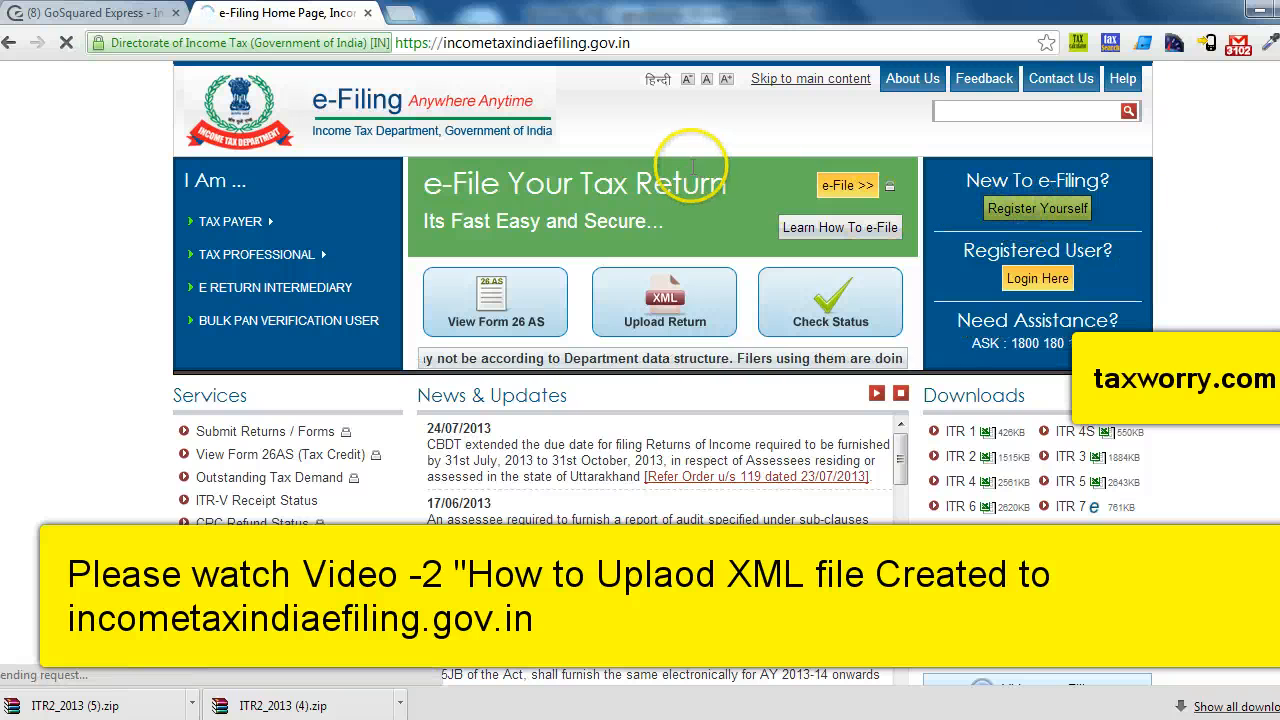